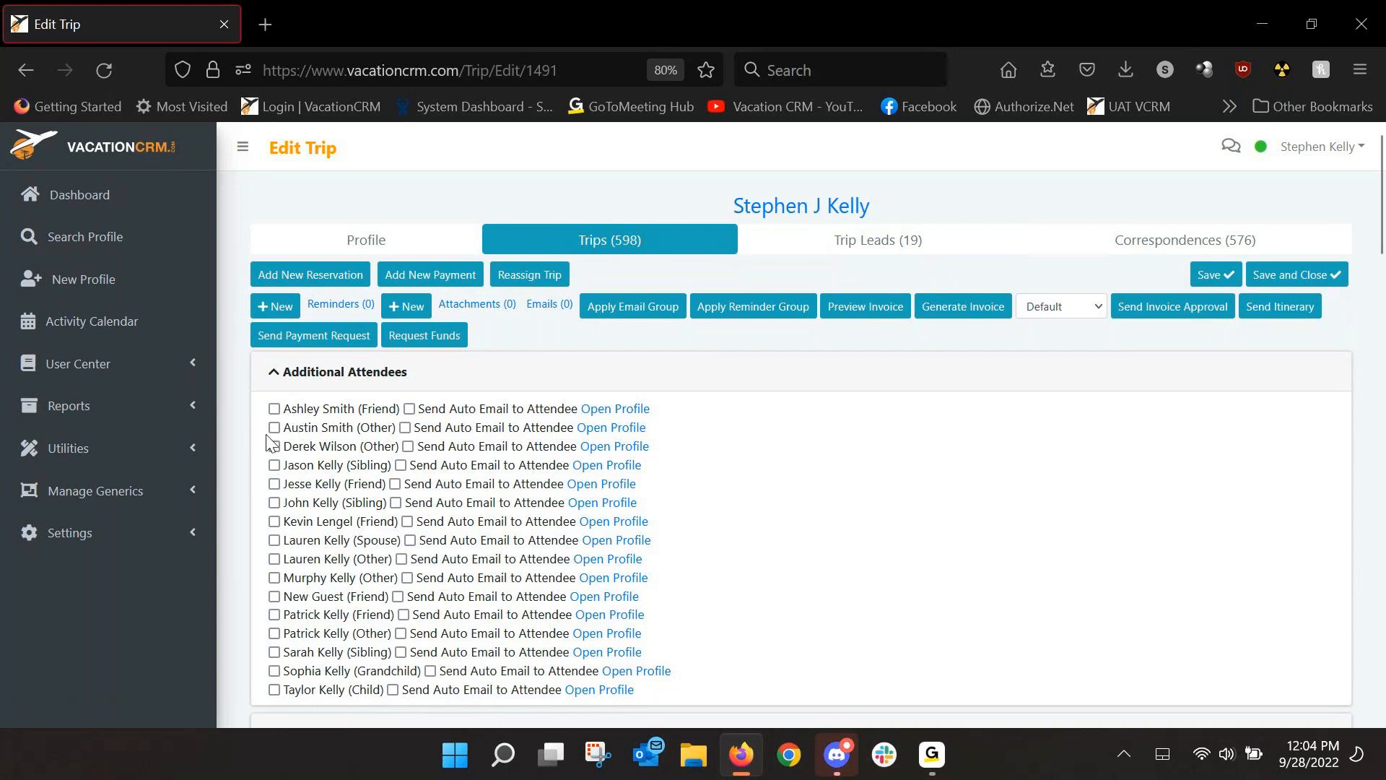
# Expand Settings > System Settings and open Company Invoice Settings in a new tab.
pyautogui.scroll(-2, 228, 436)
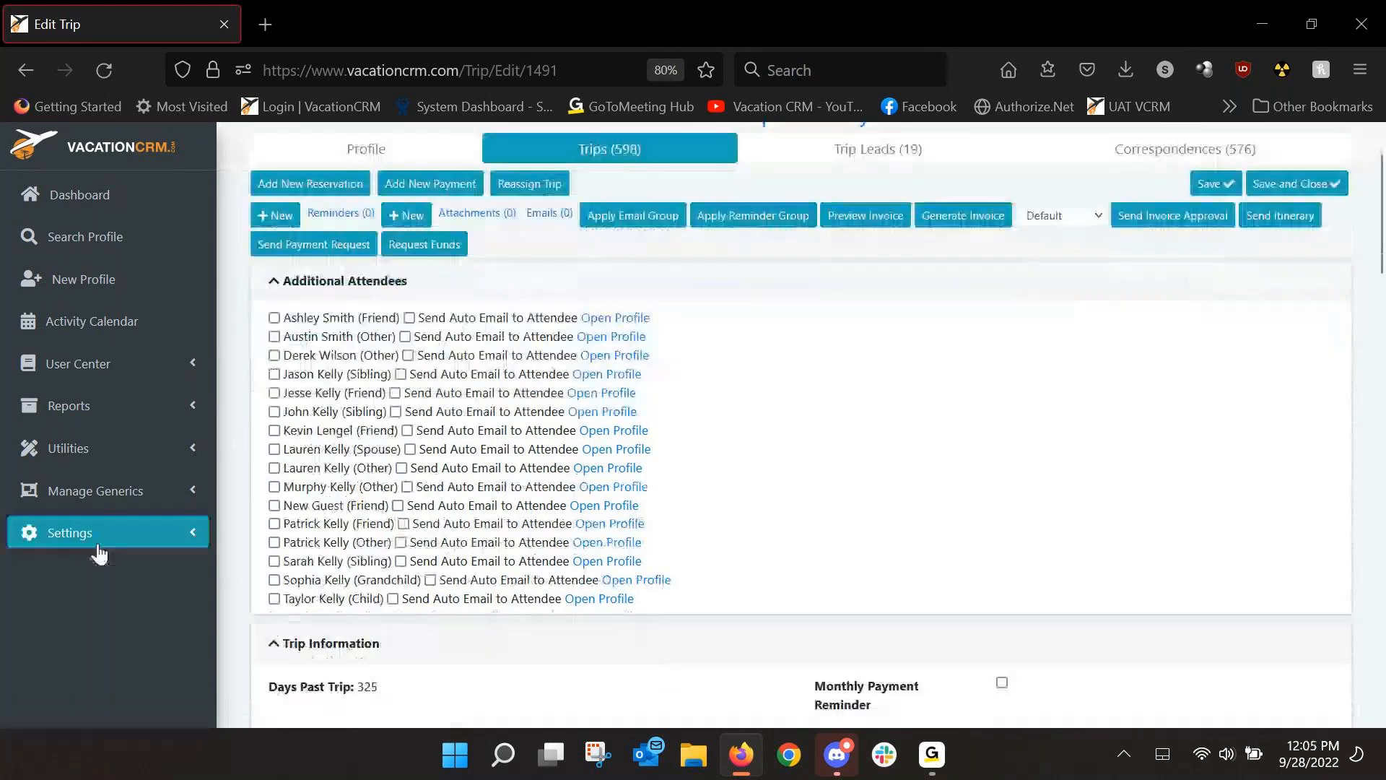
pyautogui.click(91, 535)
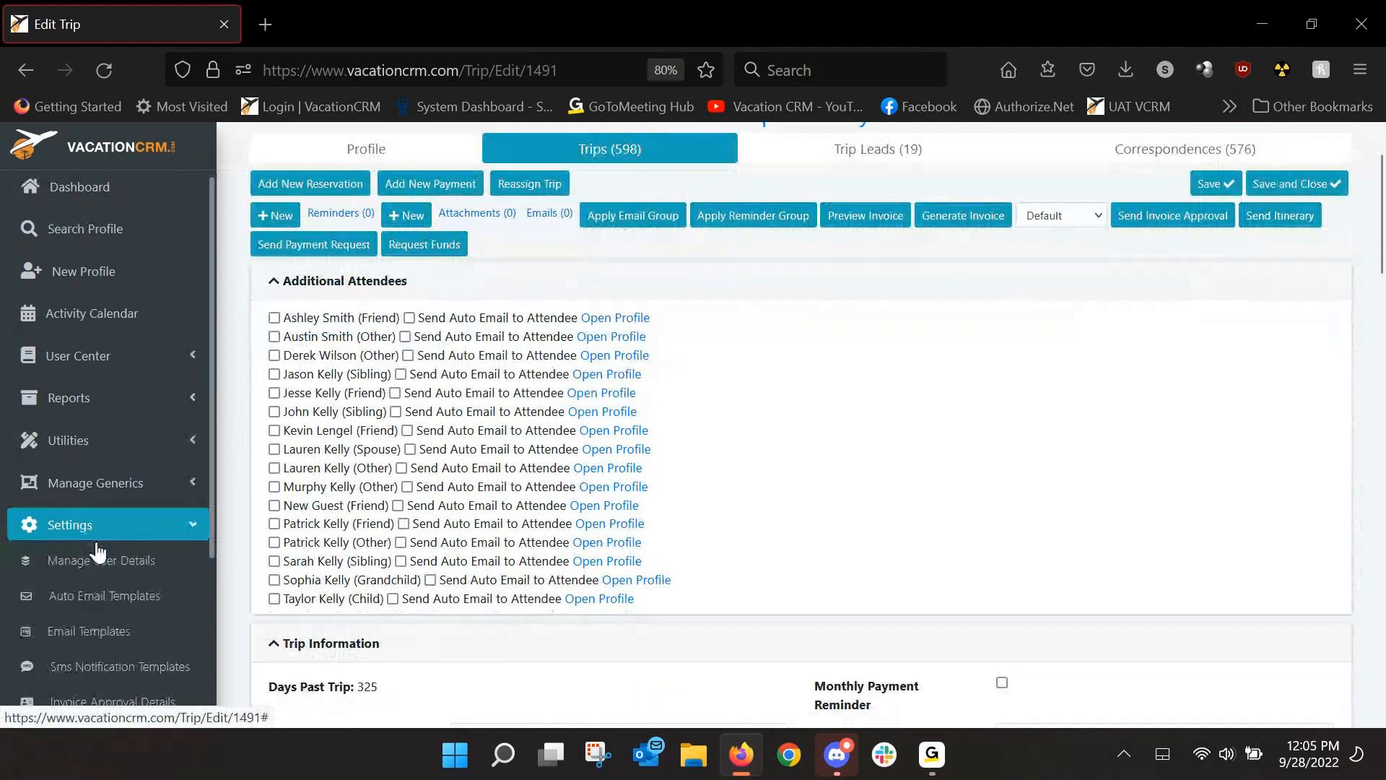
pyautogui.scroll(-3, 102, 578)
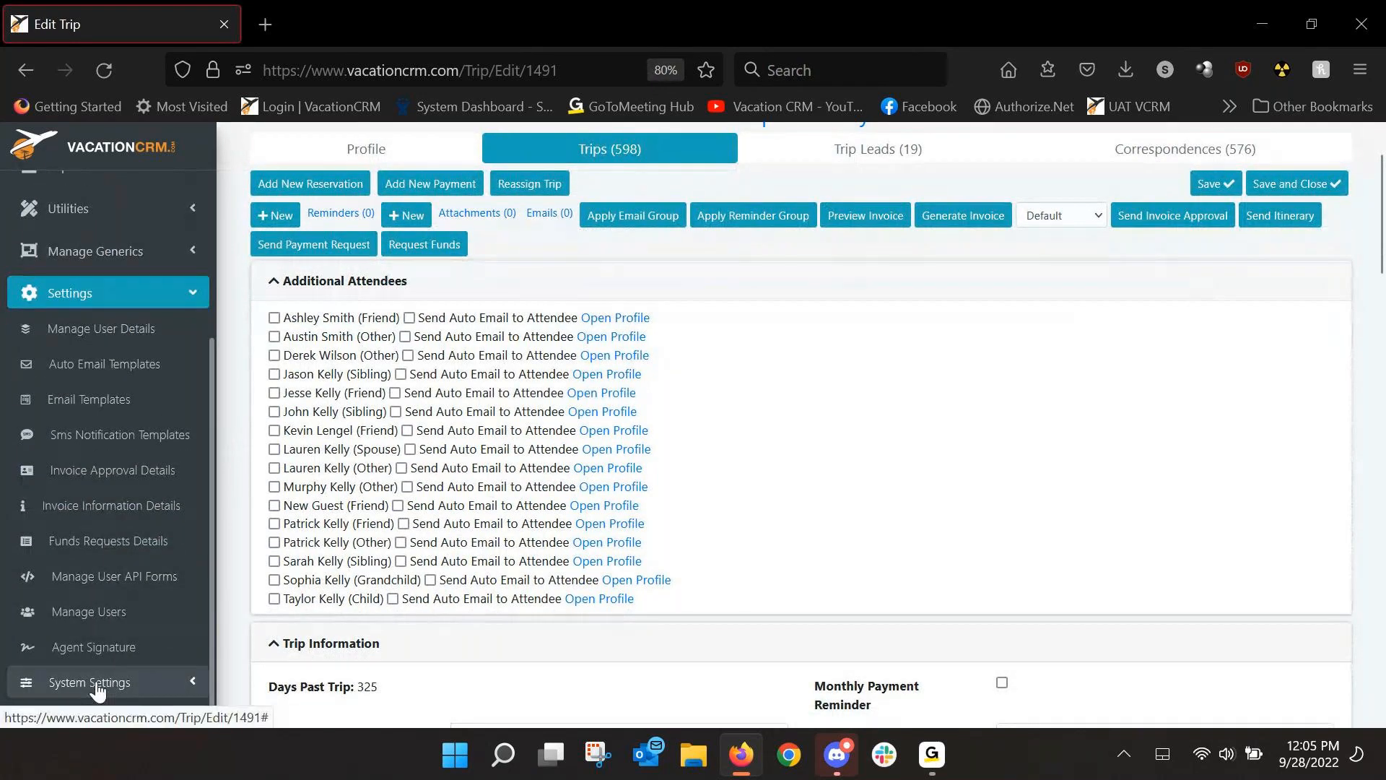
pyautogui.scroll(-2, 94, 592)
pyautogui.click(90, 556)
pyautogui.scroll(-3, 94, 541)
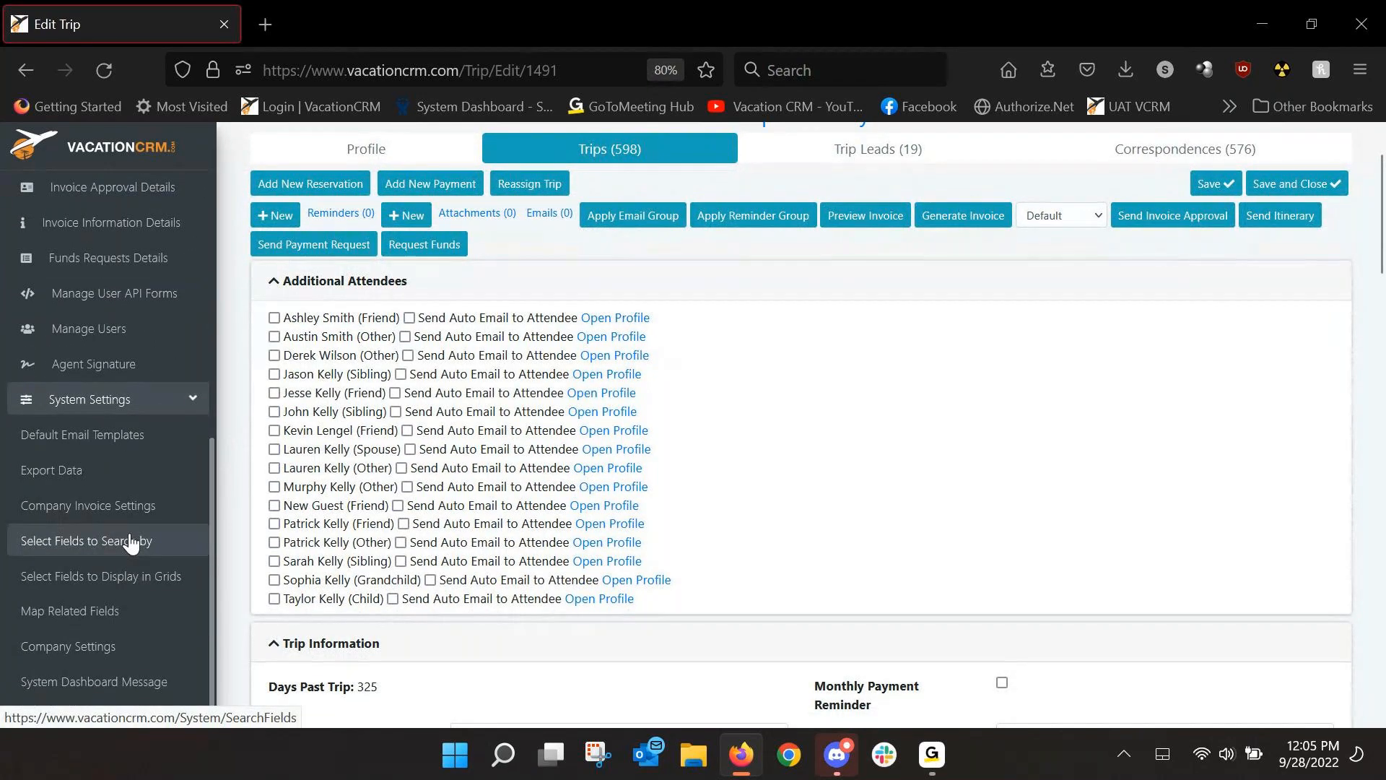
pyautogui.middleClick(58, 509)
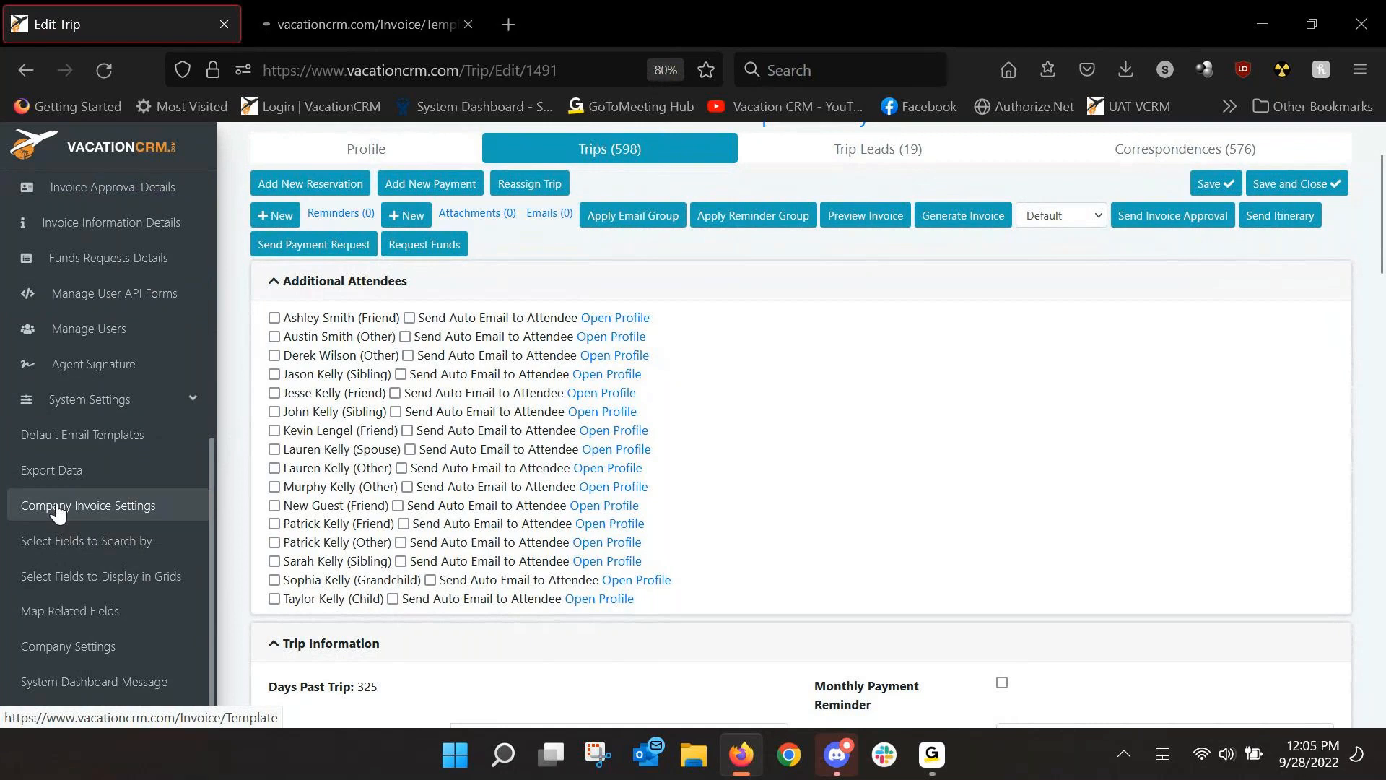
# Review the default template and additional templates list on the Invoice Templates page.
pyautogui.click(324, 29)
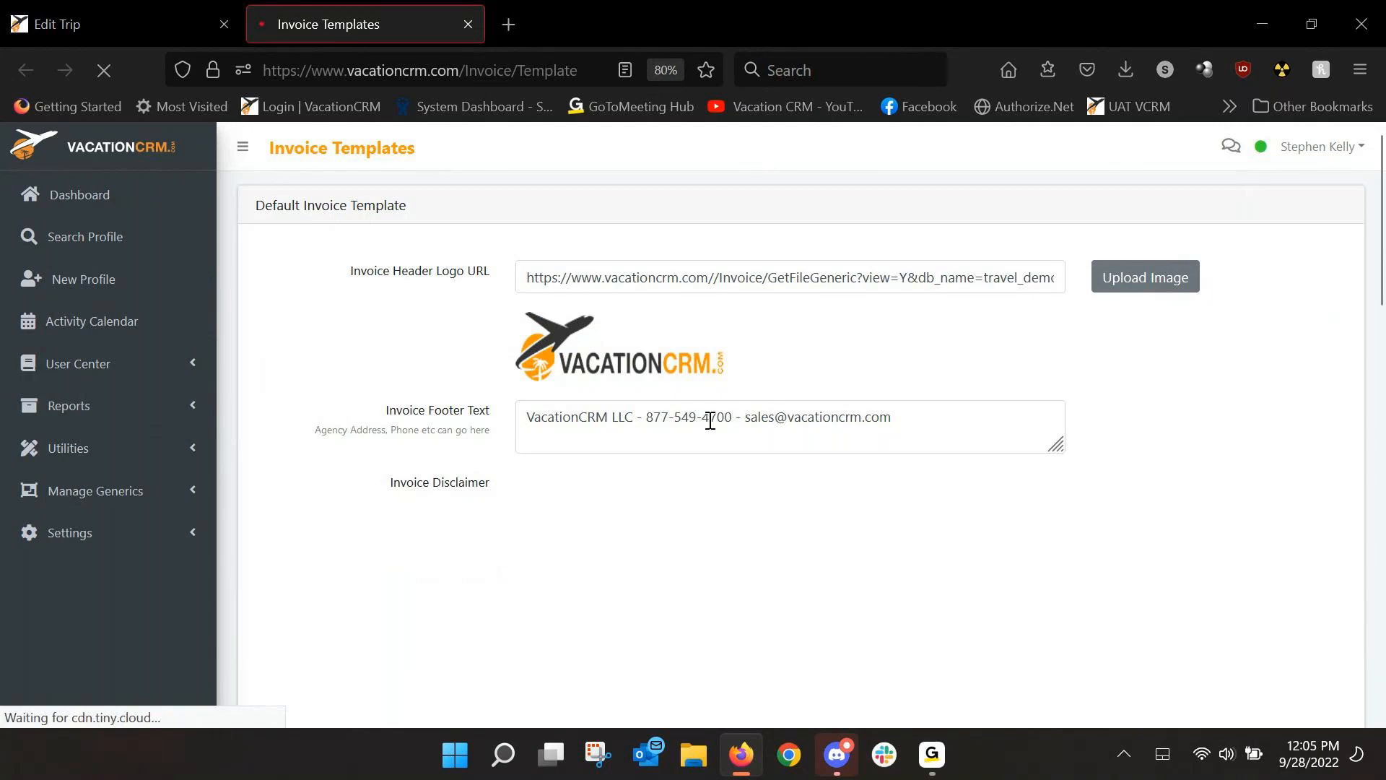
pyautogui.scroll(-1, 1051, 424)
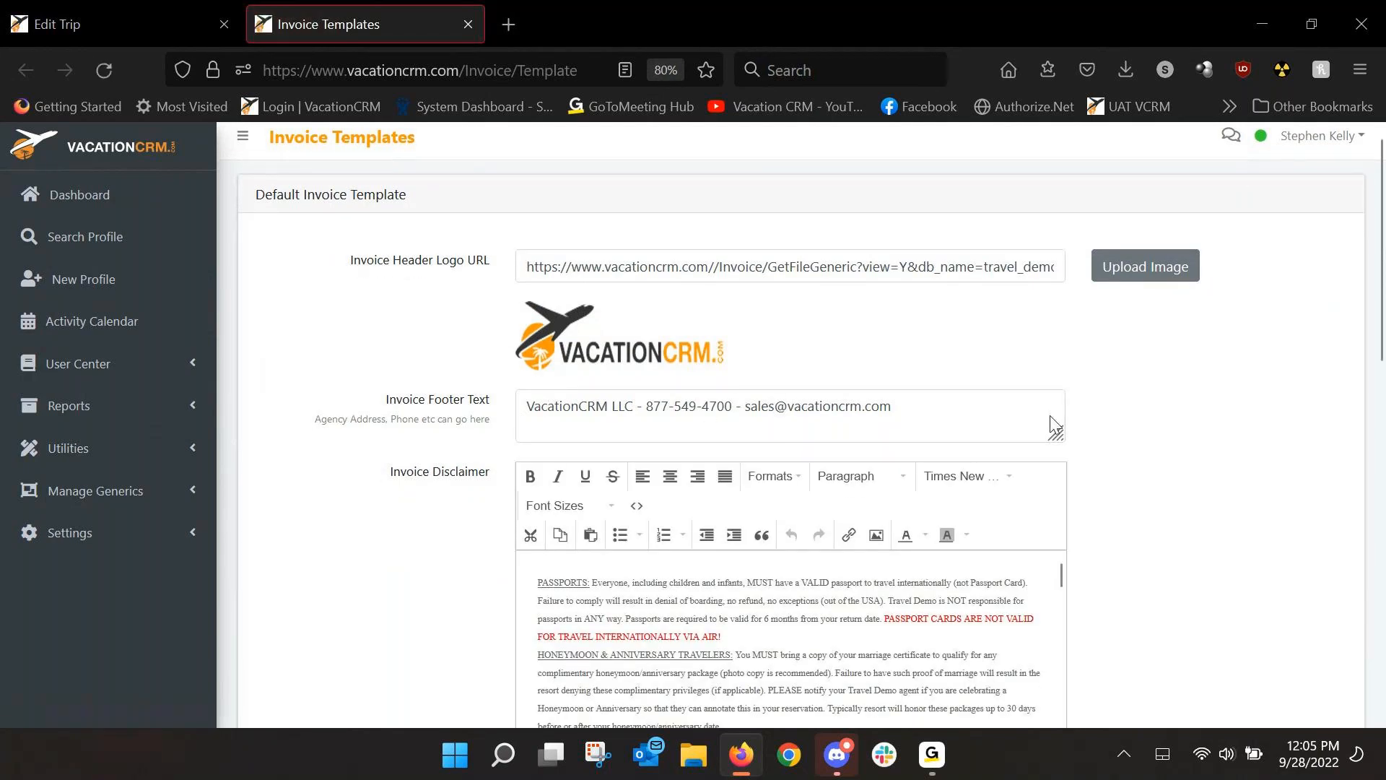
pyautogui.scroll(-2, 1054, 425)
pyautogui.scroll(-1, 1192, 433)
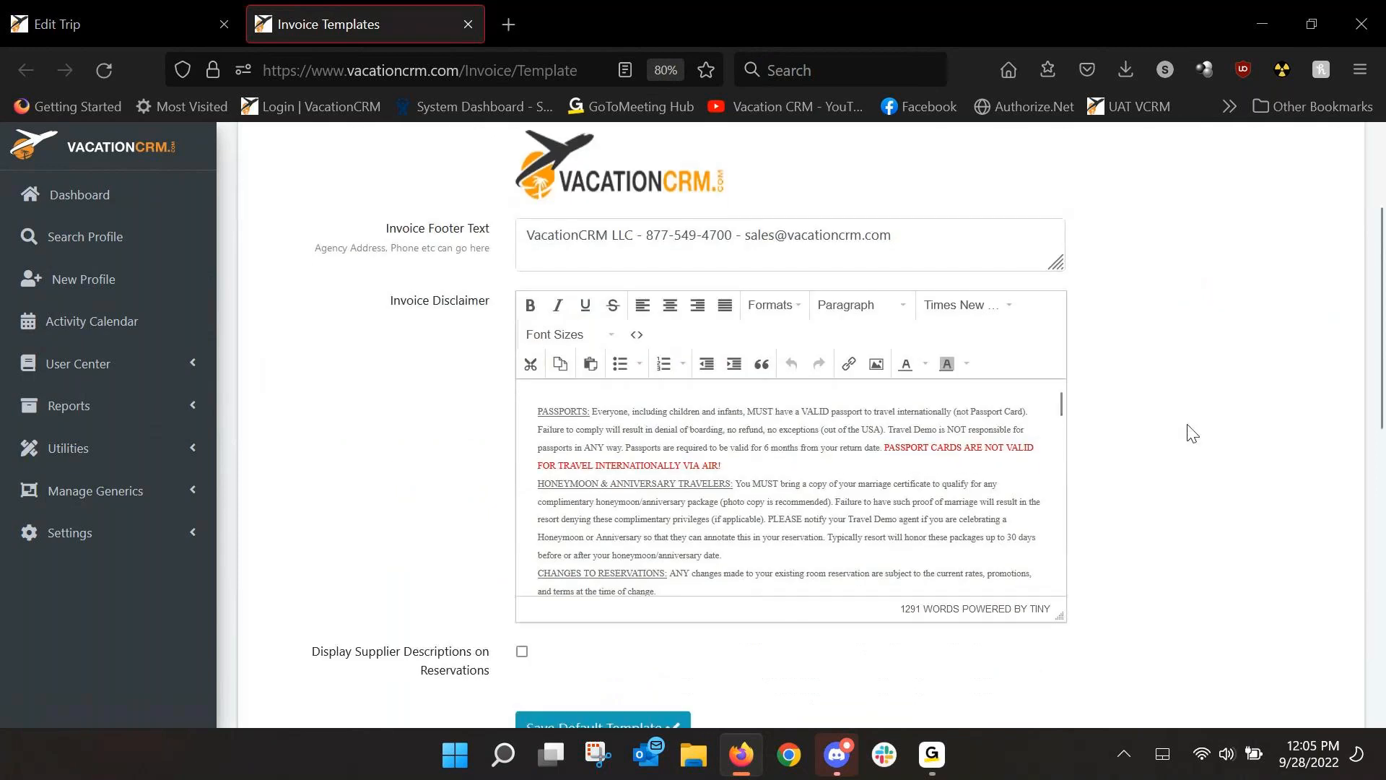
pyautogui.scroll(-1, 1192, 433)
pyautogui.moveTo(1061, 526); pyautogui.dragTo(1060, 673)
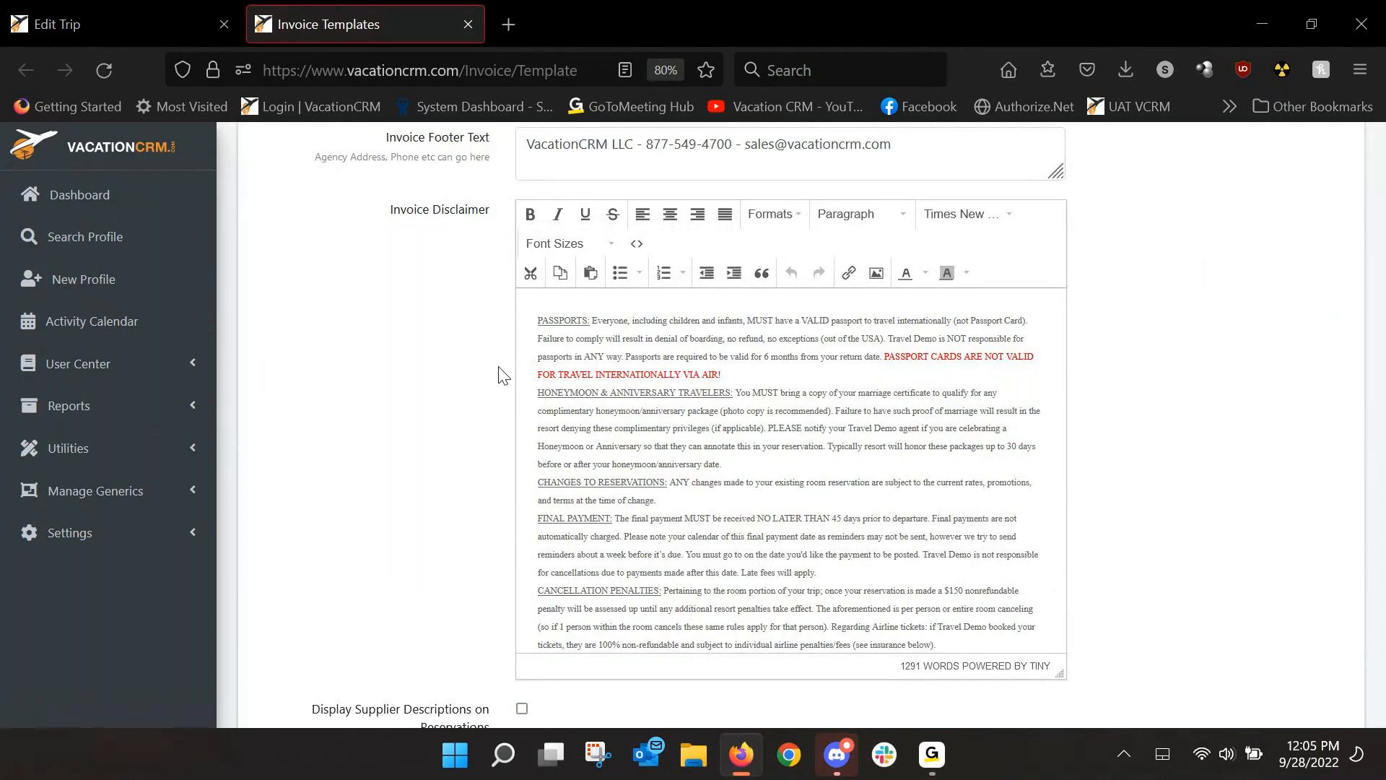
pyautogui.scroll(4, 504, 375)
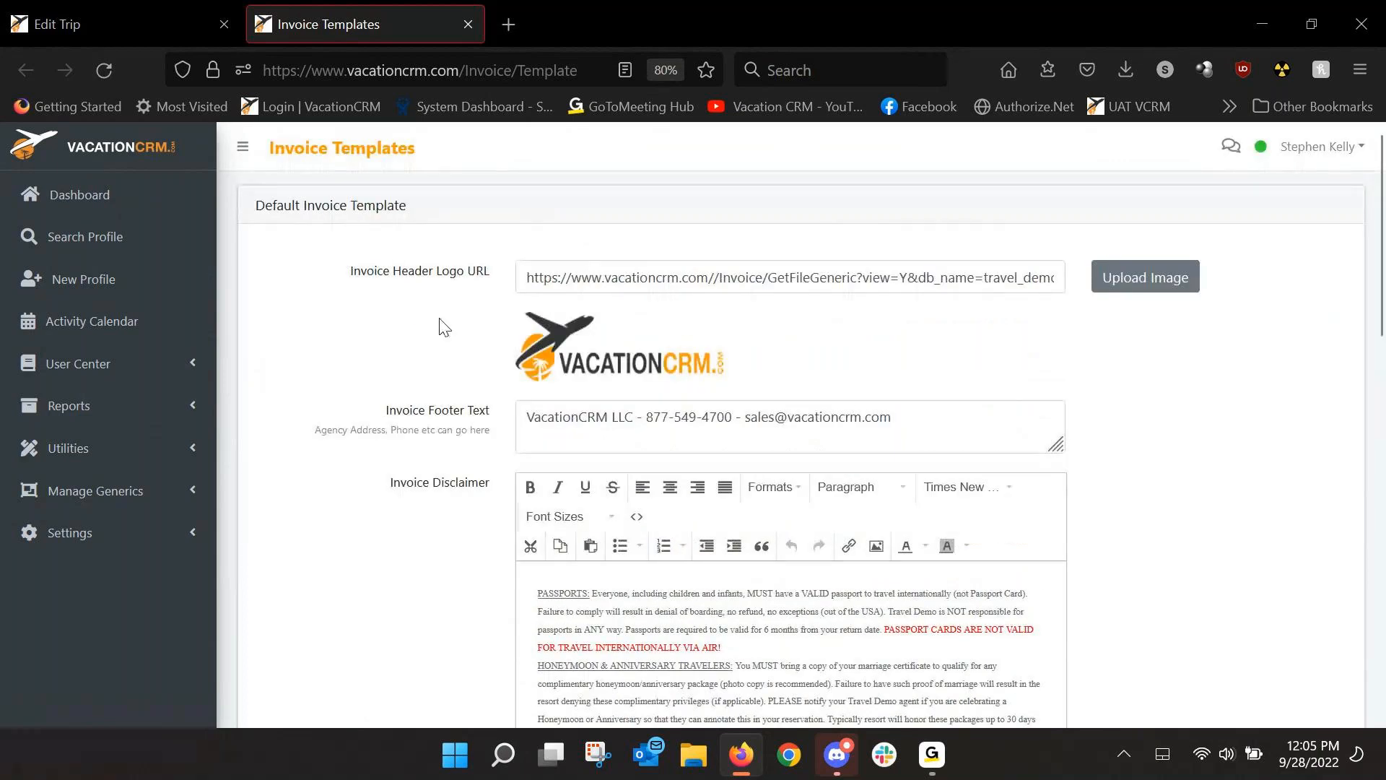
pyautogui.scroll(-5, 388, 310)
pyautogui.scroll(-5, 389, 318)
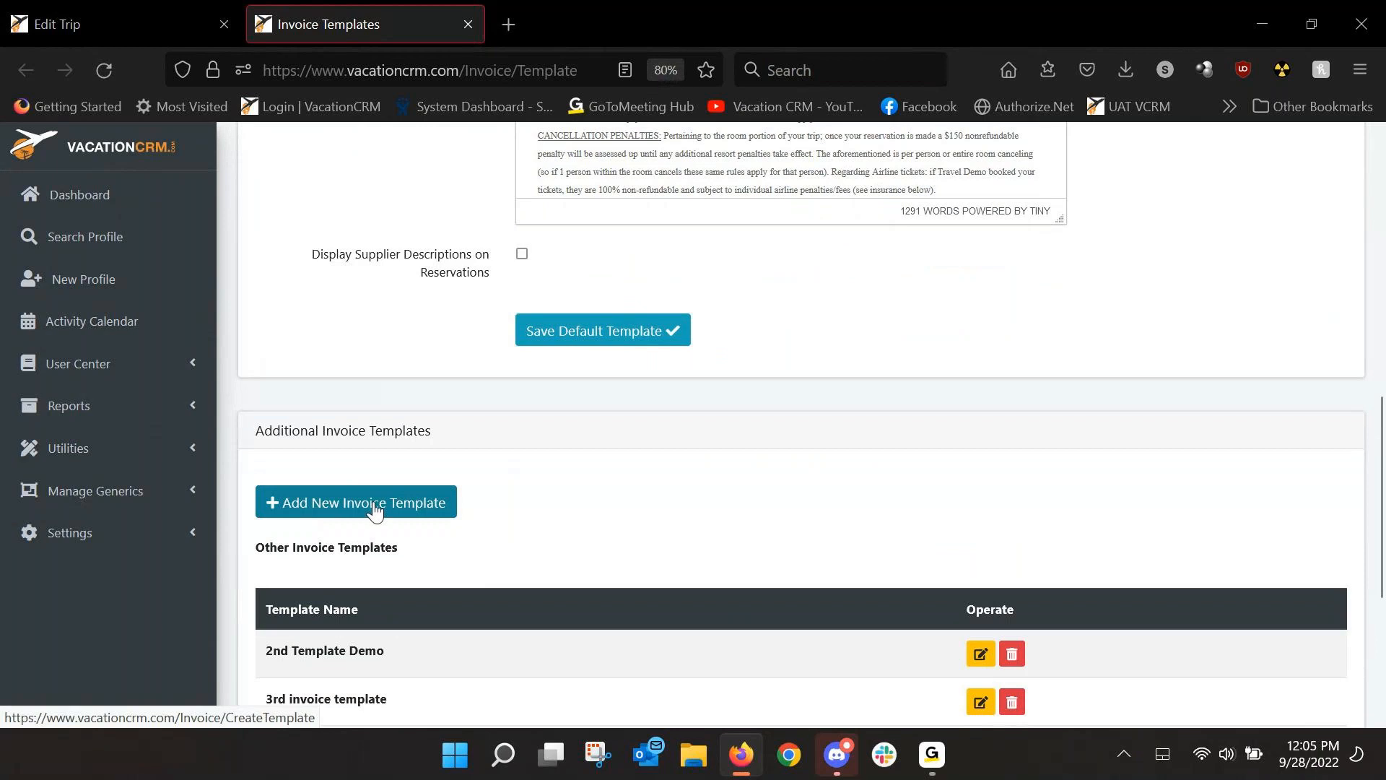
pyautogui.scroll(-1, 375, 509)
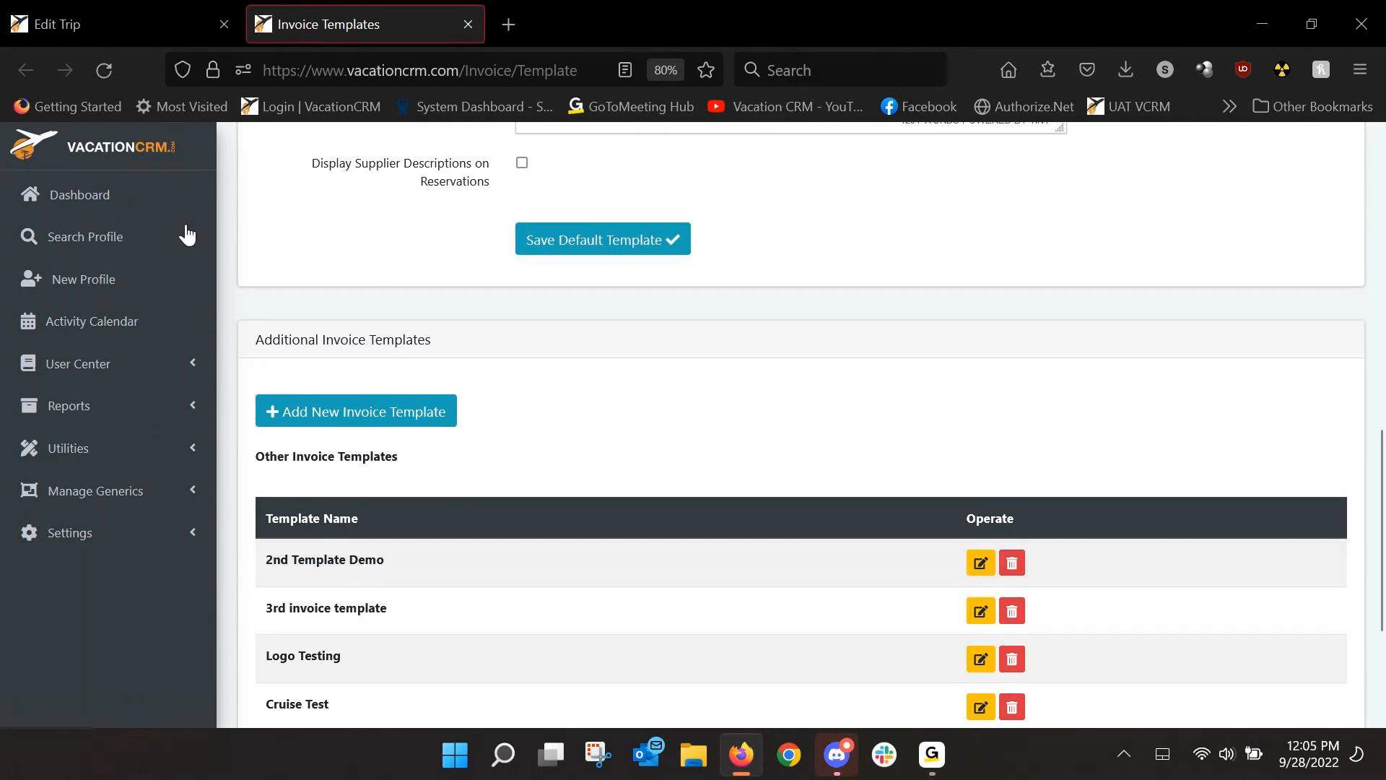
pyautogui.click(164, 24)
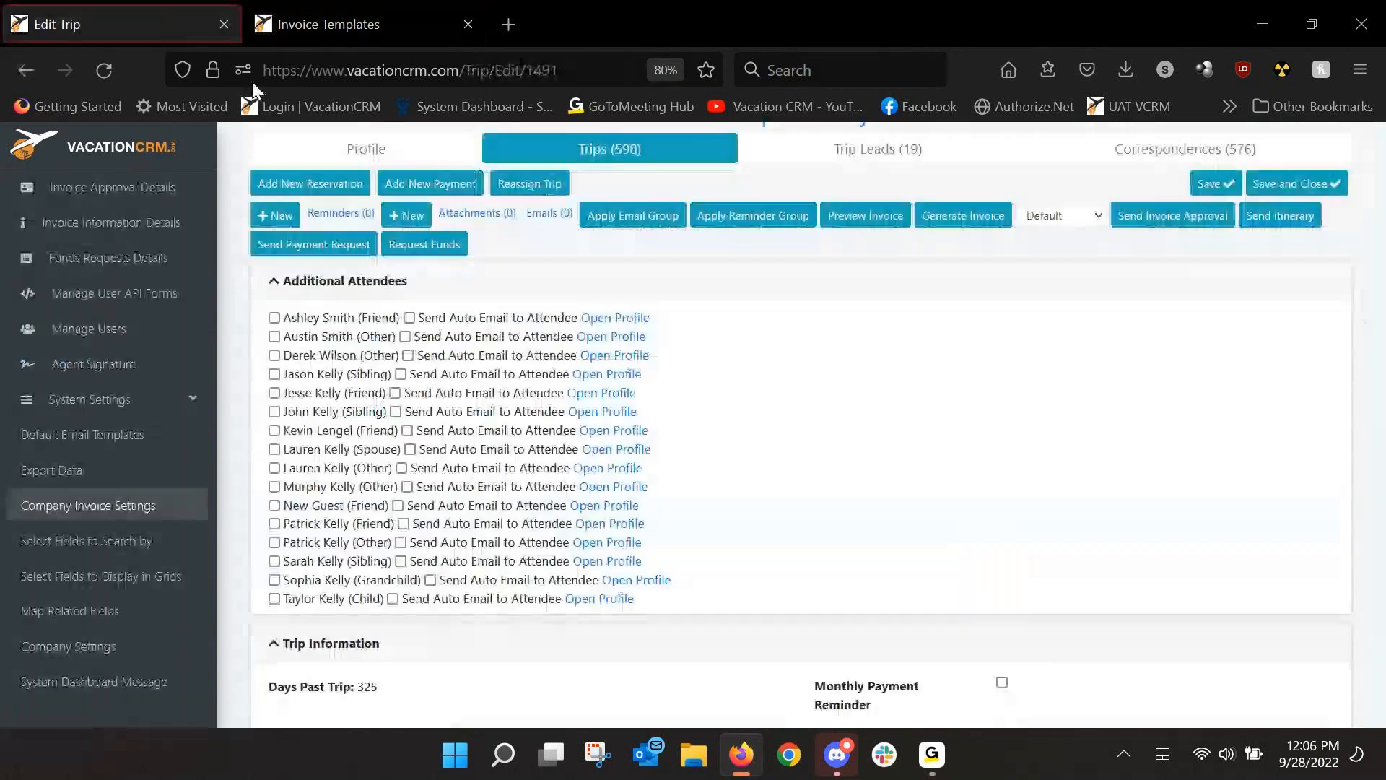
pyautogui.click(1054, 219)
pyautogui.click(1055, 221)
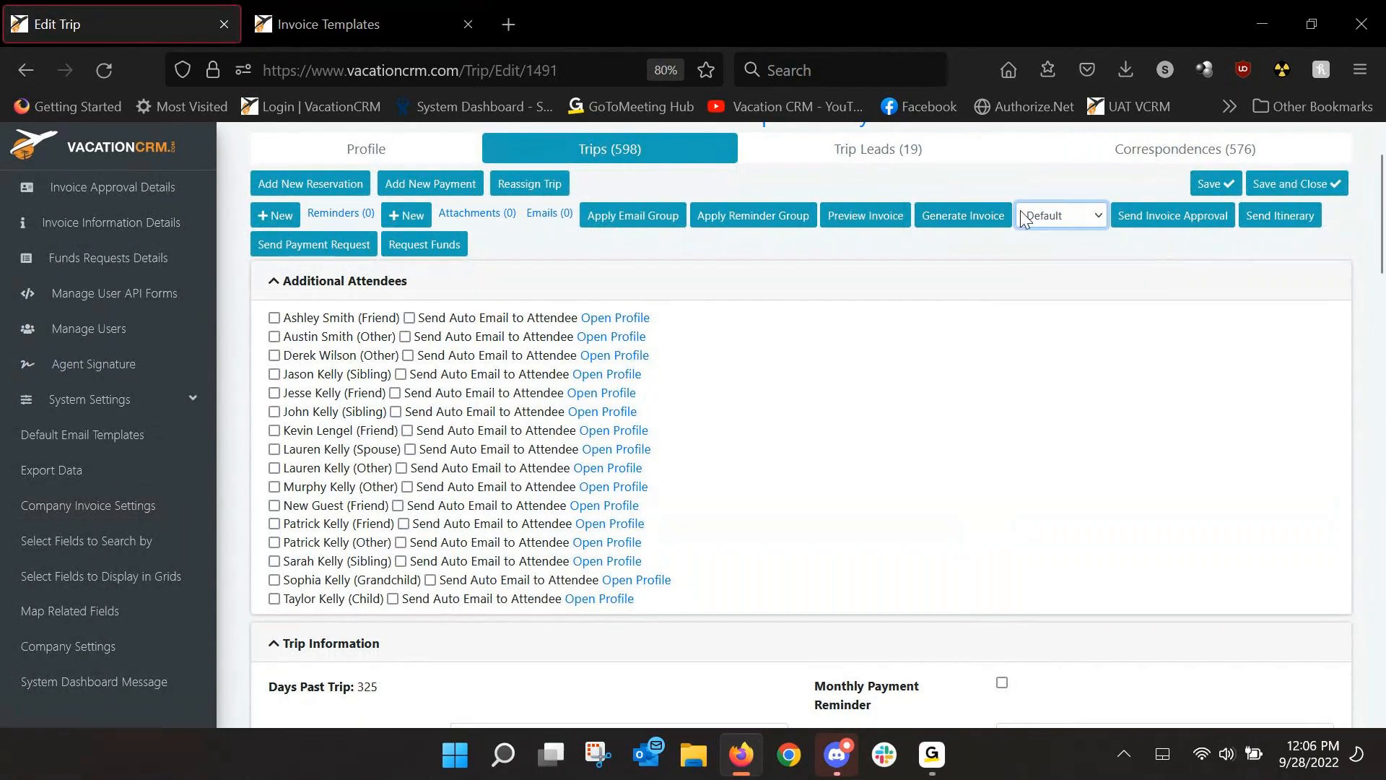
pyautogui.click(1034, 219)
pyautogui.click(1048, 265)
pyautogui.click(1041, 213)
pyautogui.click(1047, 240)
pyautogui.click(363, 27)
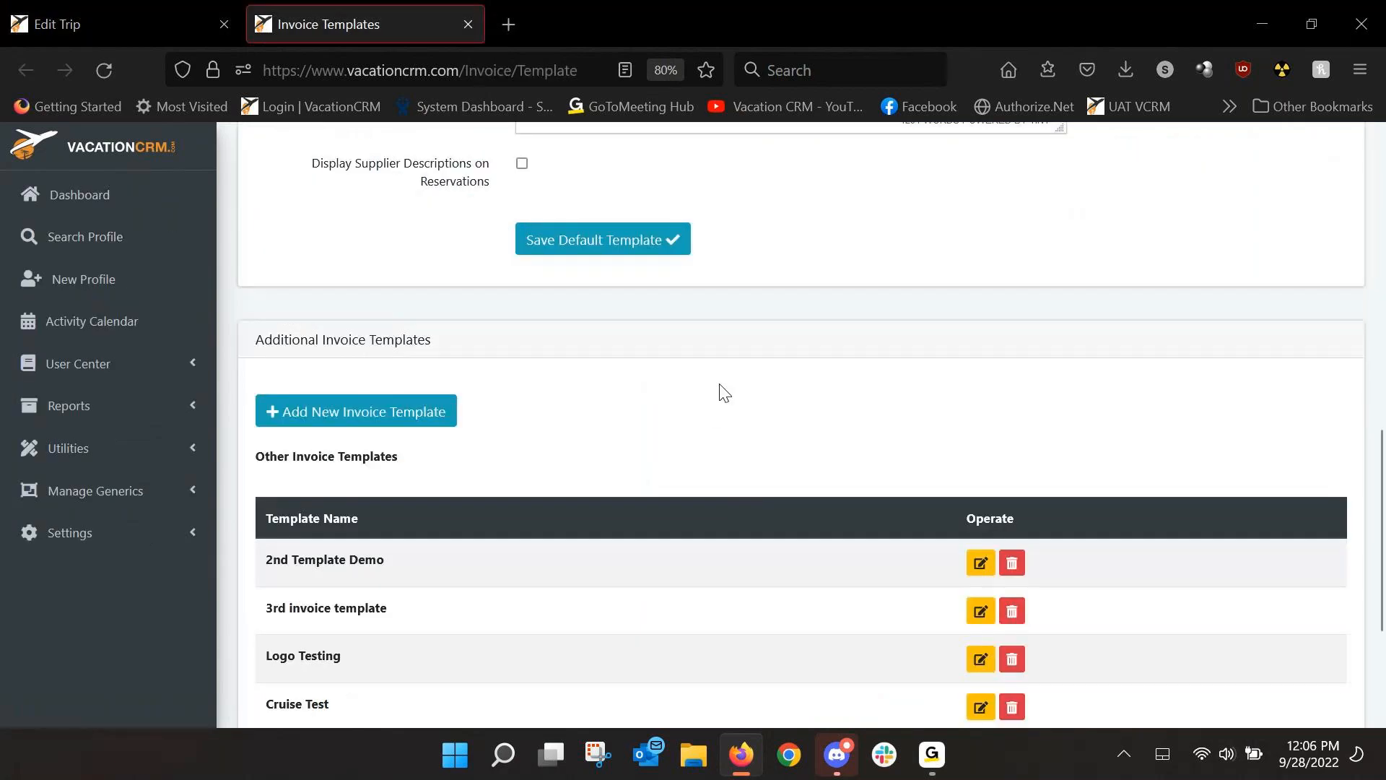
pyautogui.scroll(2, 724, 393)
pyautogui.scroll(4, 729, 396)
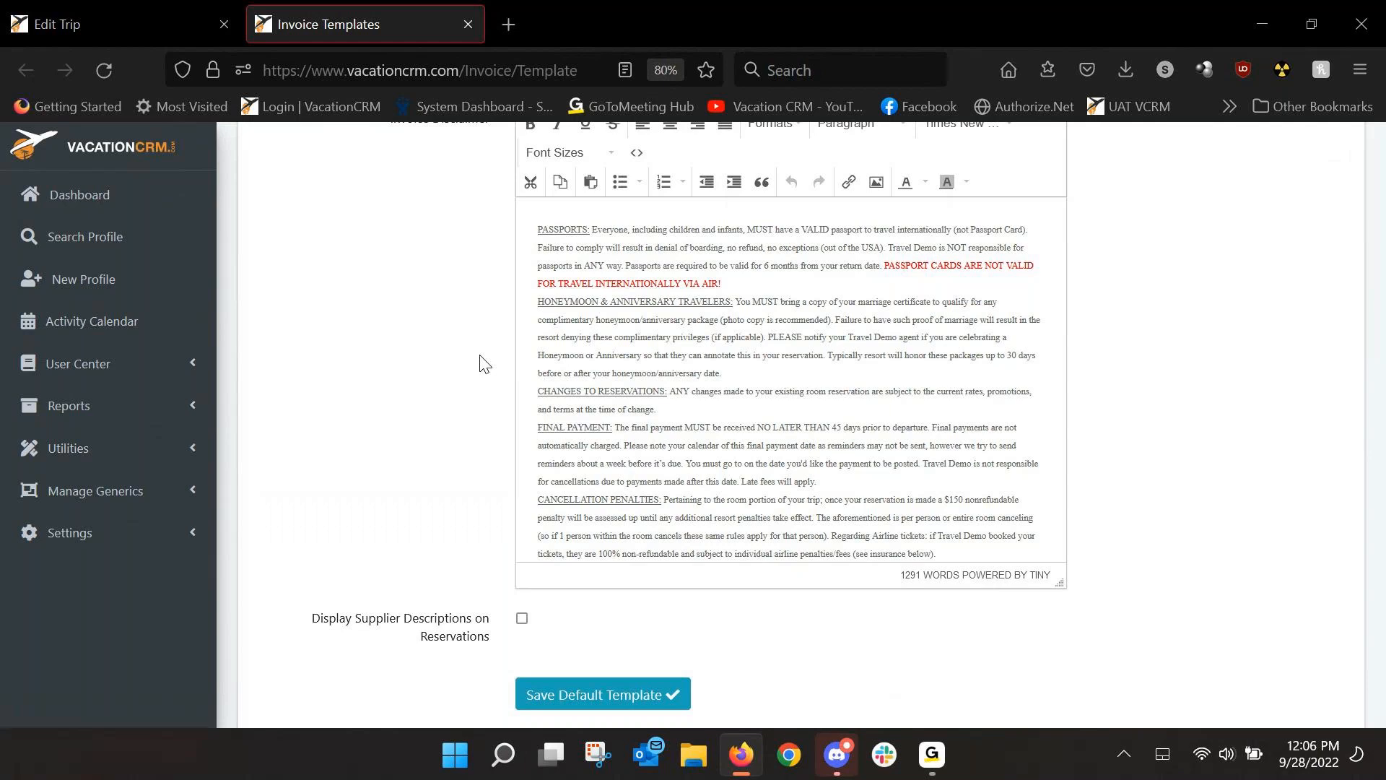
pyautogui.click(145, 32)
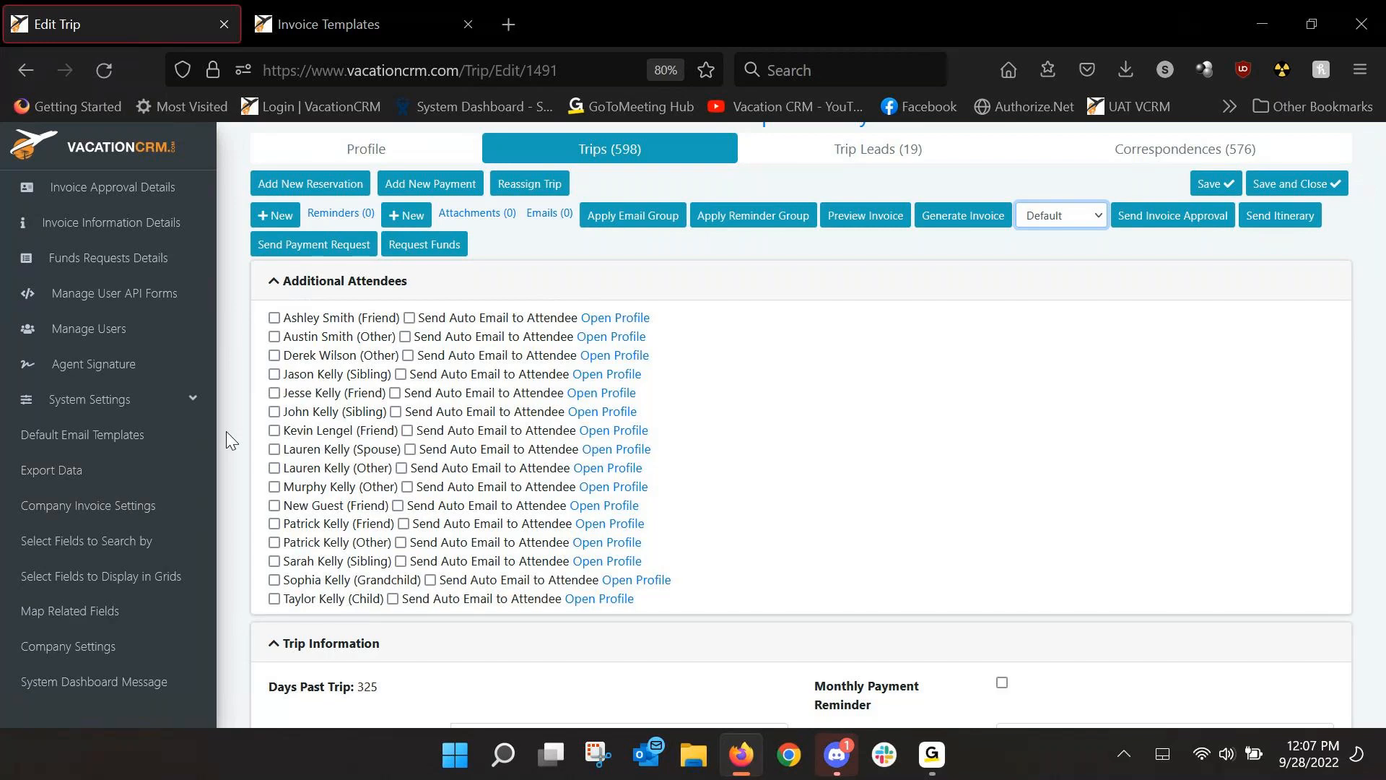
pyautogui.scroll(5, 72, 433)
pyautogui.click(94, 412)
pyautogui.click(95, 416)
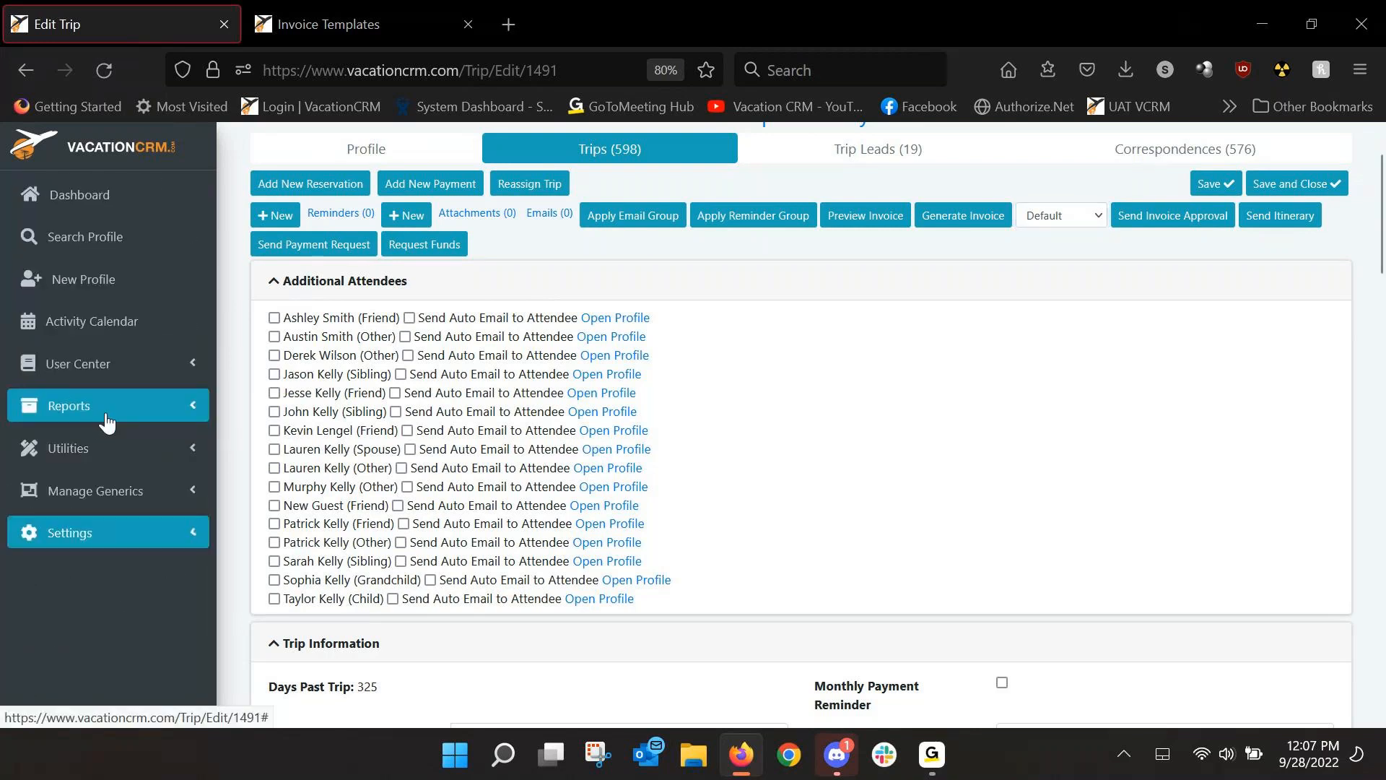
pyautogui.click(99, 545)
pyautogui.scroll(-2, 145, 570)
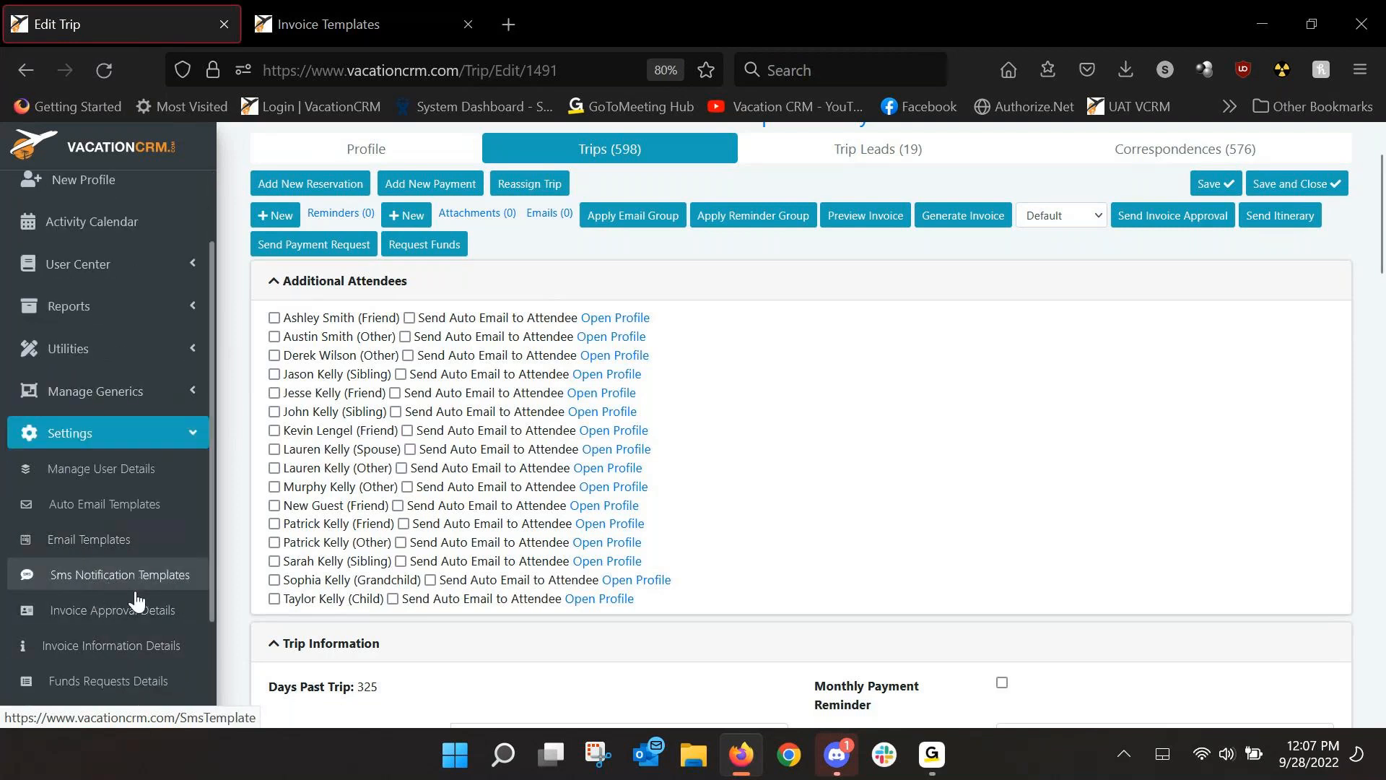
pyautogui.click(340, 20)
pyautogui.scroll(3, 425, 406)
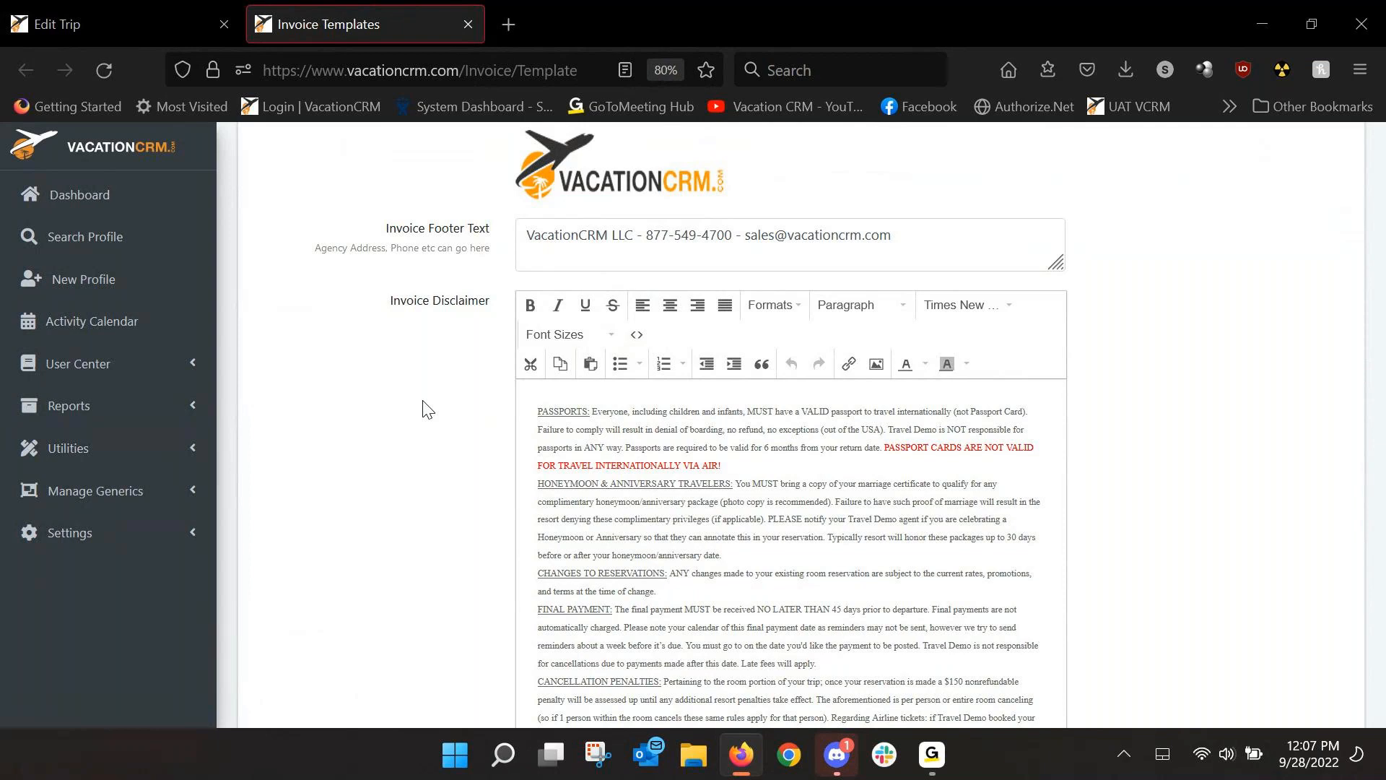
pyautogui.click(130, 15)
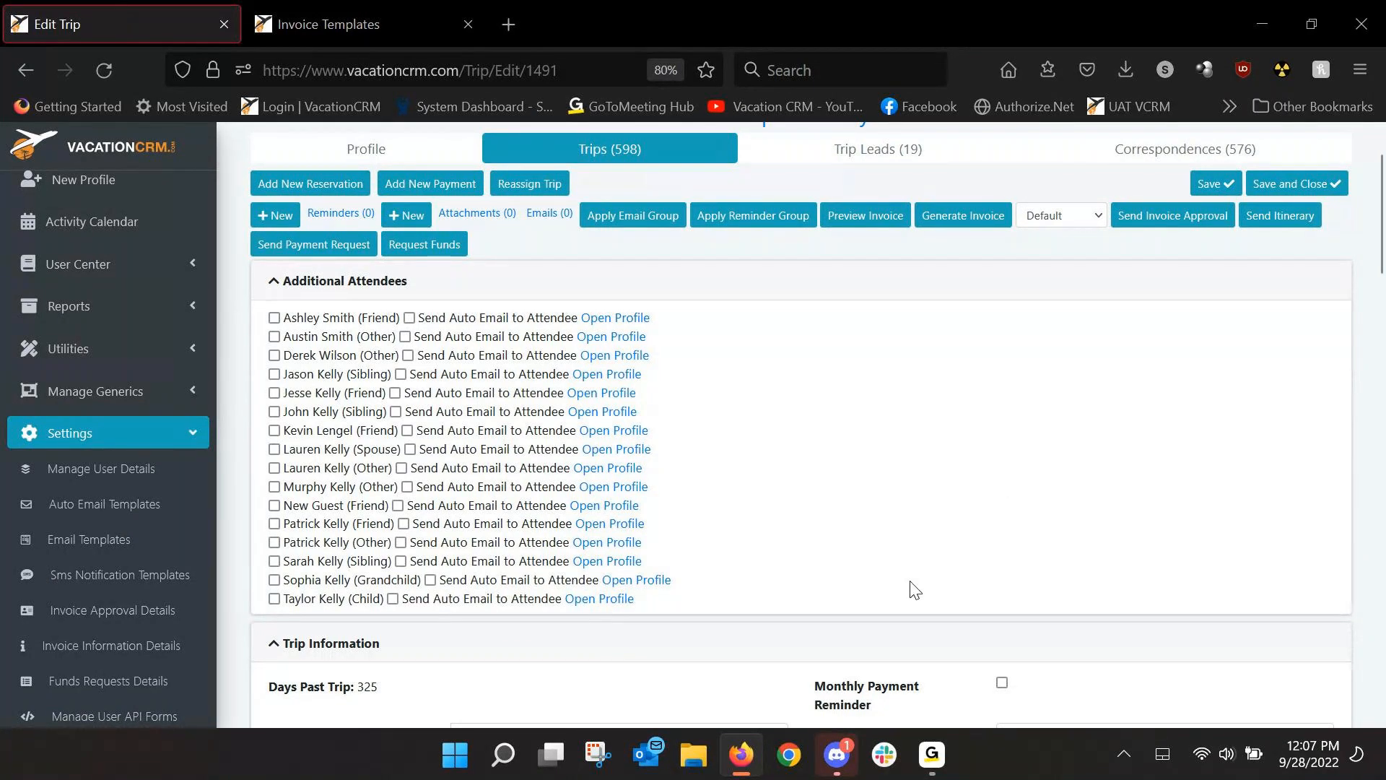
pyautogui.scroll(-3, 893, 505)
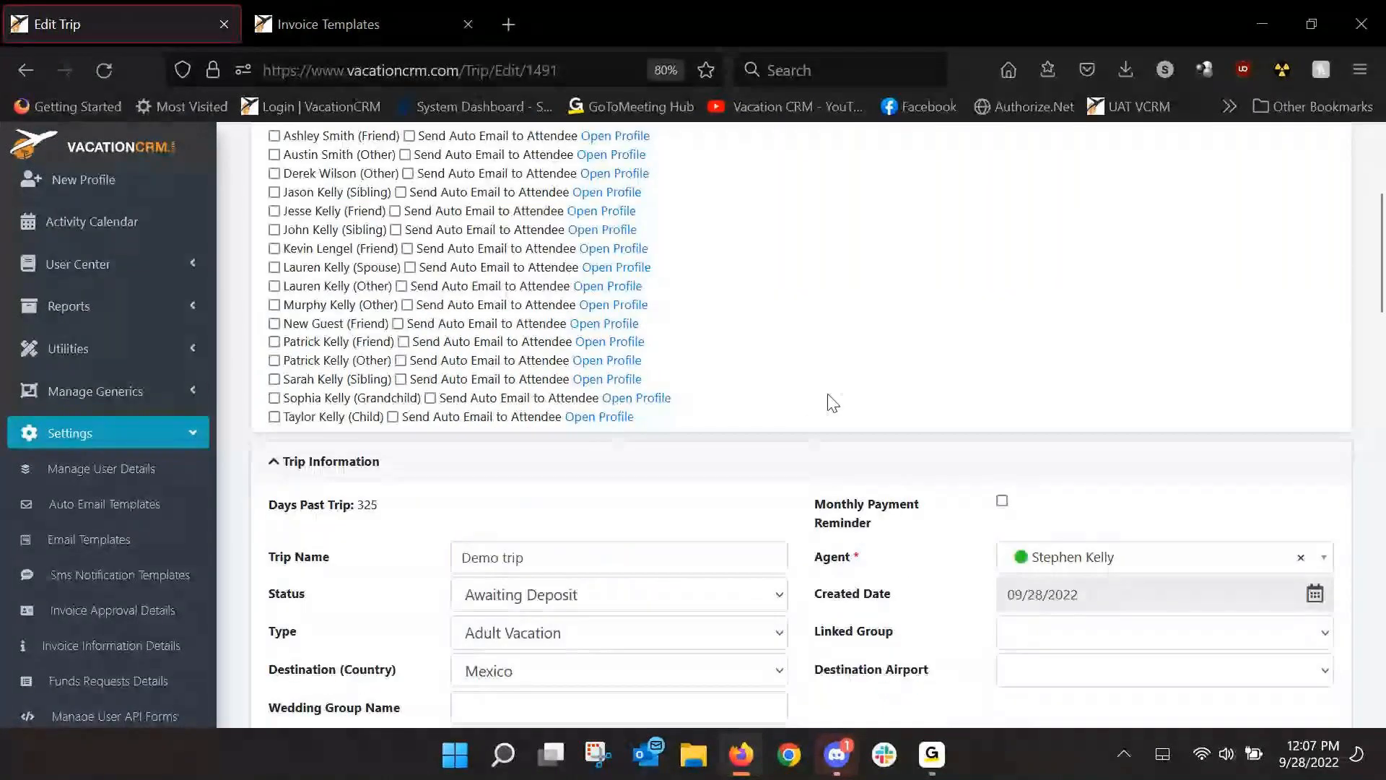
pyautogui.scroll(-1, 780, 405)
pyautogui.scroll(-5, 758, 340)
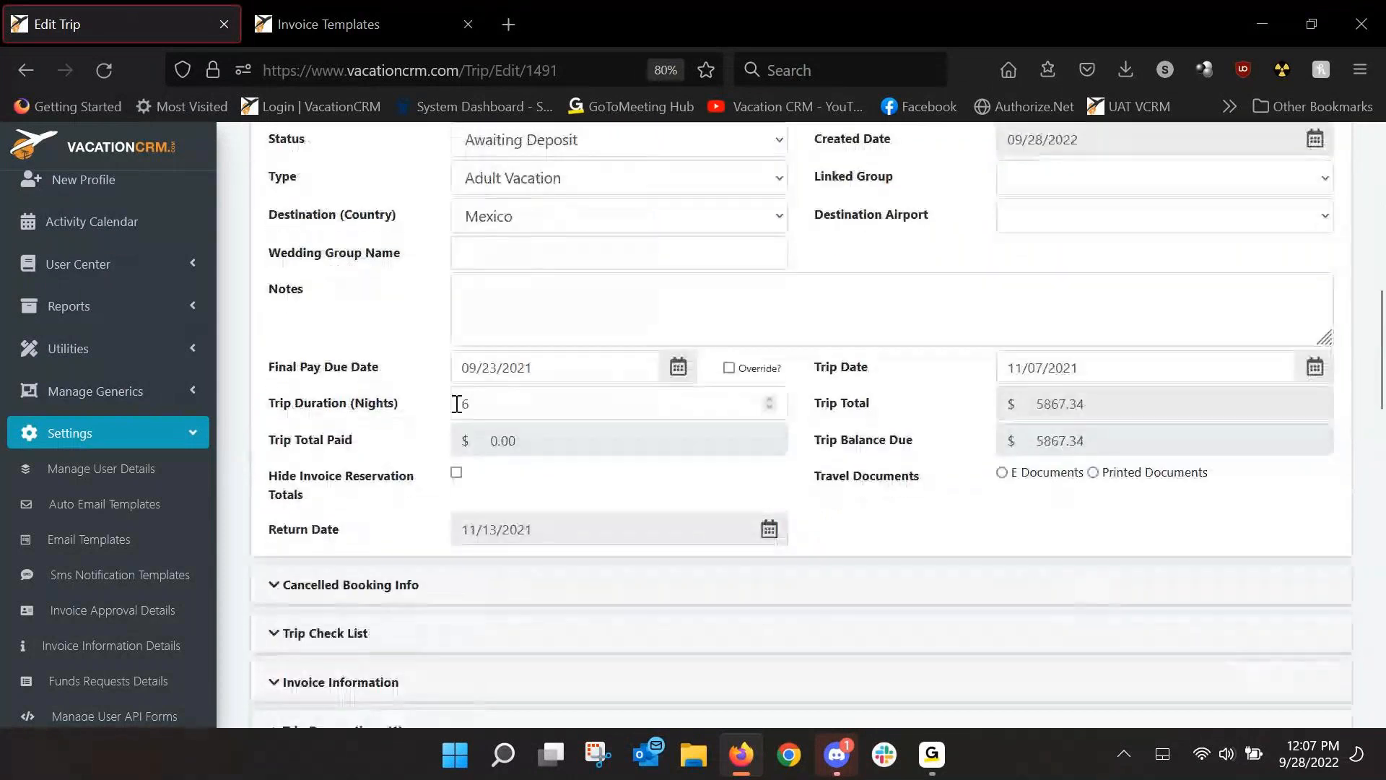
pyautogui.scroll(1, 436, 321)
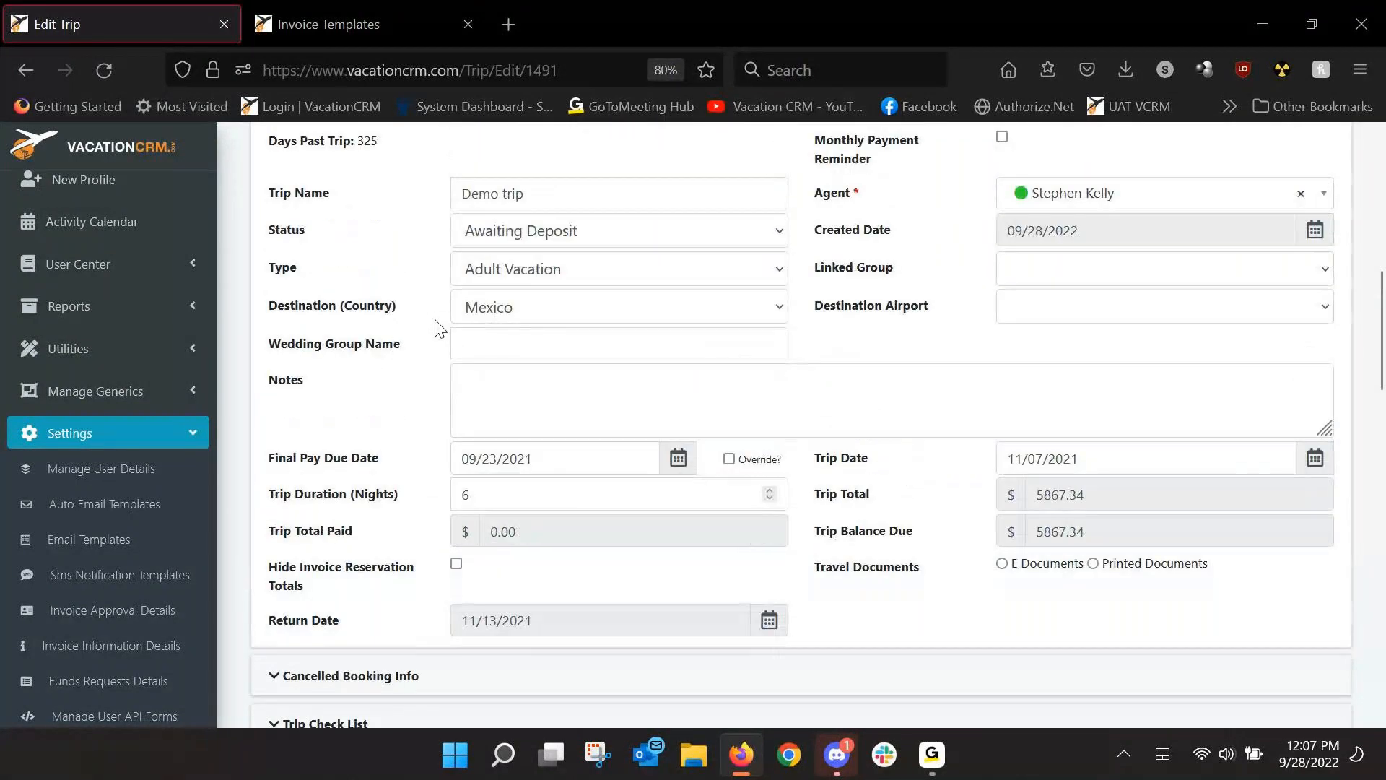
pyautogui.scroll(-3, 379, 372)
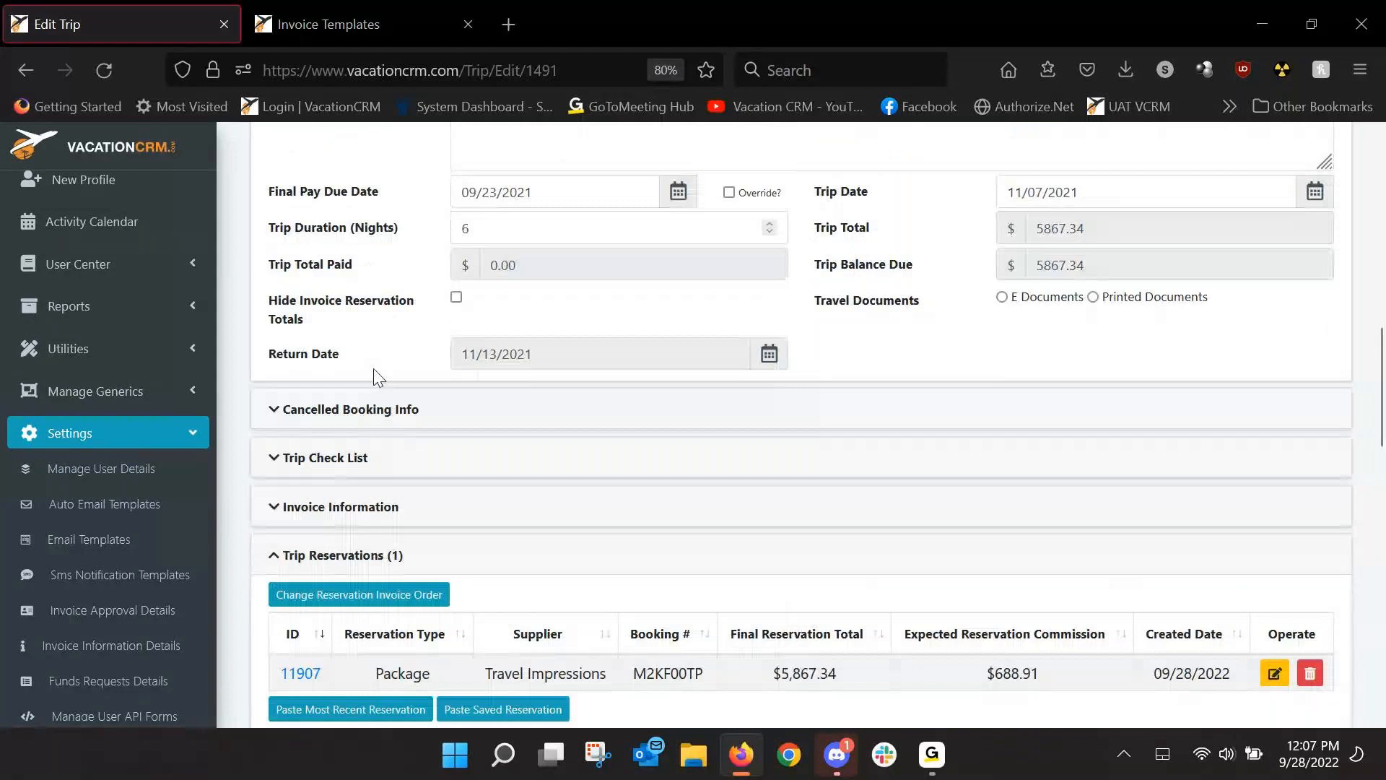
pyautogui.scroll(-2, 376, 376)
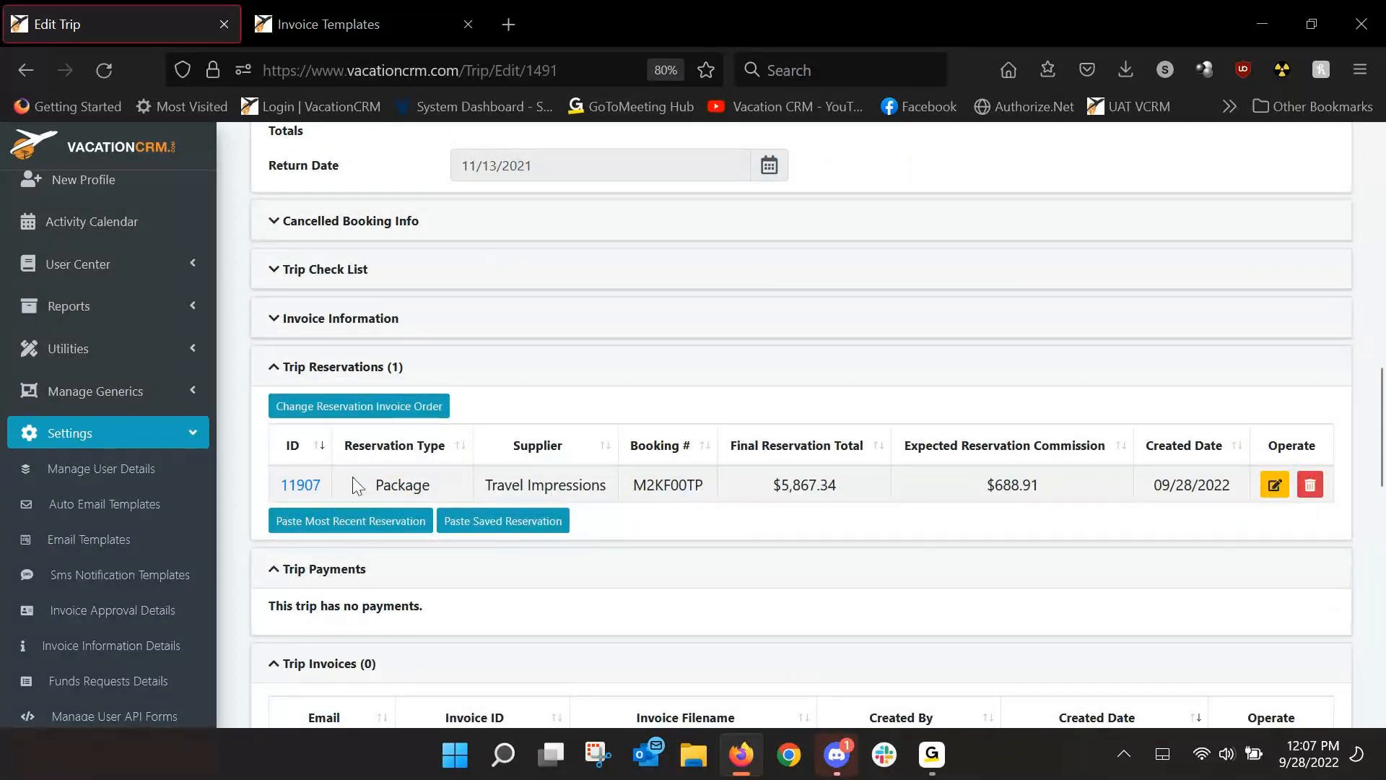
pyautogui.click(300, 485)
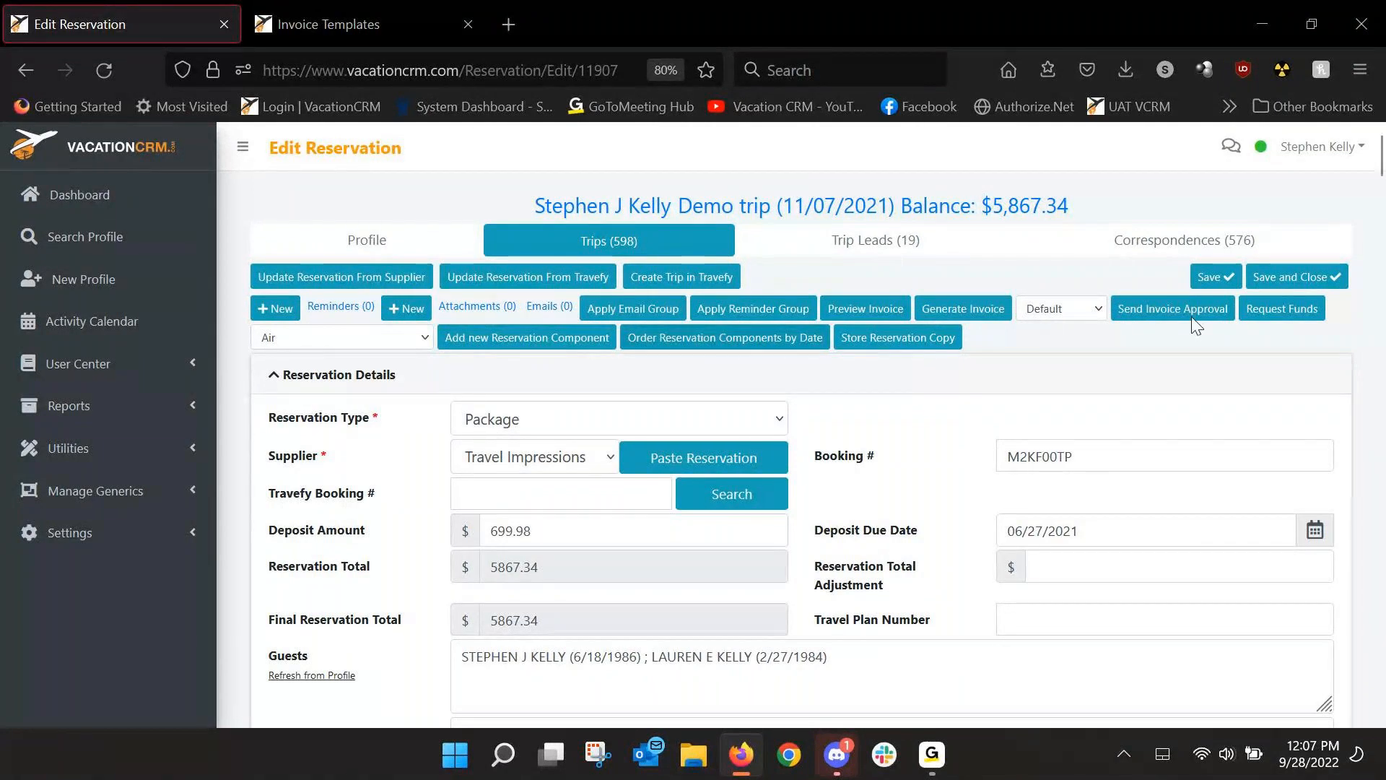
pyautogui.moveTo(1380, 152); pyautogui.dragTo(1380, 247)
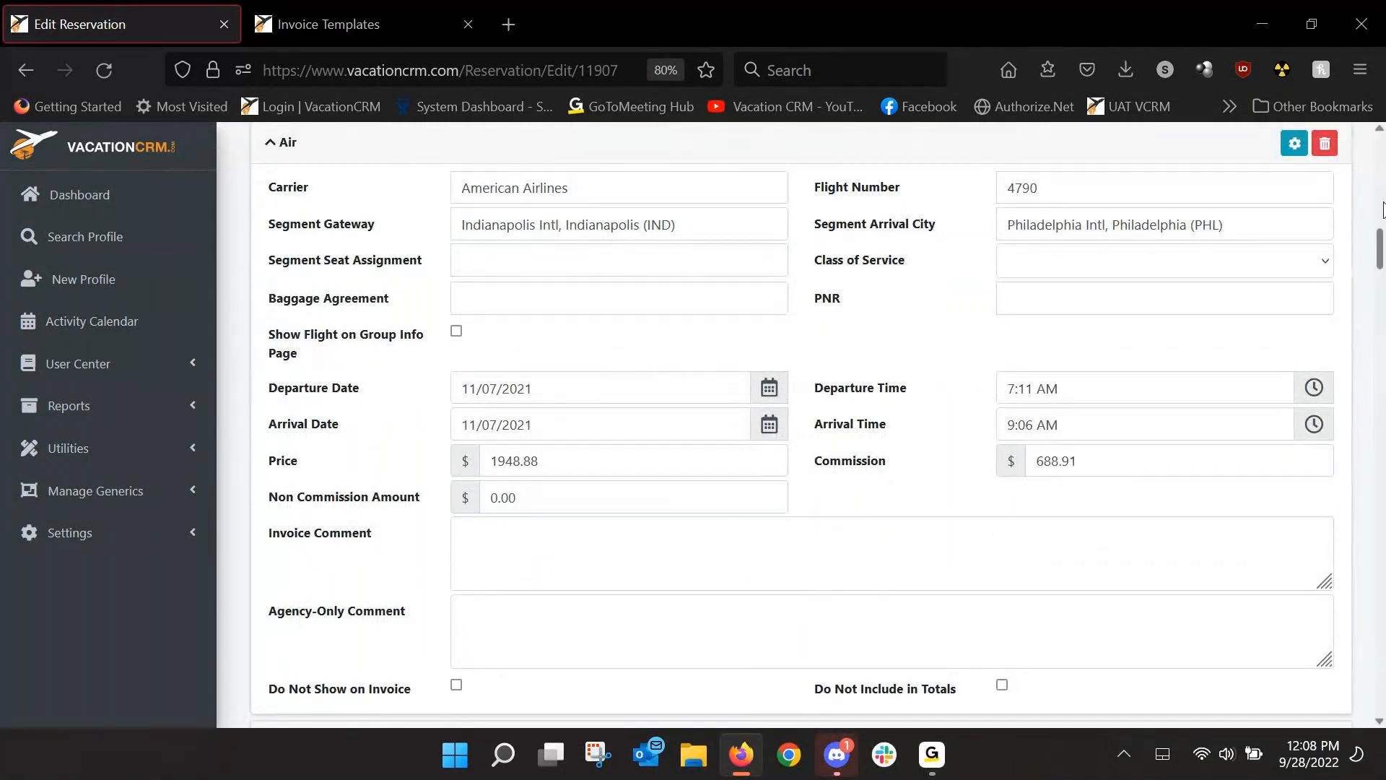
pyautogui.moveTo(1380, 258); pyautogui.dragTo(1380, 130)
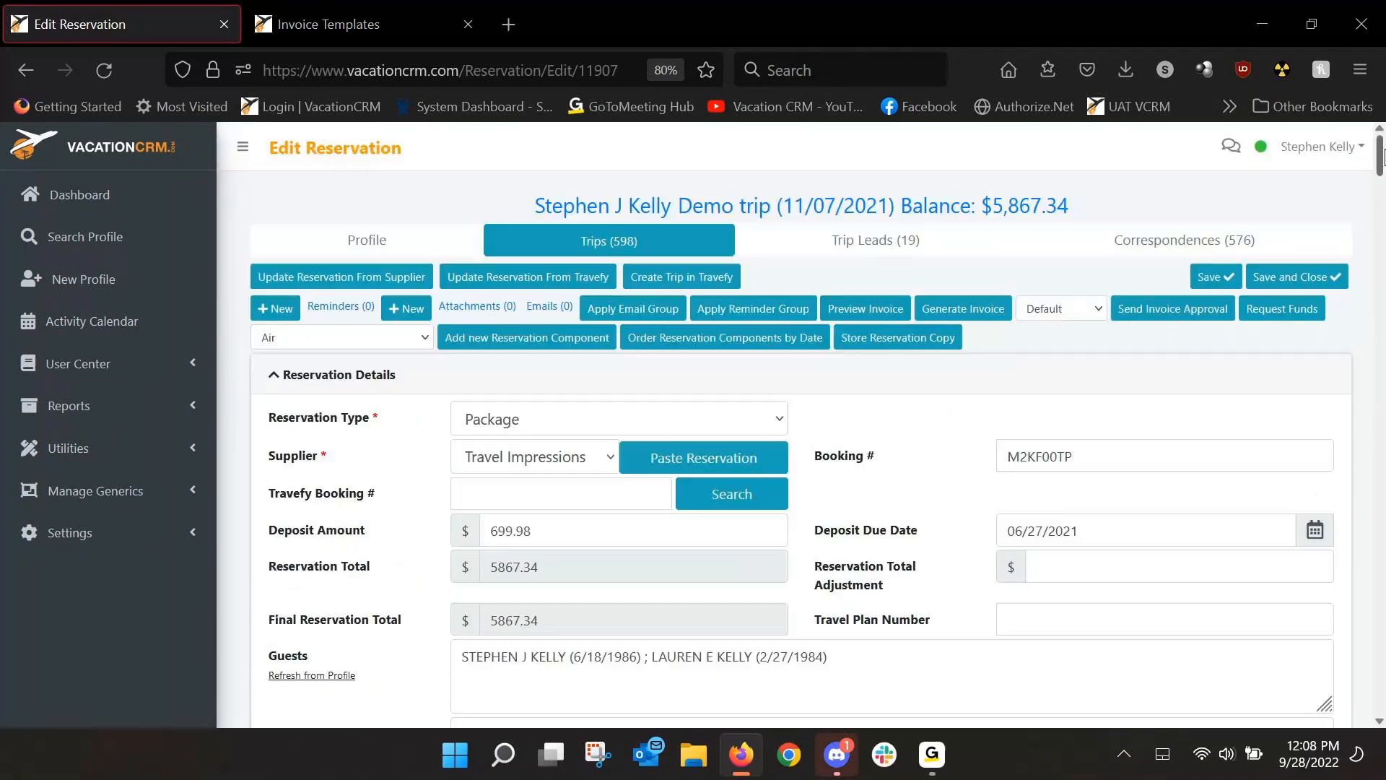
pyautogui.click(865, 309)
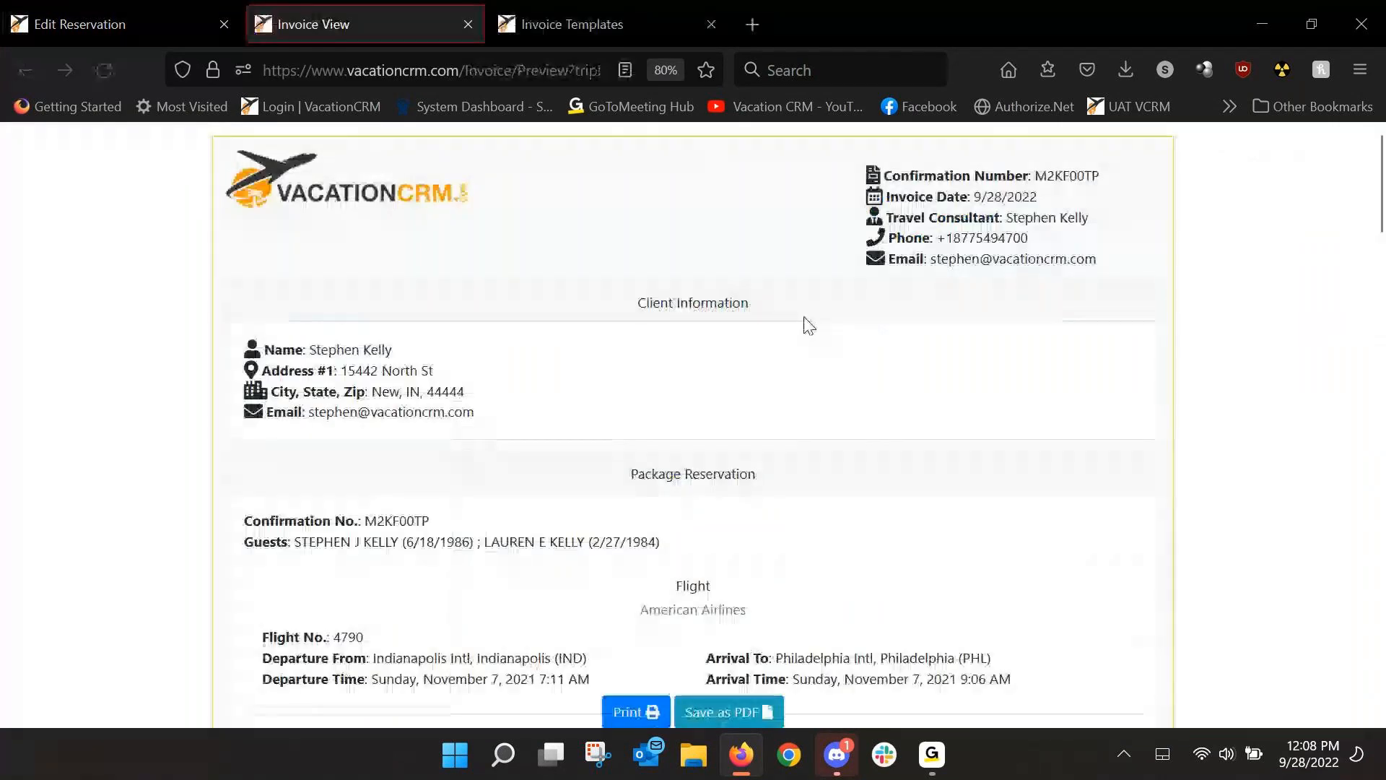
pyautogui.scroll(-3, 807, 324)
pyautogui.scroll(-3, 807, 324)
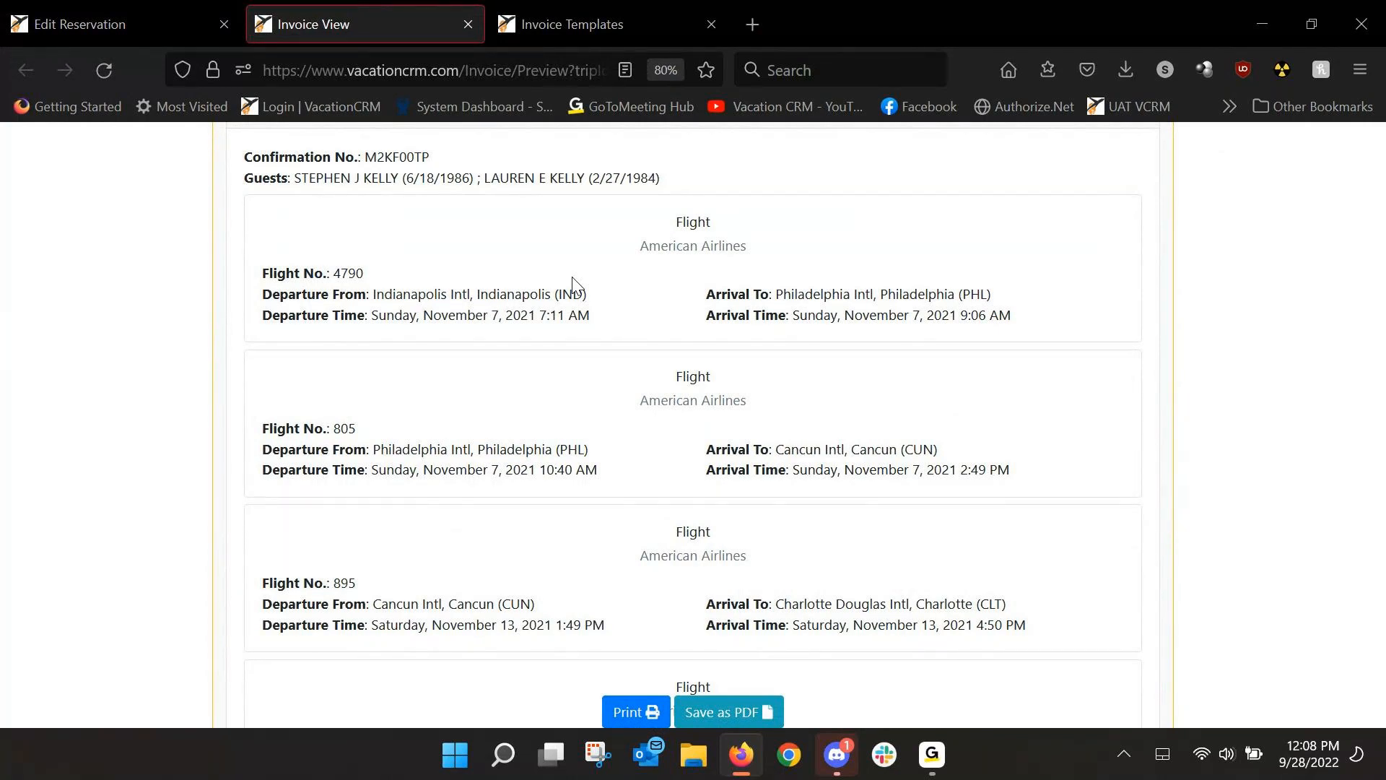
pyautogui.scroll(-2, 628, 282)
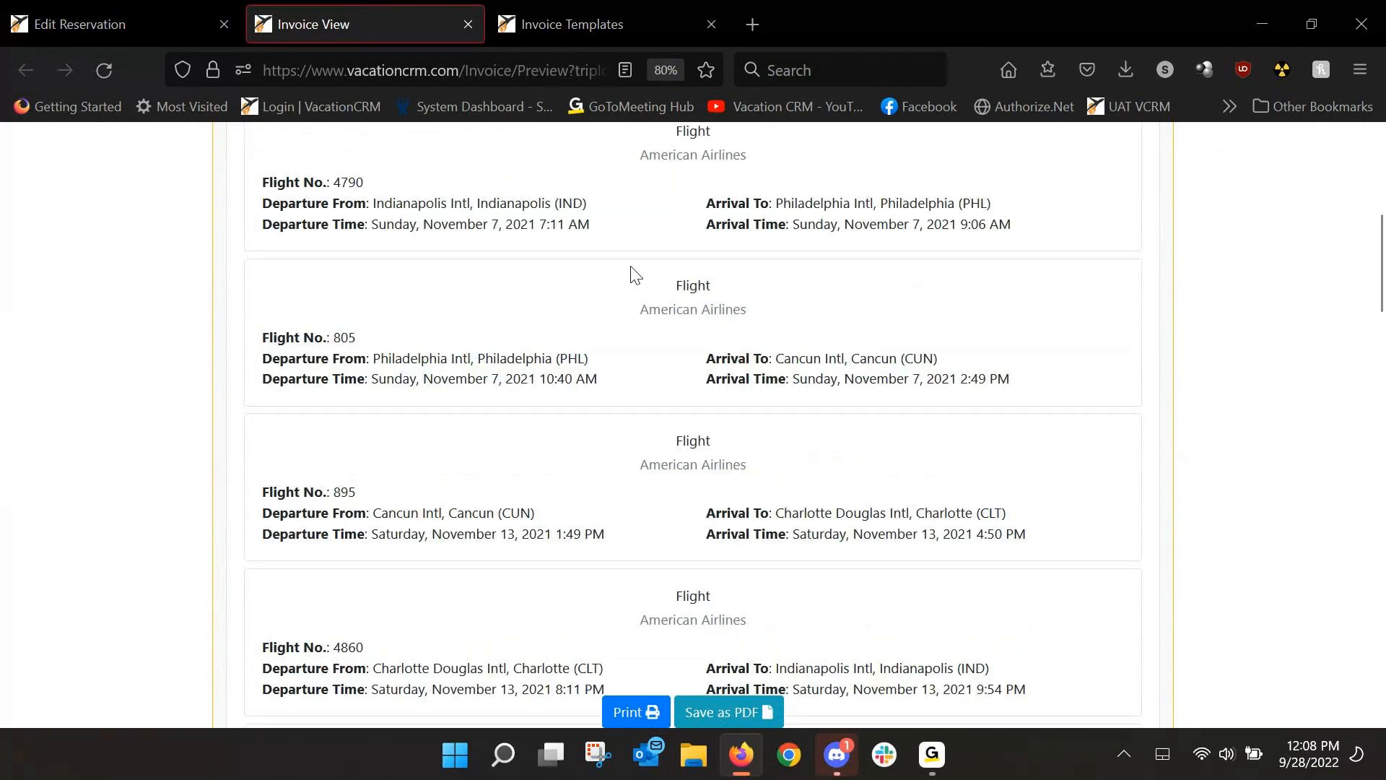
pyautogui.scroll(-5, 679, 296)
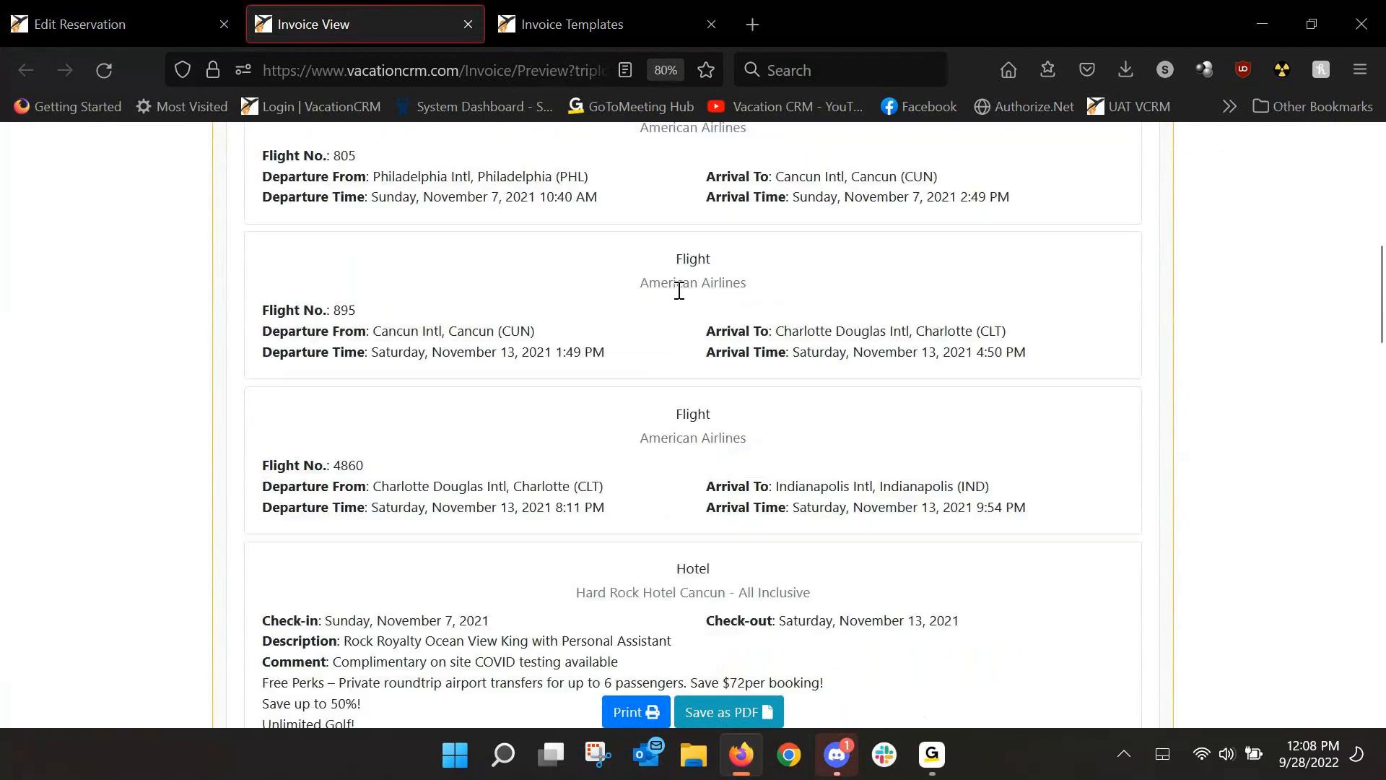
pyautogui.scroll(-6, 682, 296)
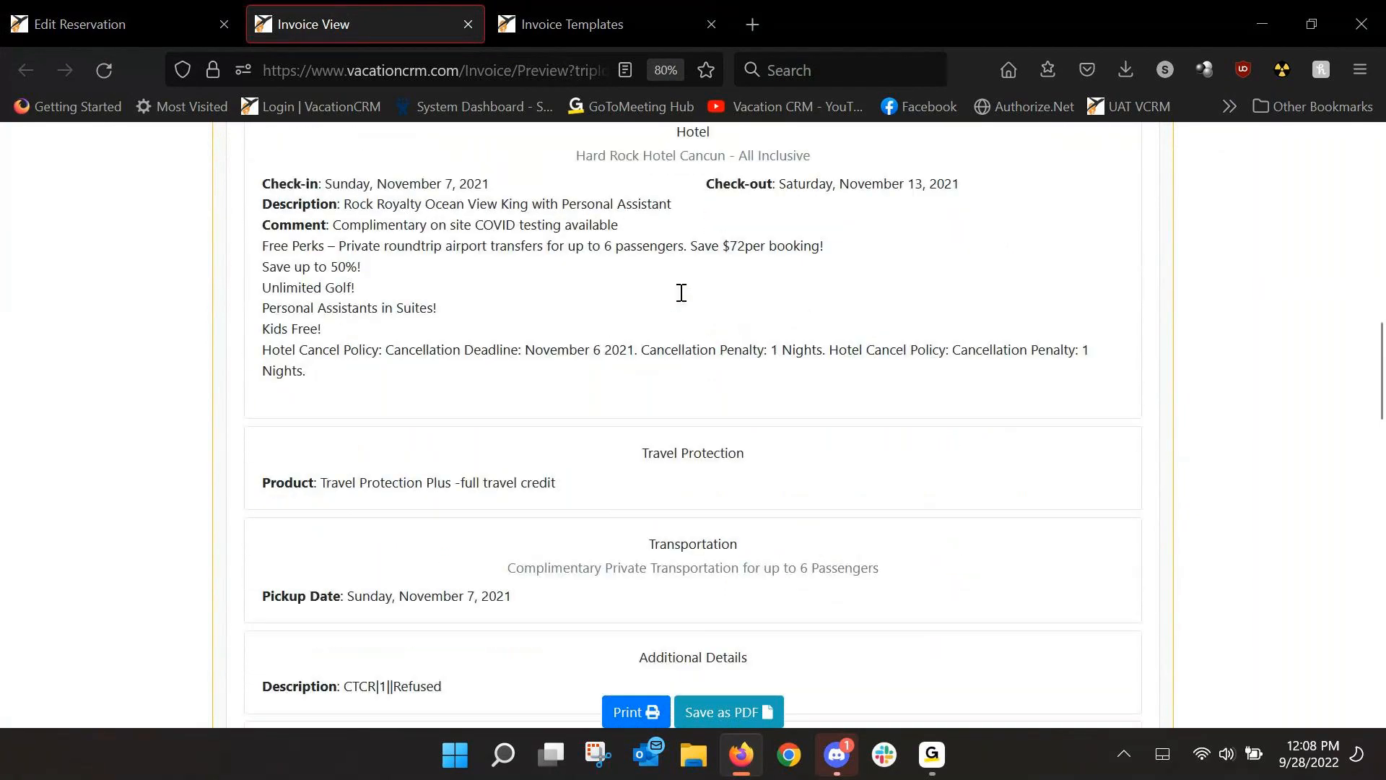
pyautogui.scroll(-5, 683, 300)
pyautogui.moveTo(637, 276); pyautogui.dragTo(745, 277)
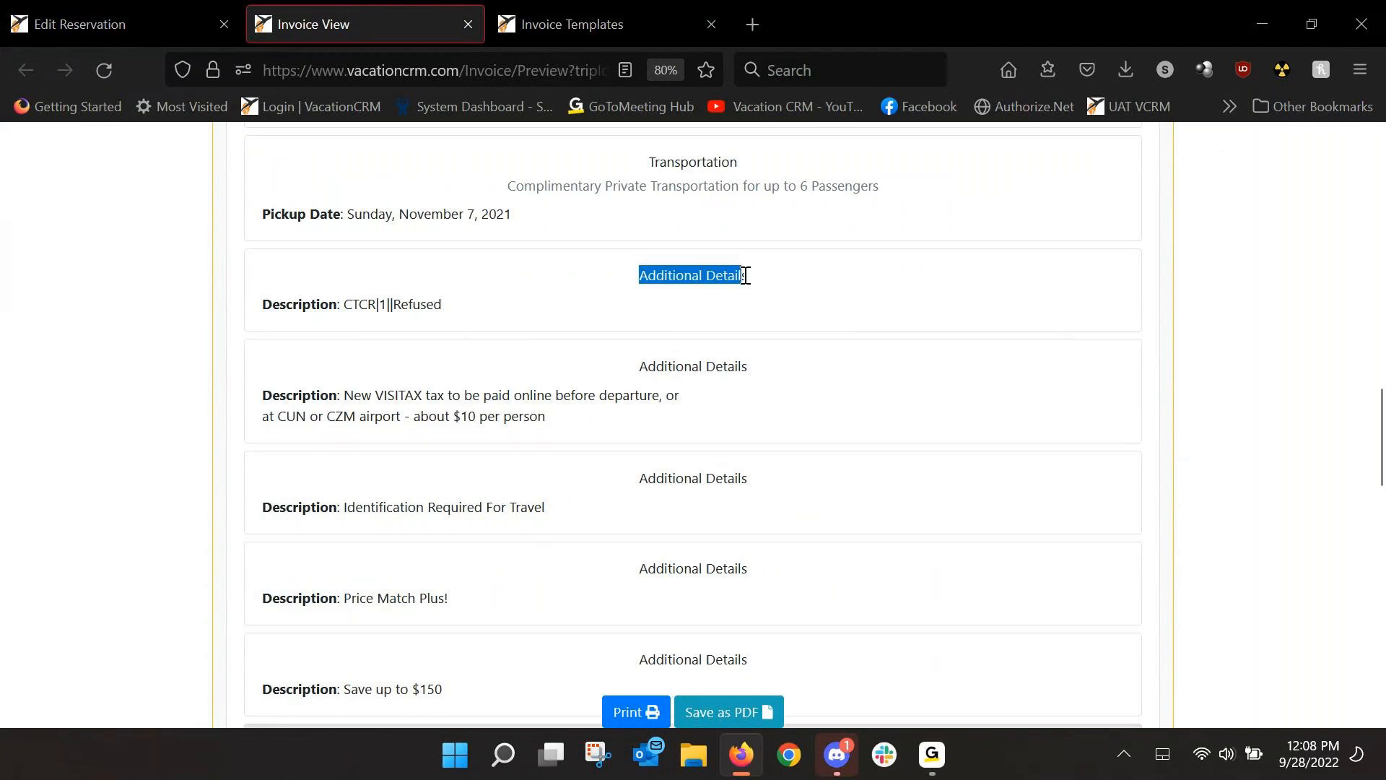
pyautogui.moveTo(341, 305); pyautogui.dragTo(434, 305)
pyautogui.scroll(-1, 459, 332)
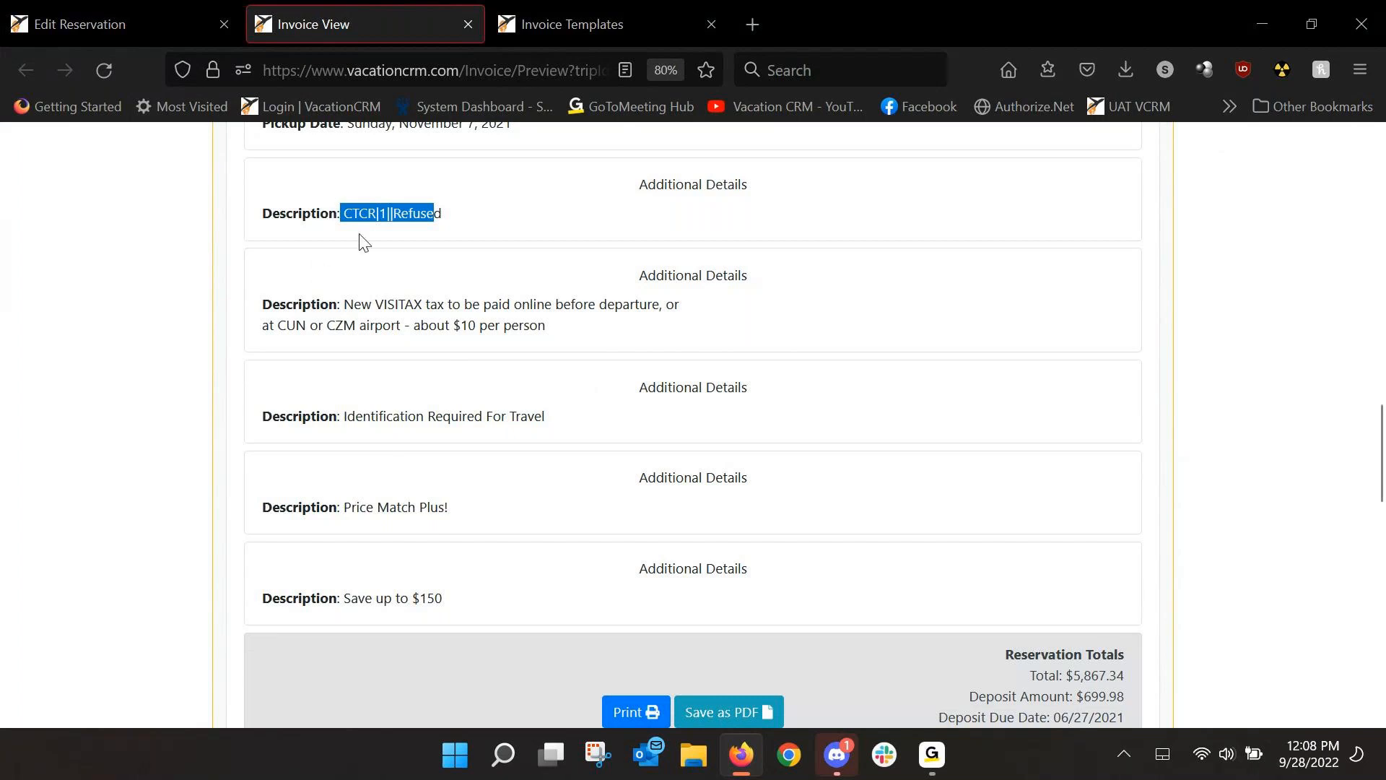
pyautogui.click(348, 214)
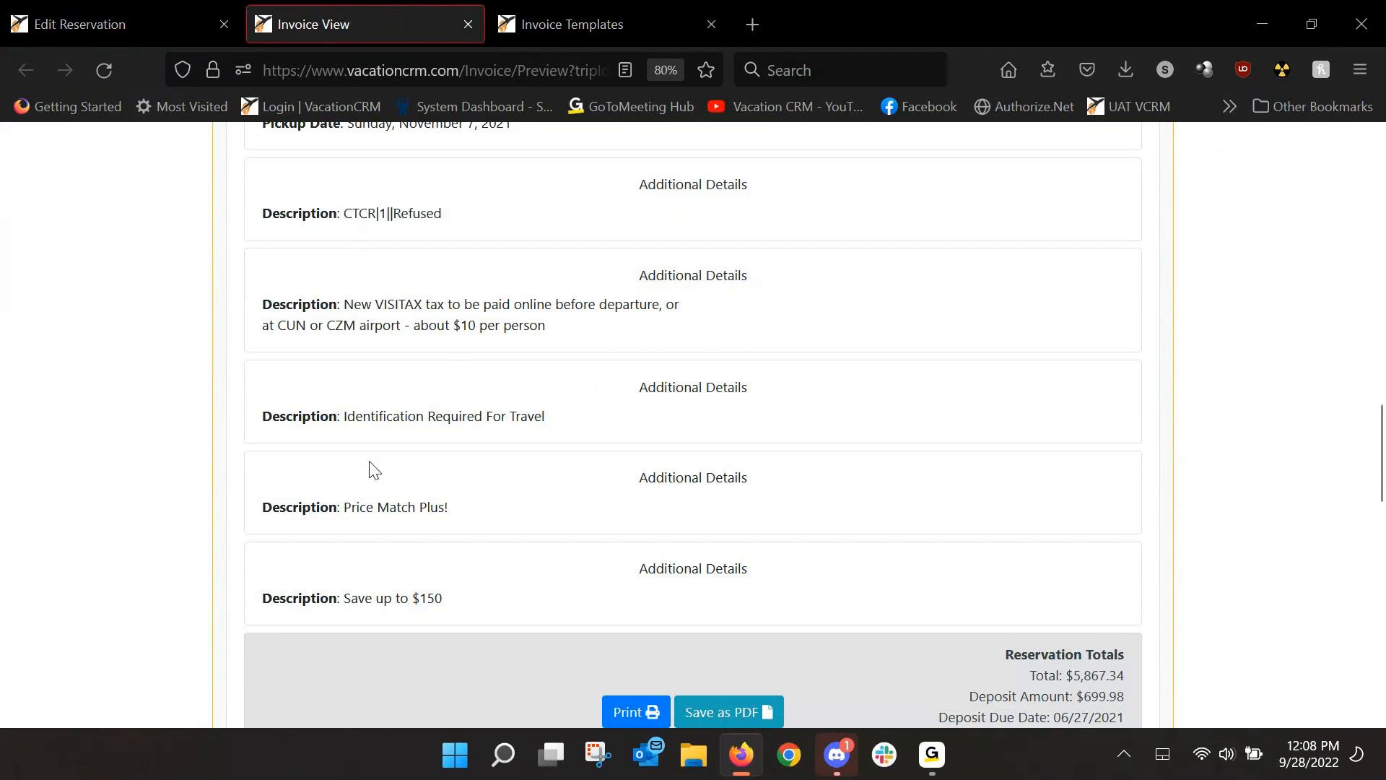
pyautogui.moveTo(351, 509); pyautogui.dragTo(436, 535)
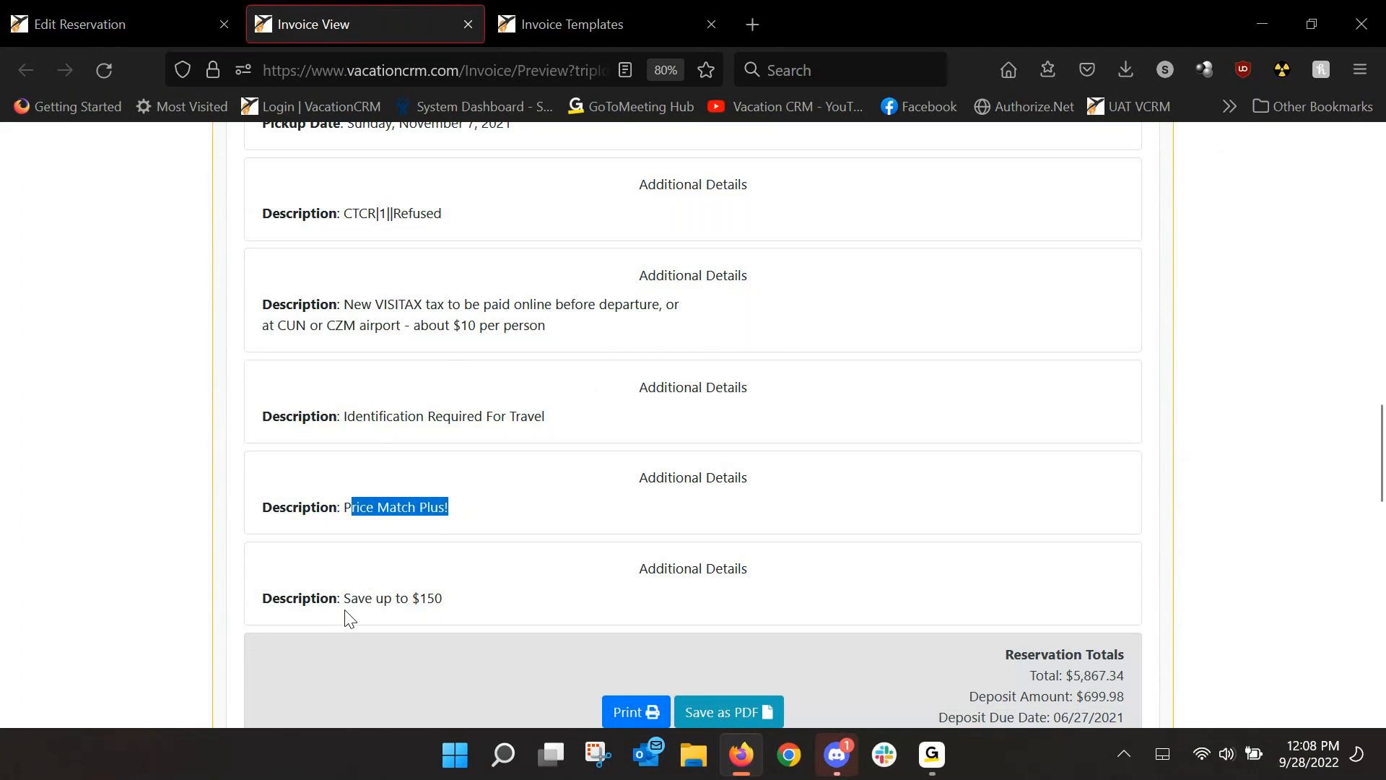
pyautogui.moveTo(358, 599); pyautogui.dragTo(436, 598)
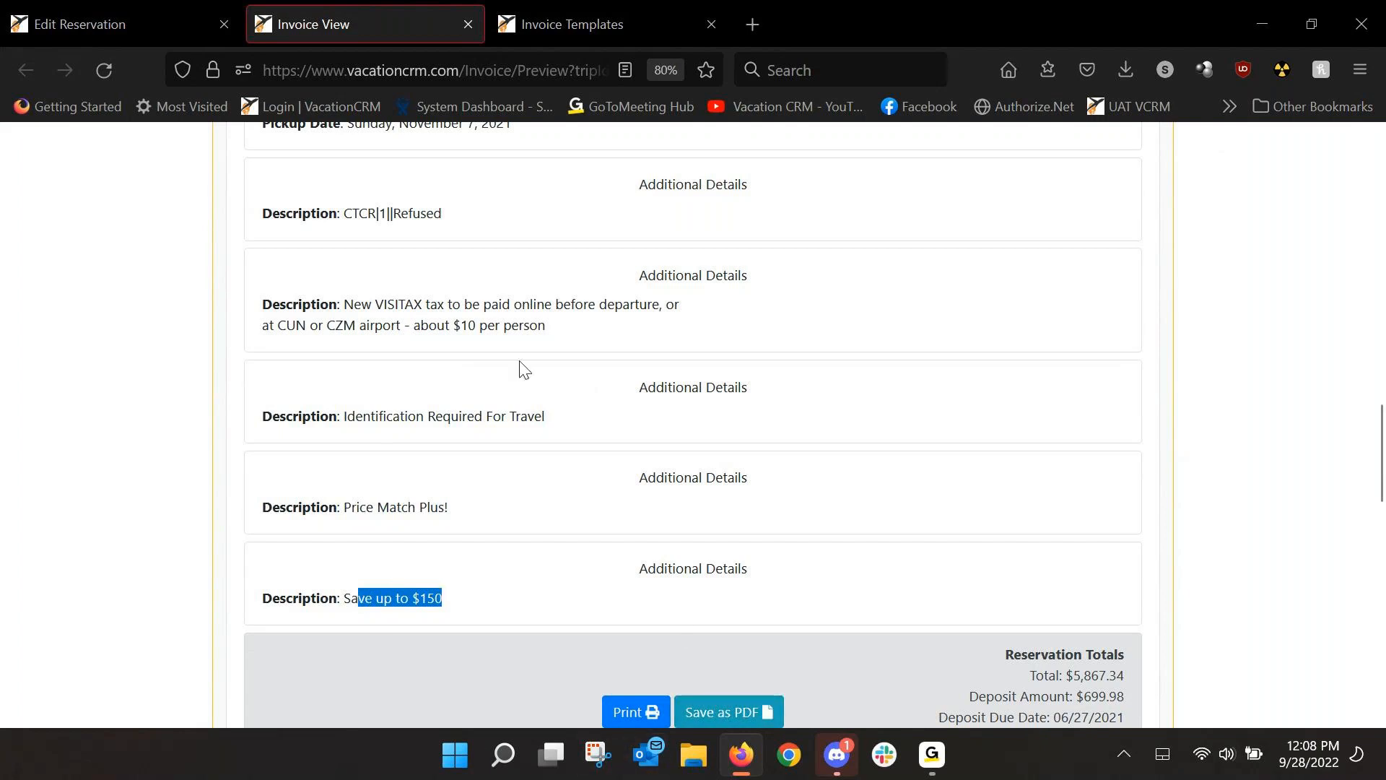
pyautogui.click(467, 25)
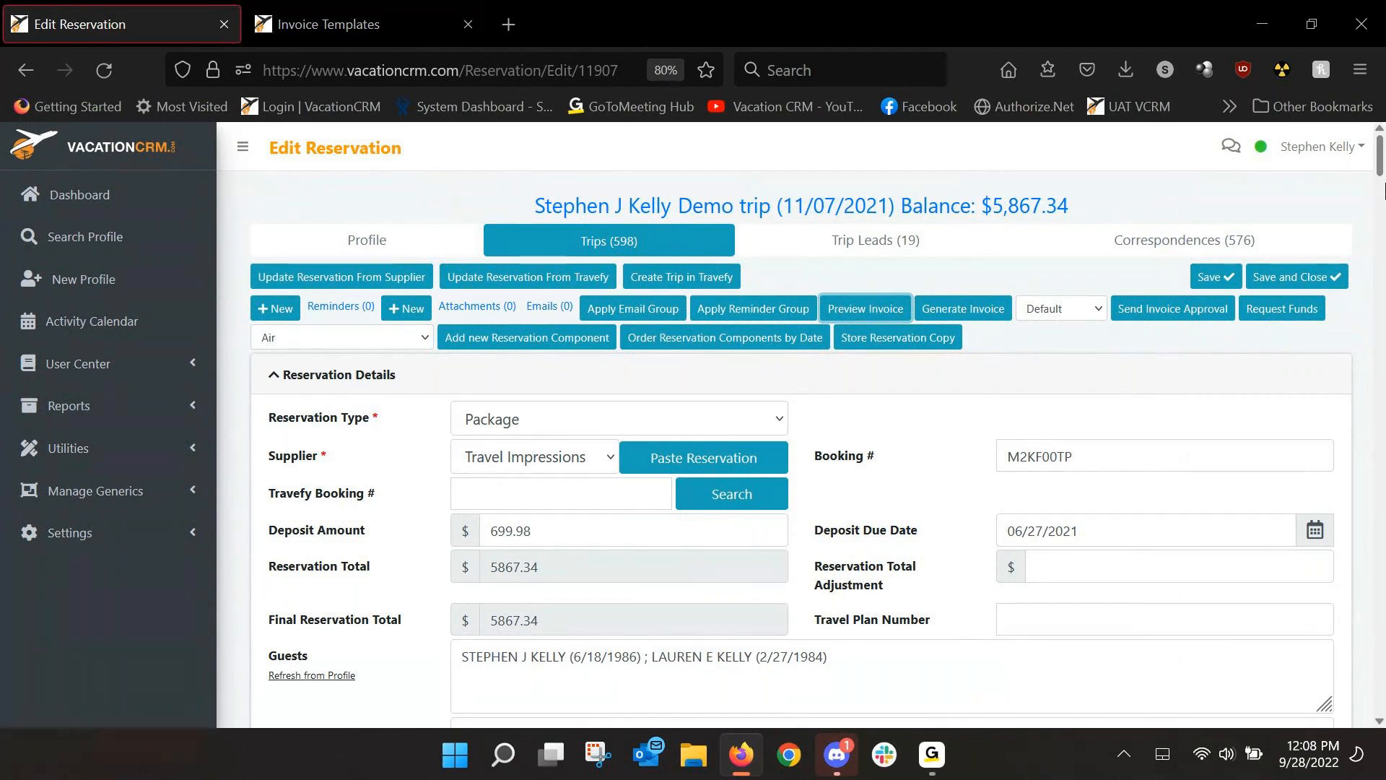
# Order the reservation components by date.
pyautogui.click(708, 340)
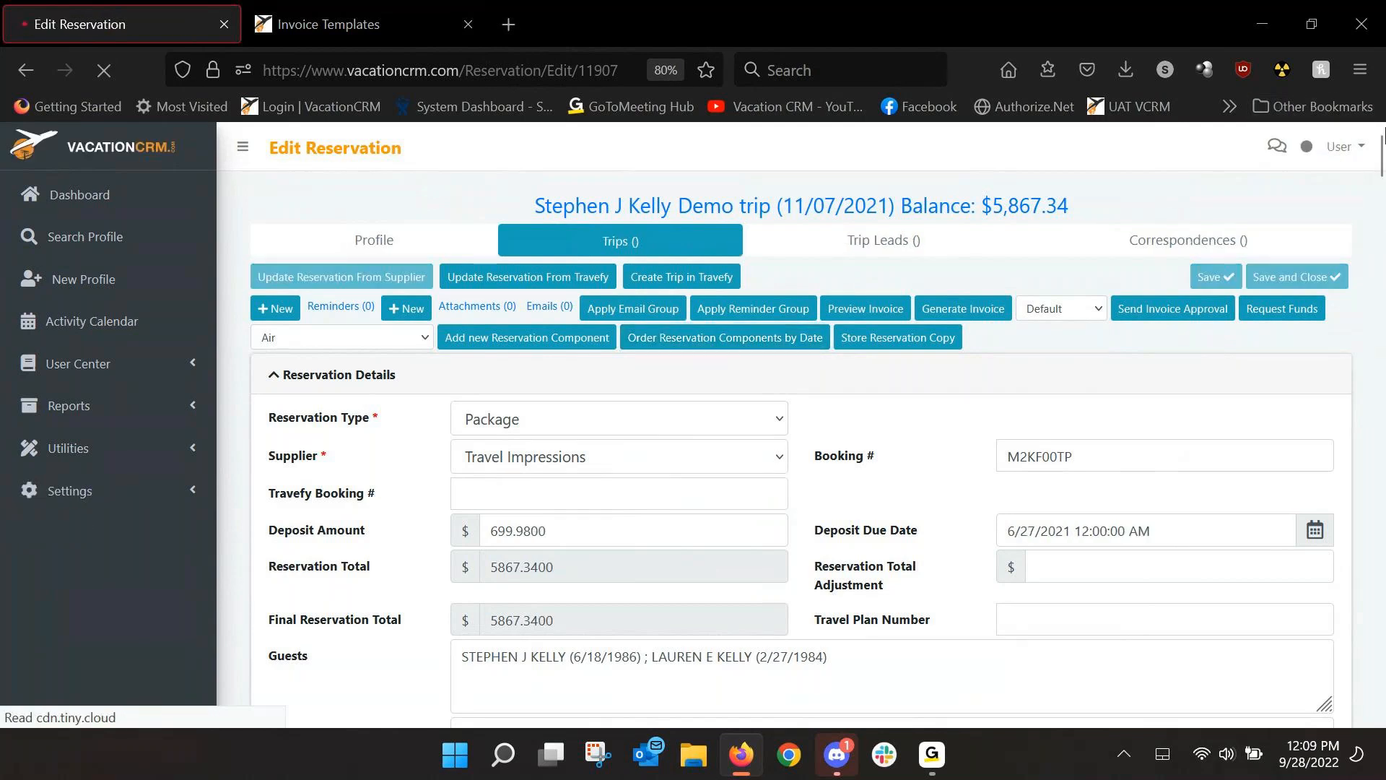
pyautogui.moveTo(1379, 165); pyautogui.dragTo(1381, 332)
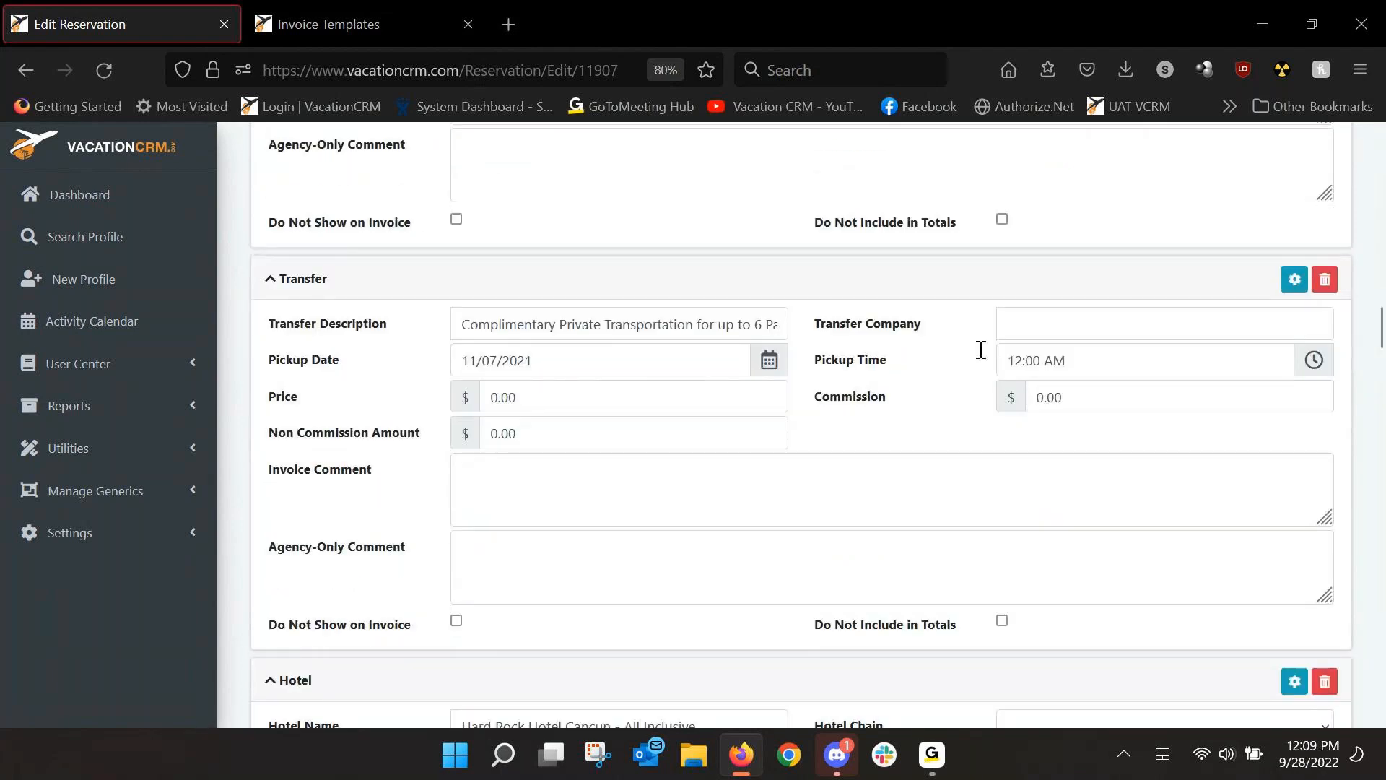
pyautogui.scroll(2, 467, 247)
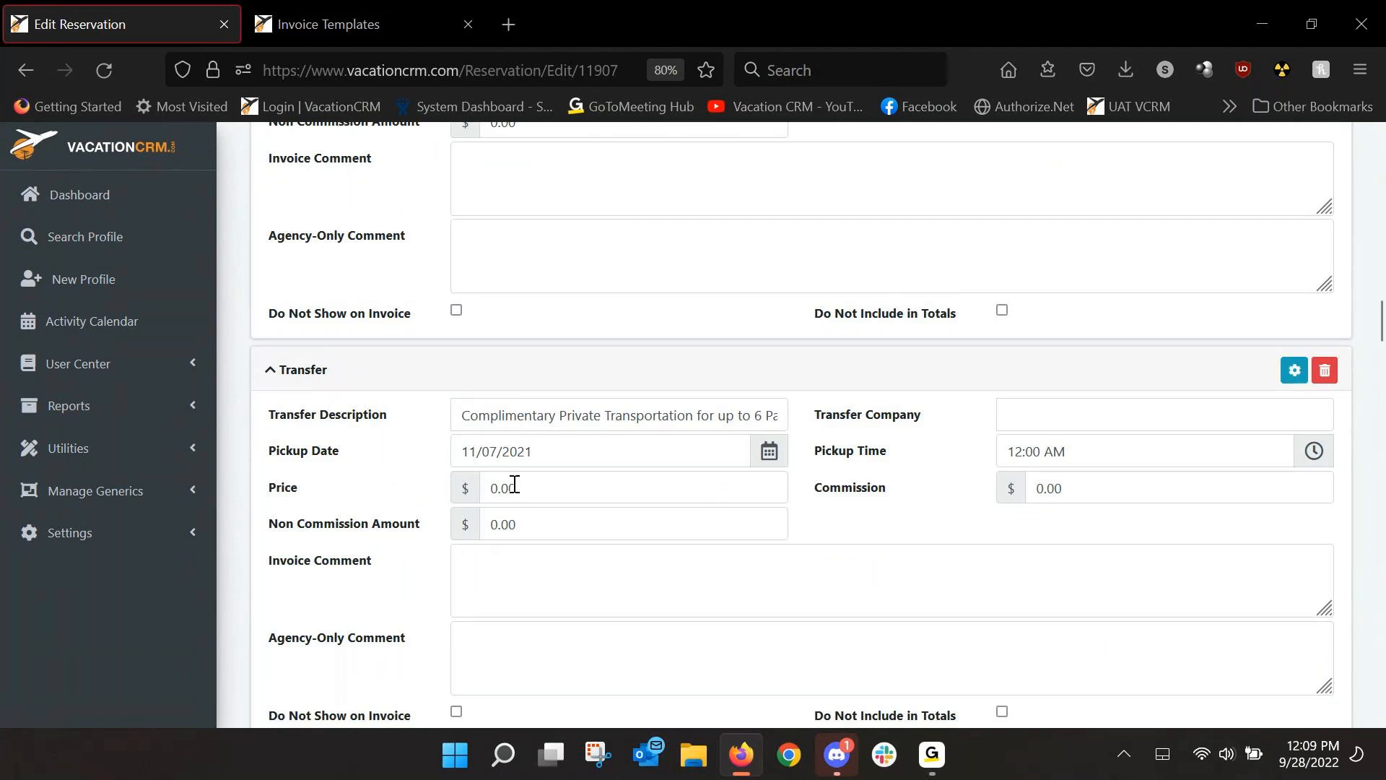
# Set Amstar as the Transfer component's transfer company.
pyautogui.click(1067, 408)
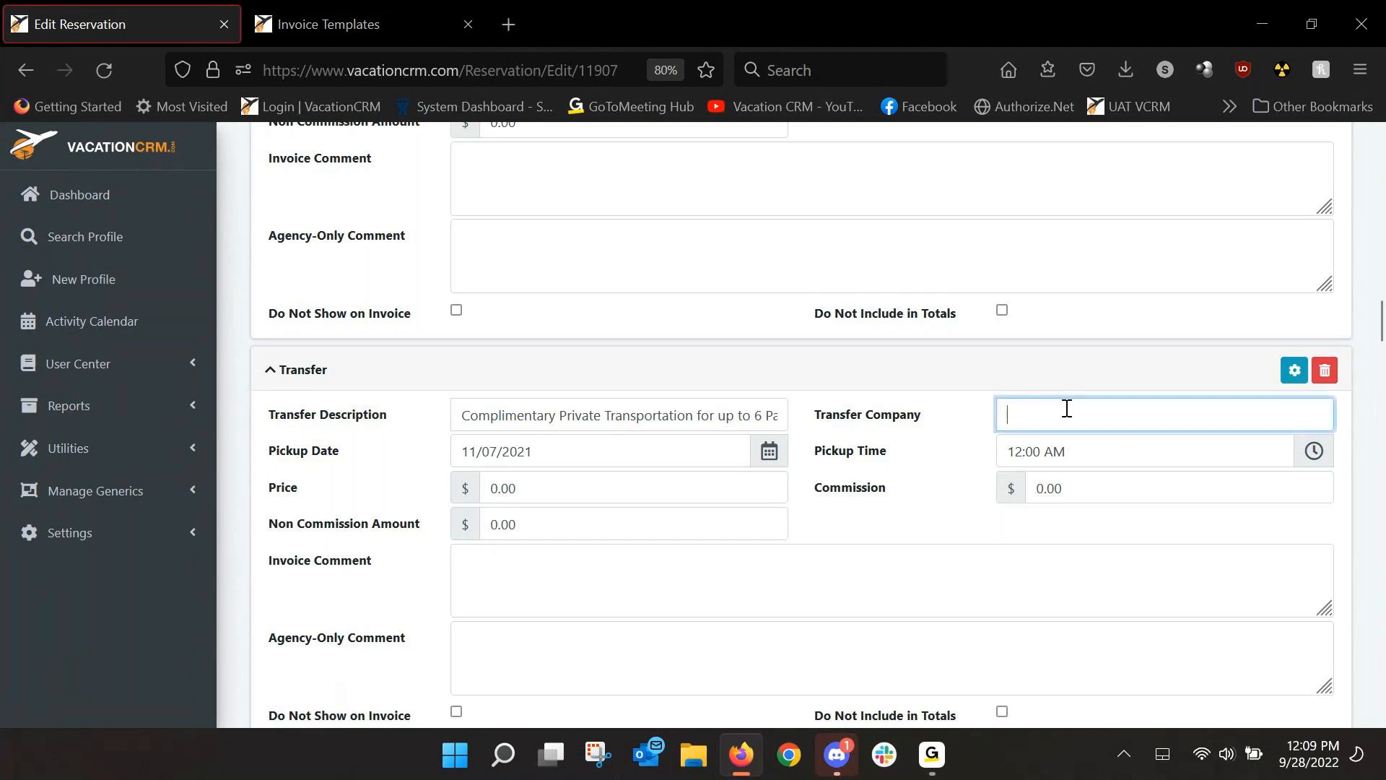
pyautogui.write('Amstar')
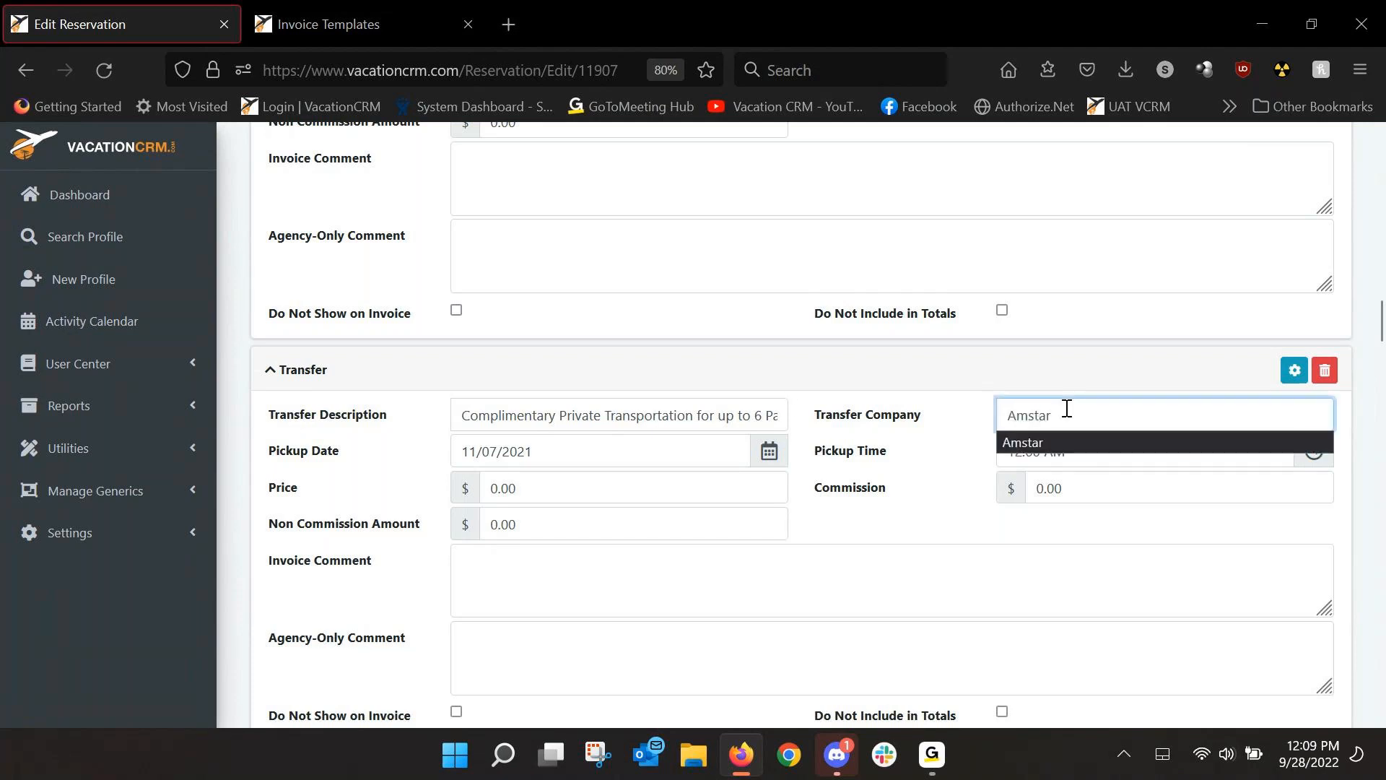
pyautogui.press('Tab')
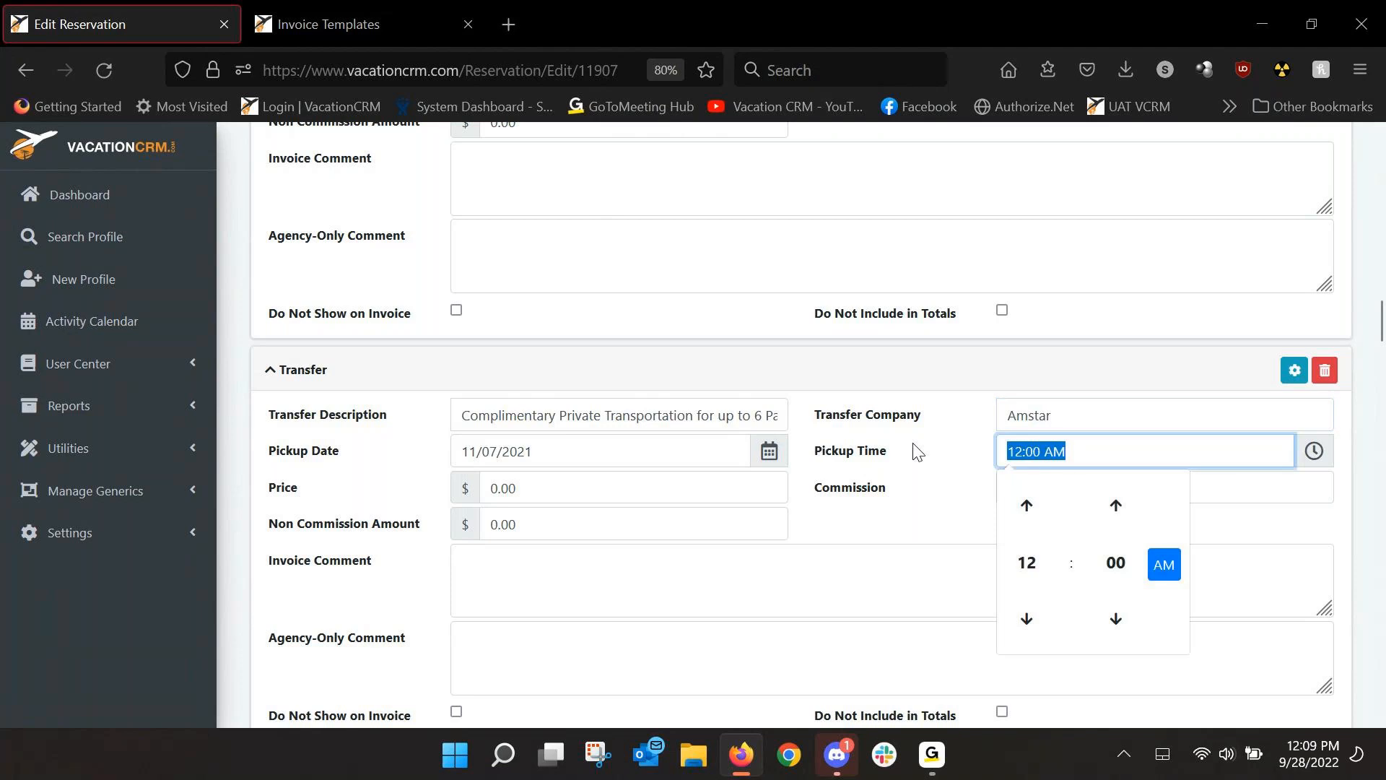
pyautogui.scroll(-2, 914, 443)
pyautogui.click(1369, 420)
pyautogui.scroll(-3, 1370, 421)
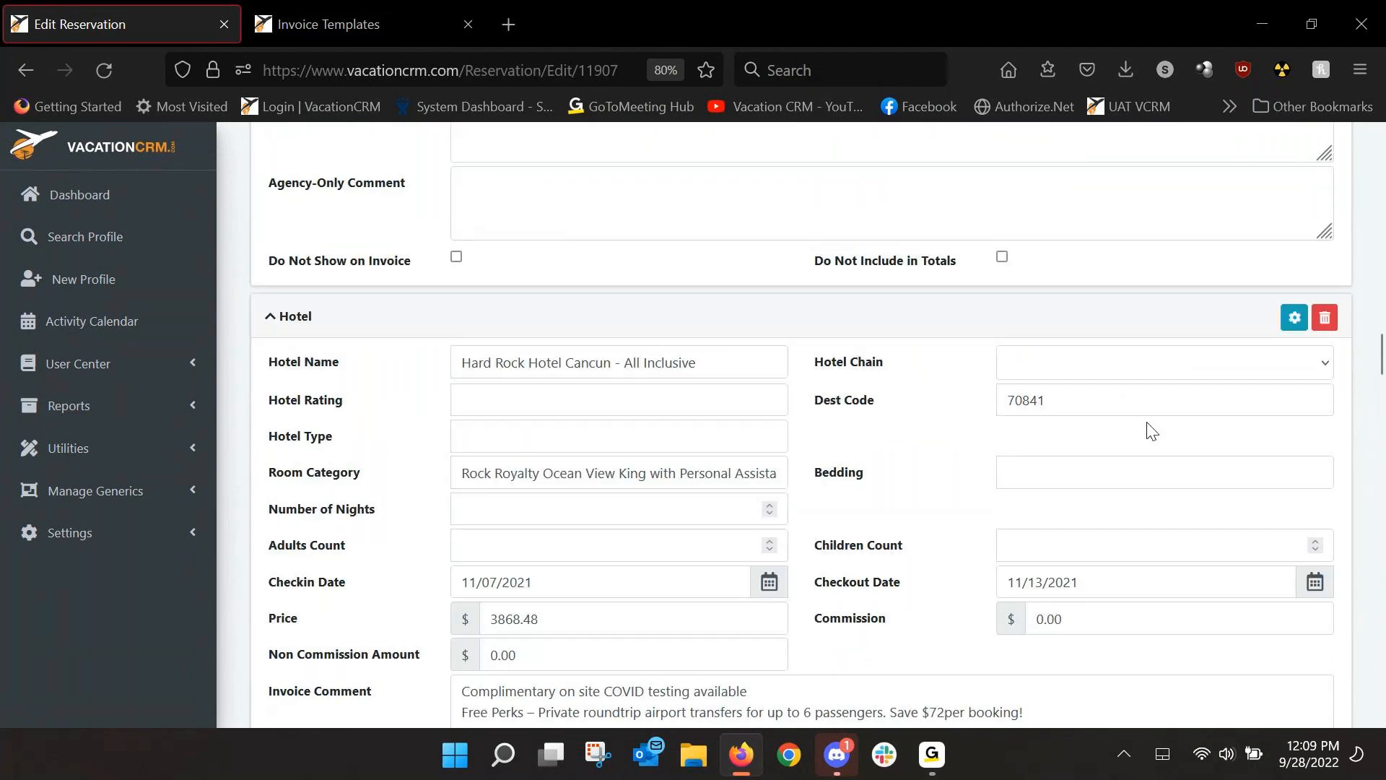
pyautogui.scroll(-6, 641, 402)
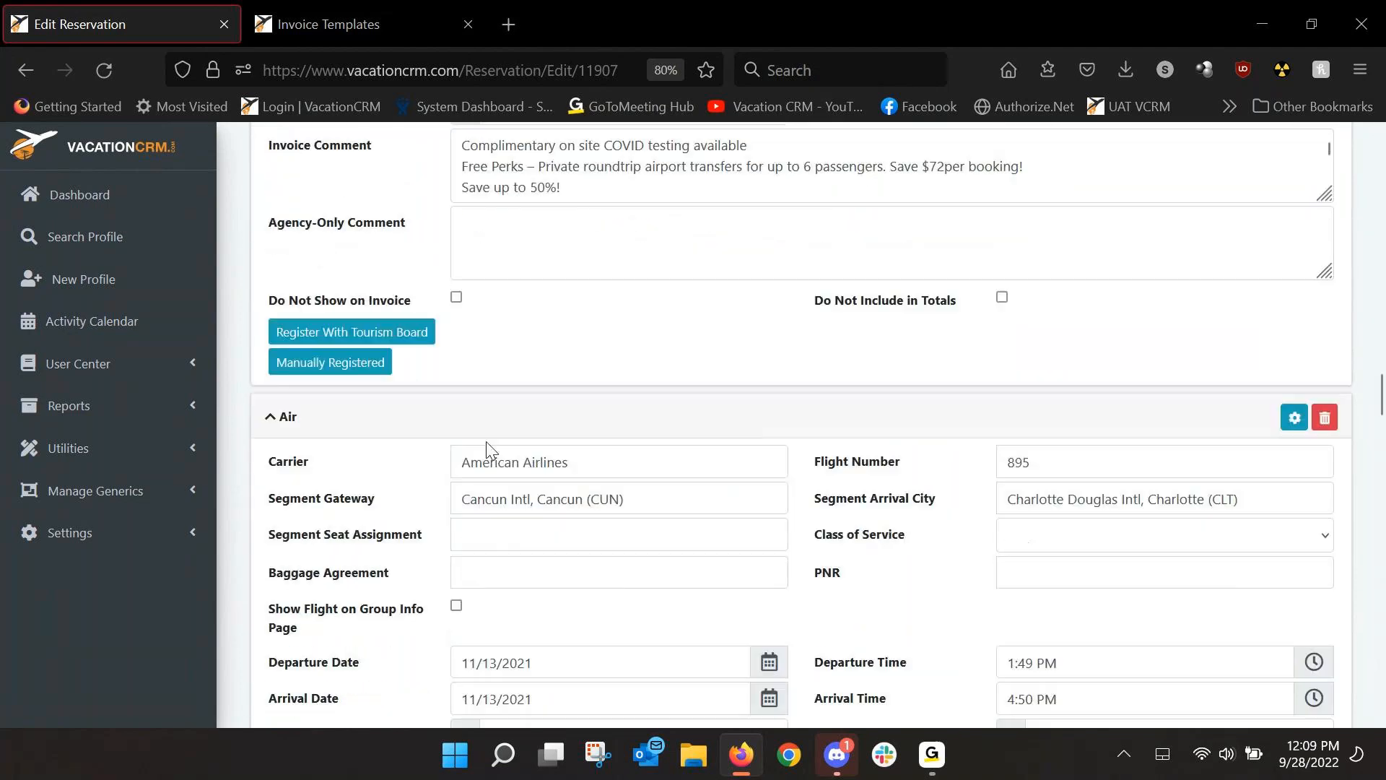
pyautogui.scroll(-6, 505, 424)
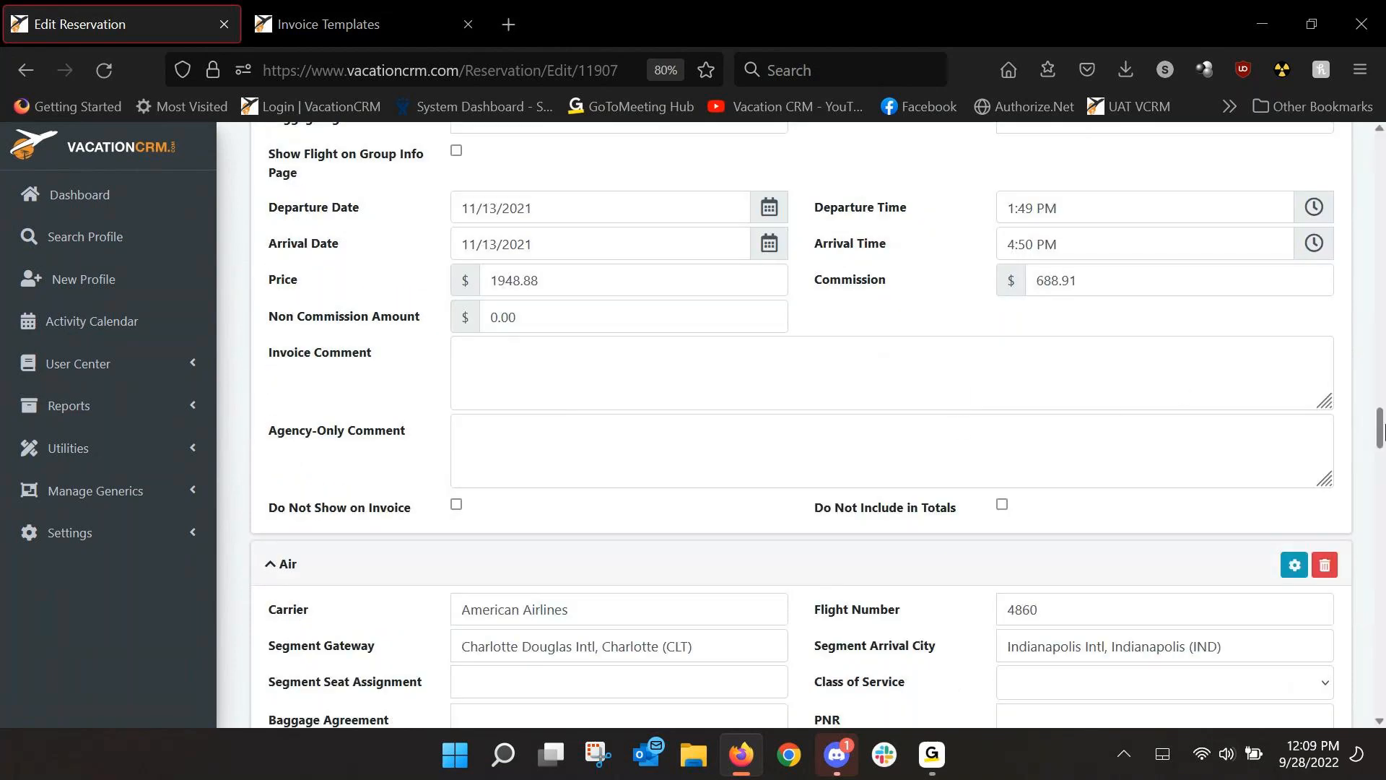
pyautogui.moveTo(1383, 411); pyautogui.dragTo(1382, 247)
pyautogui.scroll(3, 1312, 294)
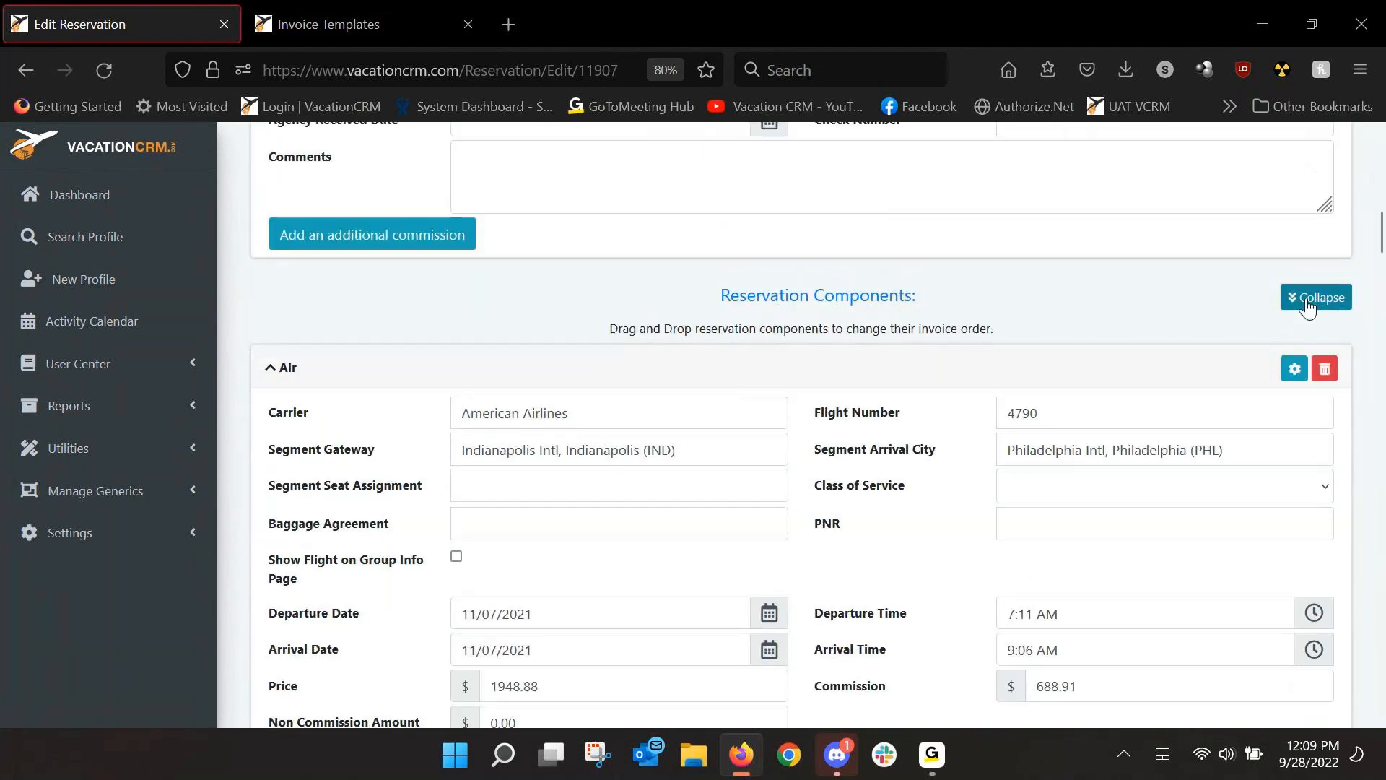
pyautogui.click(1317, 298)
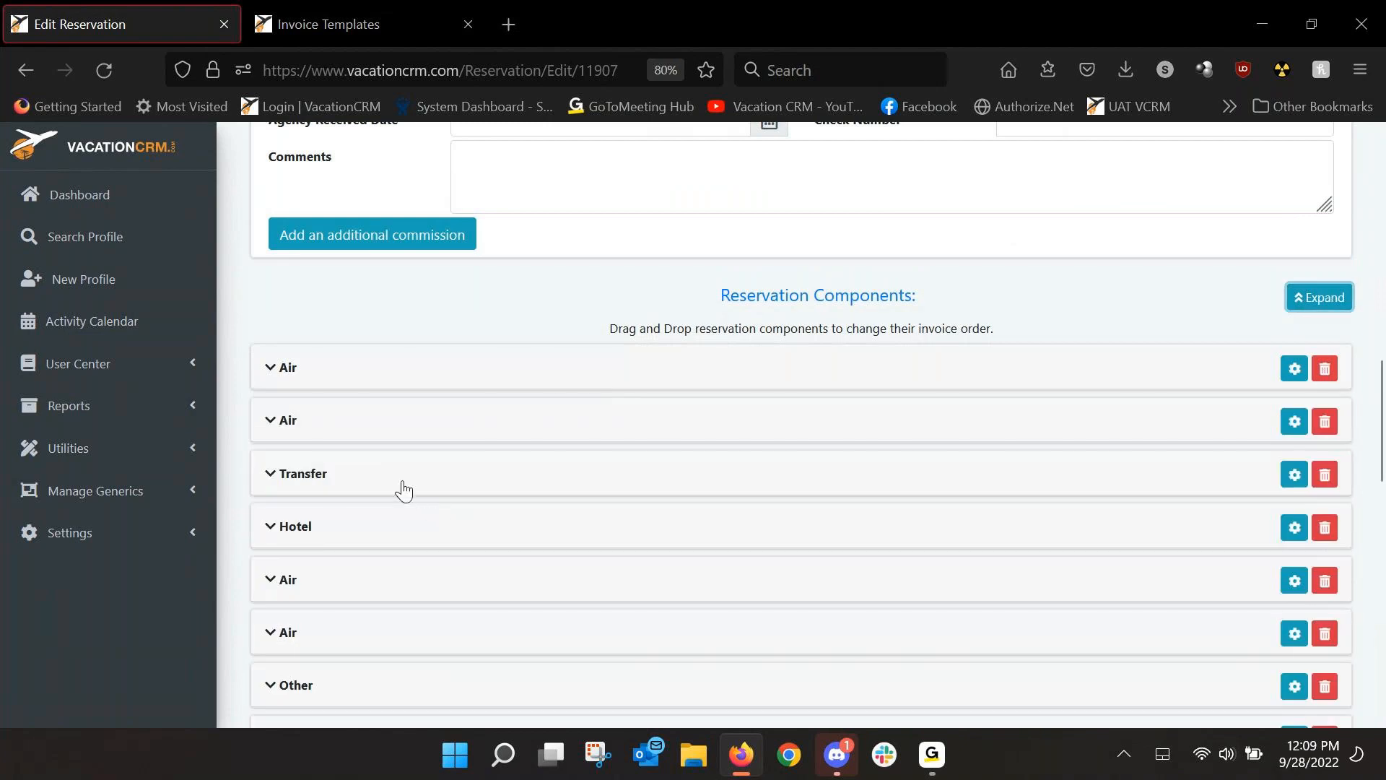
pyautogui.moveTo(396, 486); pyautogui.dragTo(391, 377)
pyautogui.click(1293, 306)
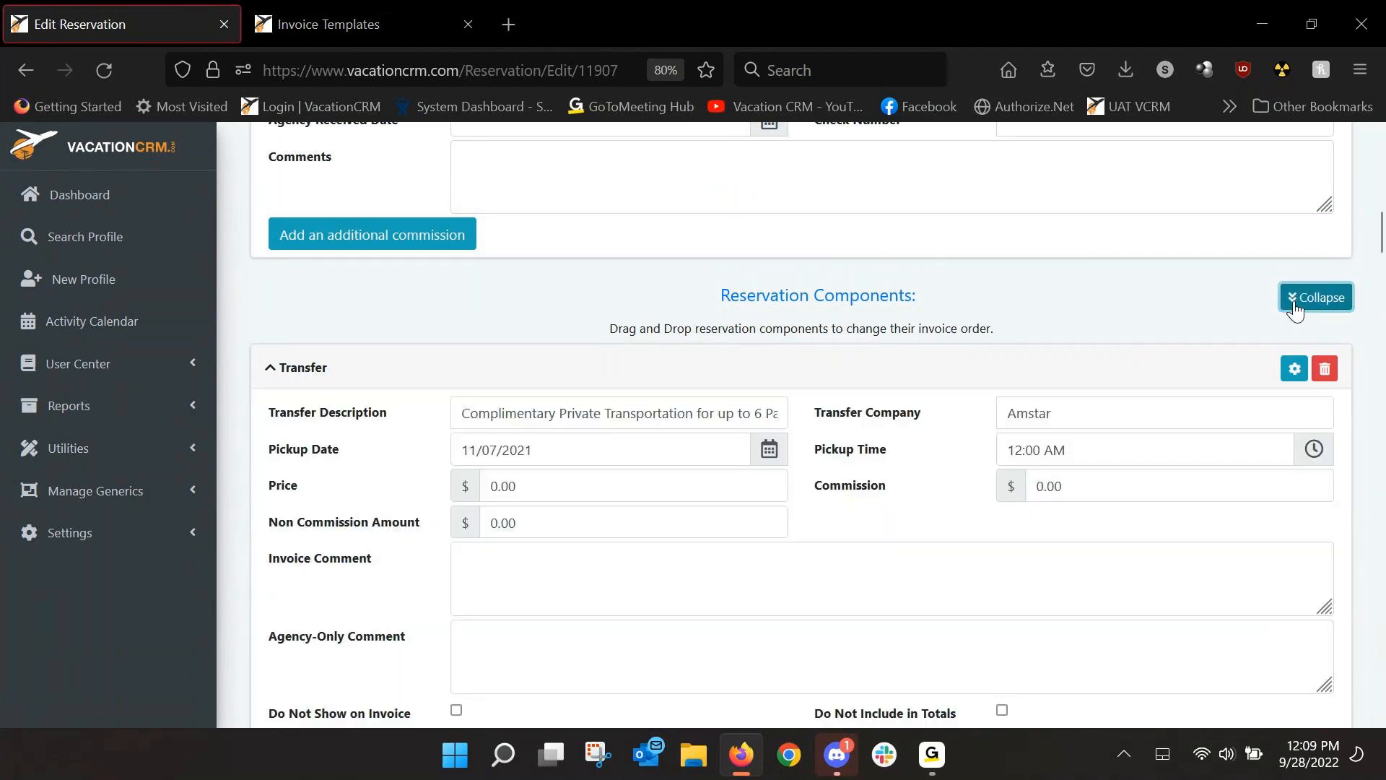
pyautogui.click(1296, 304)
pyautogui.moveTo(331, 379); pyautogui.dragTo(335, 478)
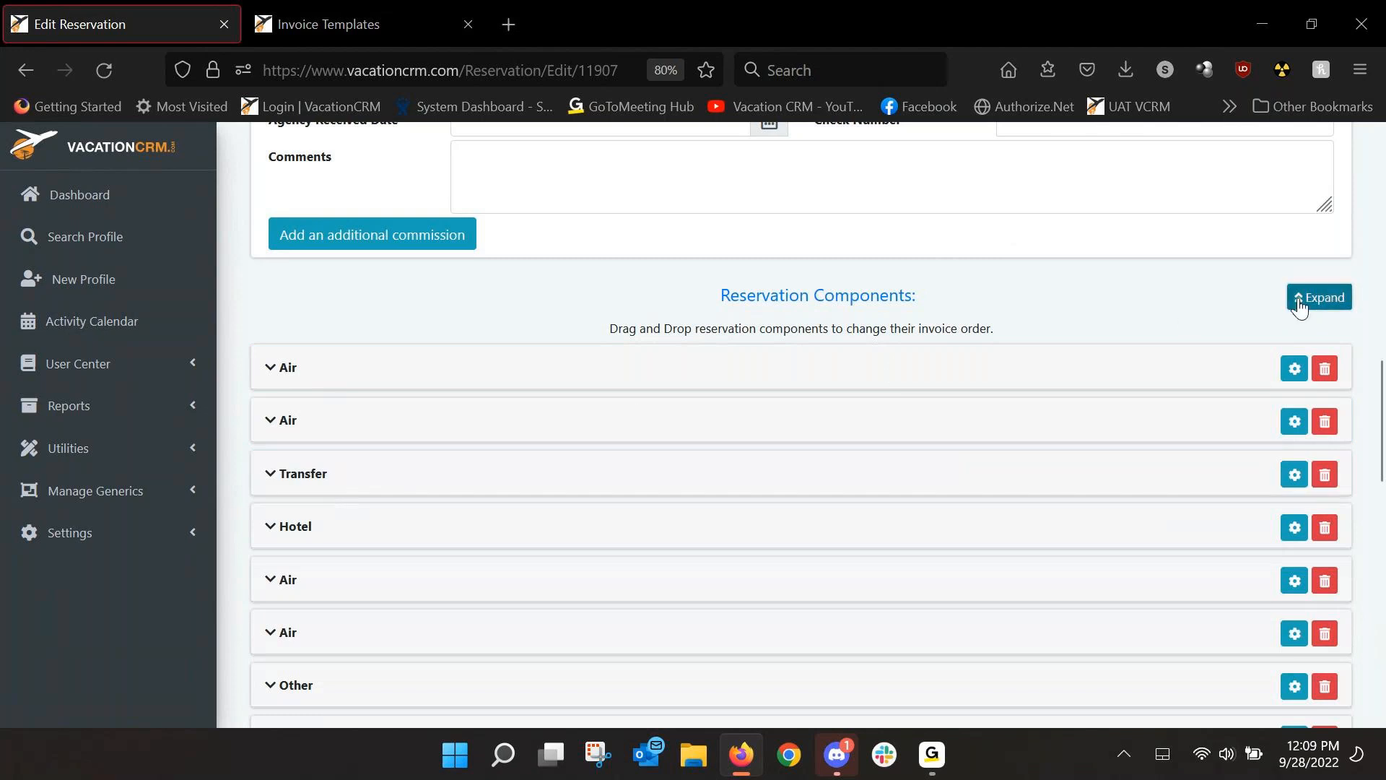
pyautogui.click(1300, 303)
pyautogui.moveTo(1381, 242); pyautogui.dragTo(1380, 506)
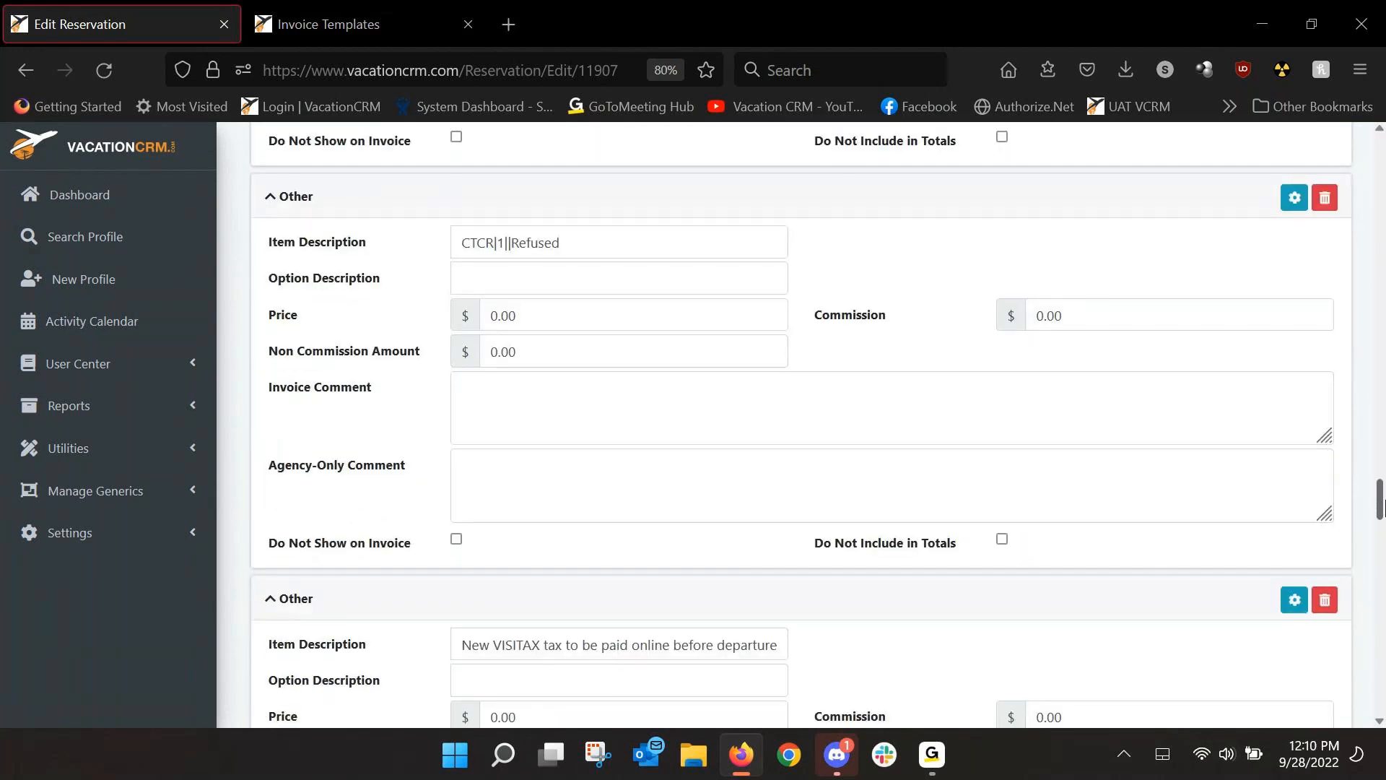
# Mark the CTCR Refused, VISITAX, Identification and Price Match Plus items Do Not Show on Invoice.
pyautogui.click(457, 540)
pyautogui.scroll(-5, 445, 374)
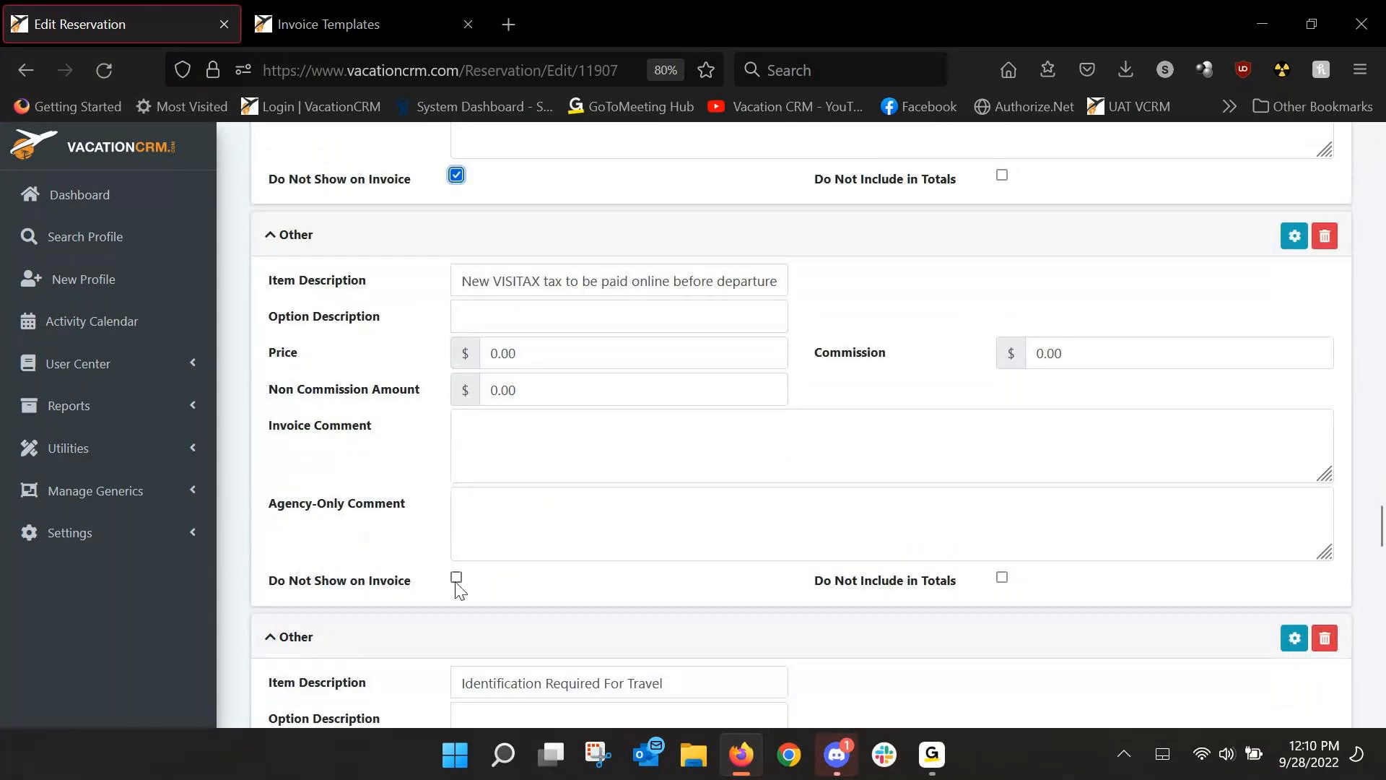
pyautogui.click(456, 575)
pyautogui.scroll(-4, 446, 549)
pyautogui.scroll(-1, 445, 549)
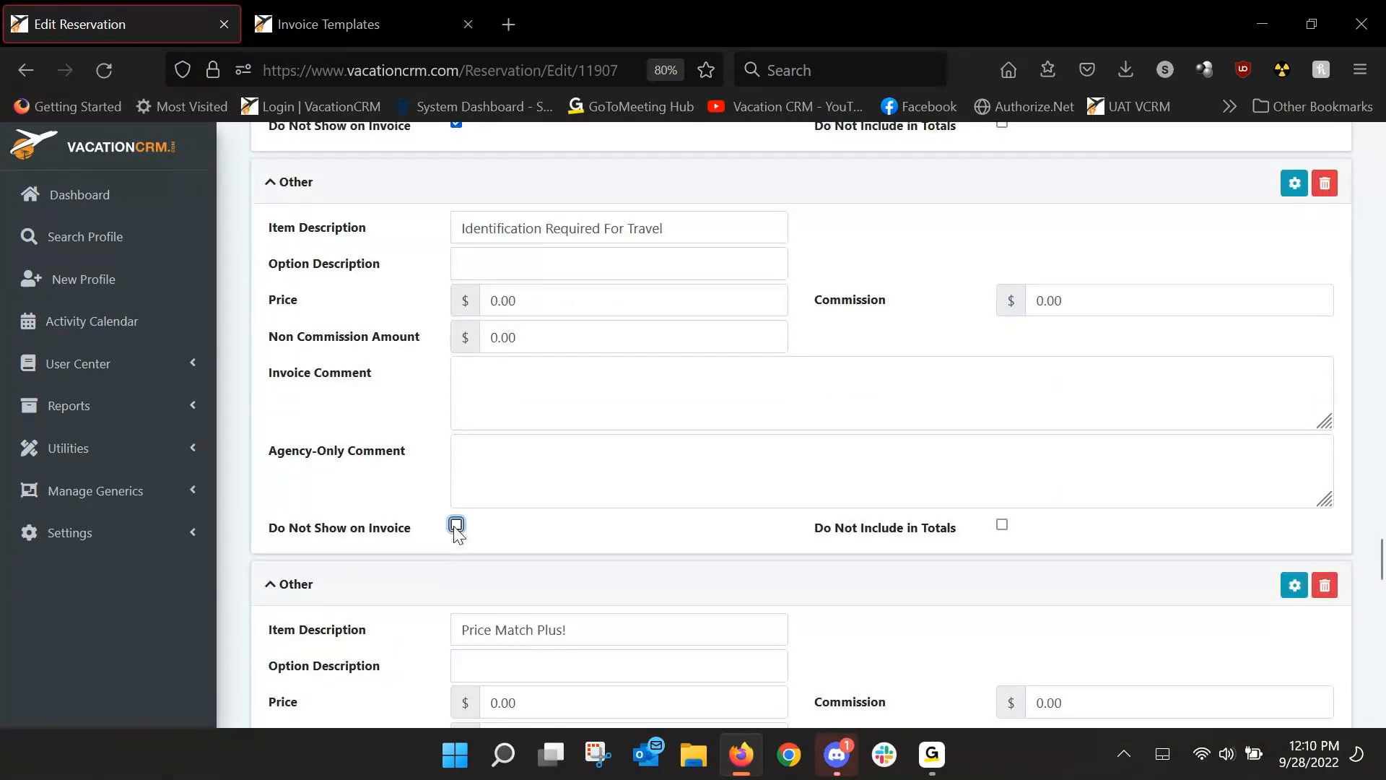
pyautogui.click(457, 526)
pyautogui.scroll(-2, 457, 535)
pyautogui.scroll(-2, 462, 635)
pyautogui.click(456, 657)
pyautogui.scroll(-5, 434, 578)
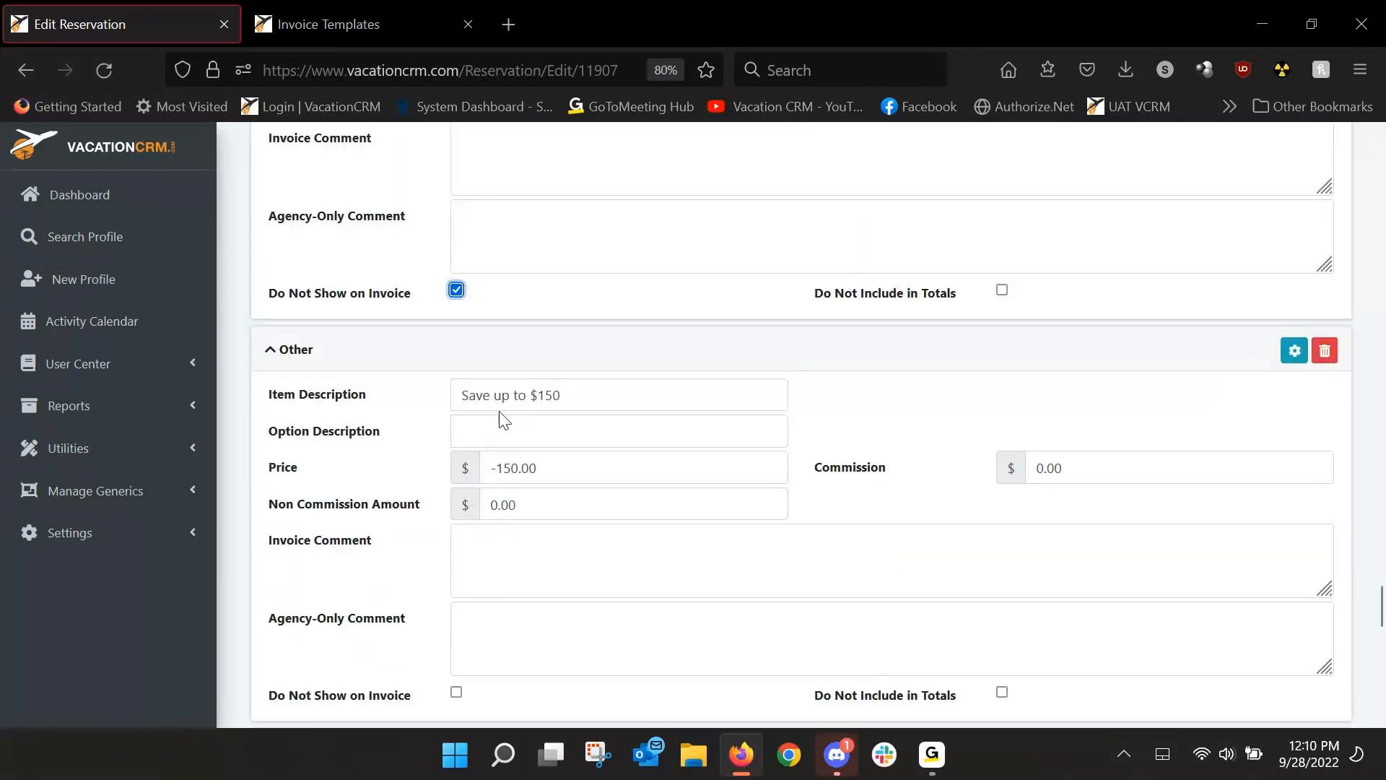
pyautogui.scroll(-1, 509, 407)
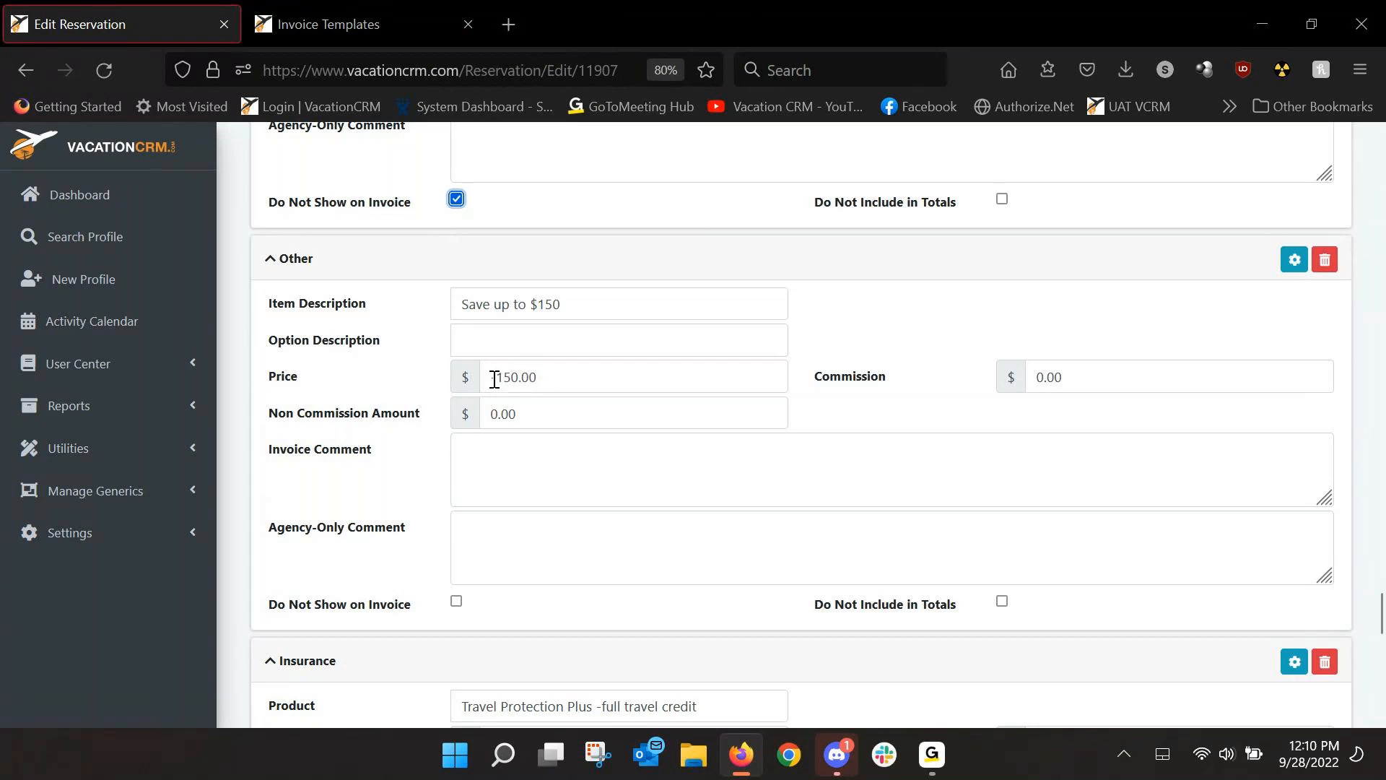
# Hide the Save up to $150 discount from the invoice and save the reservation.
pyautogui.click(458, 602)
pyautogui.scroll(-1, 574, 555)
pyautogui.scroll(-3, 566, 534)
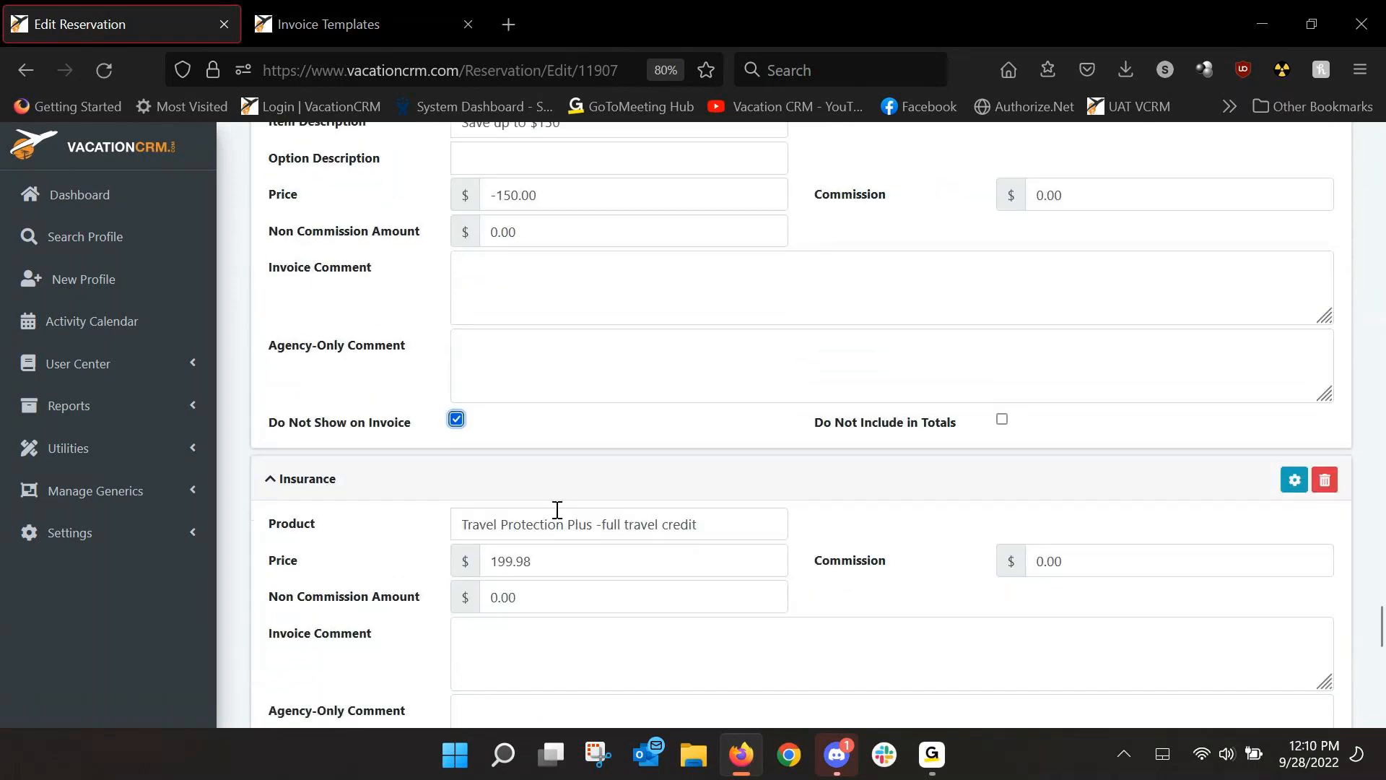
pyautogui.scroll(-7, 556, 509)
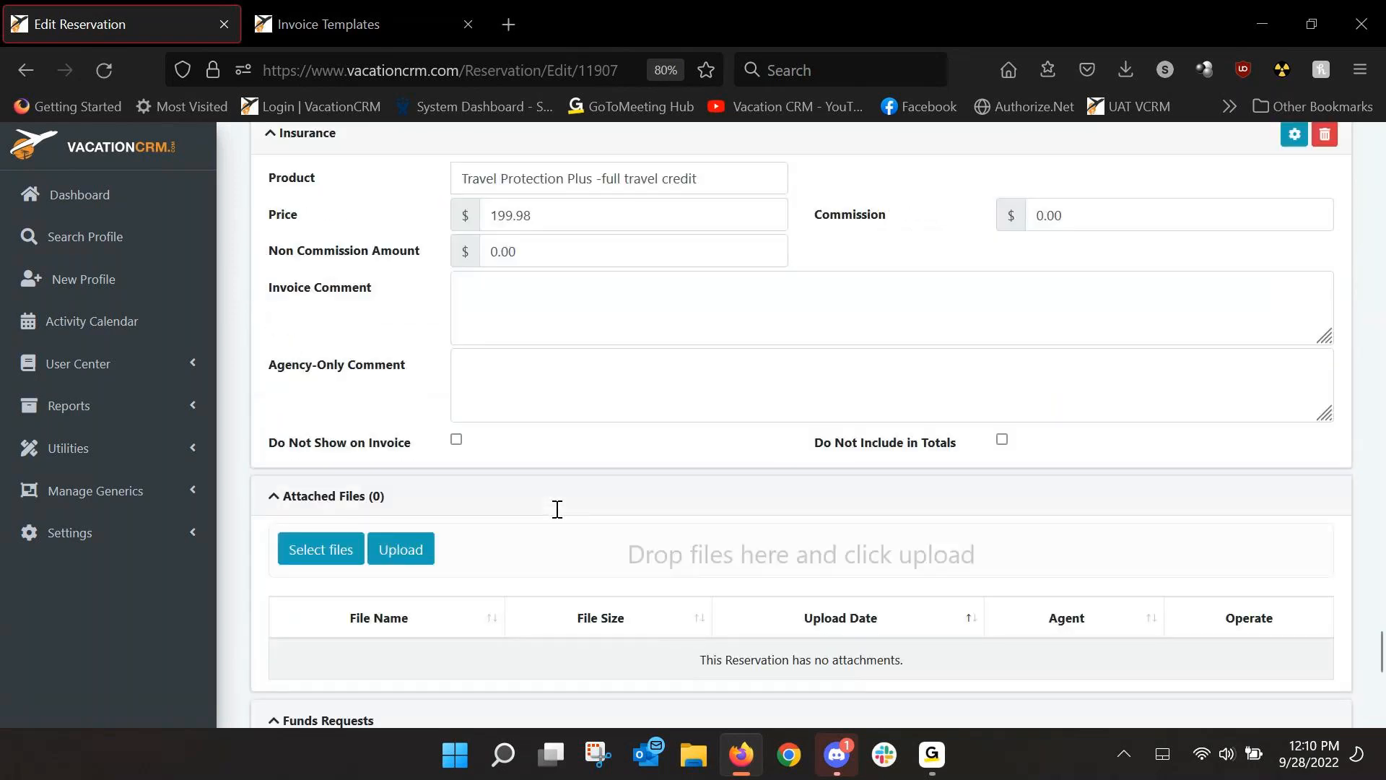
pyautogui.moveTo(1380, 652); pyautogui.dragTo(1380, 141)
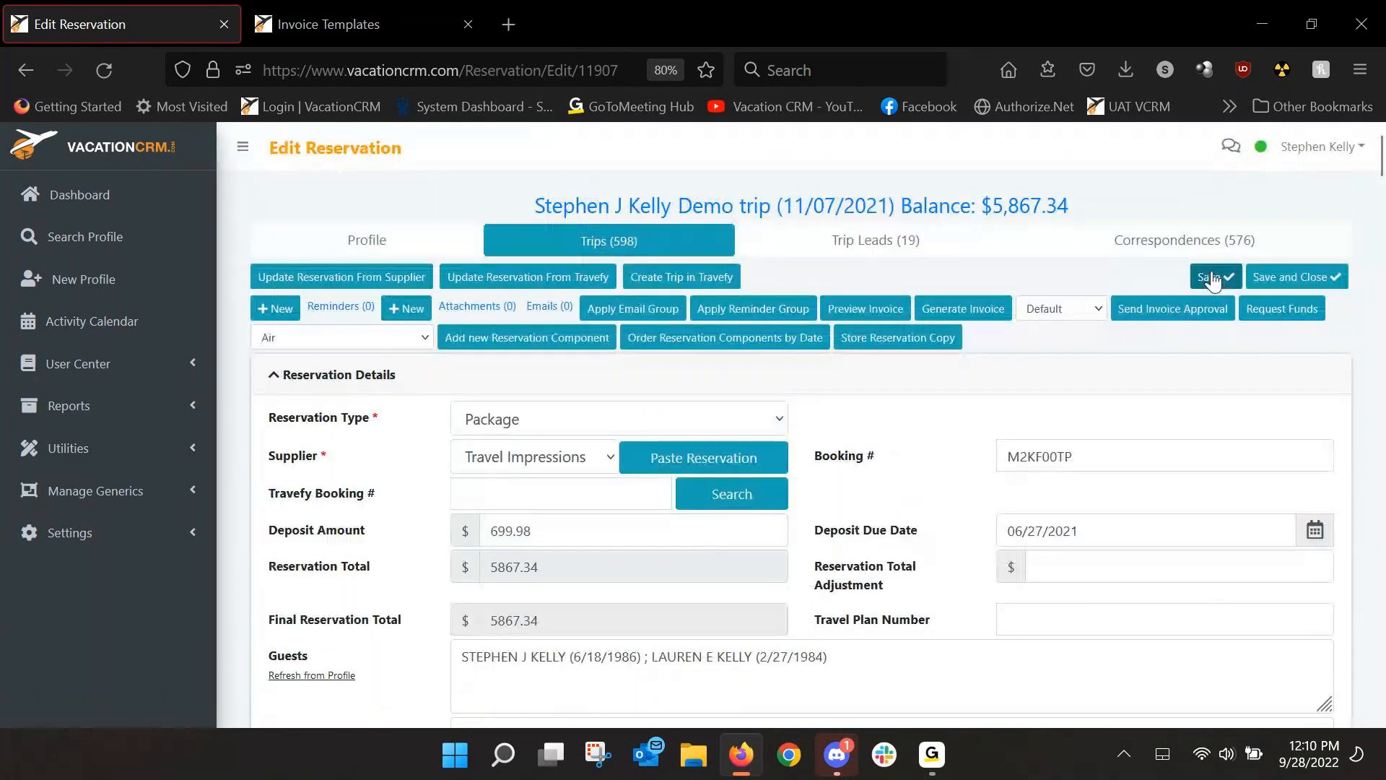
pyautogui.click(1213, 279)
# Preview the trip invoice and look over its Reservation Totals and Trip Totals.
pyautogui.click(871, 310)
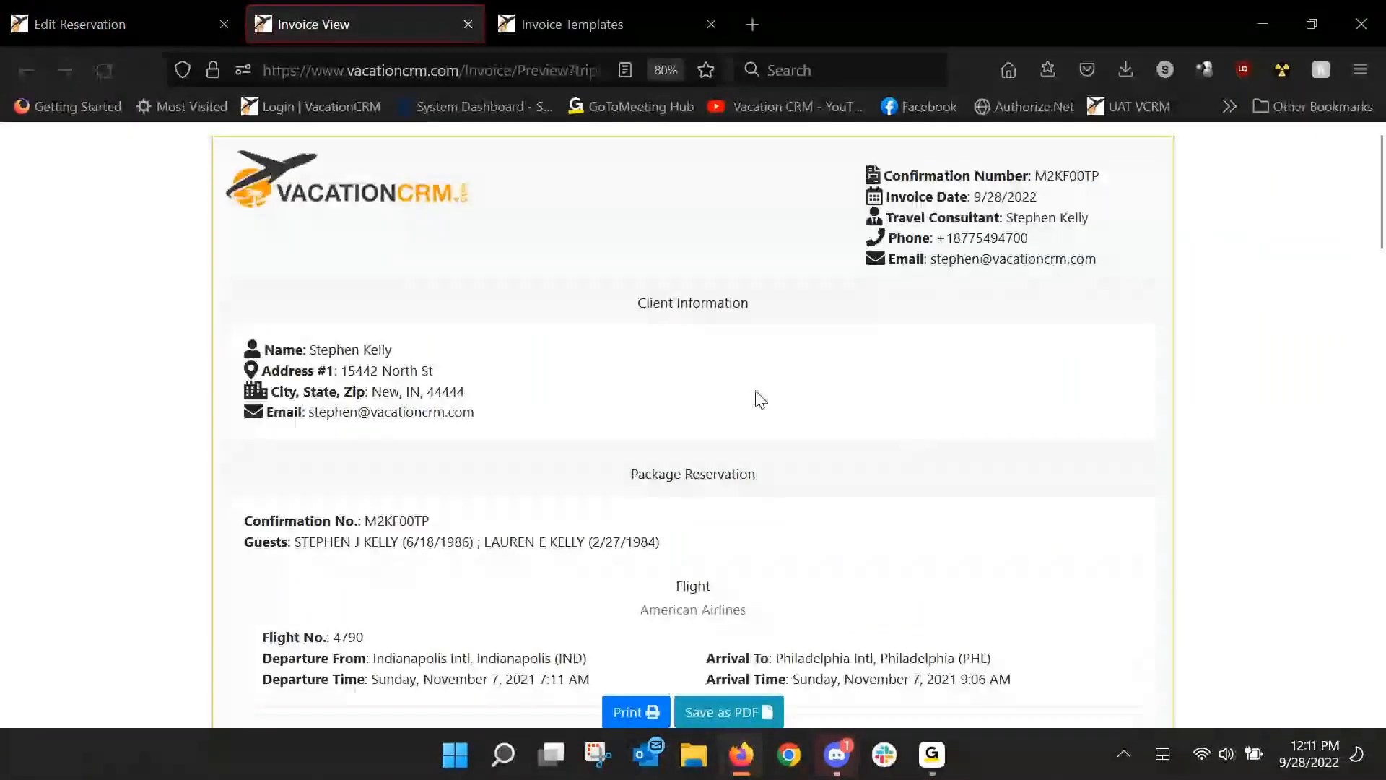
pyautogui.scroll(-3, 748, 382)
pyautogui.scroll(-10, 711, 354)
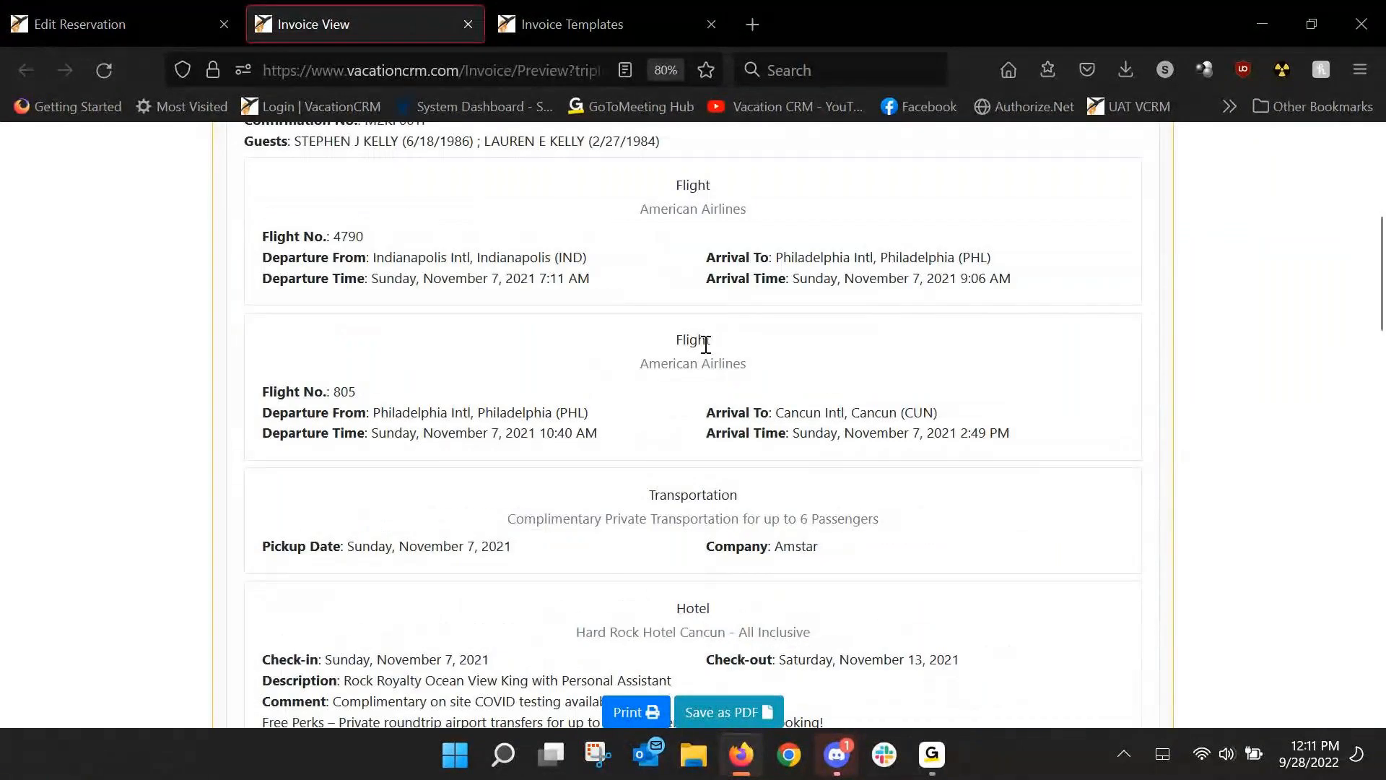
pyautogui.scroll(-5, 716, 387)
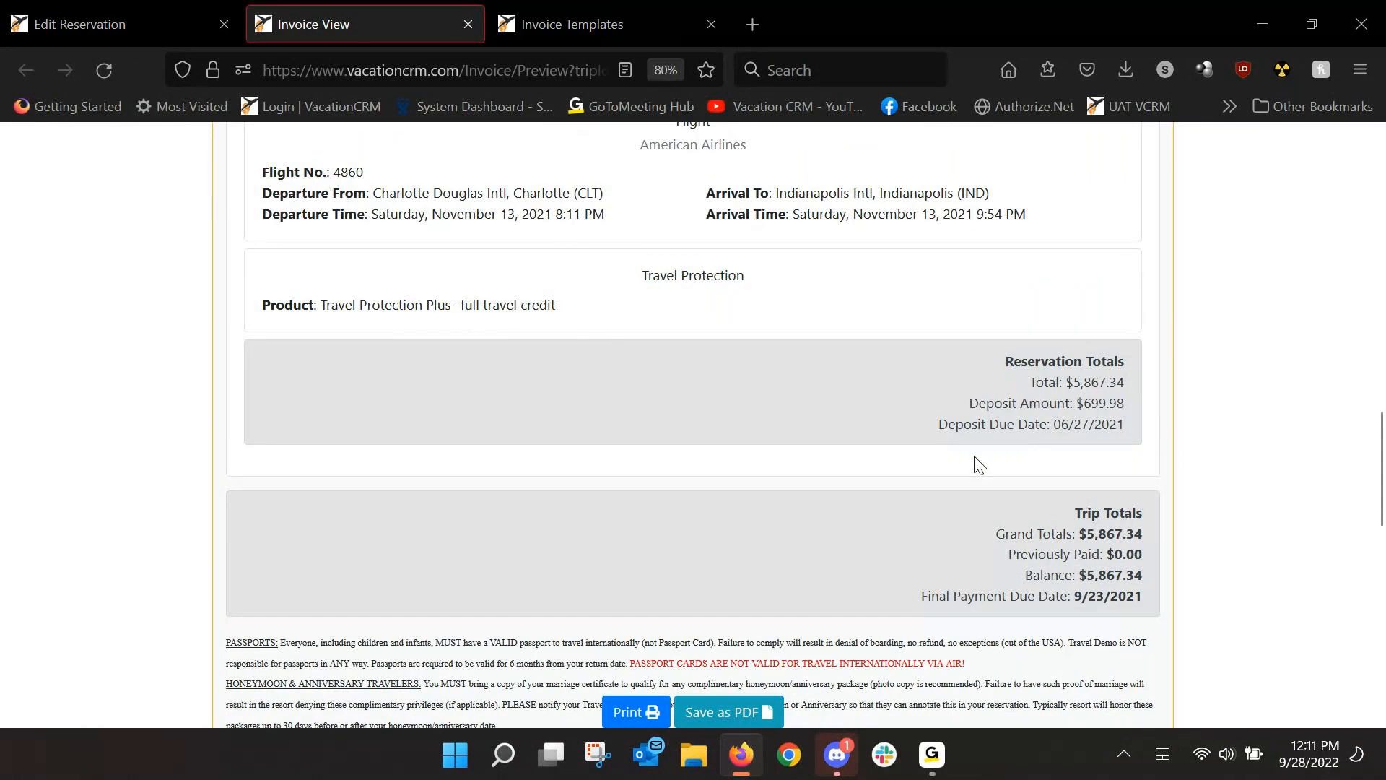
pyautogui.scroll(-2, 653, 448)
pyautogui.scroll(4, 604, 465)
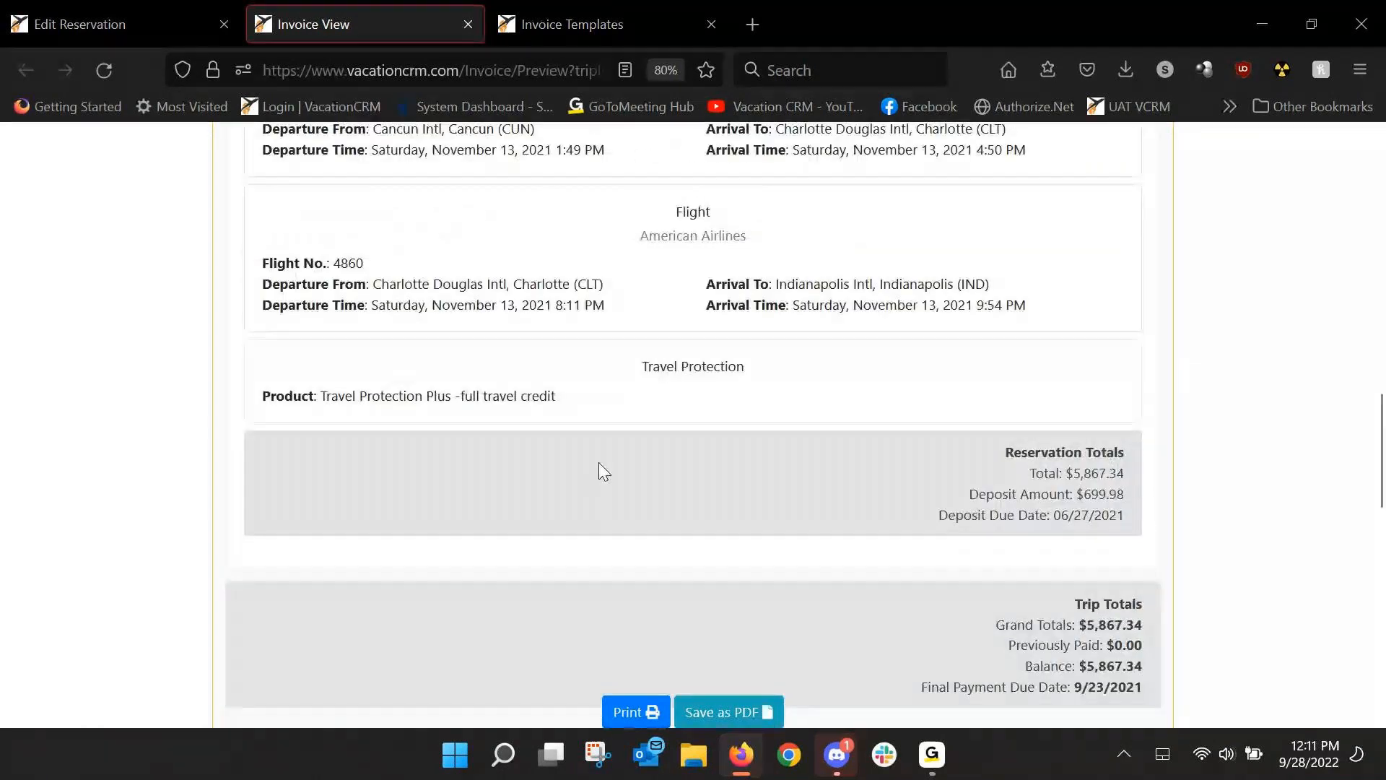
pyautogui.scroll(8, 519, 325)
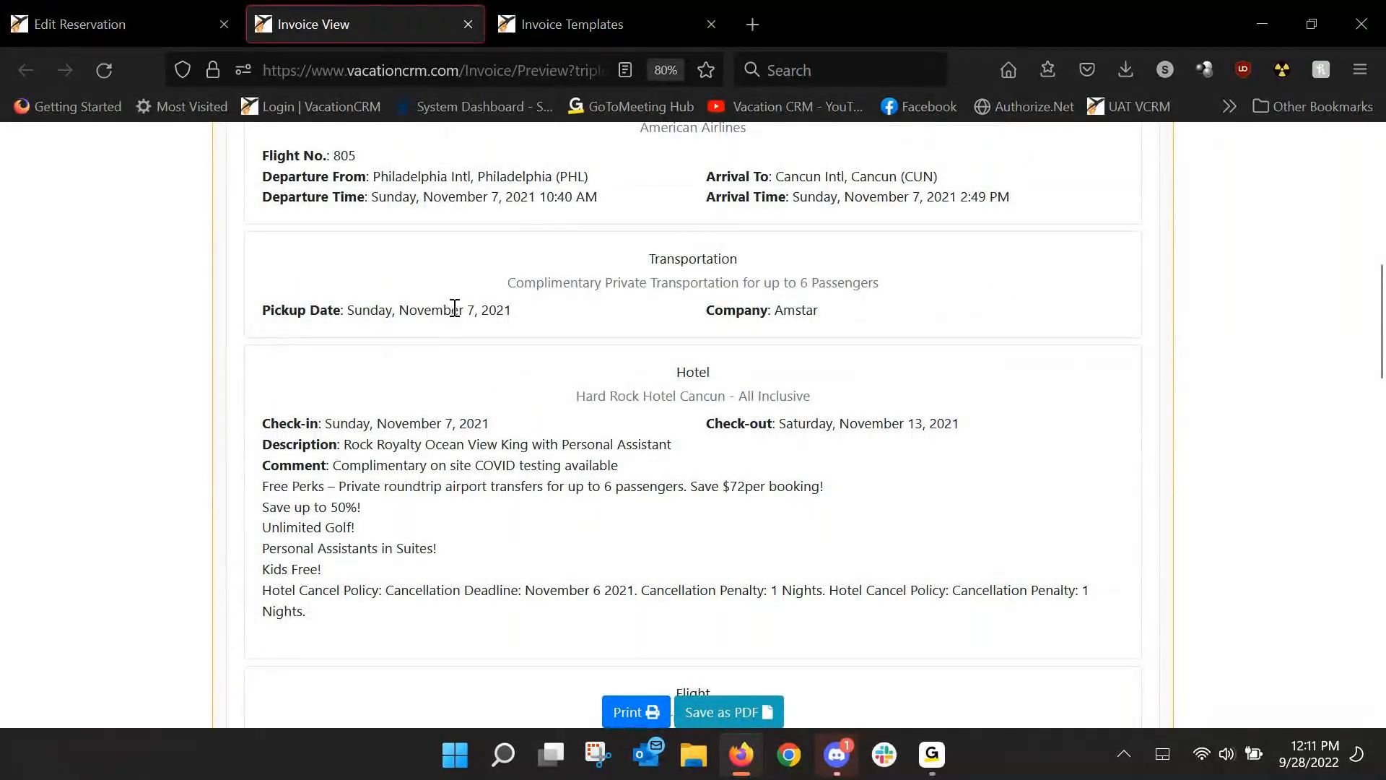
# Give the Transfer the invoice comment 'Welcome to Cancun! When you get to the airpo'.
pyautogui.click(468, 24)
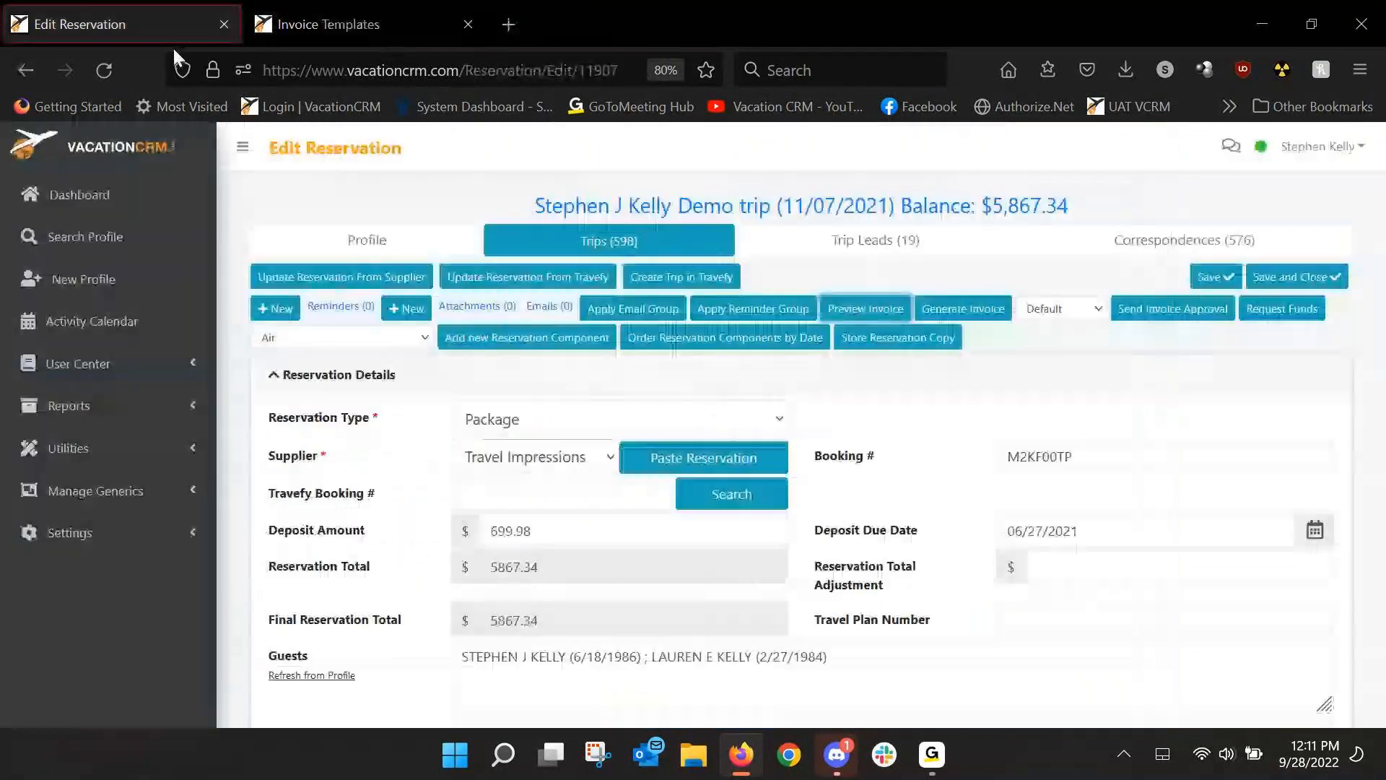
pyautogui.scroll(-10, 242, 551)
pyautogui.scroll(-8, 301, 541)
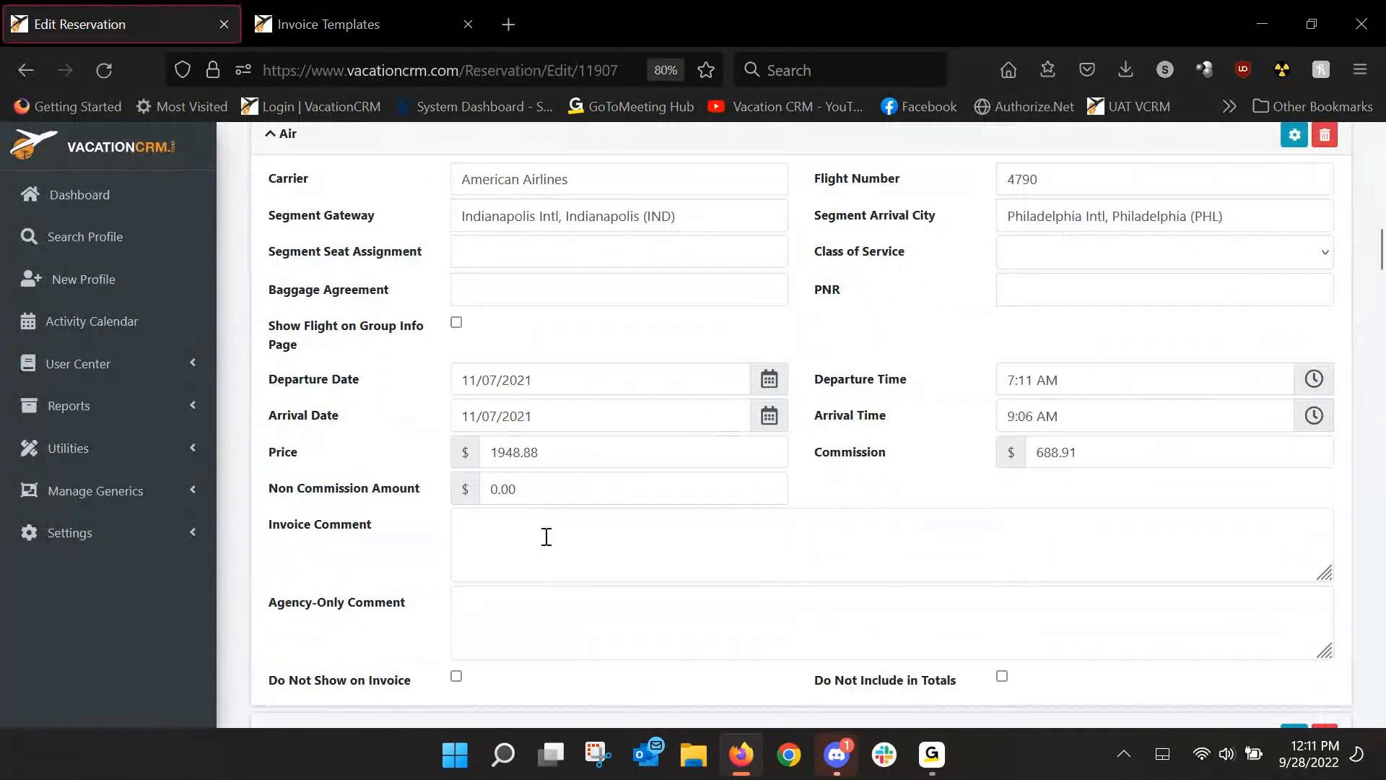
pyautogui.scroll(-10, 577, 549)
pyautogui.scroll(-3, 546, 537)
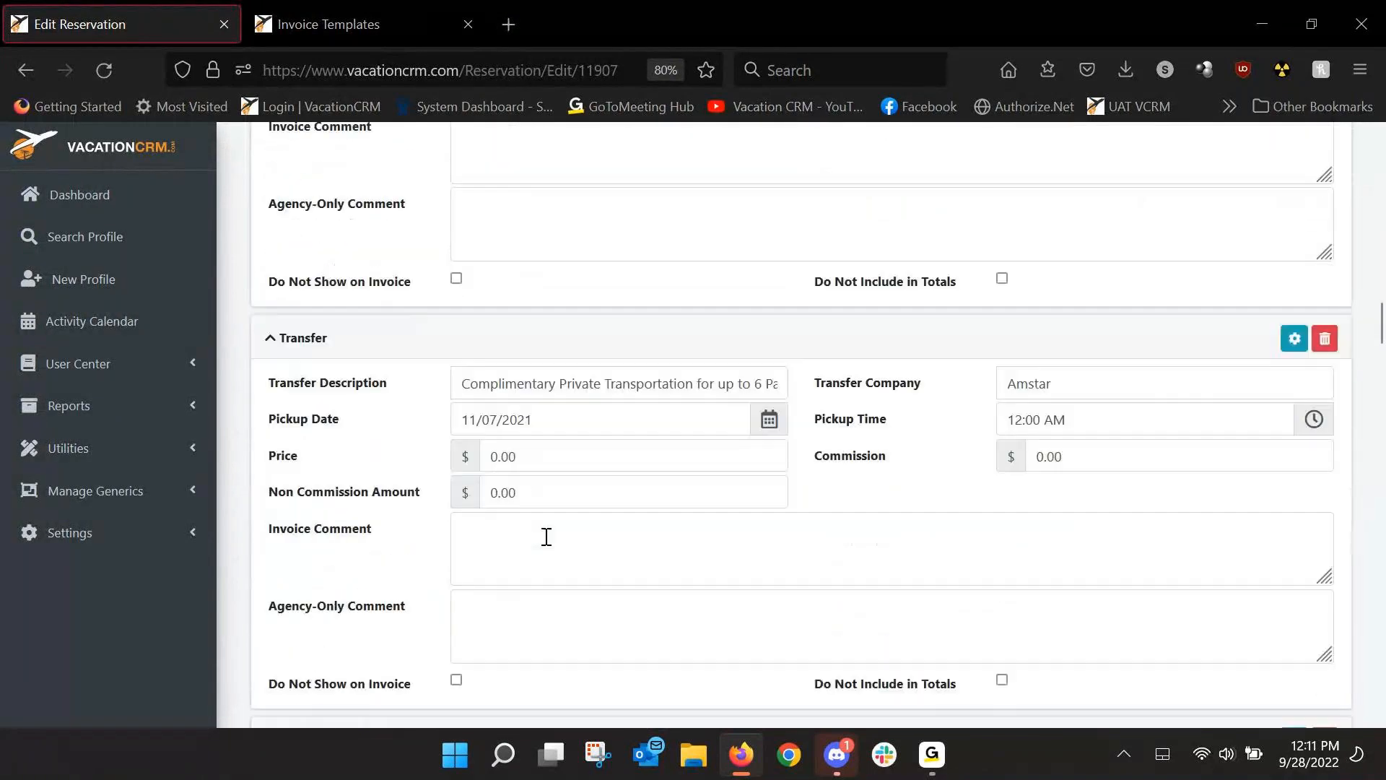
pyautogui.click(527, 535)
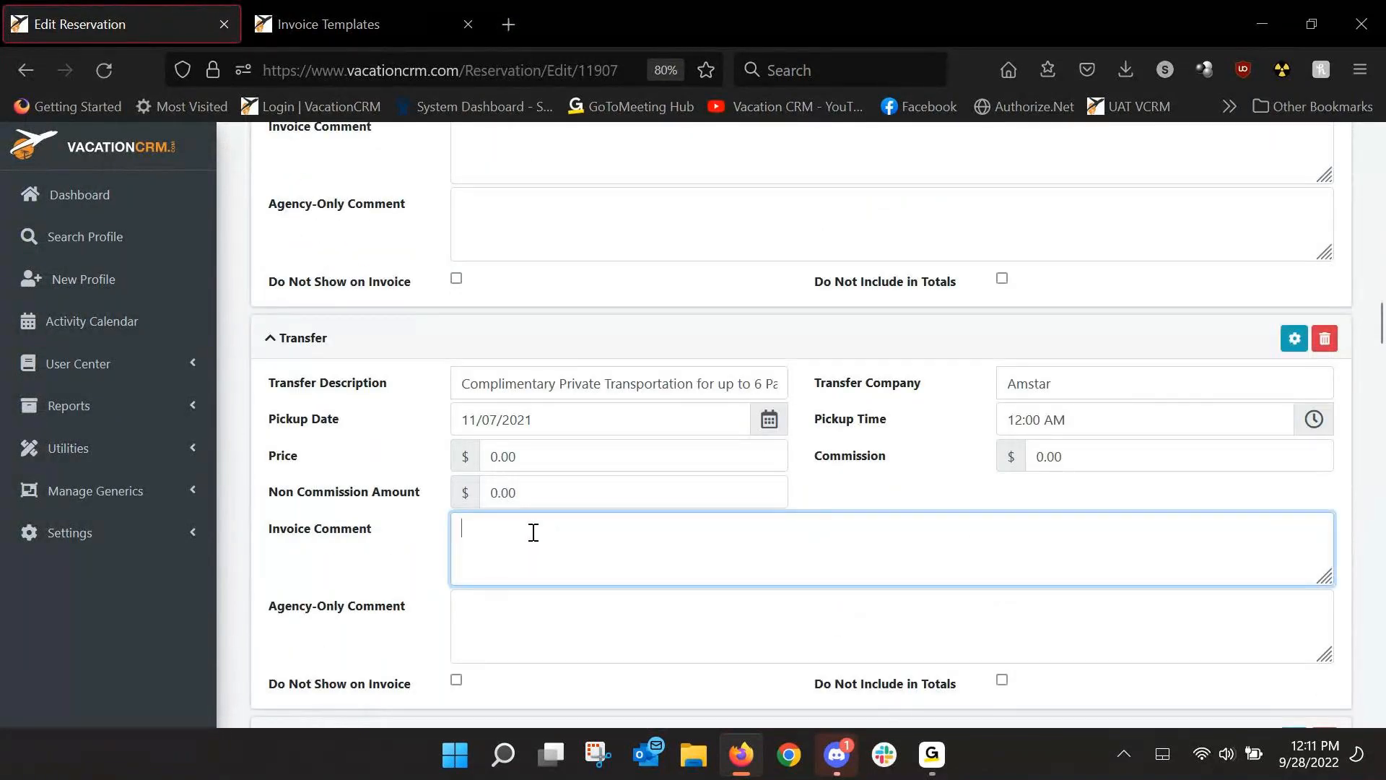
pyautogui.write('Welcome to Cancun! When you get to the airport...')
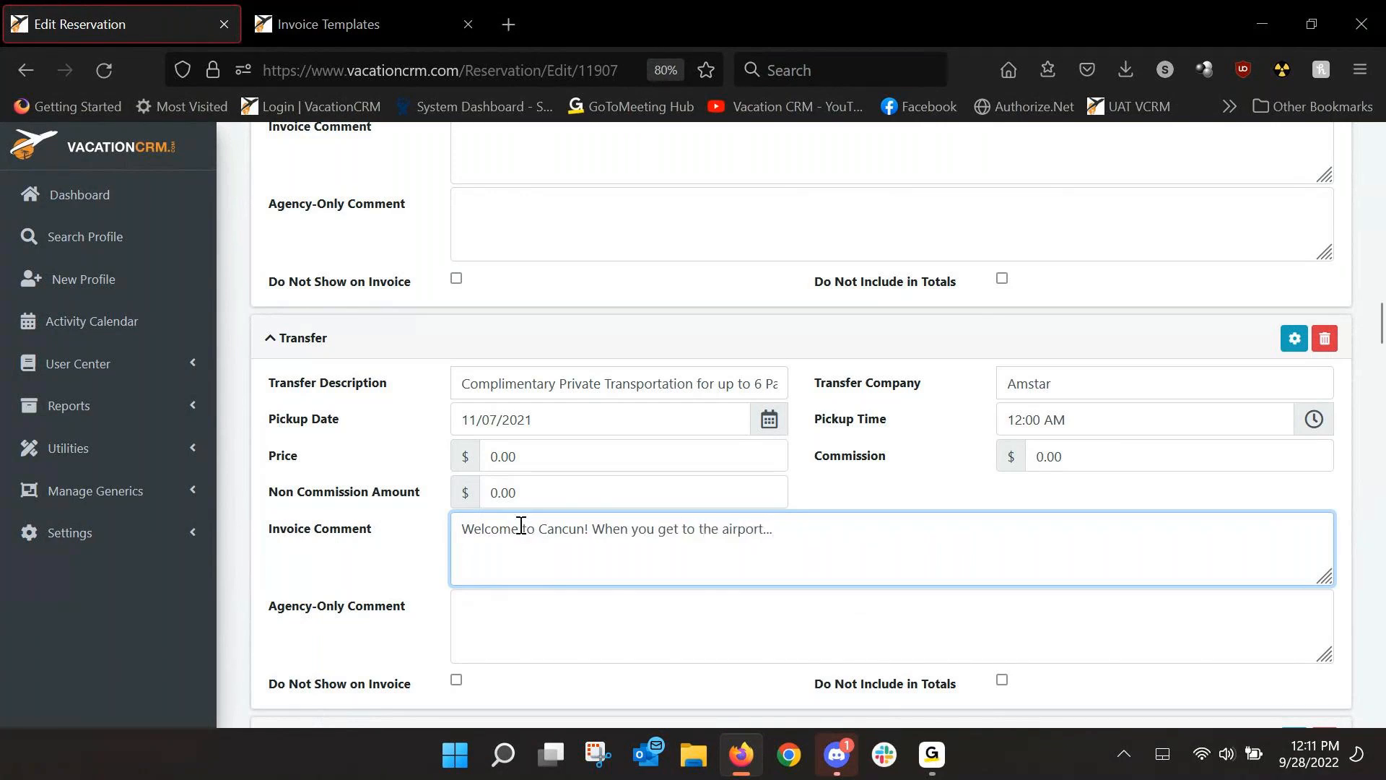
# Enlarge the Hotel's invoice comment box and place the caret in it.
pyautogui.scroll(-6, 491, 541)
pyautogui.scroll(-1, 455, 554)
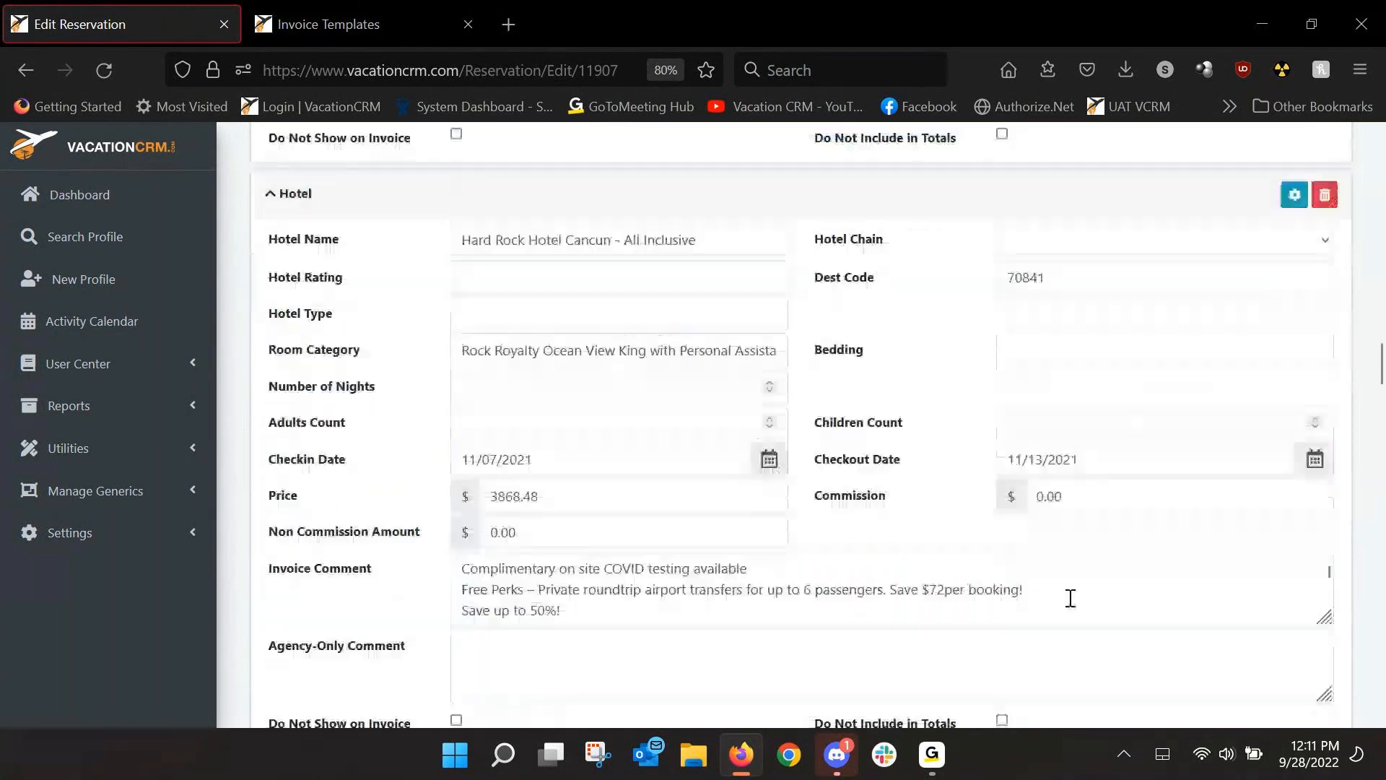
pyautogui.moveTo(1328, 618); pyautogui.dragTo(1355, 721)
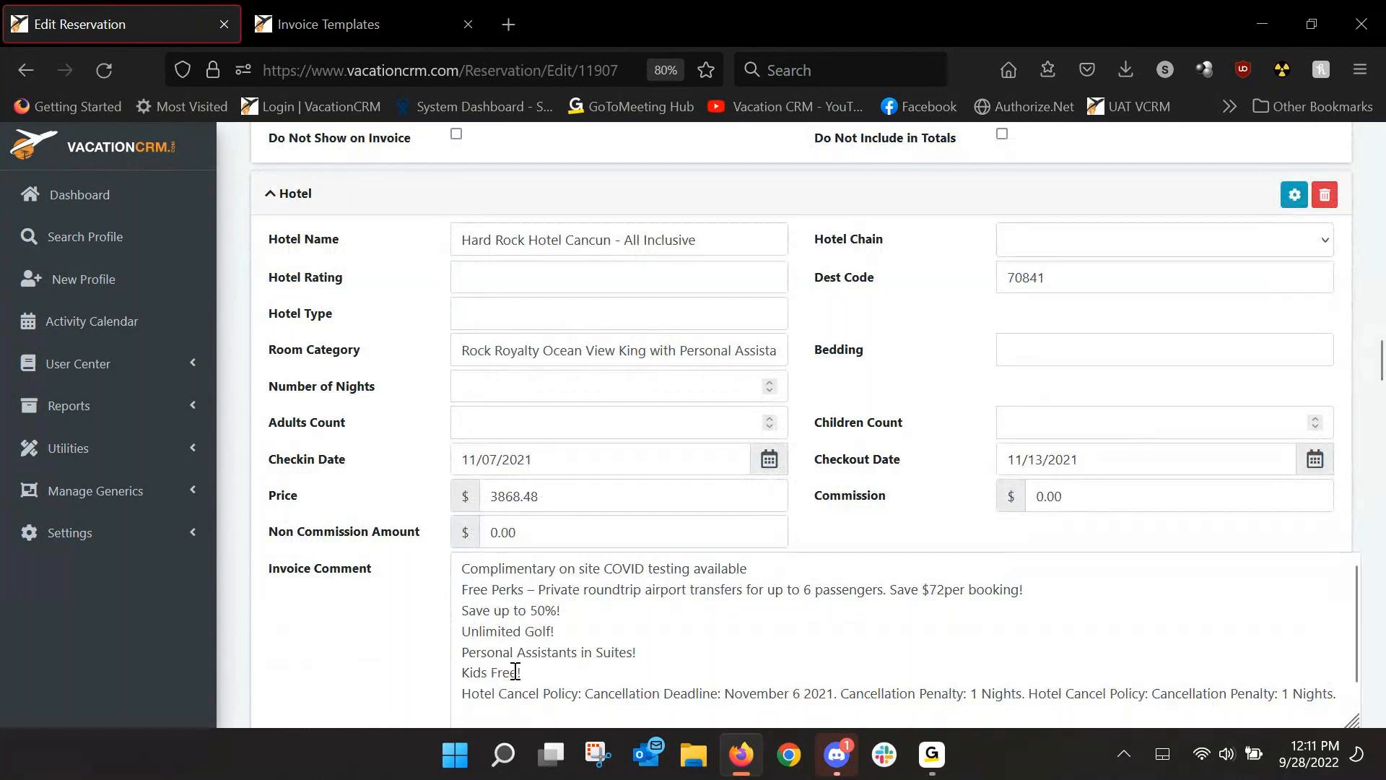
pyautogui.click(398, 636)
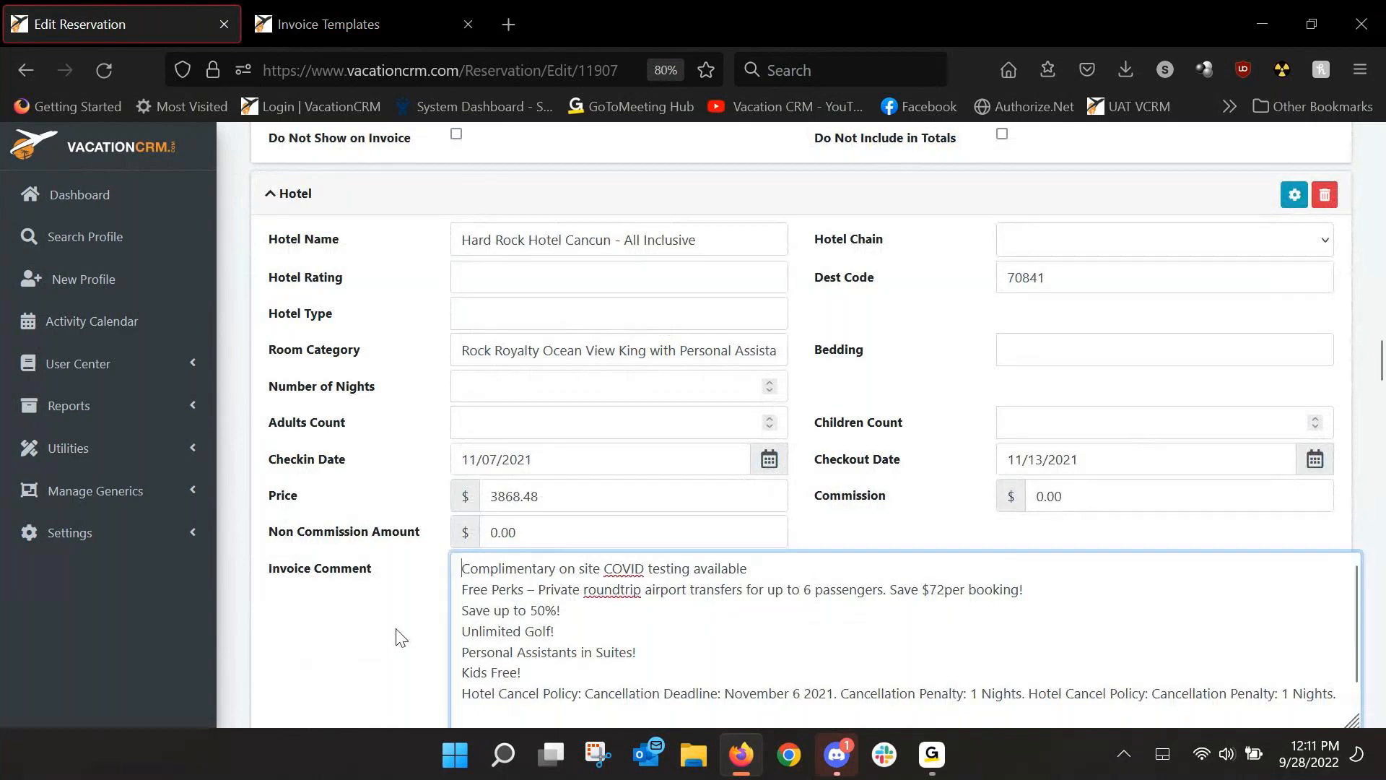
# Delete the Amstar Transfer component and confirm the deletion.
pyautogui.scroll(3, 384, 508)
pyautogui.scroll(1, 388, 510)
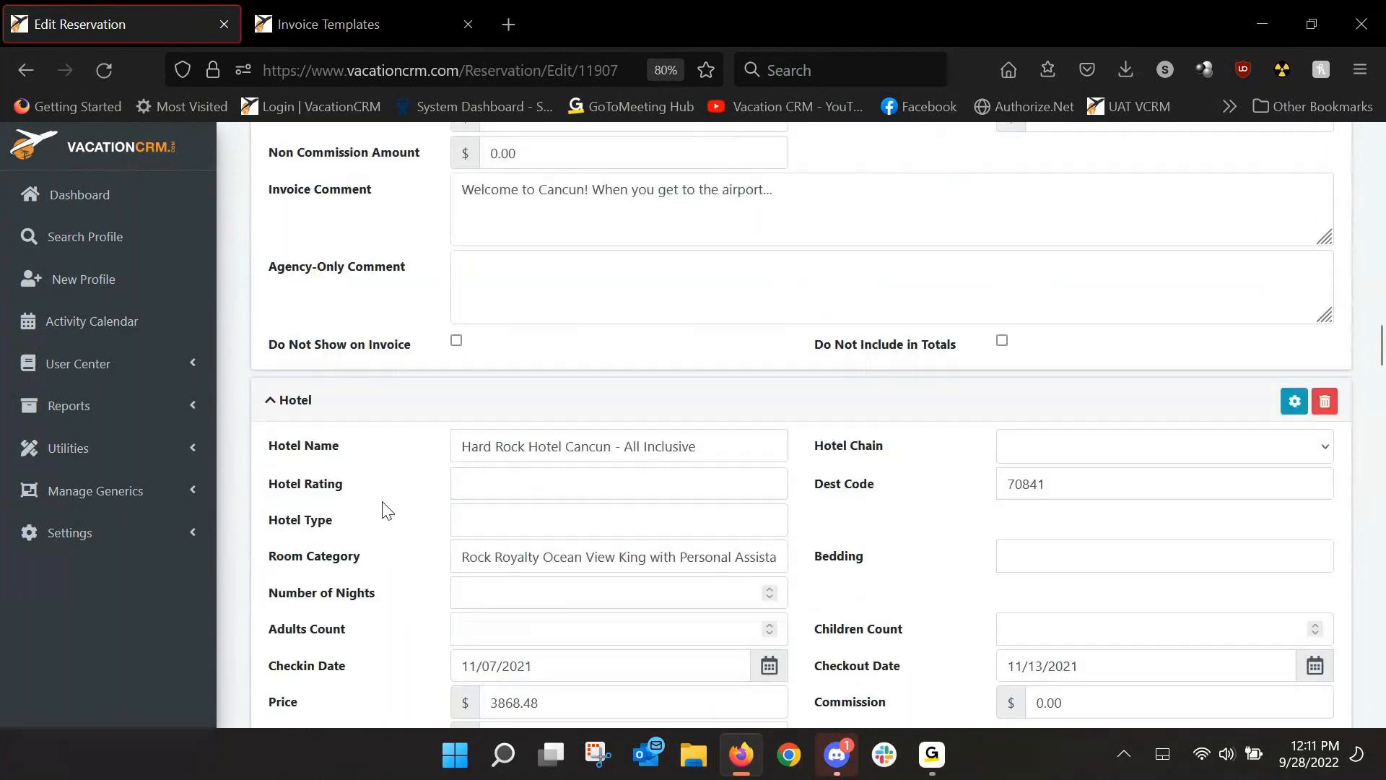
pyautogui.scroll(3, 387, 510)
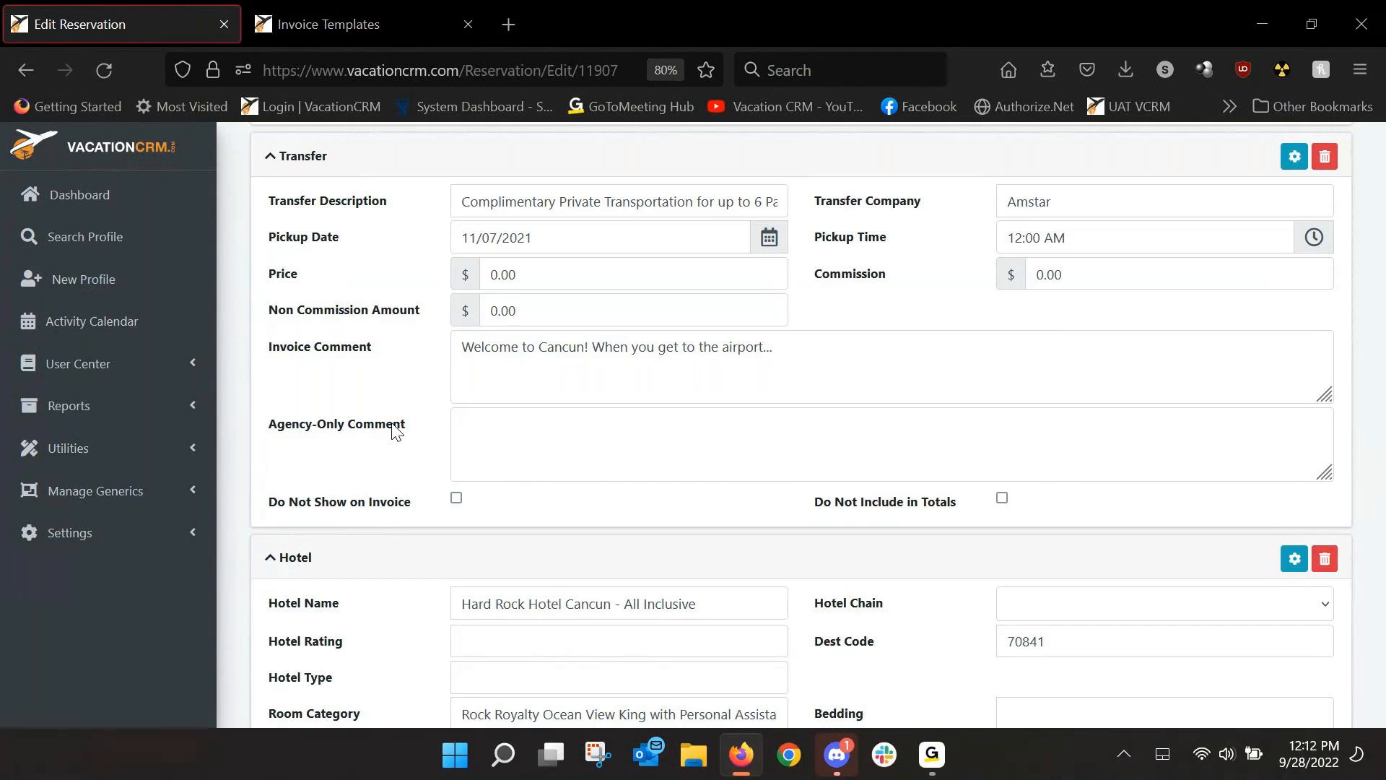
pyautogui.scroll(1, 804, 474)
pyautogui.scroll(1, 807, 474)
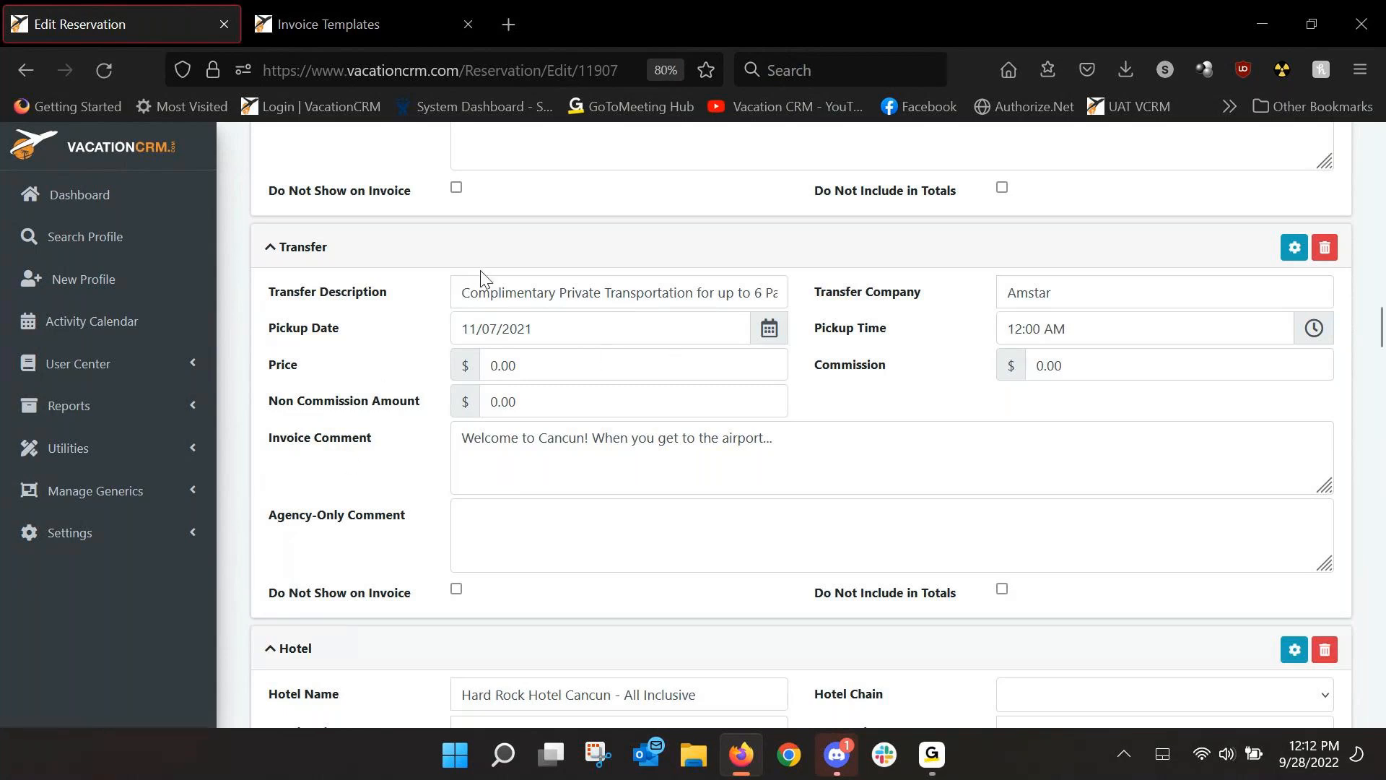
pyautogui.click(1325, 249)
pyautogui.click(819, 472)
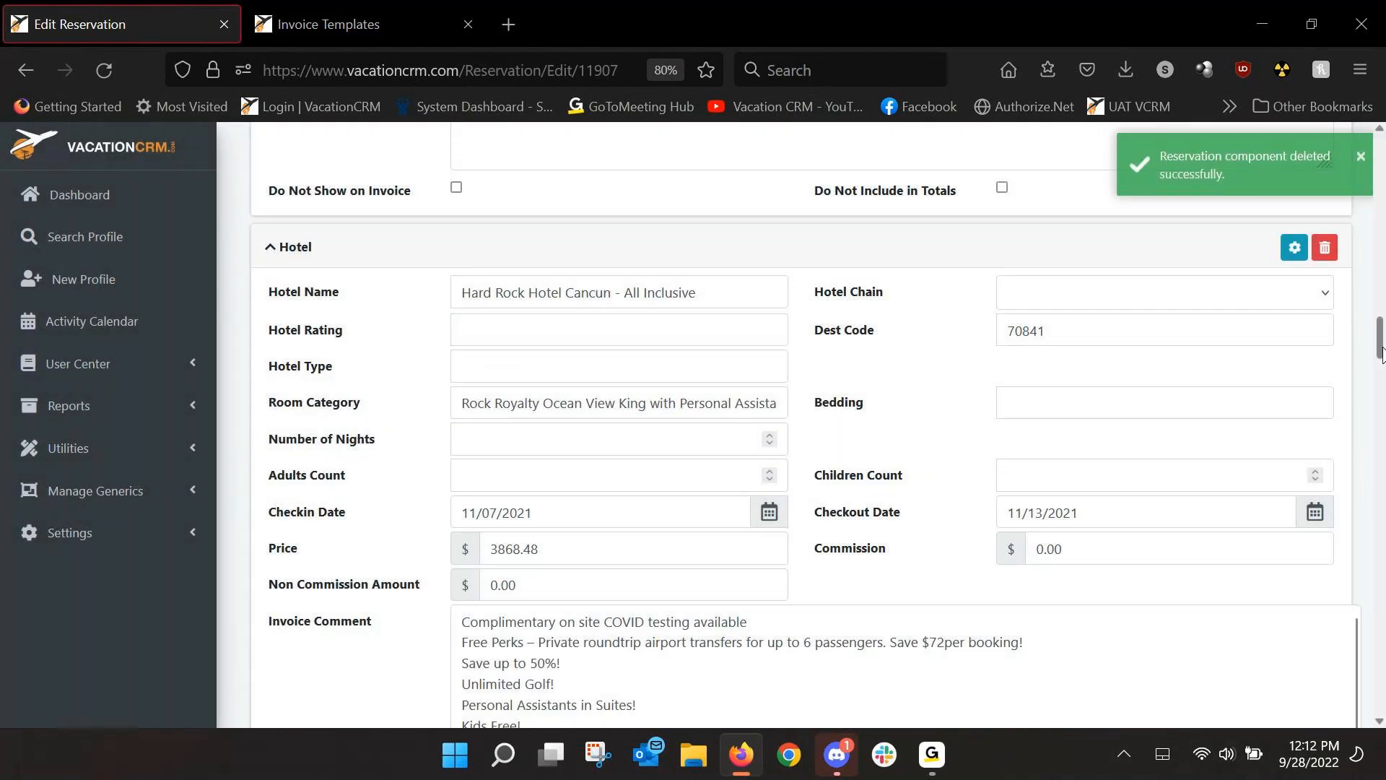
# Save the reservation, return to the demo trip and start a new reservation.
pyautogui.moveTo(1382, 354); pyautogui.dragTo(1381, 155)
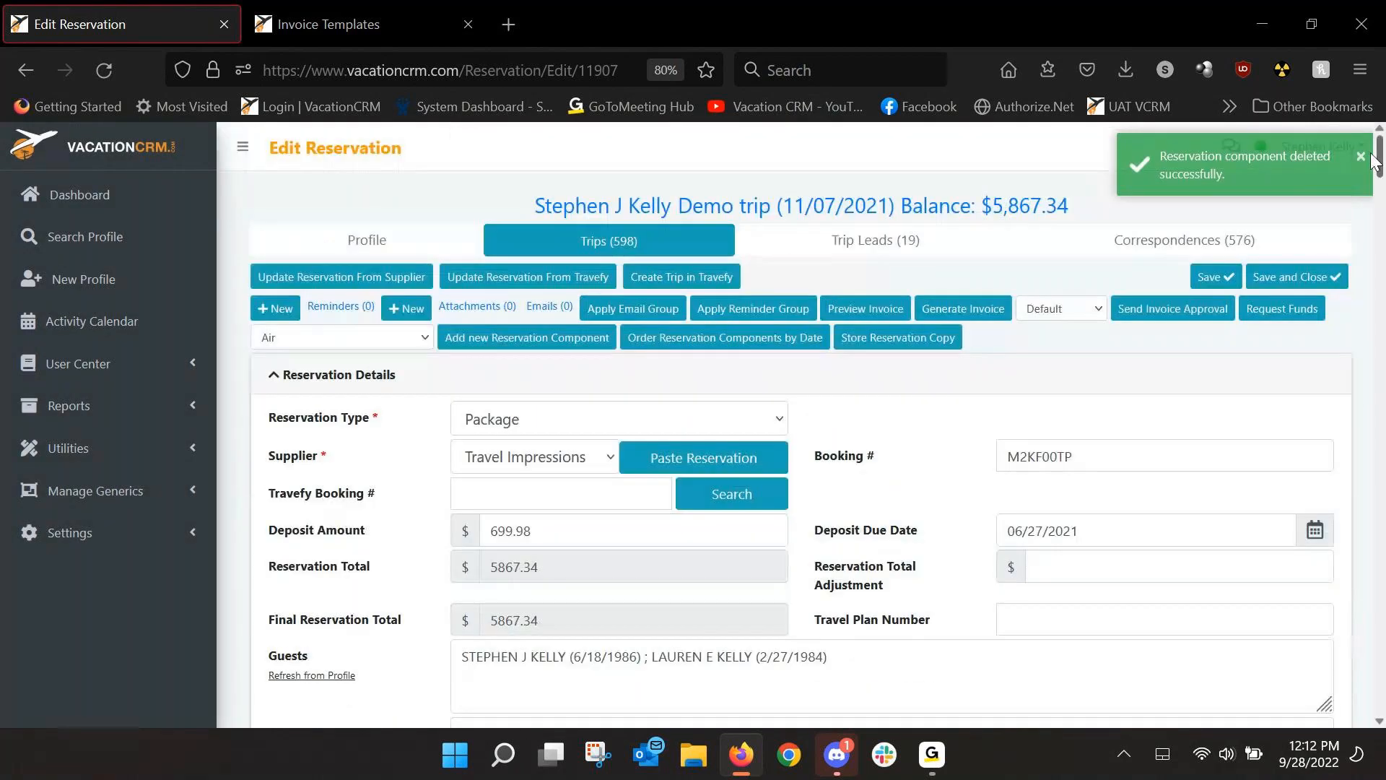
pyautogui.click(1208, 280)
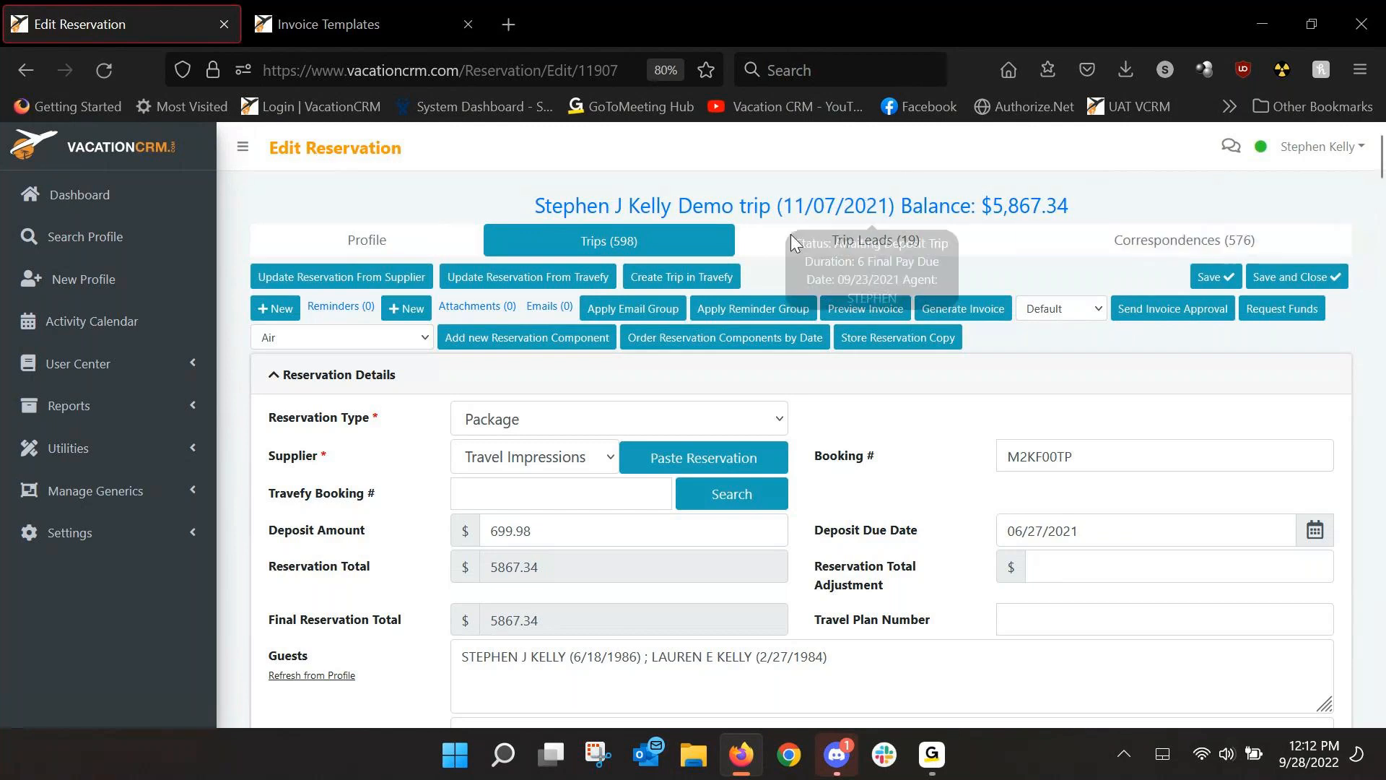
pyautogui.click(808, 216)
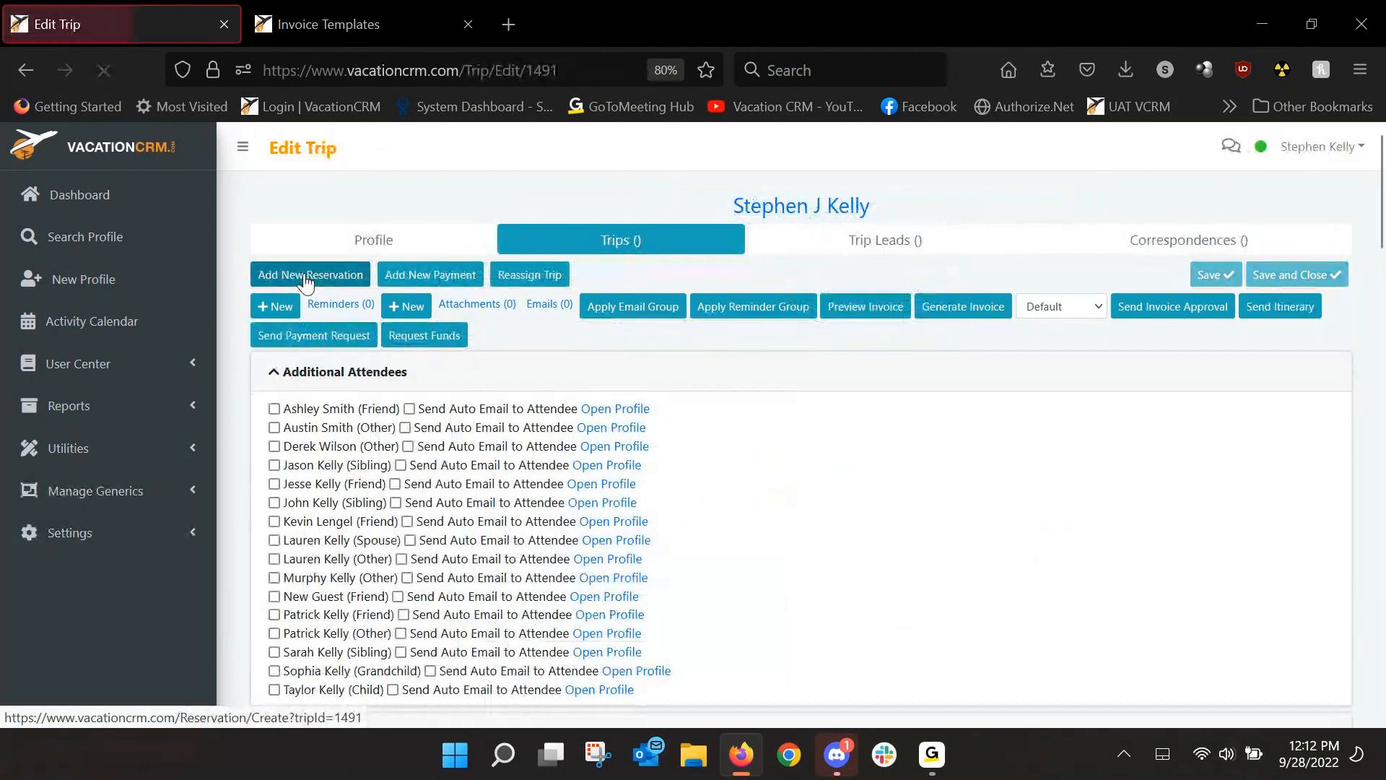
pyautogui.click(306, 278)
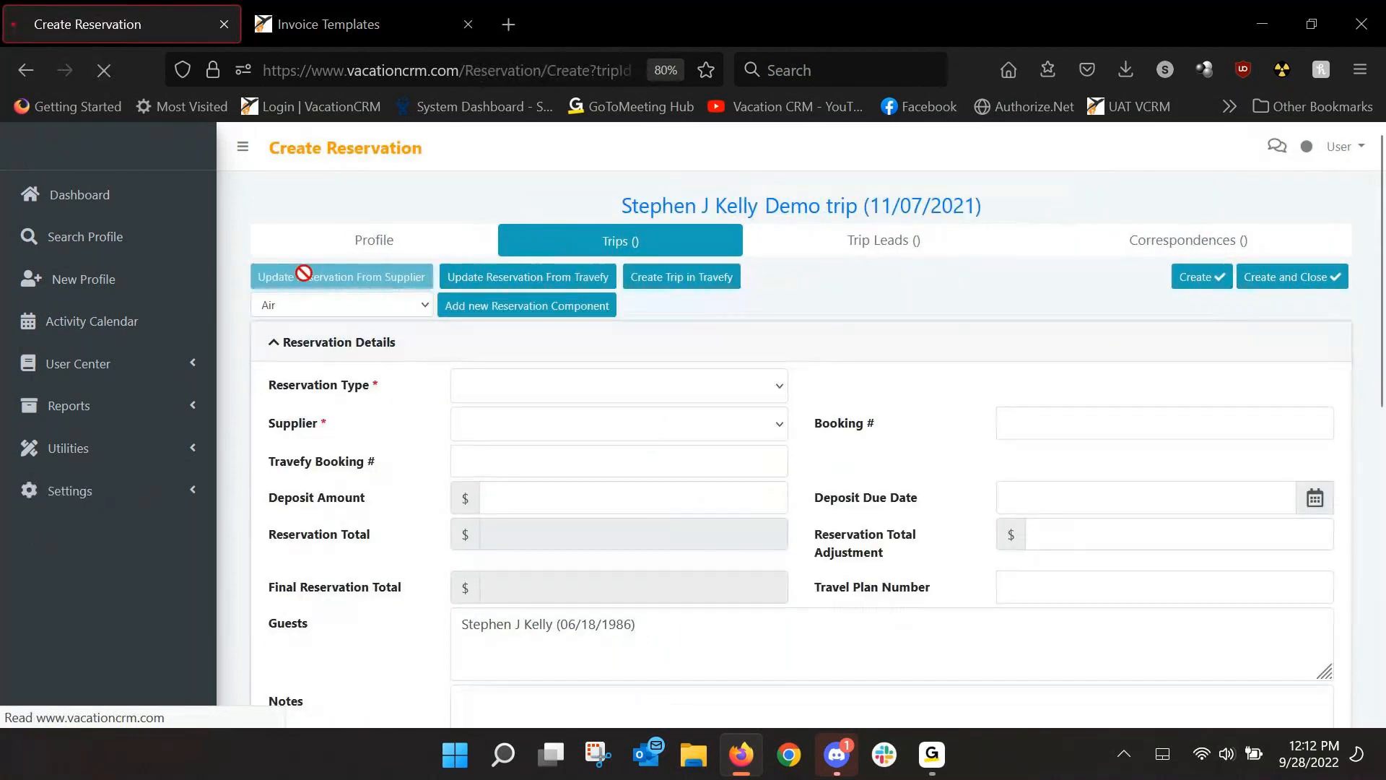
# Create a Transfer reservation from Lomas Travel with its booking number and a 129.00 deposit.
pyautogui.click(495, 387)
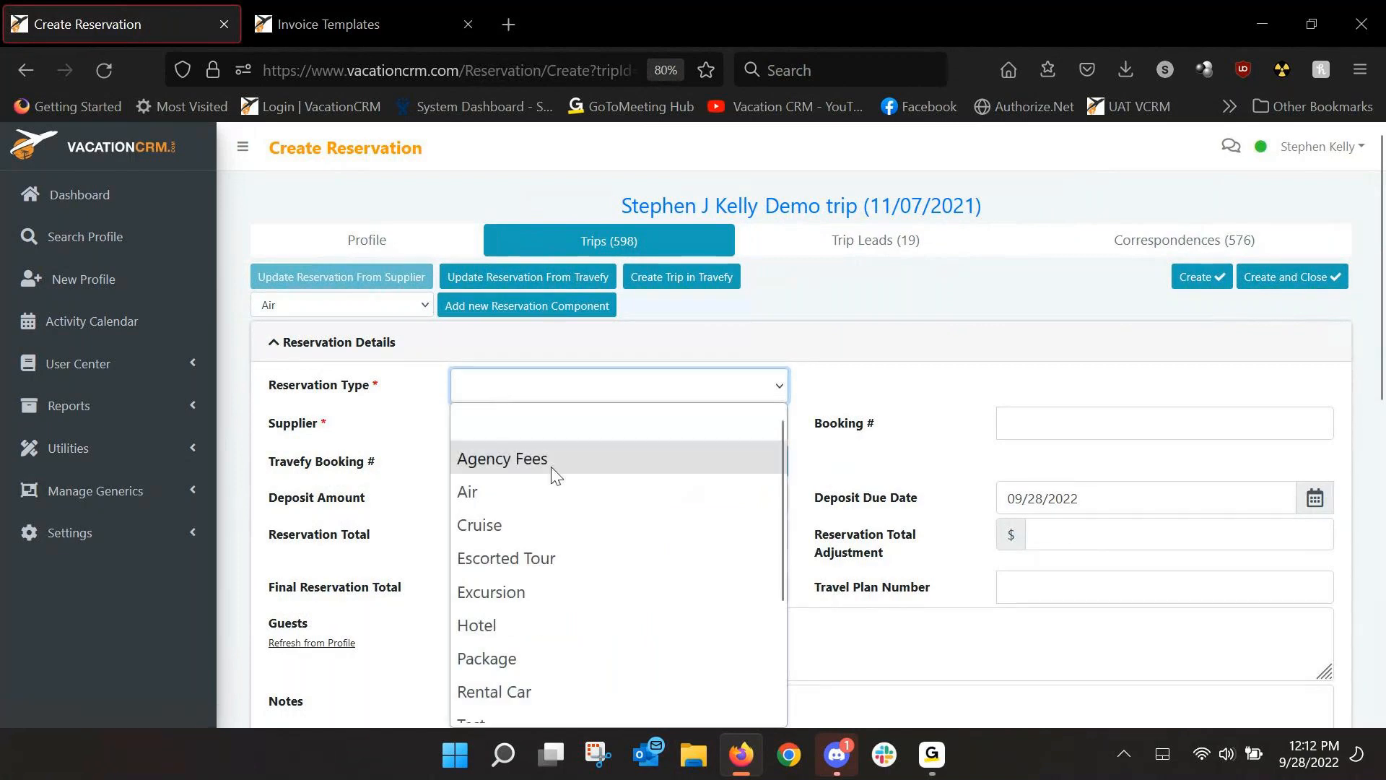
pyautogui.scroll(-3, 557, 488)
pyautogui.click(528, 673)
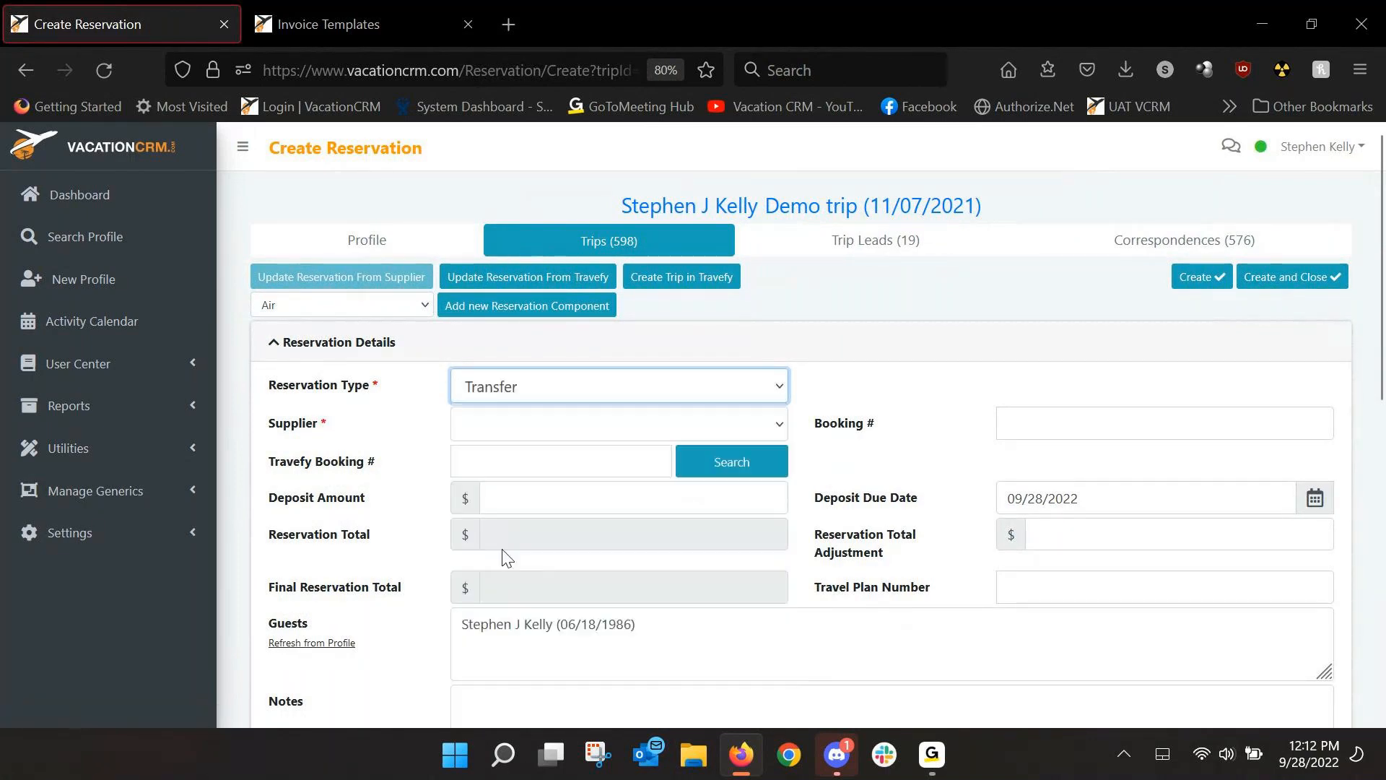
pyautogui.click(517, 433)
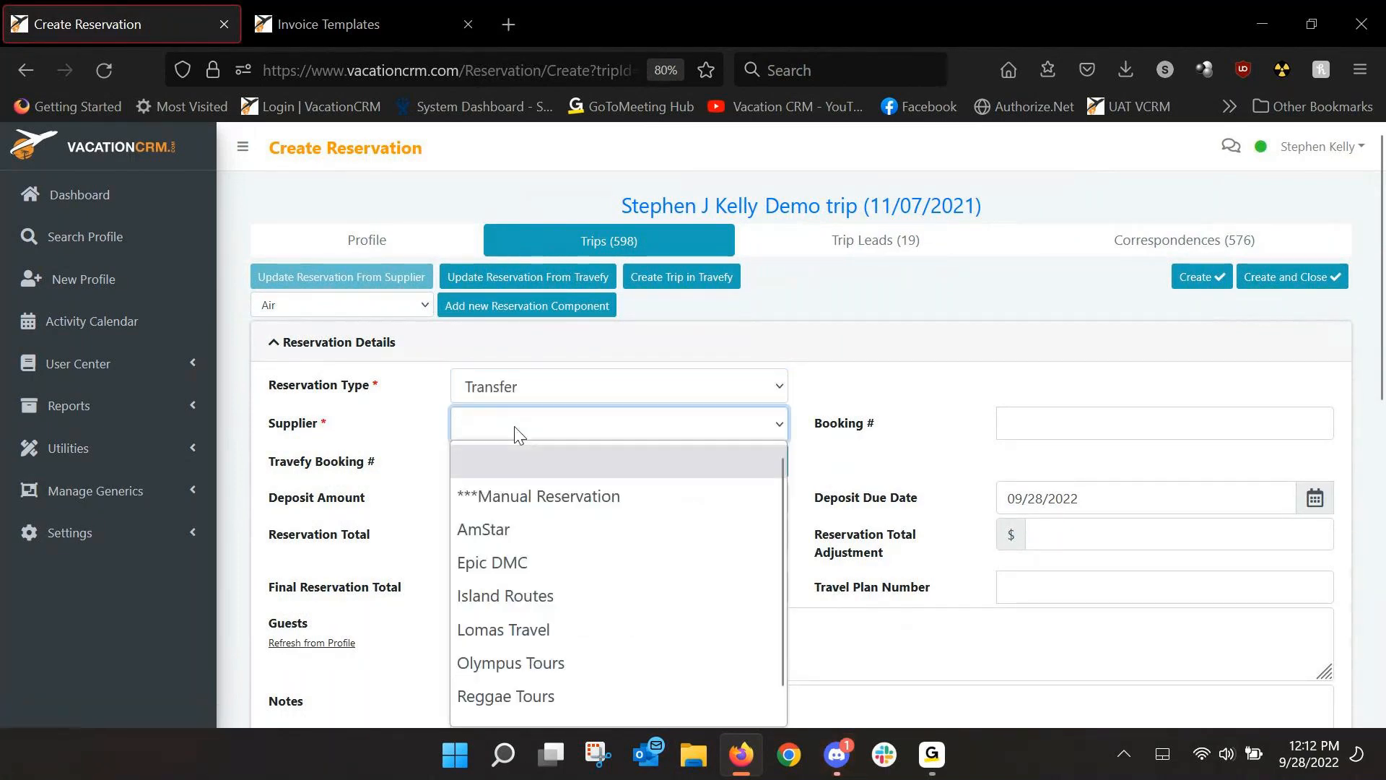
pyautogui.click(499, 630)
pyautogui.click(1072, 419)
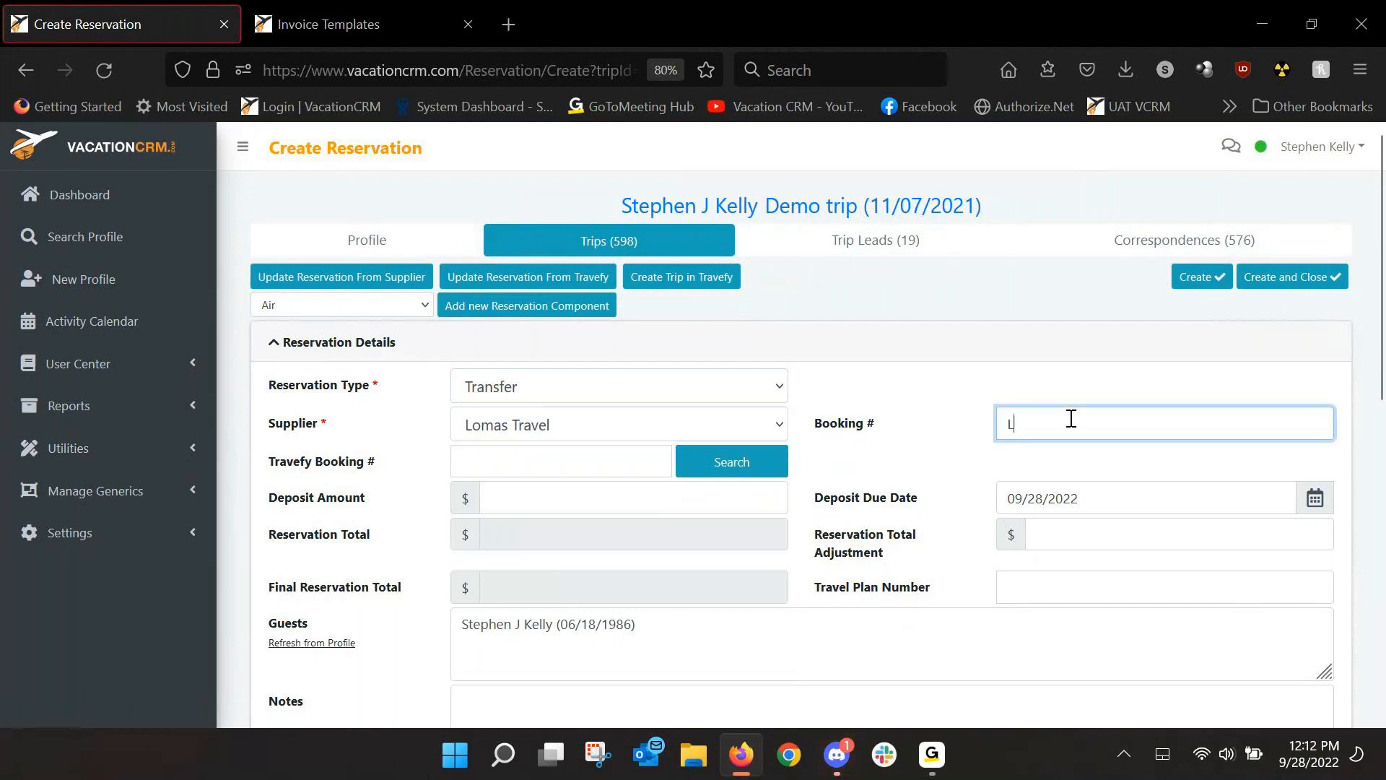
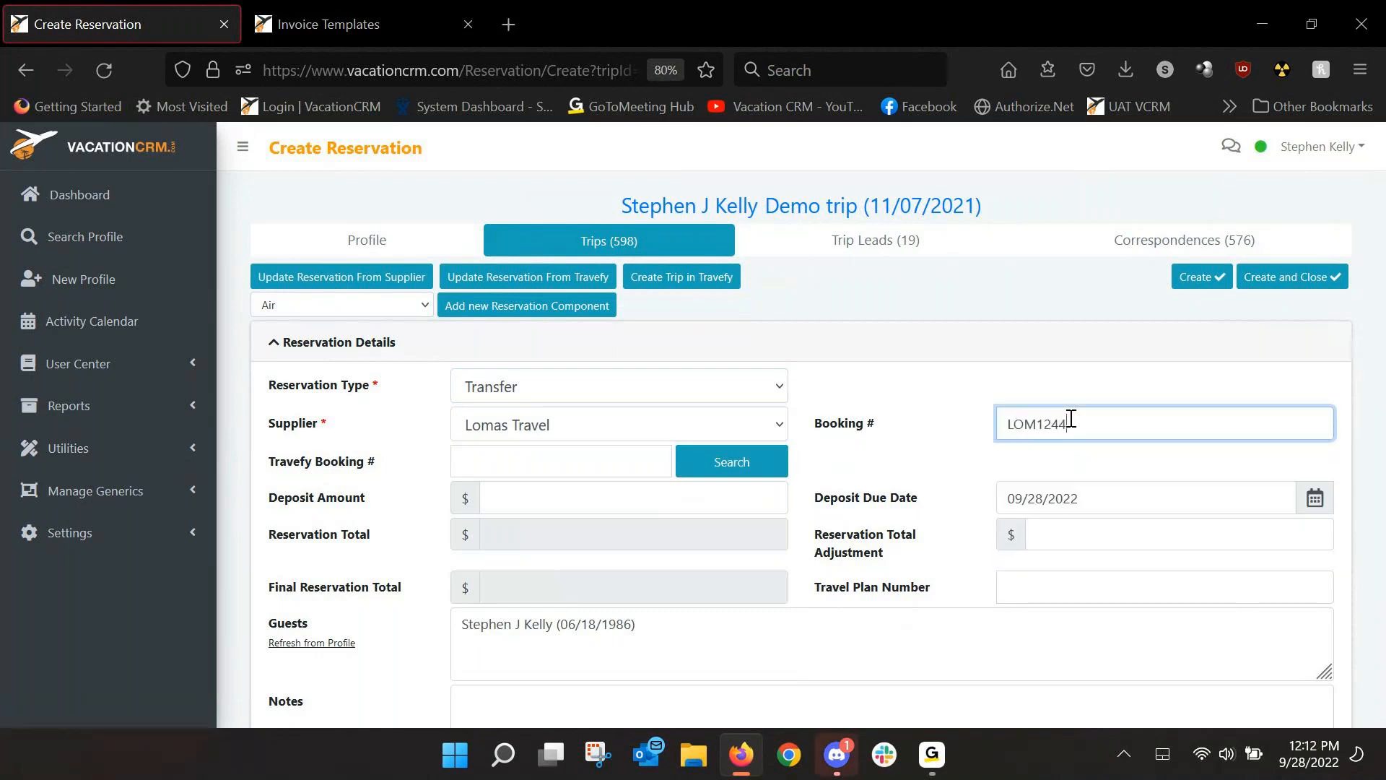
pyautogui.click(522, 503)
pyautogui.write('129.00')
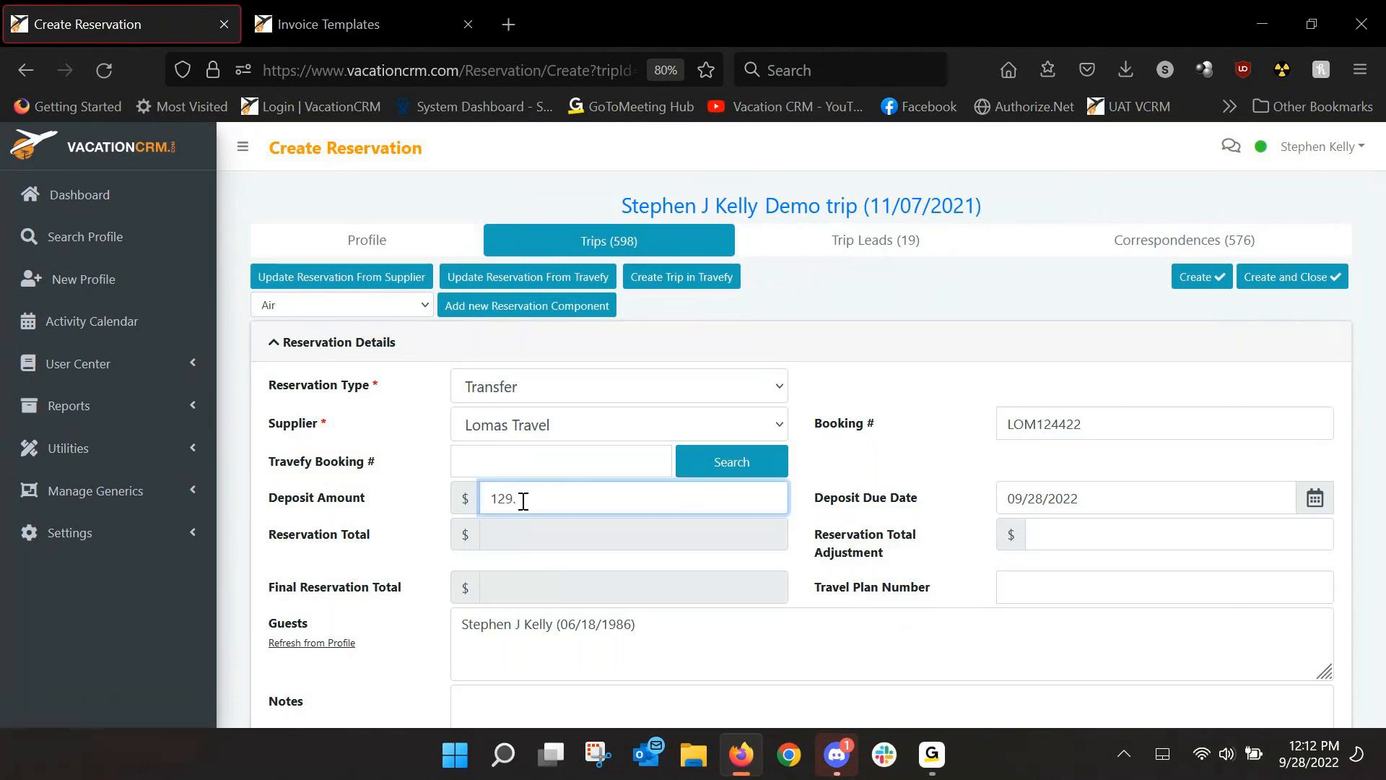
pyautogui.click(958, 434)
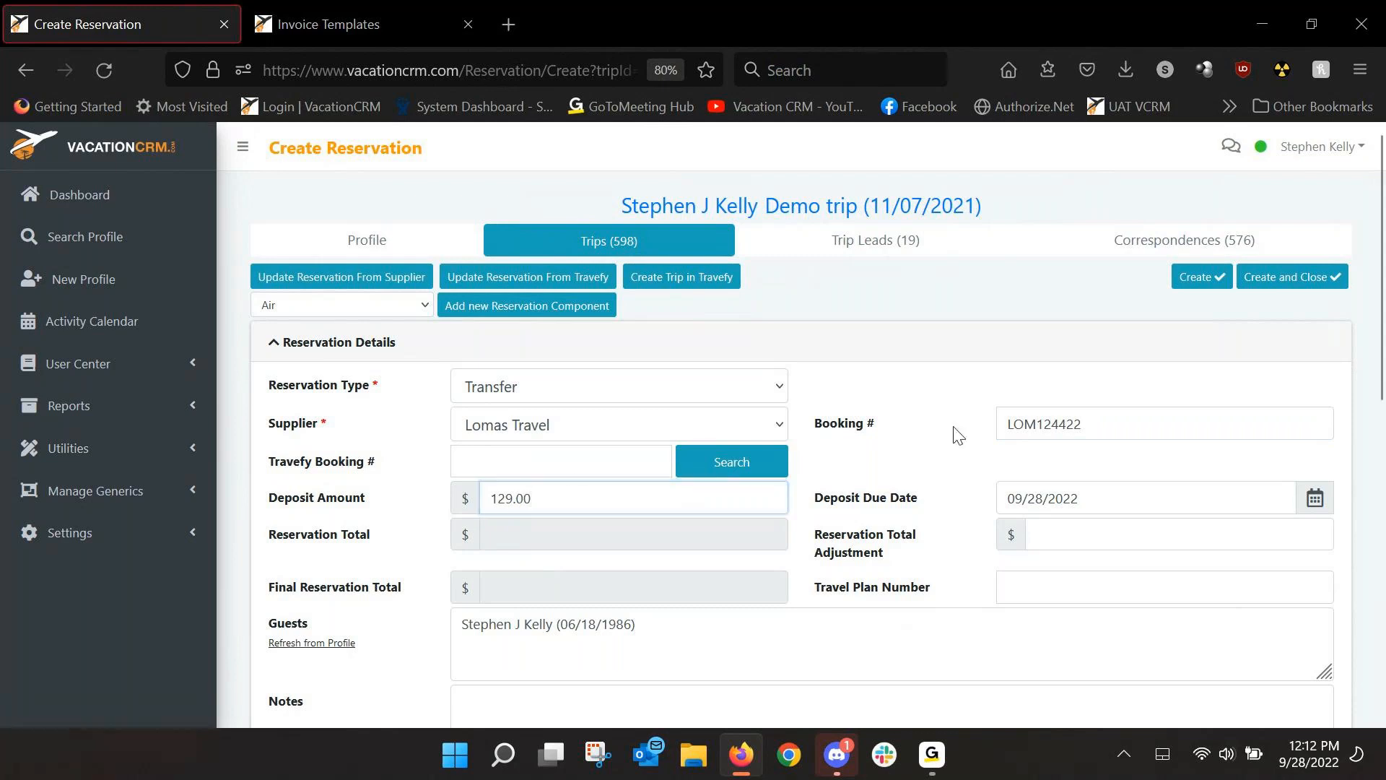
pyautogui.click(1185, 278)
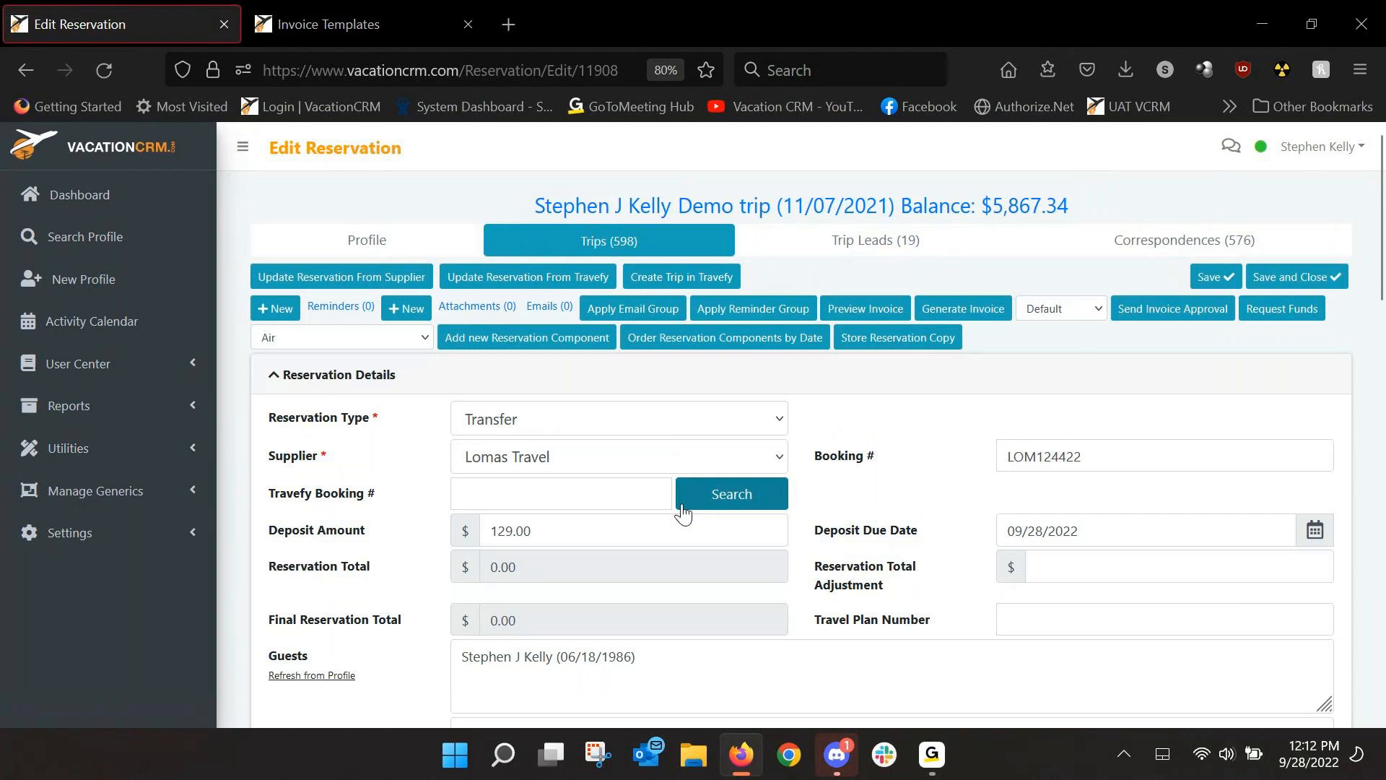
# Enter 30.00 as the expected reservation commission and save the reservation.
pyautogui.scroll(-3, 681, 509)
pyautogui.scroll(-6, 571, 491)
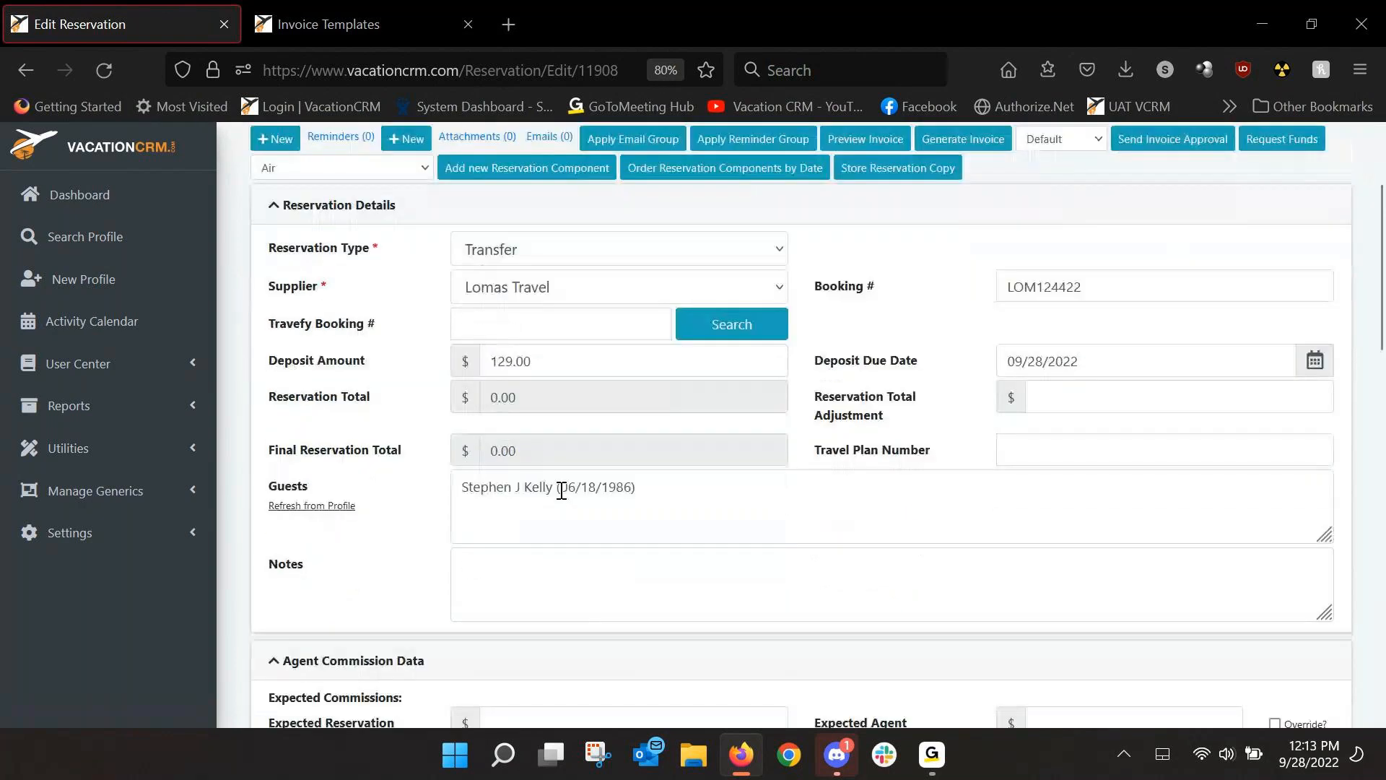
pyautogui.click(520, 525)
pyautogui.write('3')
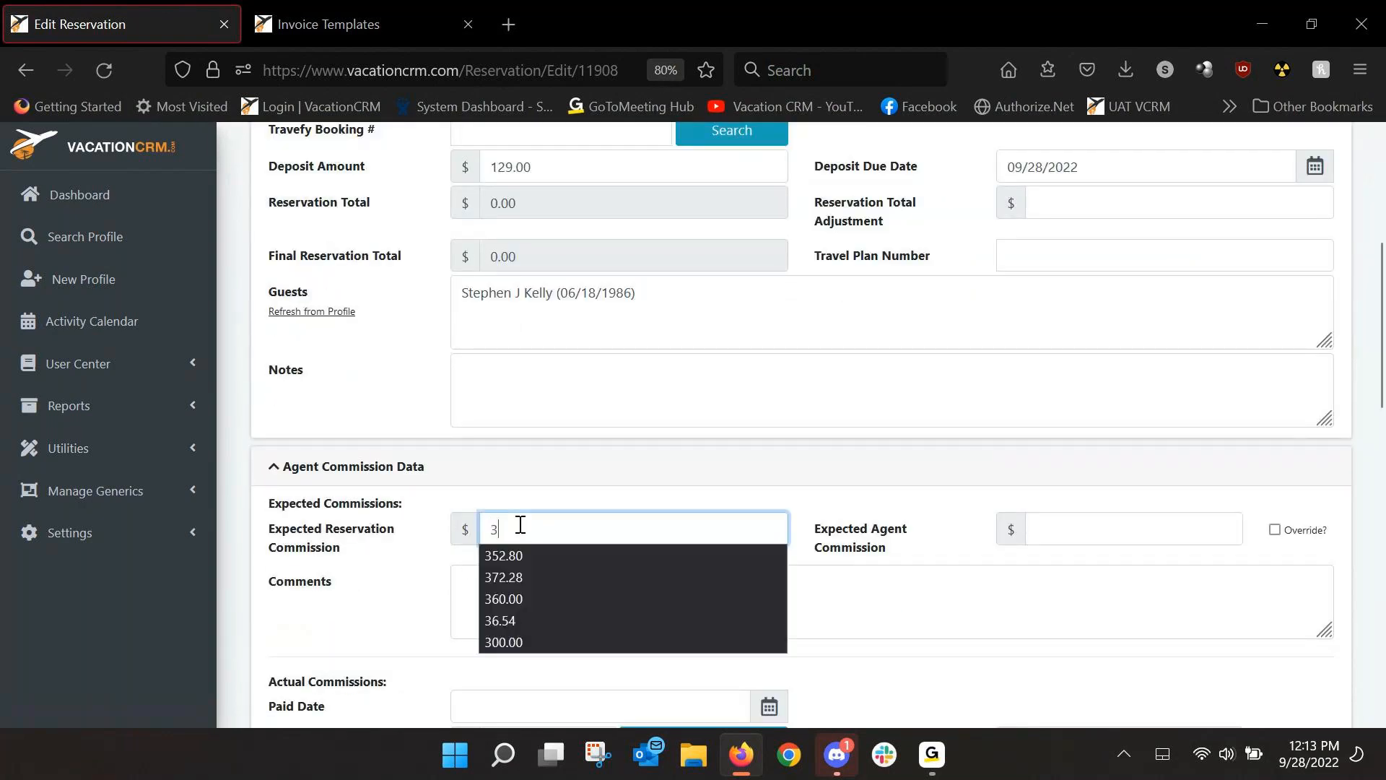
pyautogui.write('0.00')
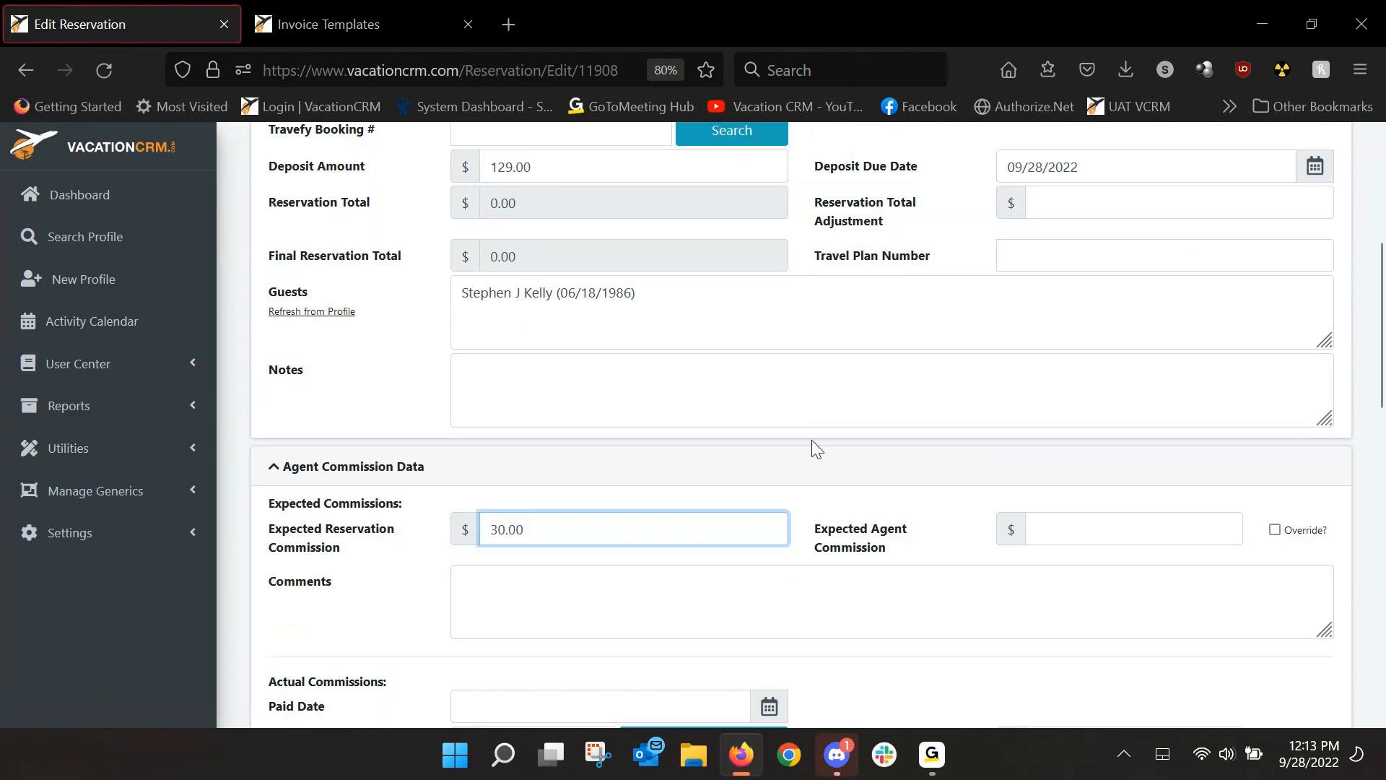
pyautogui.press('Tab')
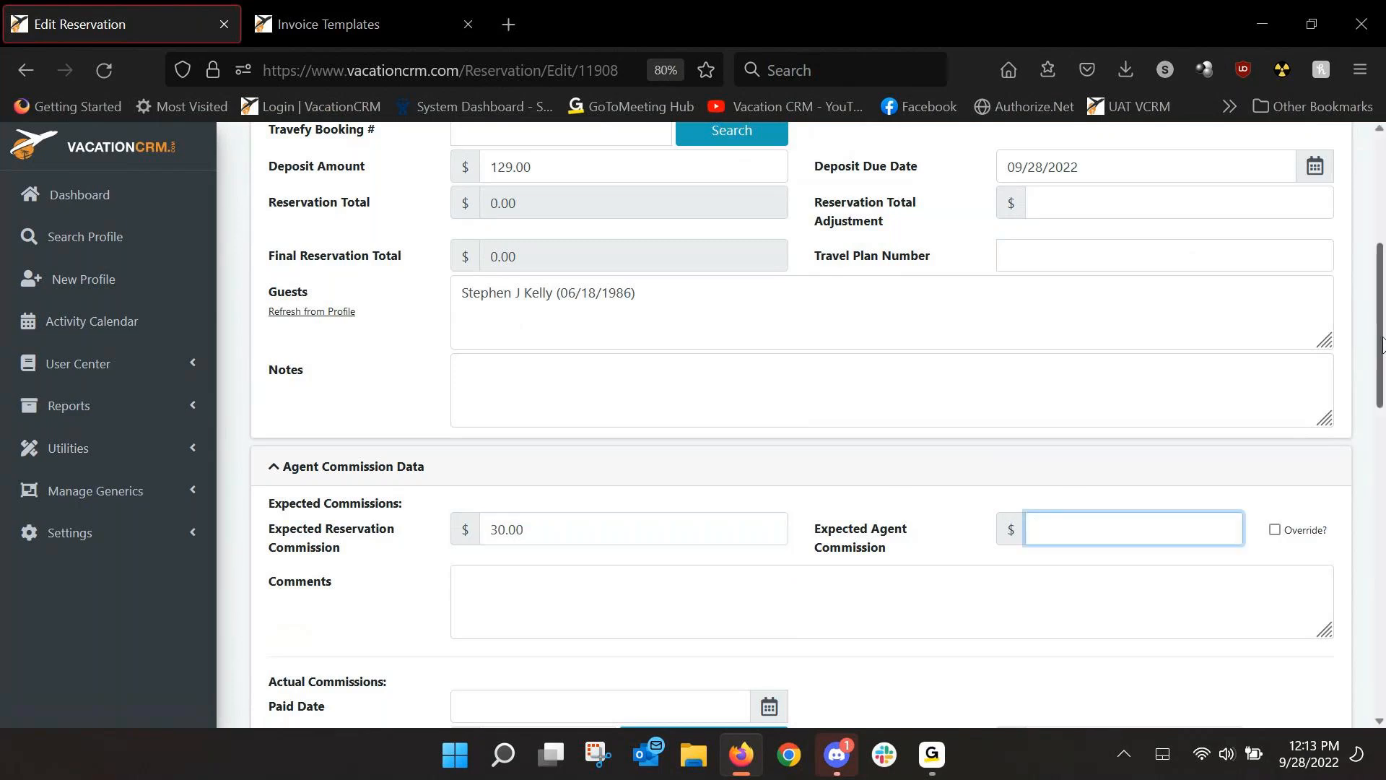
pyautogui.moveTo(1383, 345); pyautogui.dragTo(1382, 216)
pyautogui.click(1216, 277)
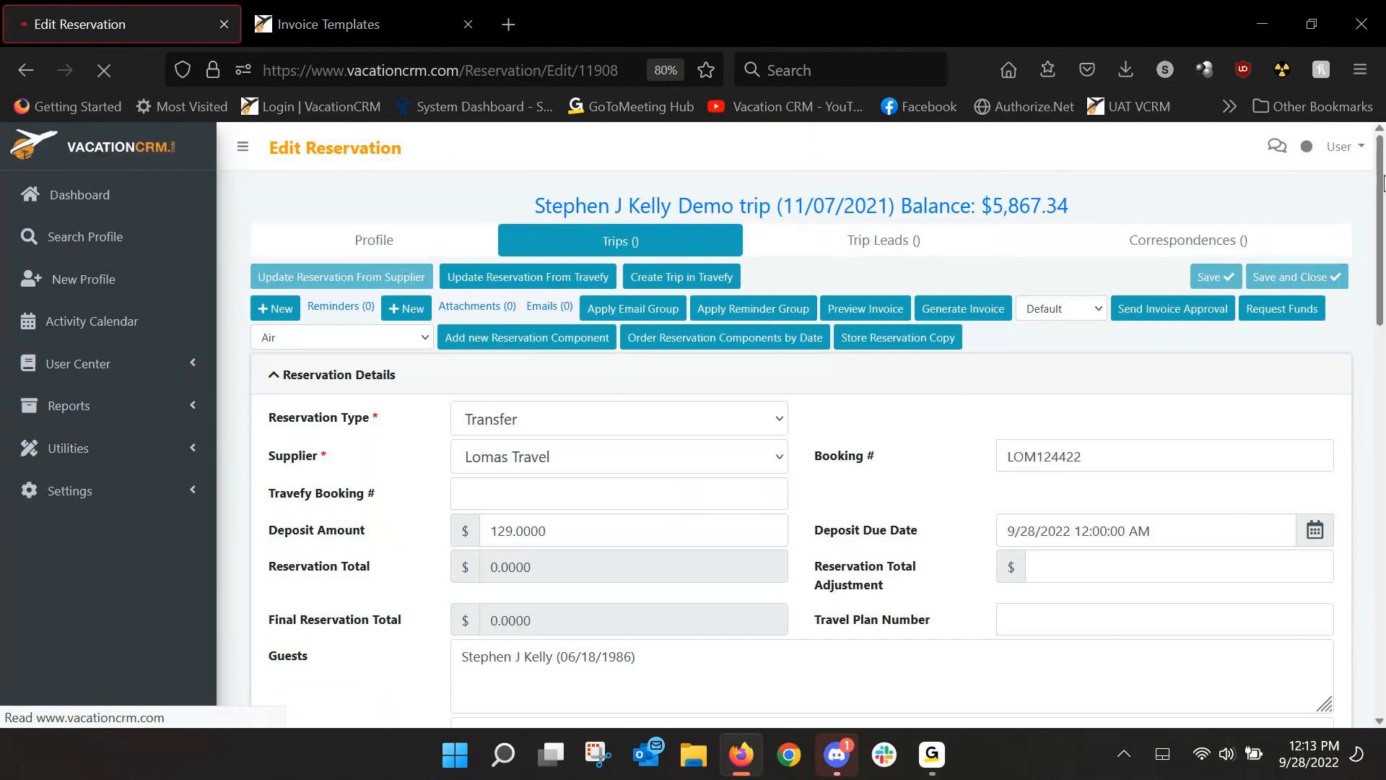
# Choose Transportation as the new component type.
pyautogui.moveTo(1383, 184); pyautogui.dragTo(1337, 175)
pyautogui.click(340, 337)
pyautogui.click(288, 652)
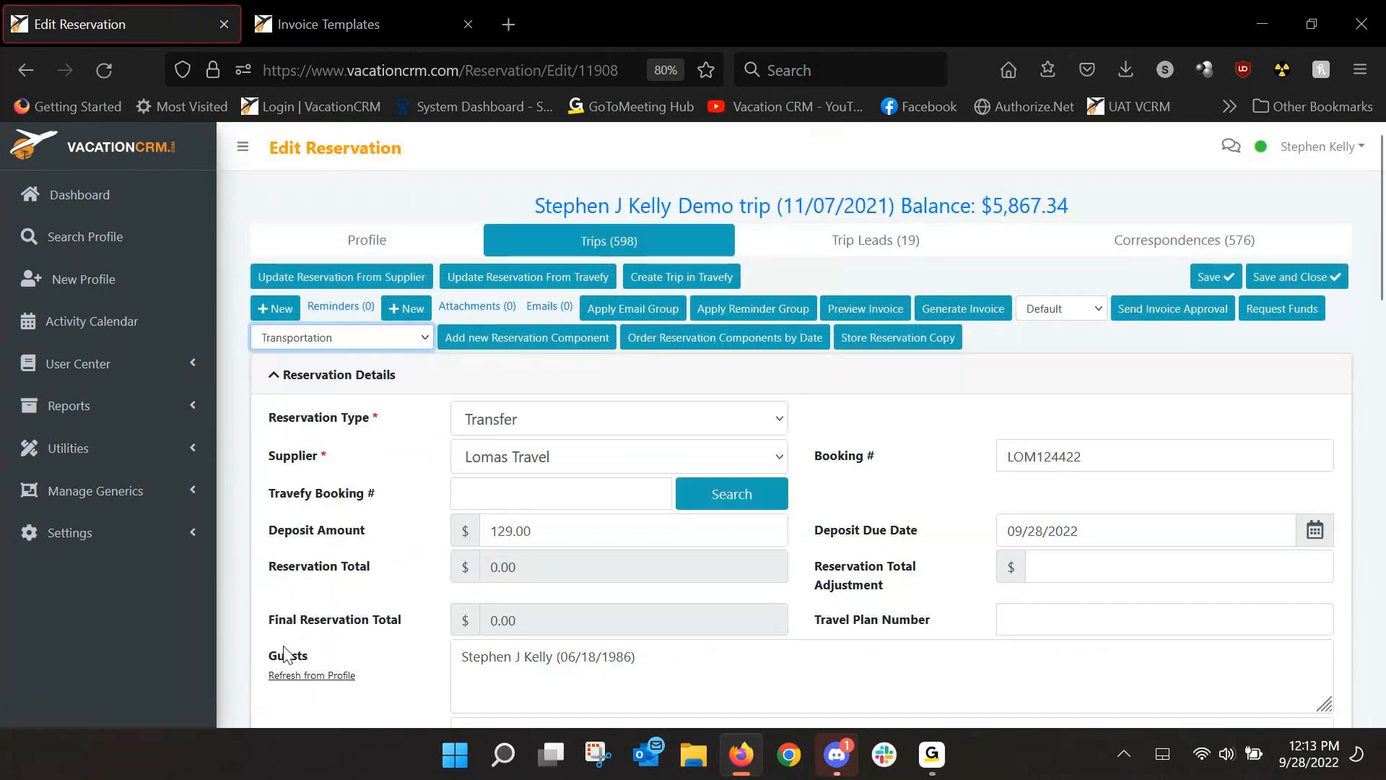
# Add a component imported from the Mexico - Lomas Private Transfers template, priced 129.00, and save.
pyautogui.click(491, 344)
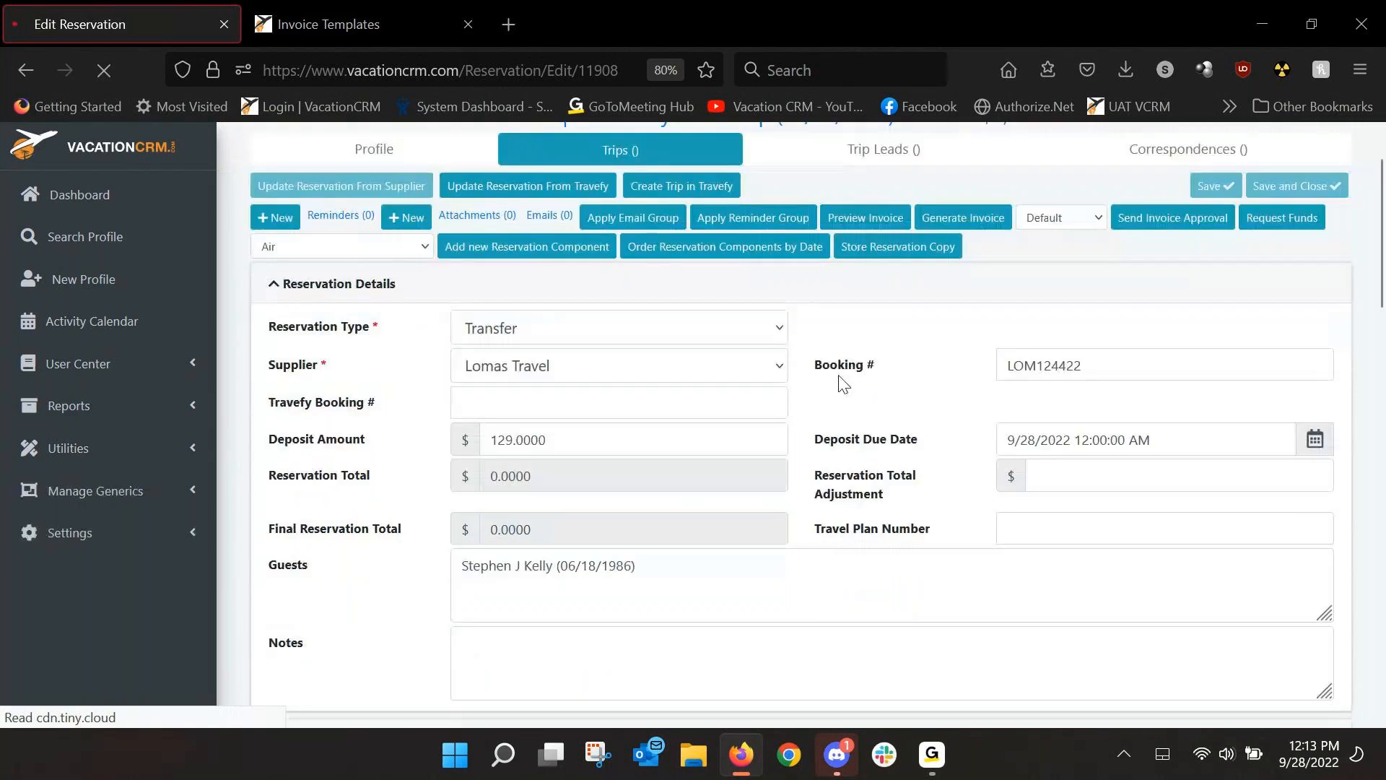
pyautogui.scroll(-8, 834, 399)
pyautogui.scroll(-6, 837, 399)
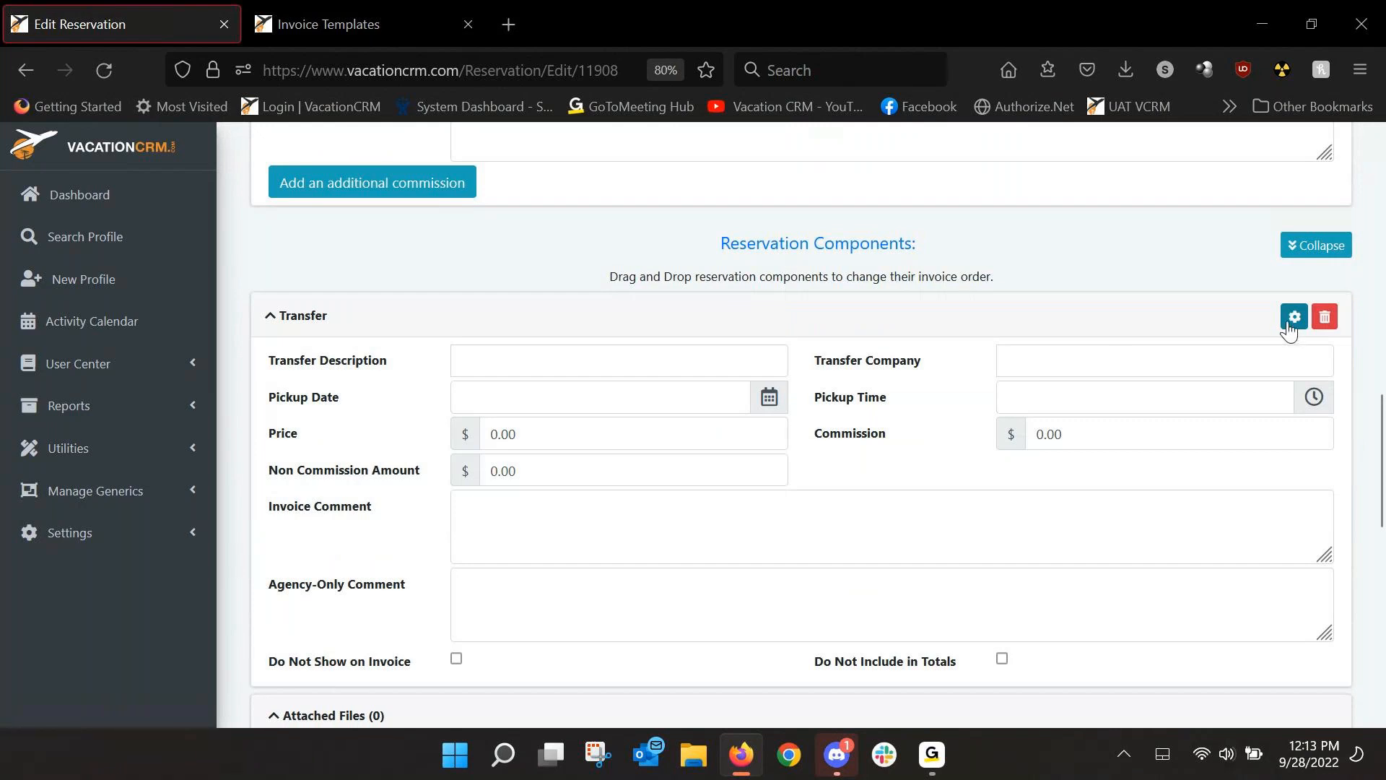
pyautogui.click(1295, 318)
pyautogui.click(1176, 330)
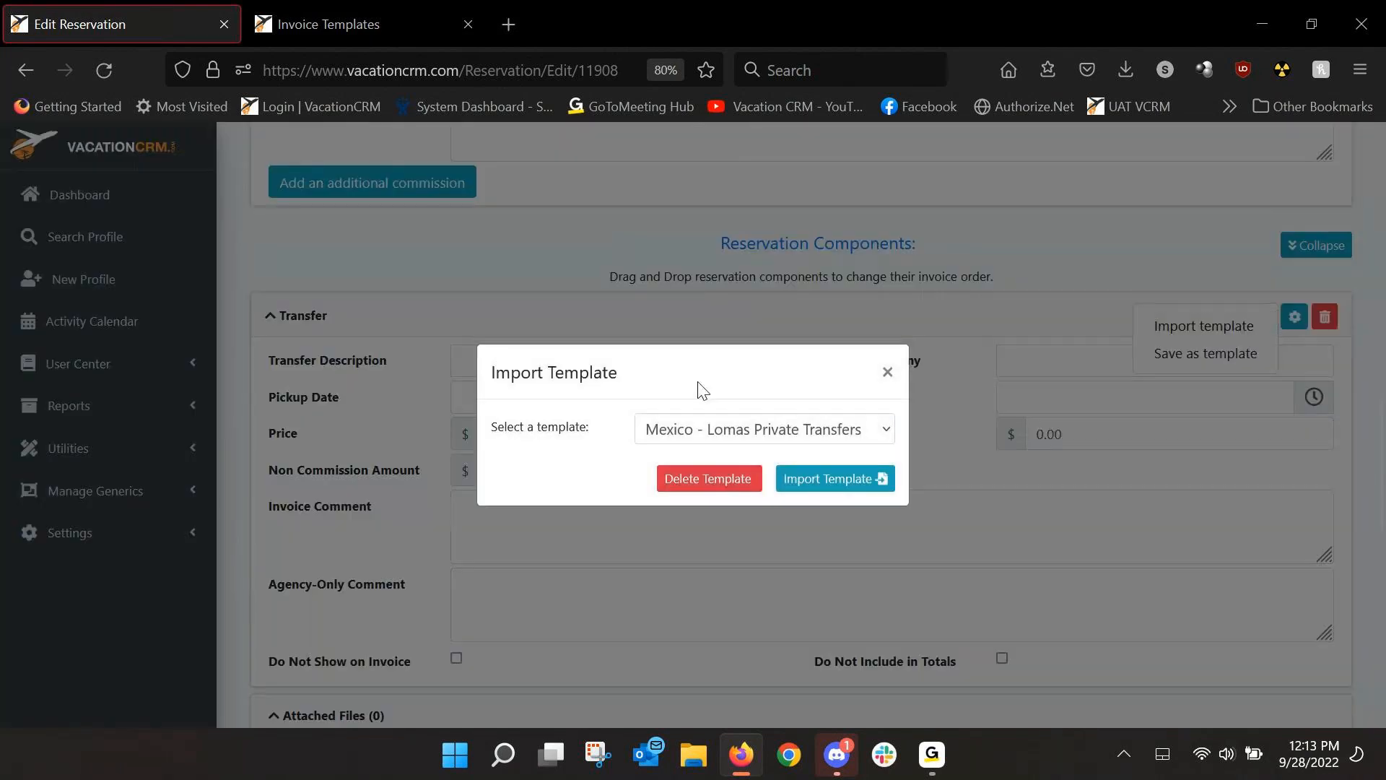
pyautogui.click(818, 481)
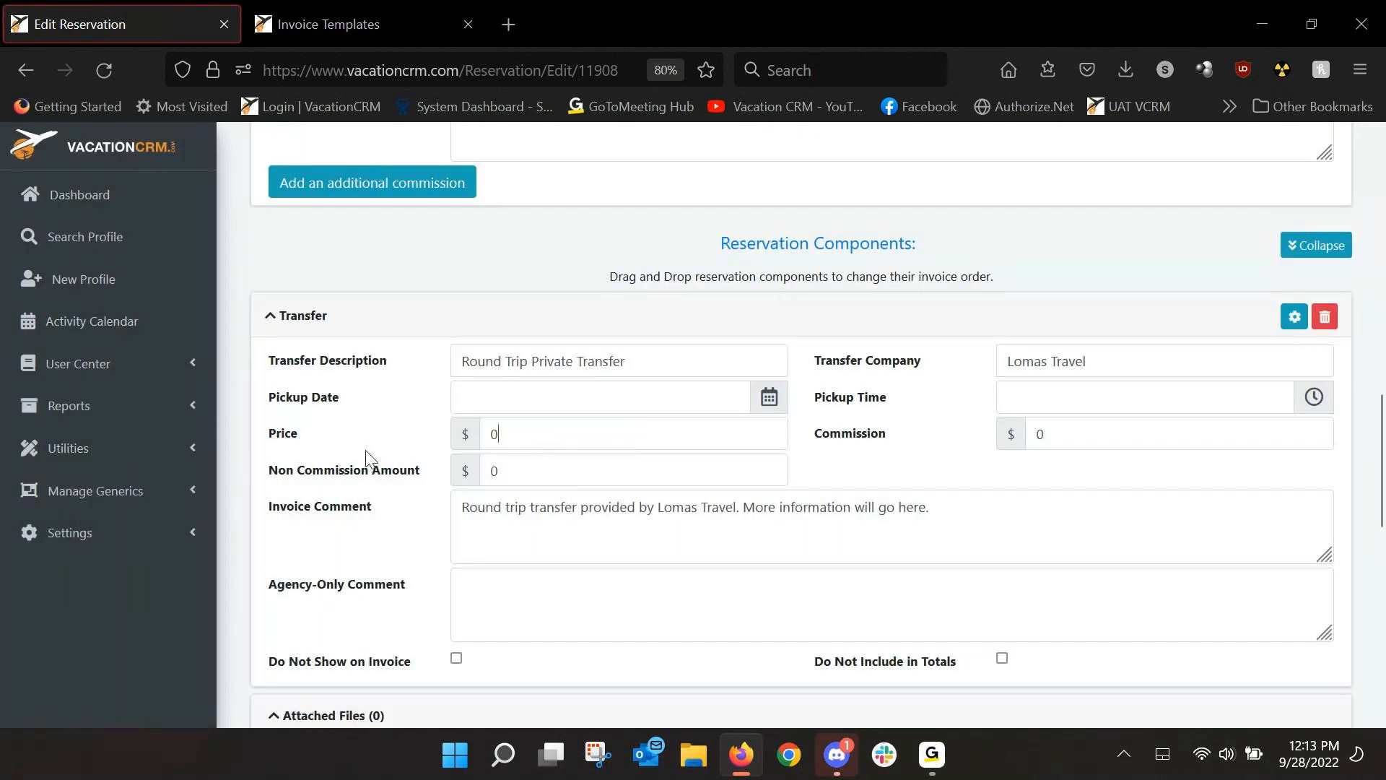
pyautogui.write('129.')
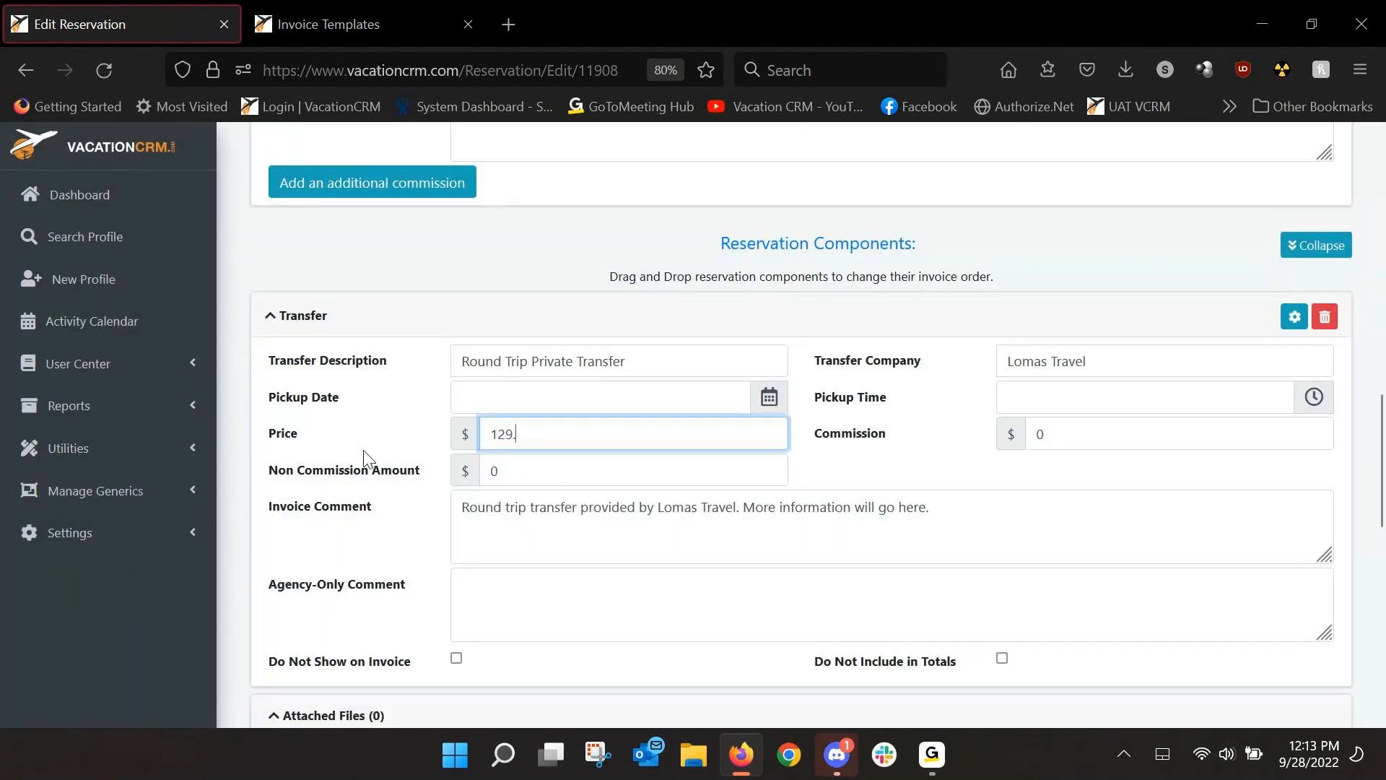
pyautogui.click(636, 547)
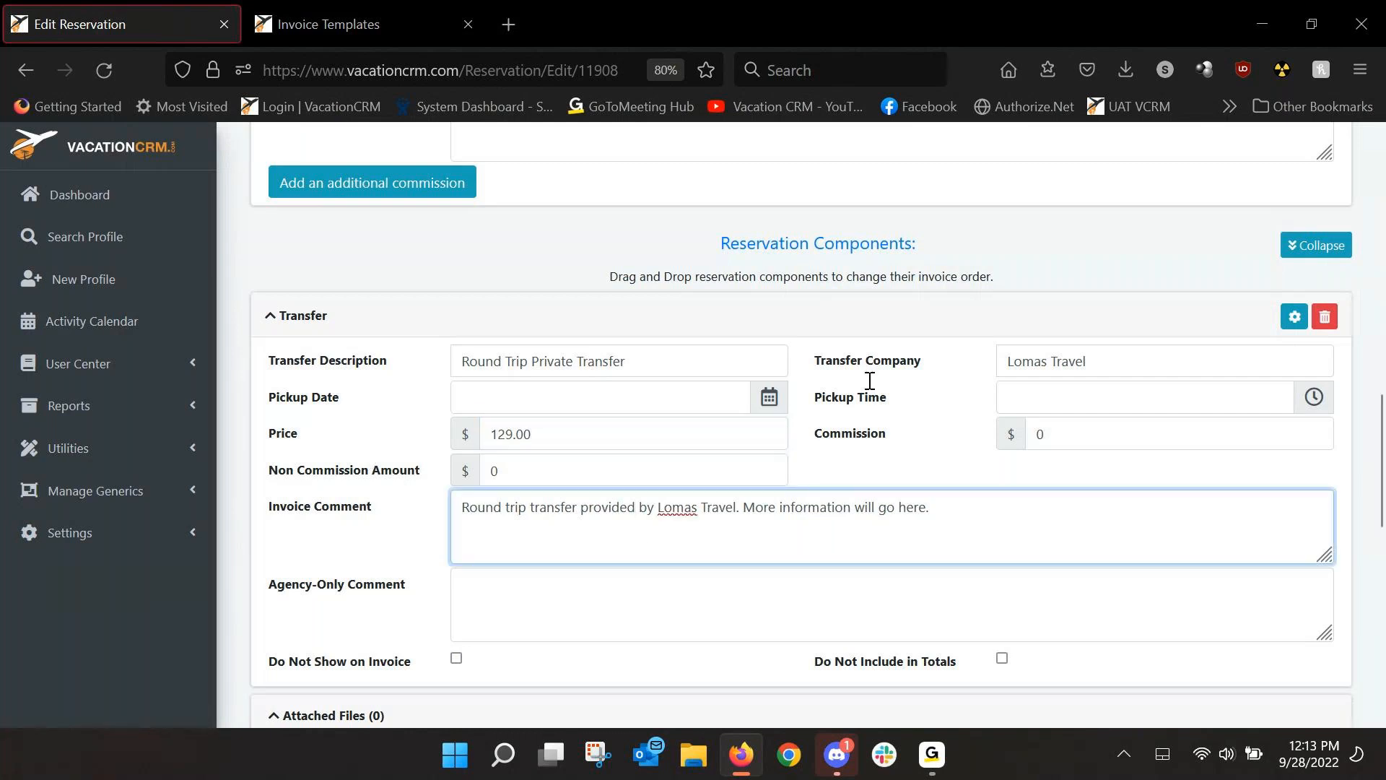
pyautogui.moveTo(1381, 430); pyautogui.dragTo(1380, 166)
pyautogui.click(1208, 277)
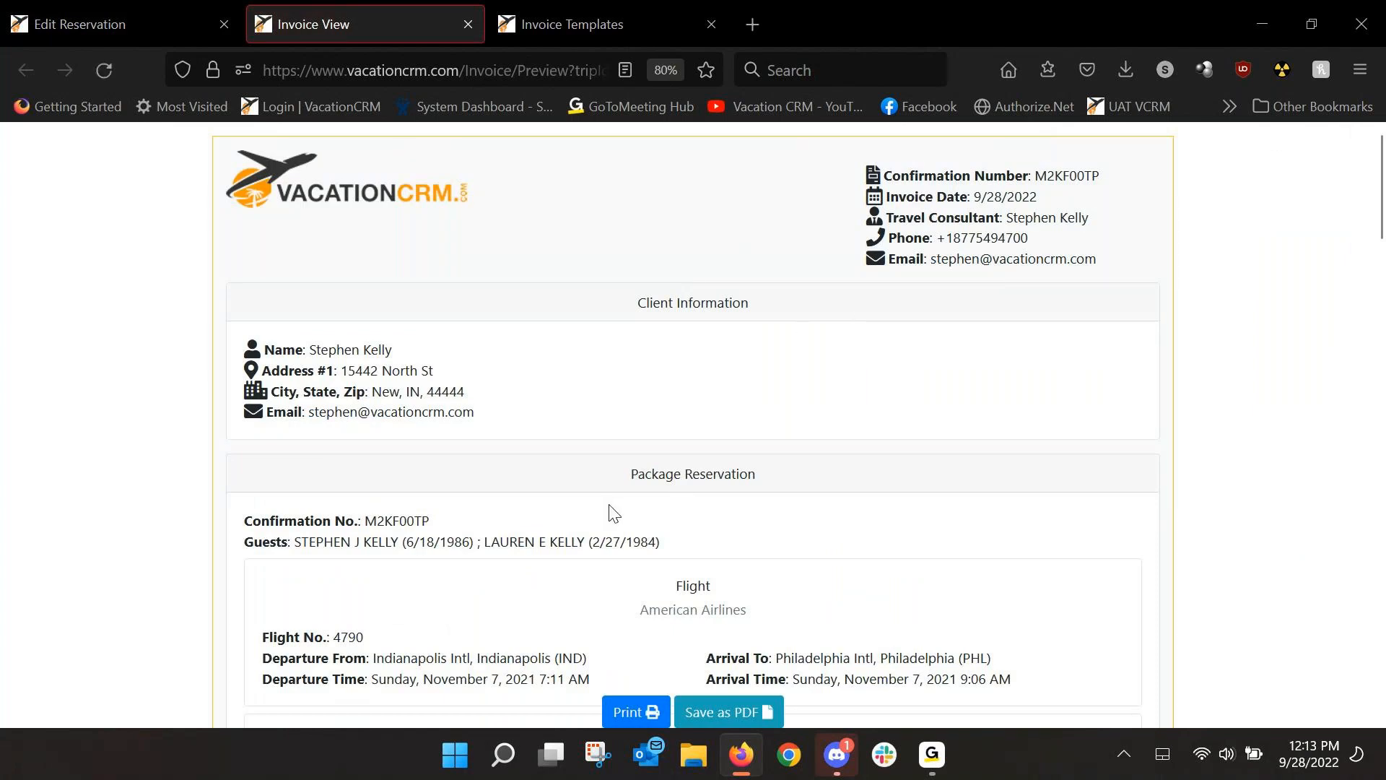
# Scroll the invoice preview to the $129.00 Lomas Travel transfer and $5,996.34 trip balance.
pyautogui.moveTo(623, 476); pyautogui.dragTo(760, 475)
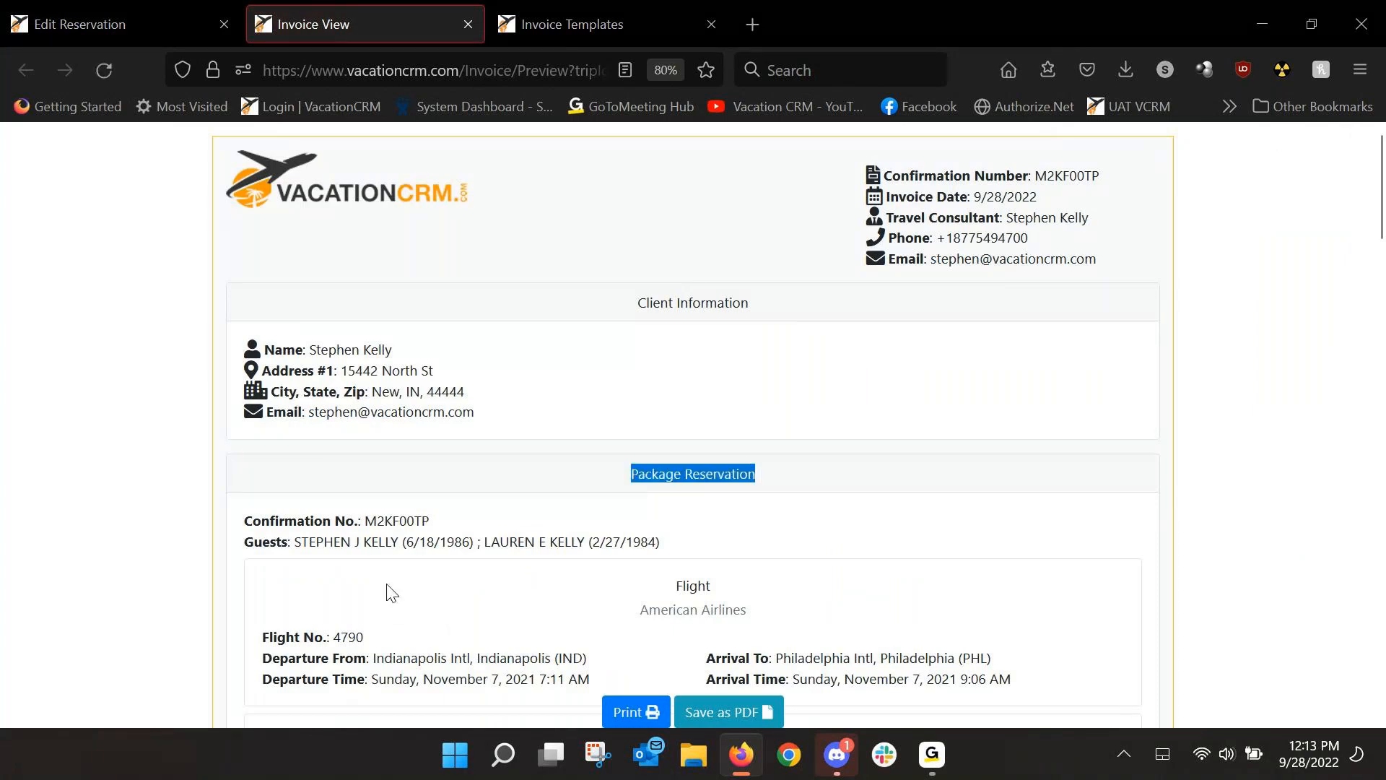
pyautogui.scroll(-3, 405, 582)
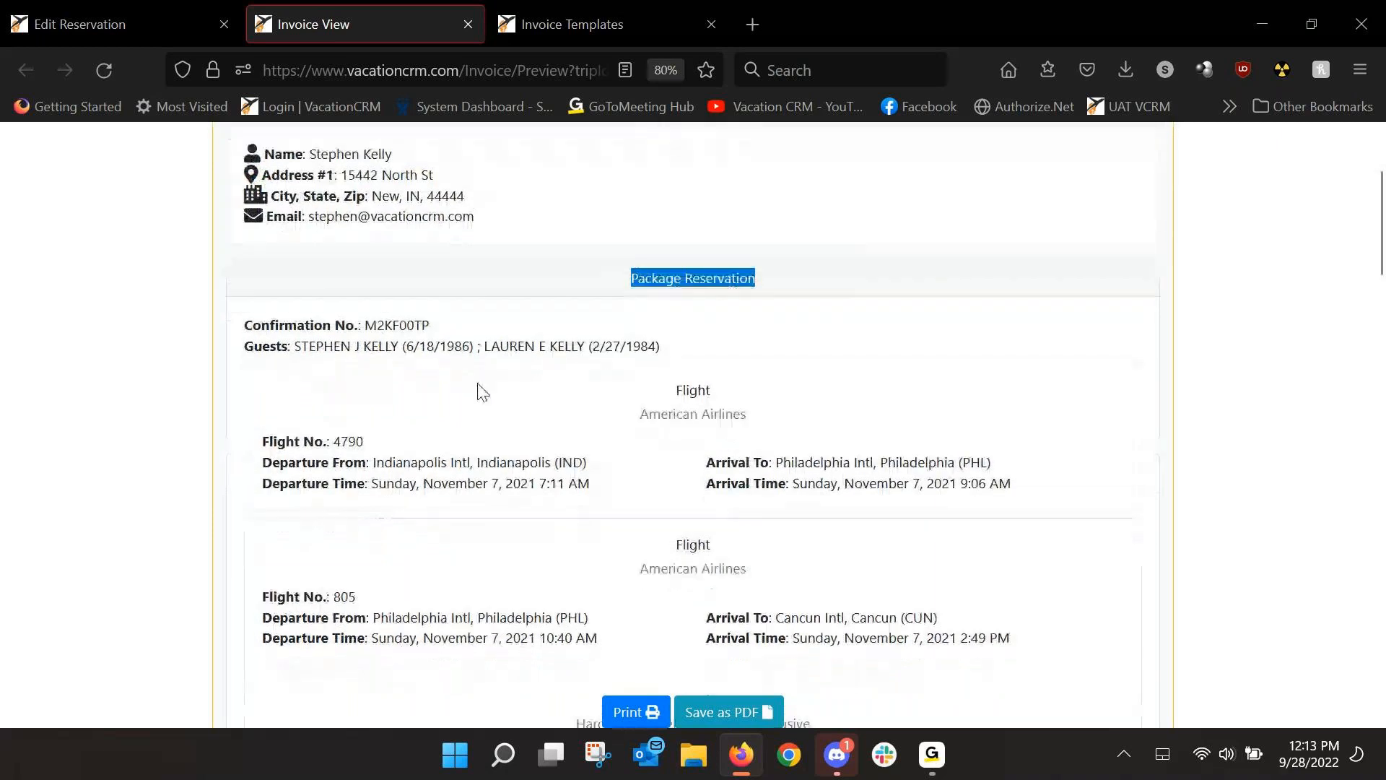
pyautogui.scroll(-10, 483, 392)
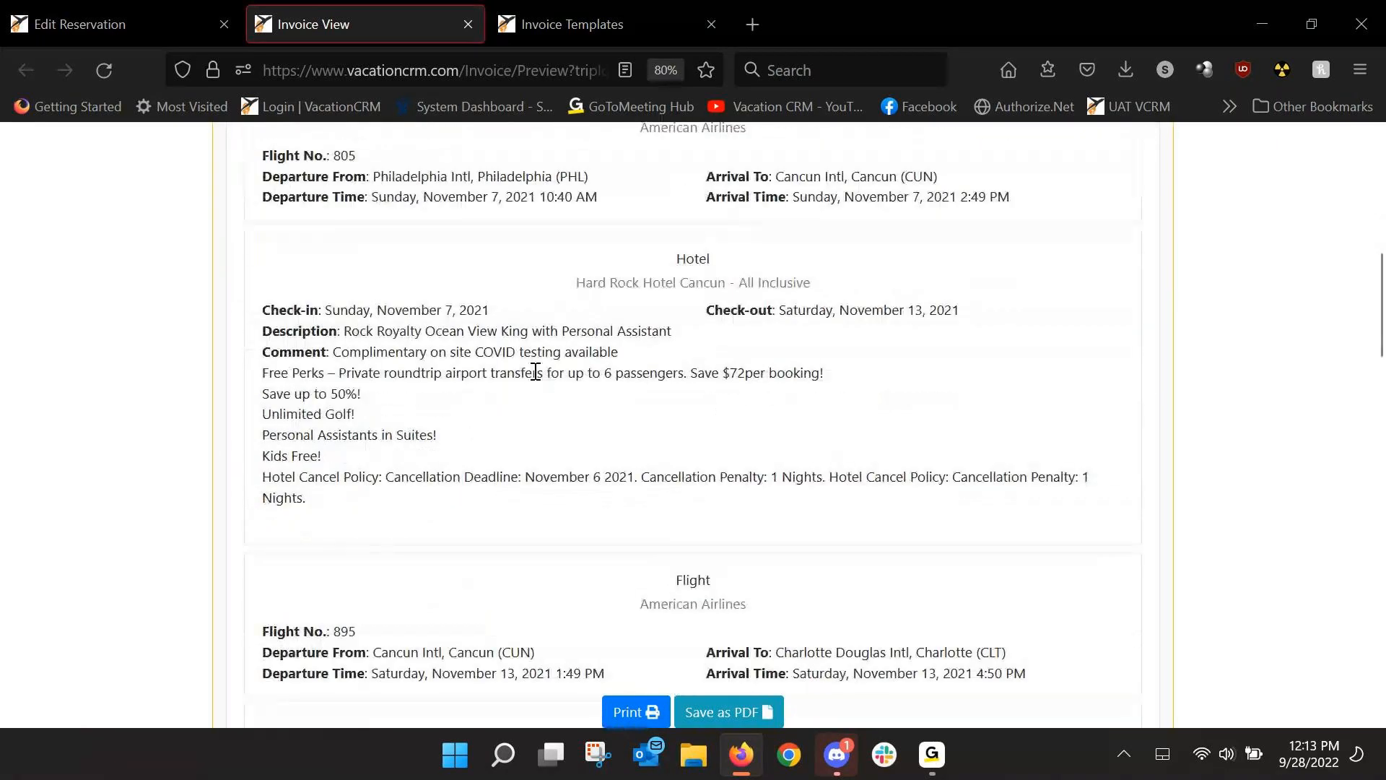
pyautogui.scroll(-5, 538, 379)
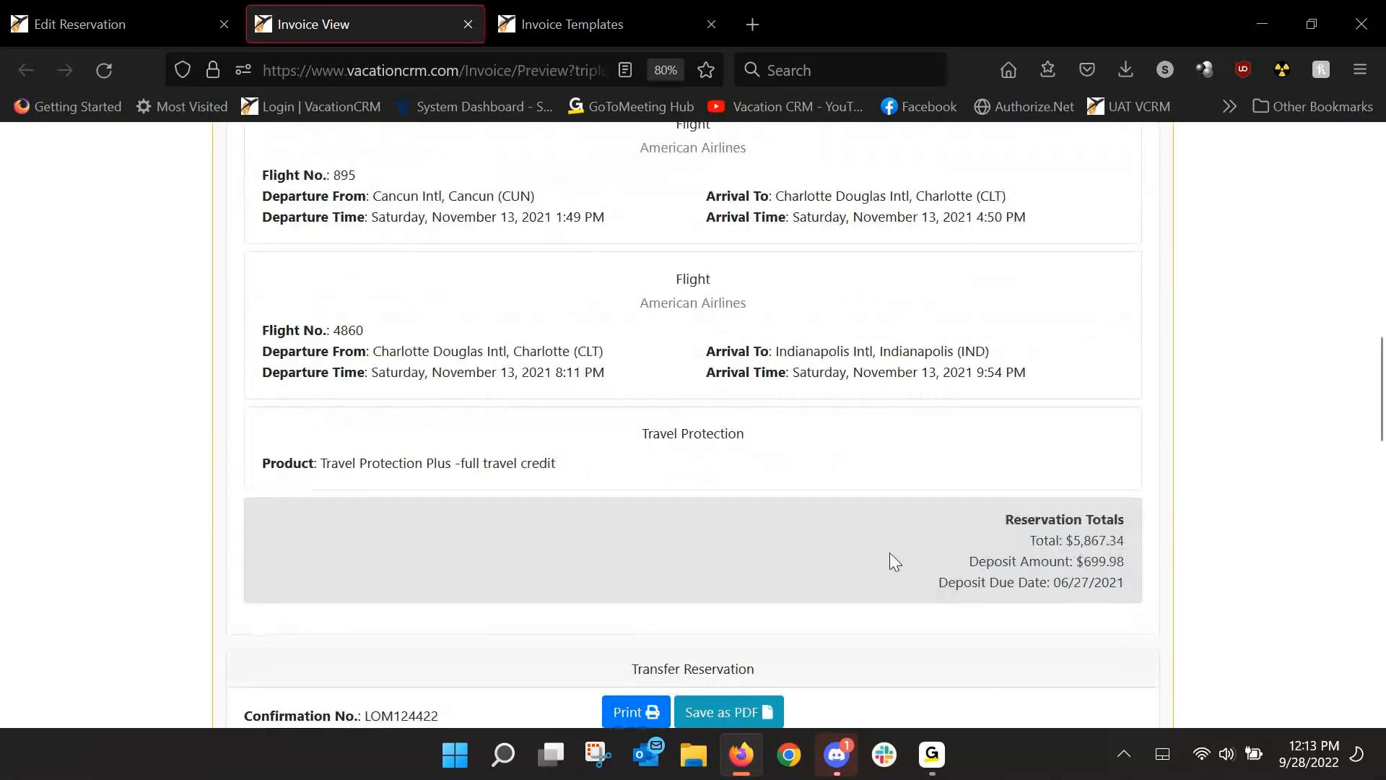
pyautogui.scroll(-4, 889, 559)
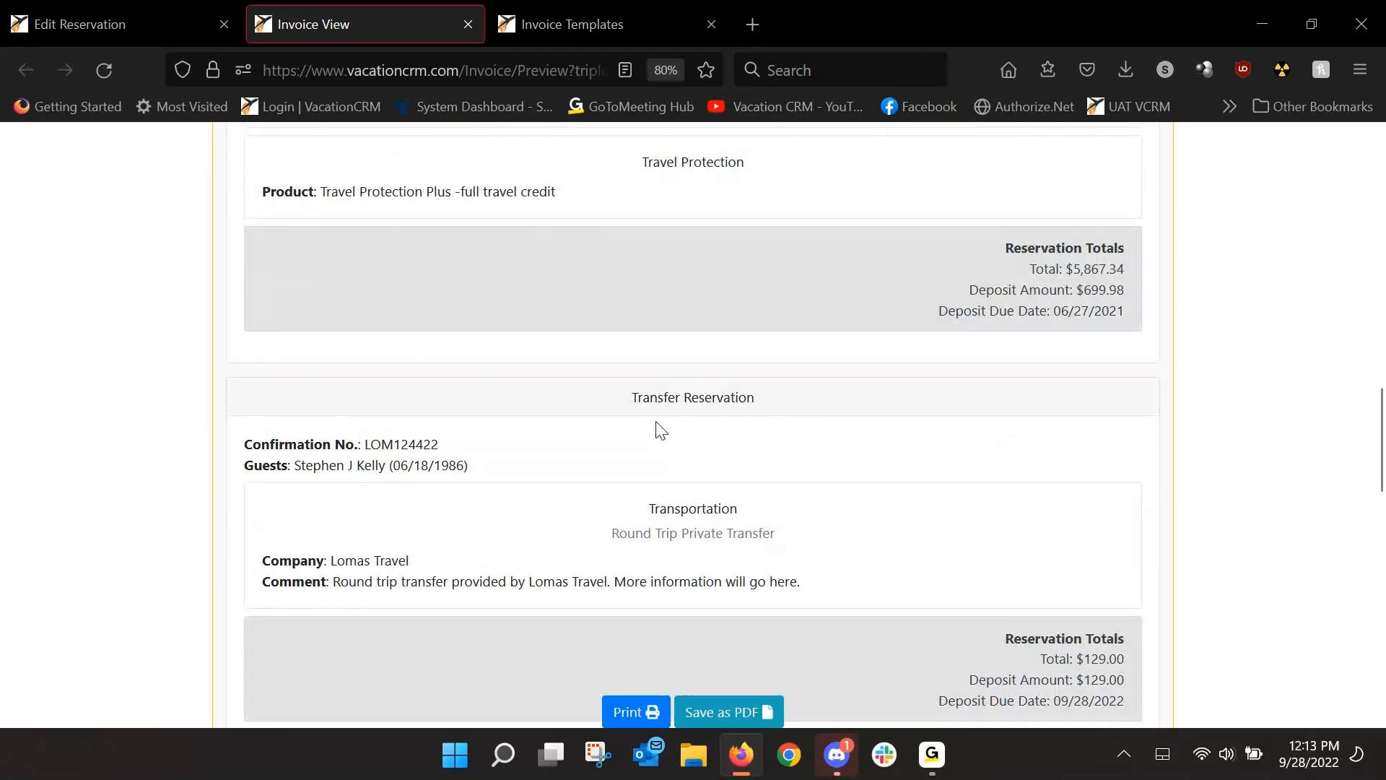
pyautogui.scroll(-1, 724, 464)
pyautogui.scroll(-1, 1105, 577)
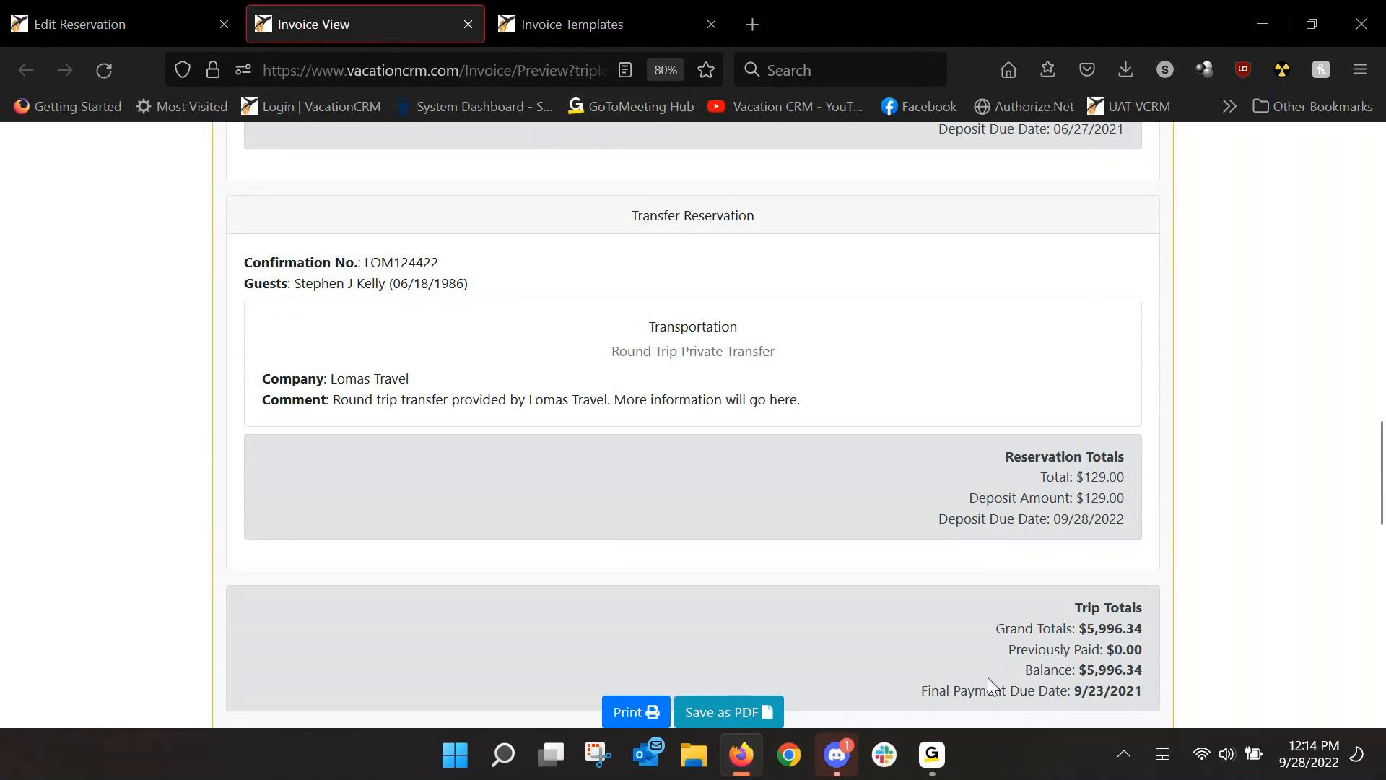
pyautogui.scroll(-3, 707, 344)
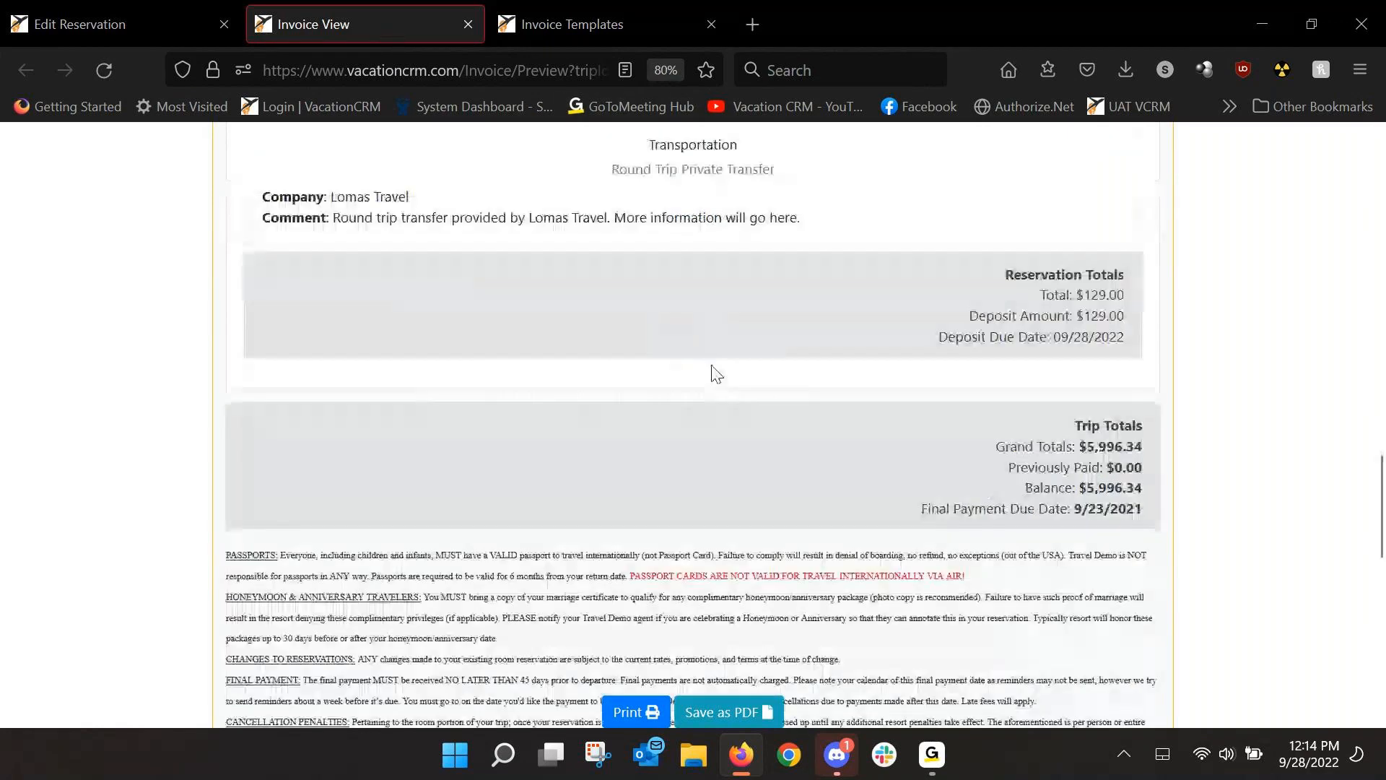
pyautogui.scroll(4, 606, 334)
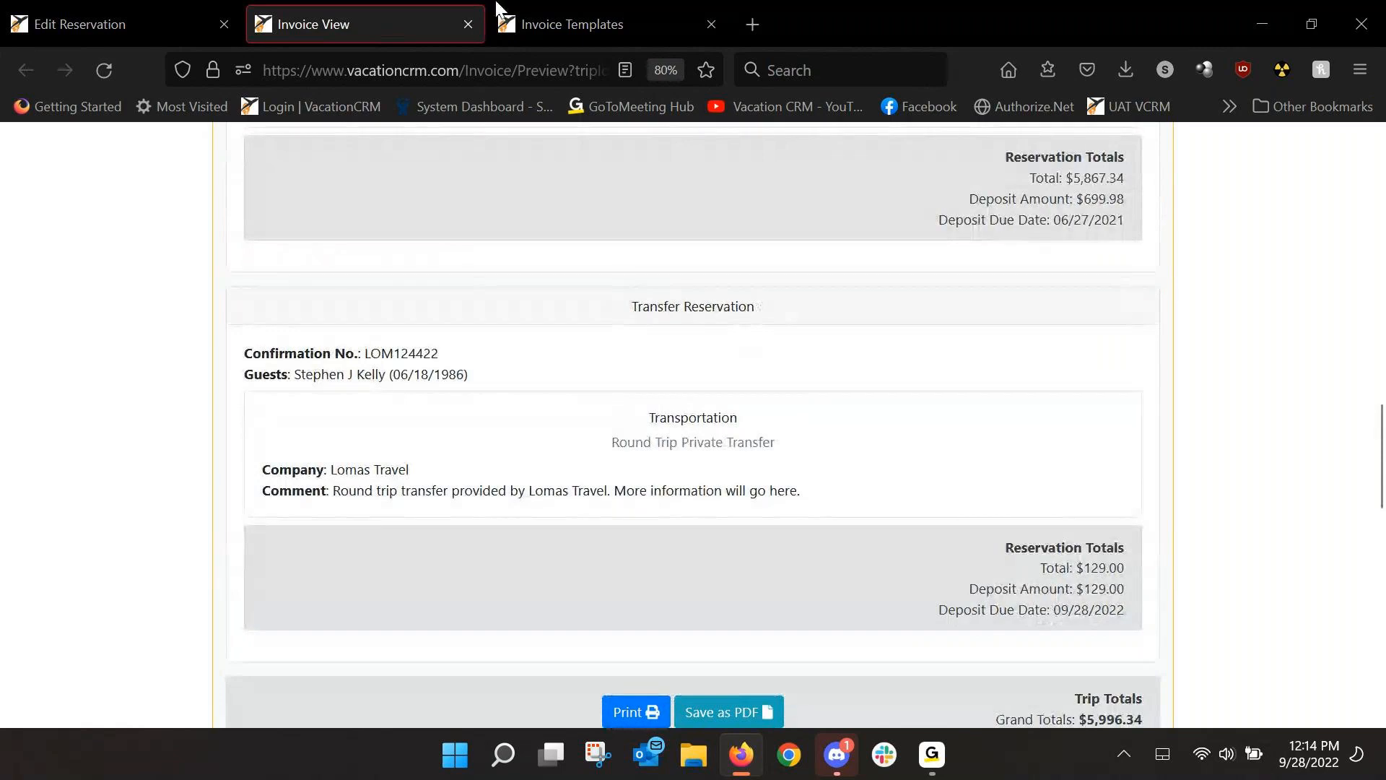
# Move Lomas Travel transfer 11908 above package 11907 in the trip's invoice order.
pyautogui.click(463, 25)
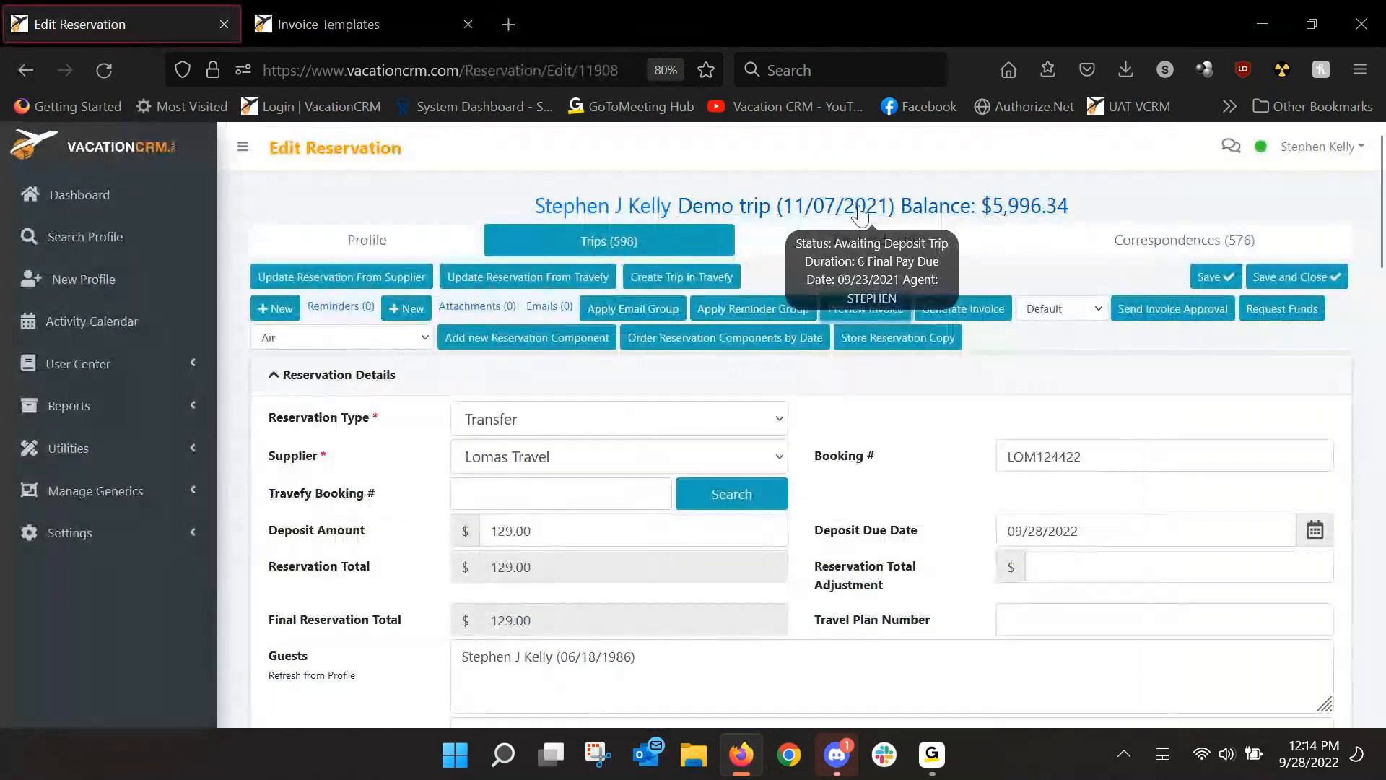
pyautogui.click(859, 211)
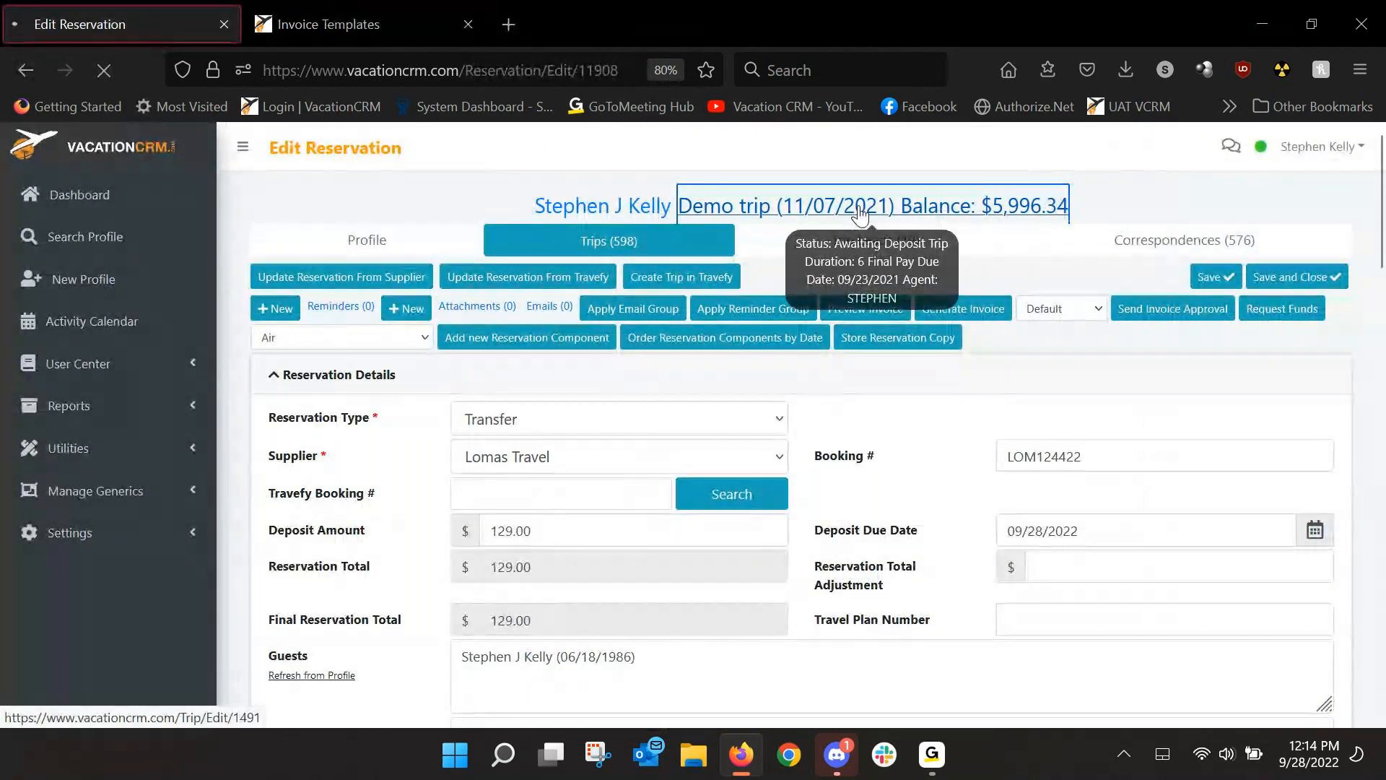
pyautogui.scroll(-4, 856, 412)
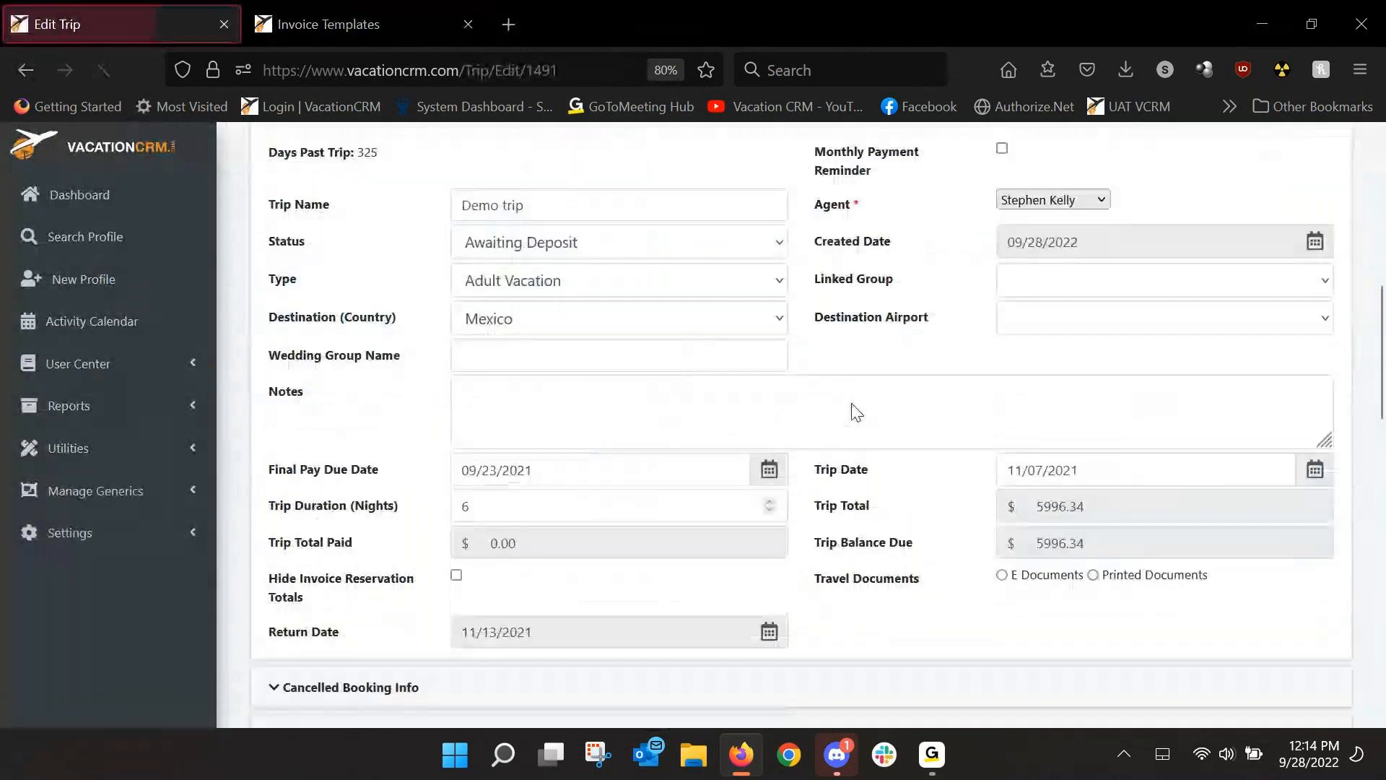
pyautogui.scroll(-7, 856, 412)
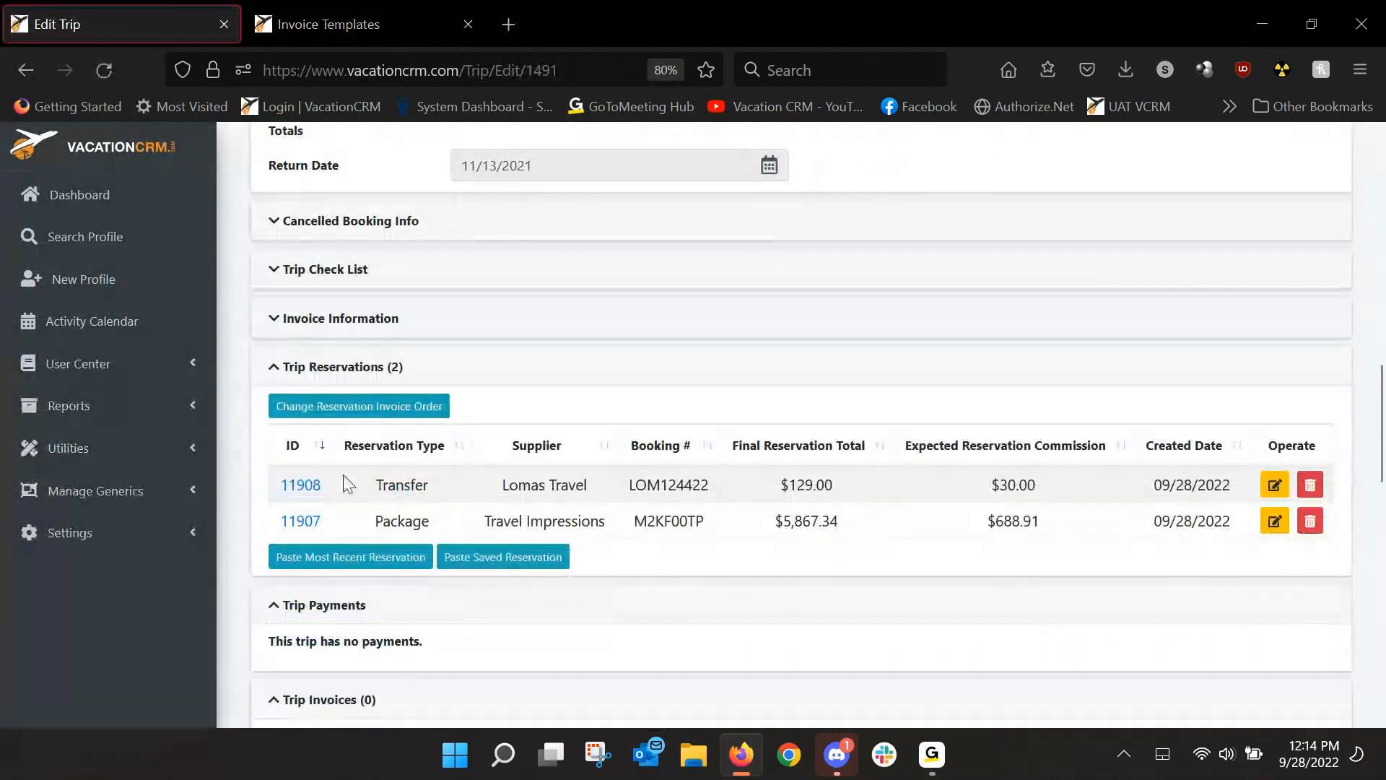
pyautogui.click(361, 408)
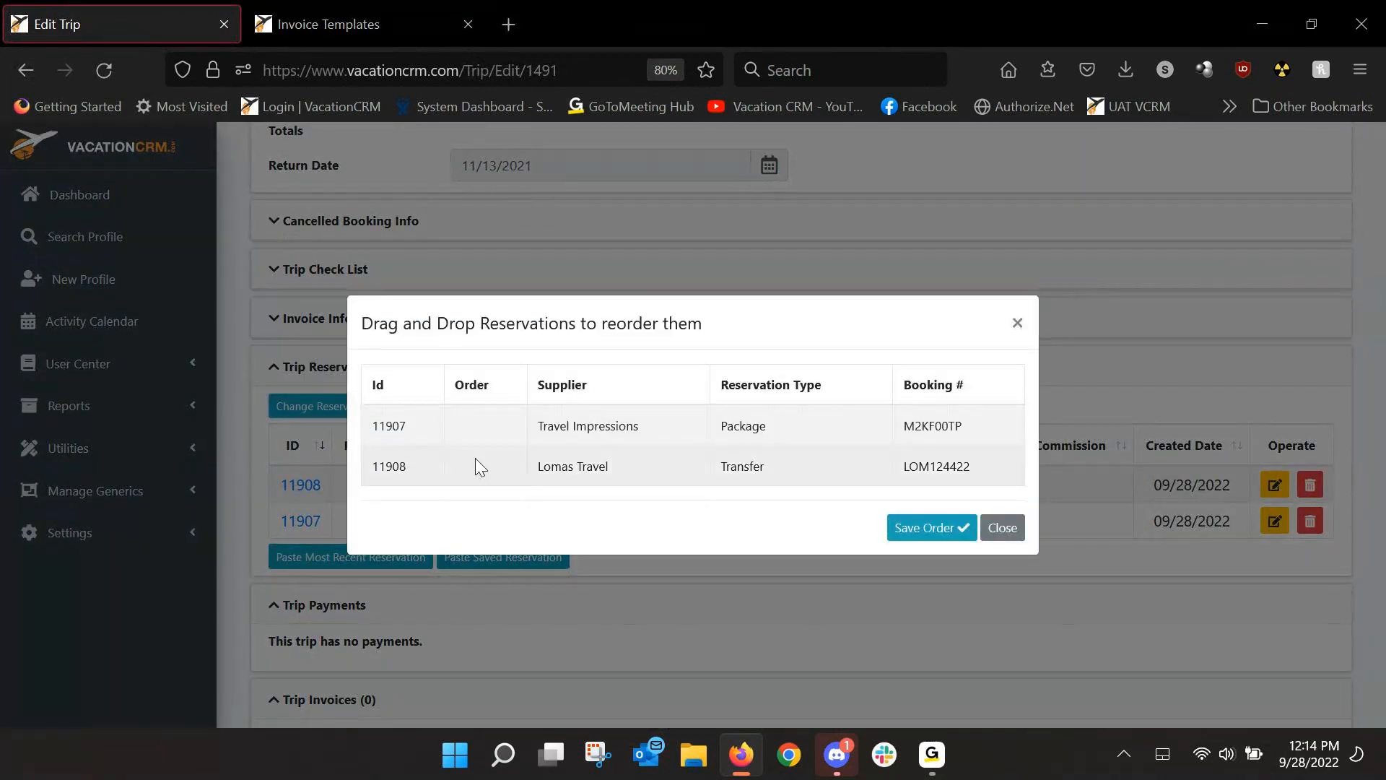
pyautogui.moveTo(558, 468); pyautogui.dragTo(578, 433)
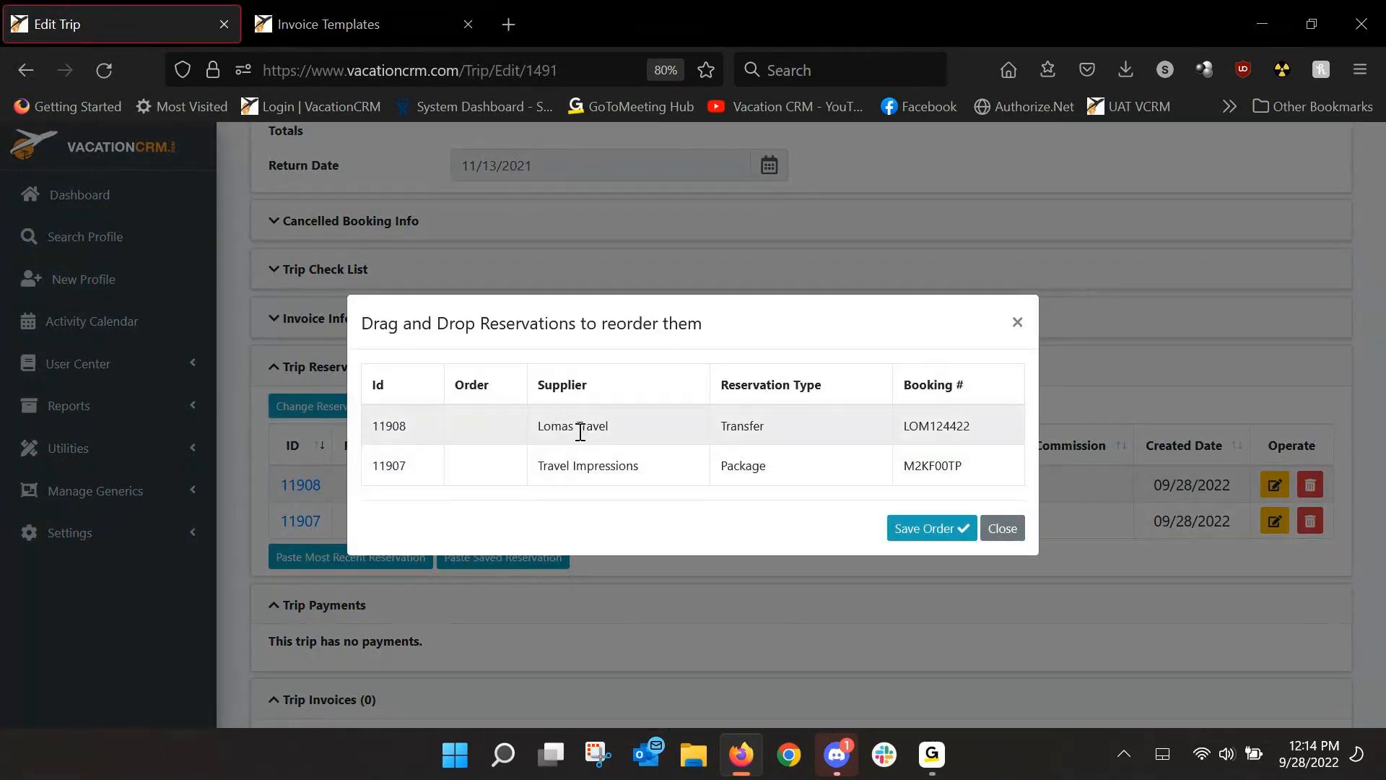
pyautogui.click(938, 530)
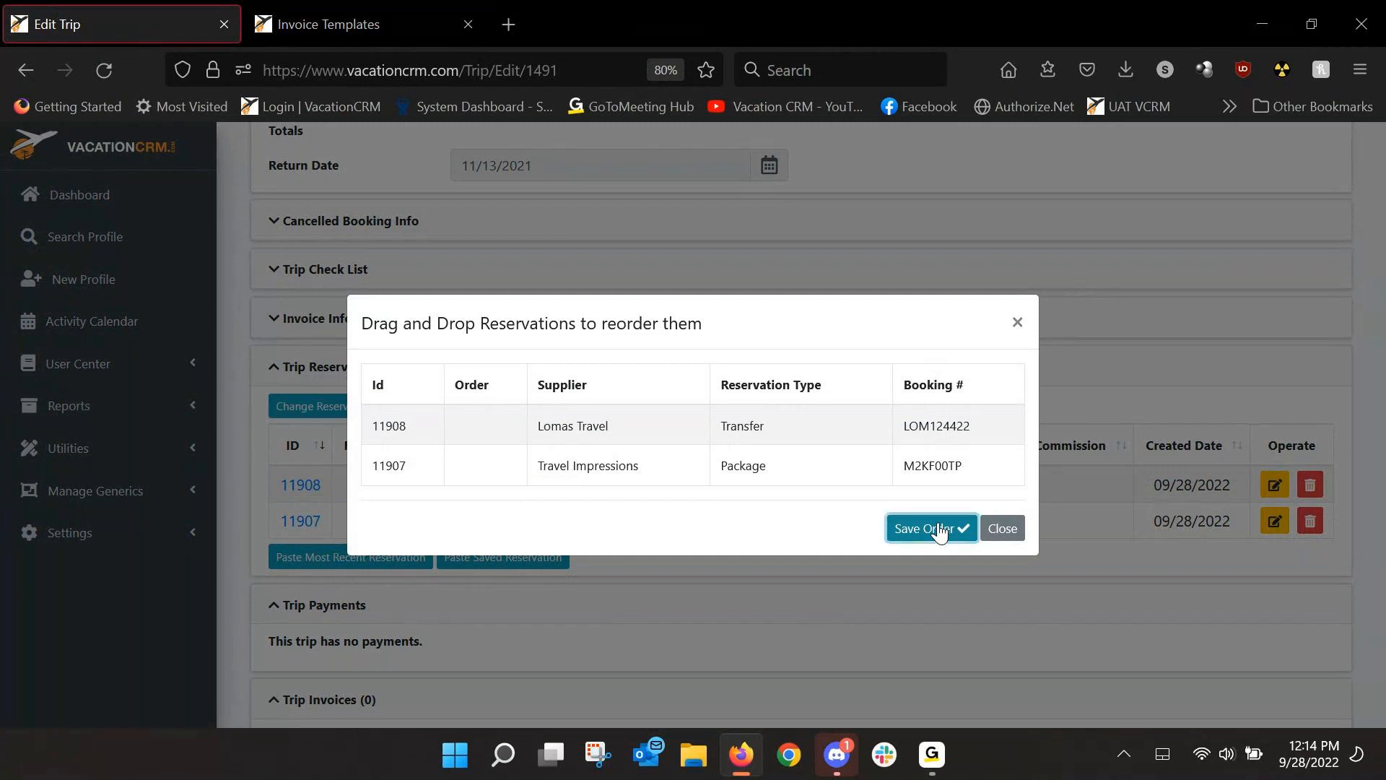
# Save the trip, confirming the Check Trip warning about the past trip date.
pyautogui.scroll(5, 1370, 284)
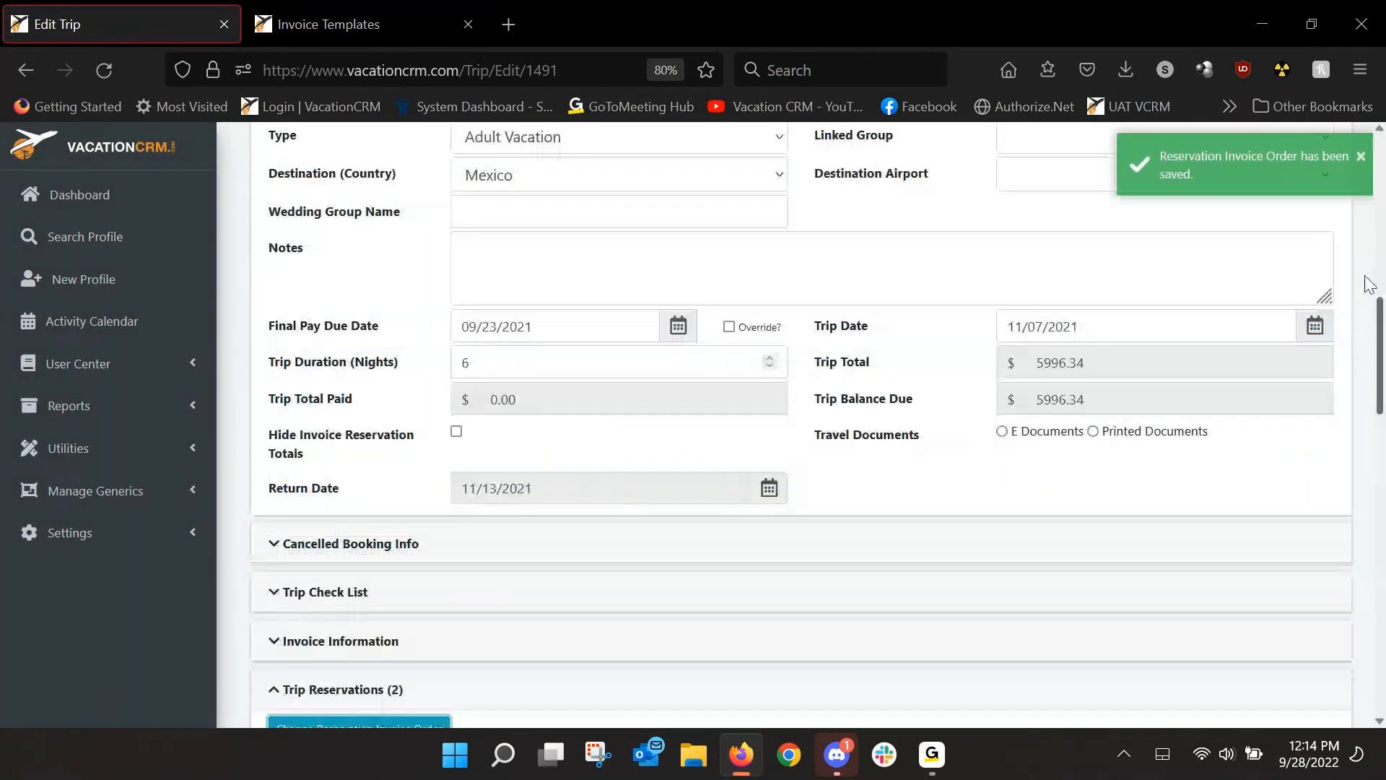
pyautogui.scroll(5, 1370, 284)
pyautogui.click(1216, 275)
pyautogui.click(823, 480)
pyautogui.click(863, 319)
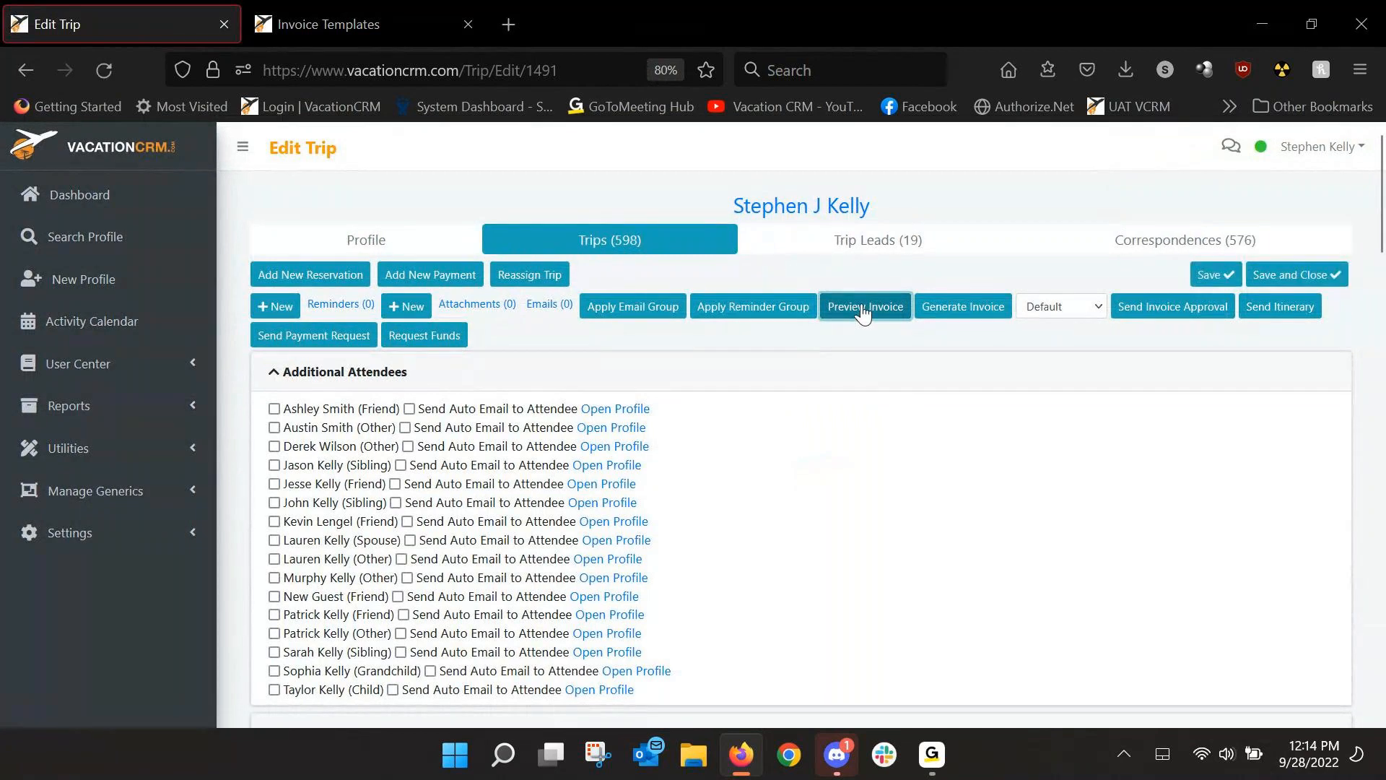
pyautogui.click(863, 308)
pyautogui.scroll(-2, 705, 393)
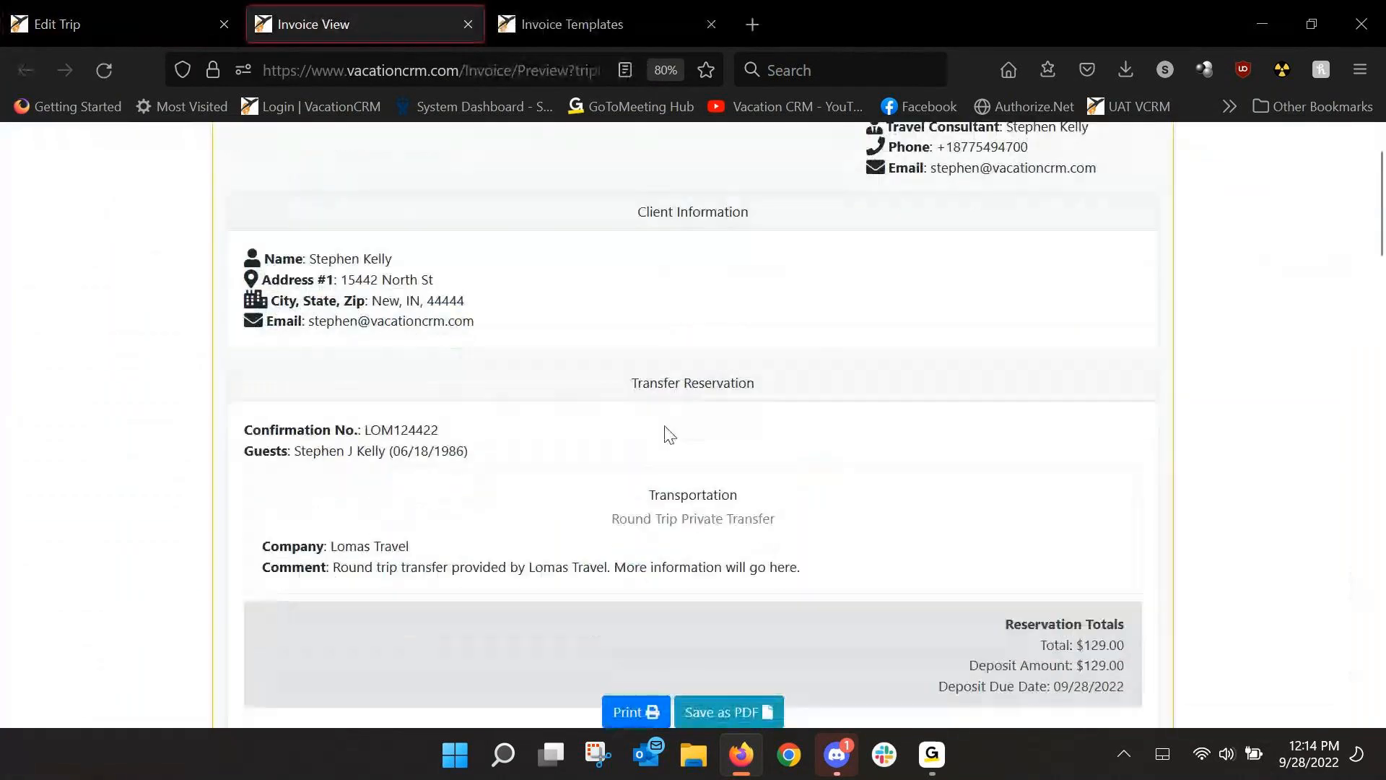
pyautogui.scroll(-5, 506, 485)
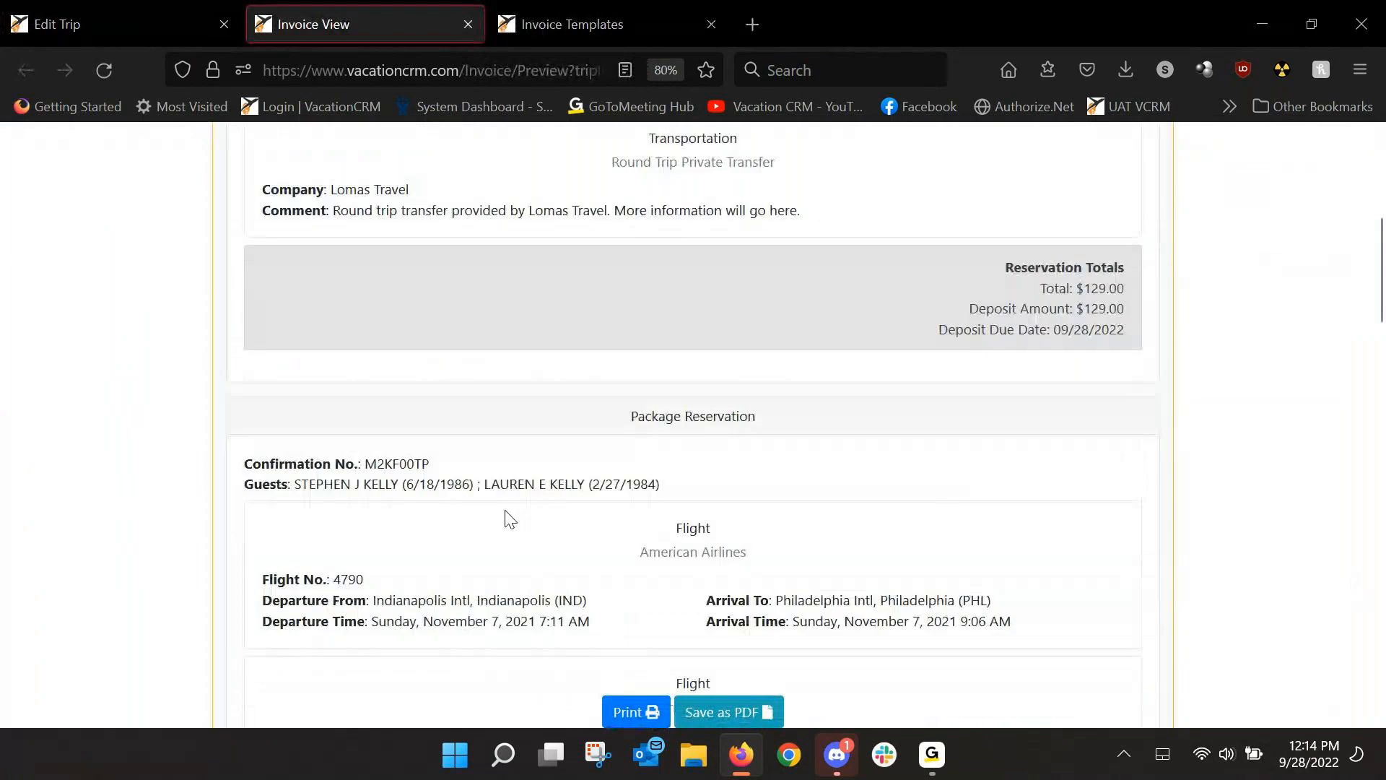
pyautogui.scroll(8, 688, 518)
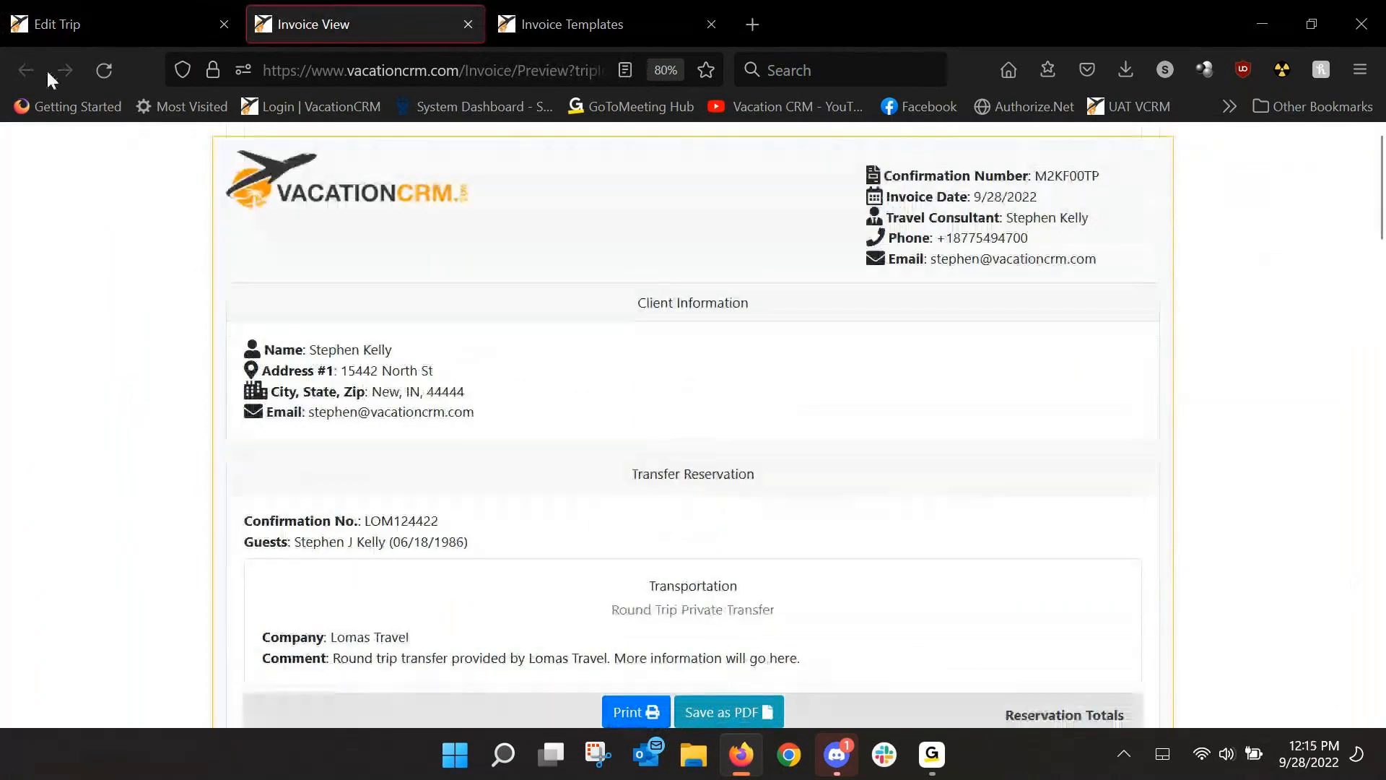
pyautogui.scroll(-3, 1073, 486)
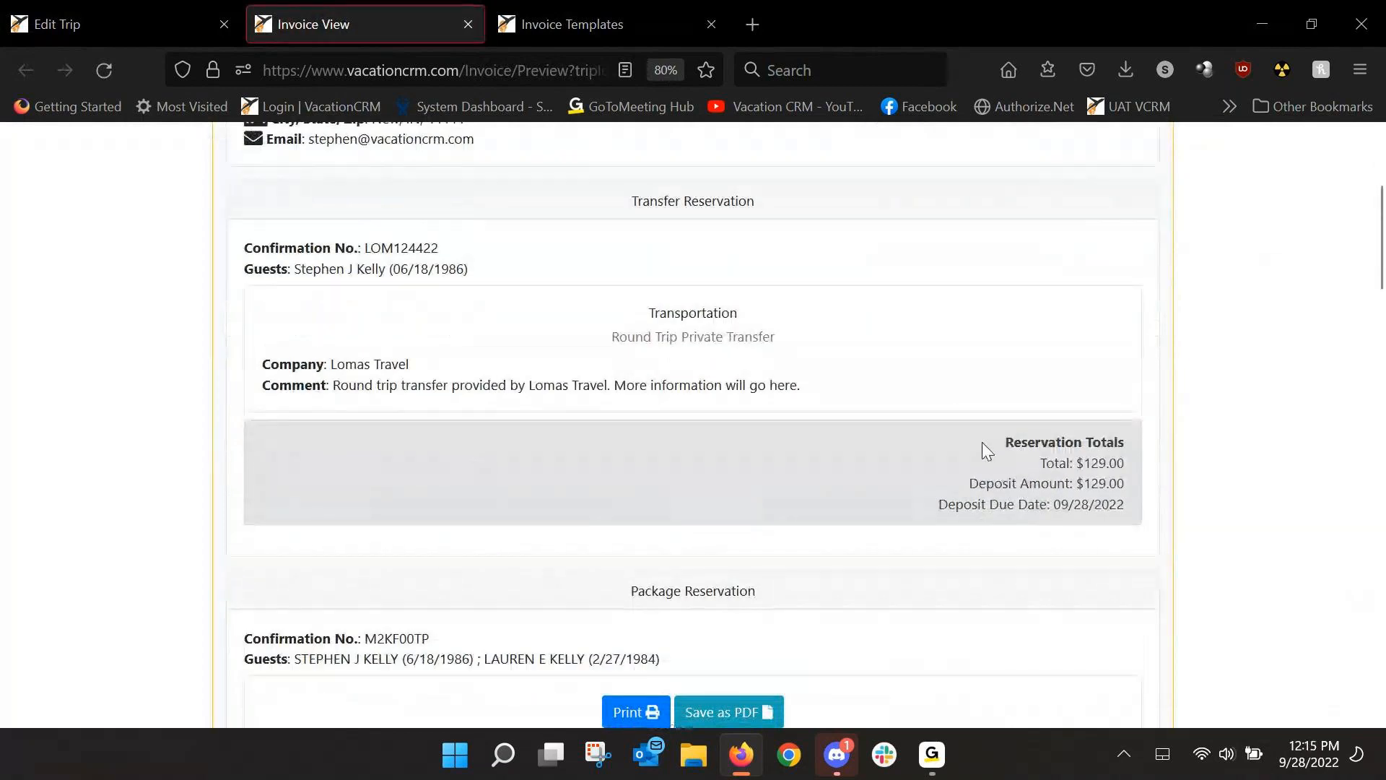
pyautogui.scroll(-5, 1083, 486)
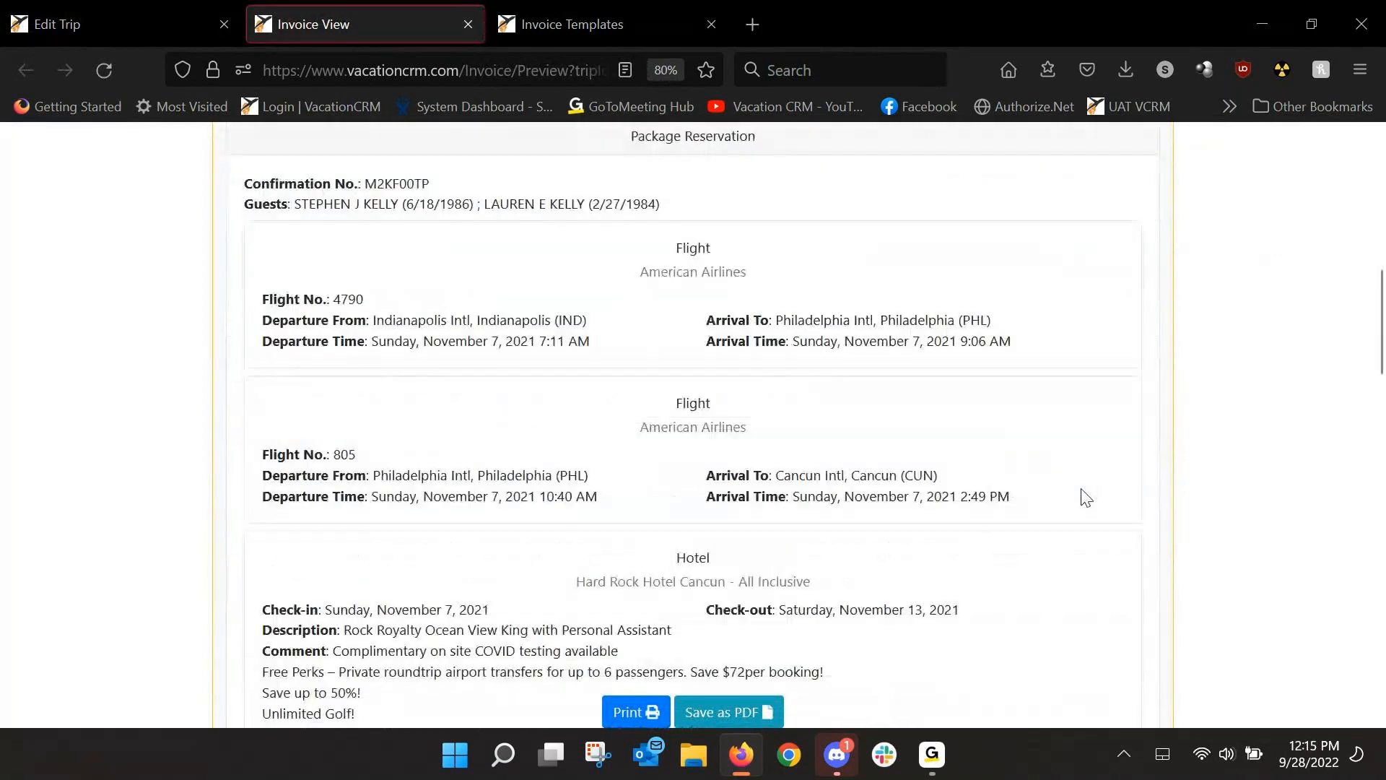
pyautogui.scroll(-7, 1085, 498)
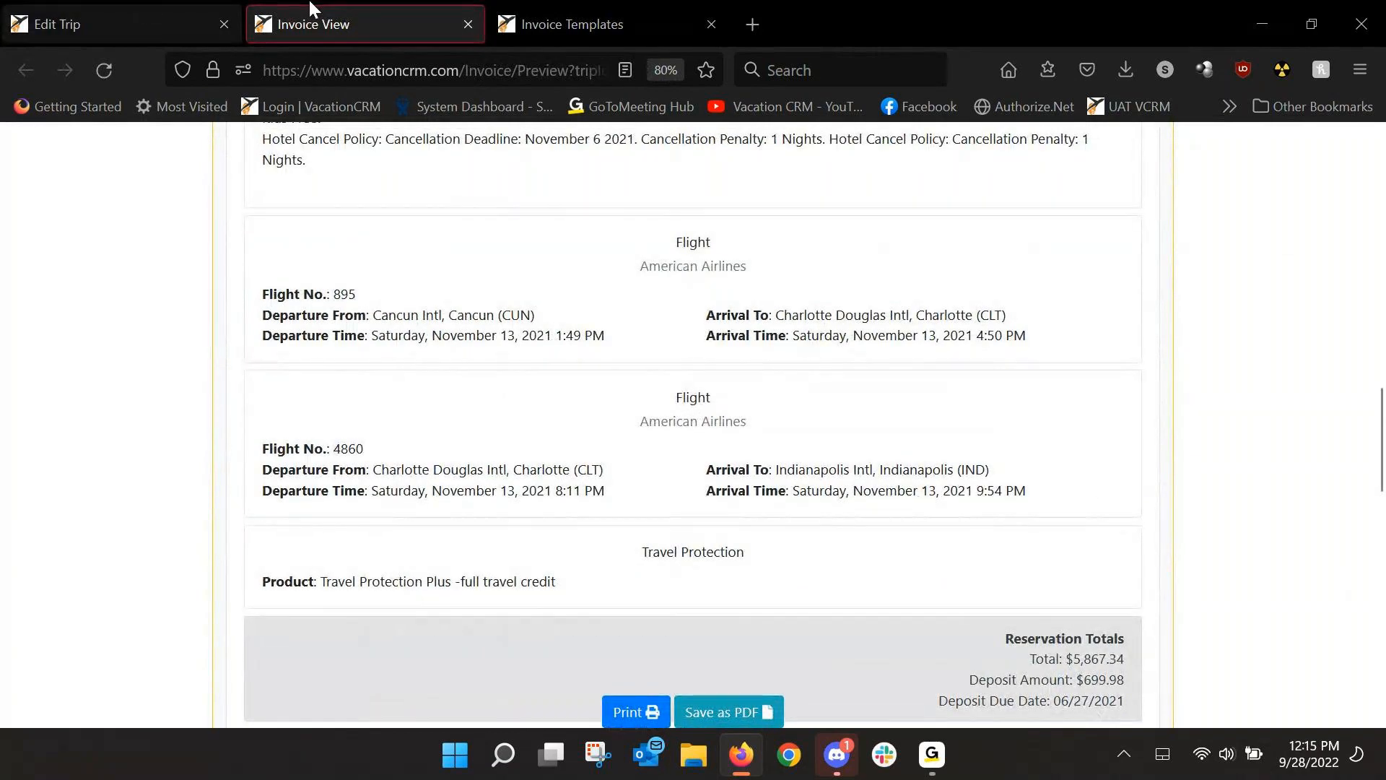
pyautogui.click(464, 18)
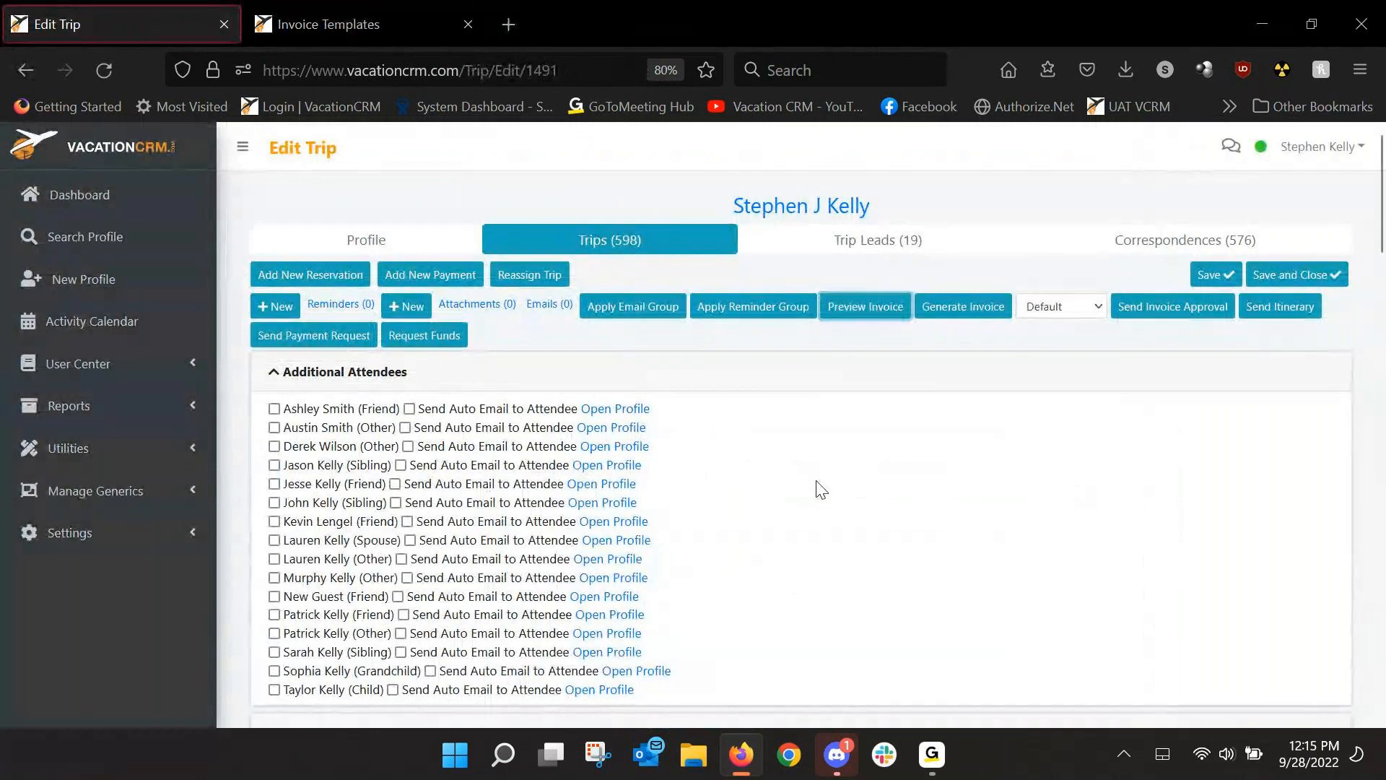
# Tick Hide Invoice Reservation Totals and save the trip, confirming the past-date Check Trip warning.
pyautogui.scroll(-10, 821, 490)
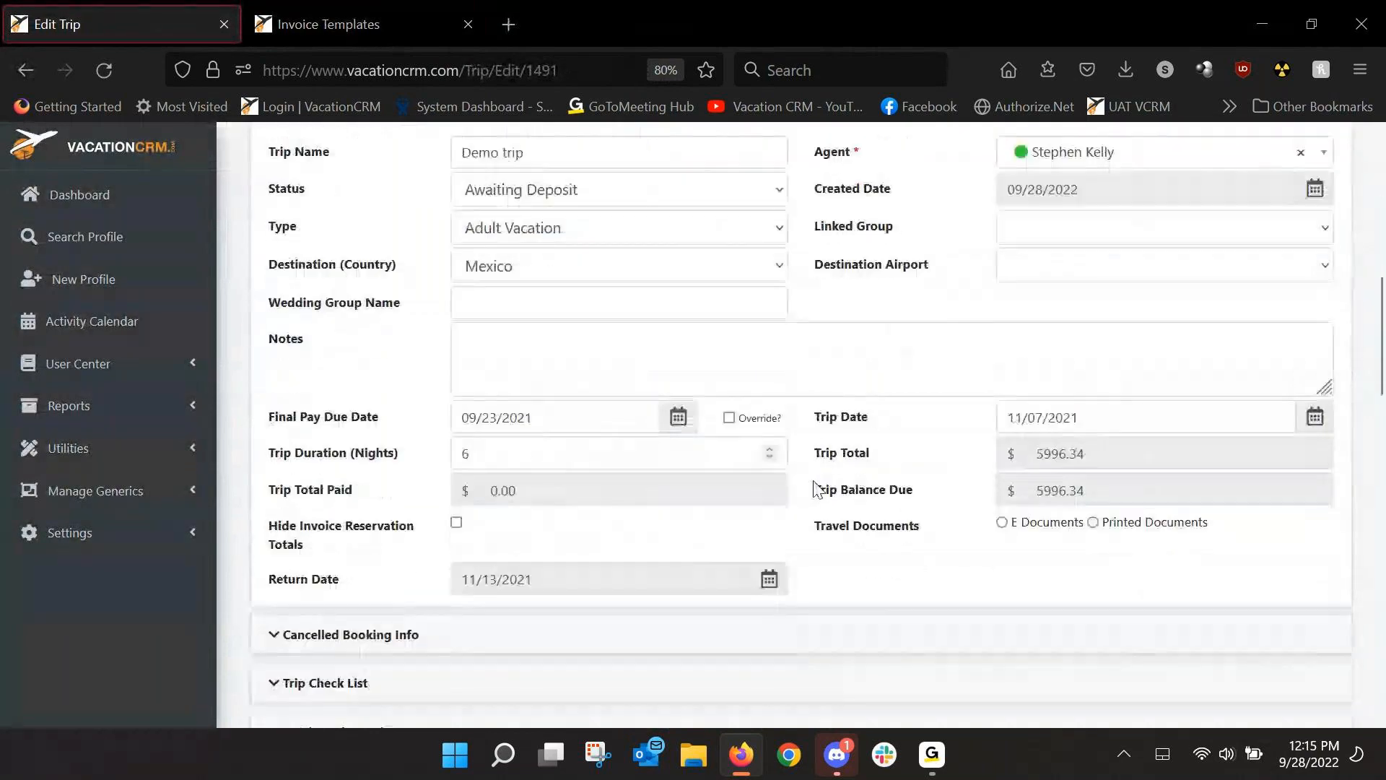
pyautogui.click(457, 474)
pyautogui.scroll(10, 722, 481)
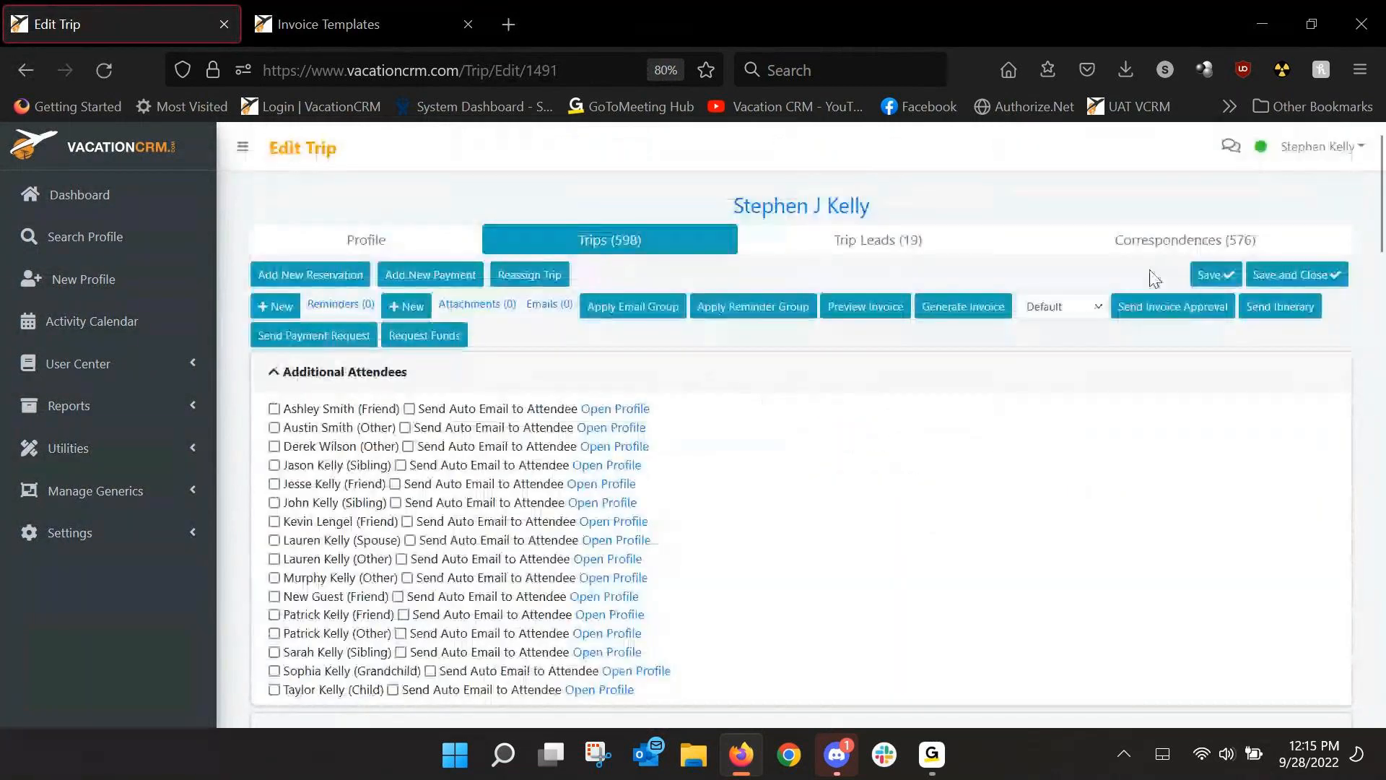
pyautogui.click(1215, 274)
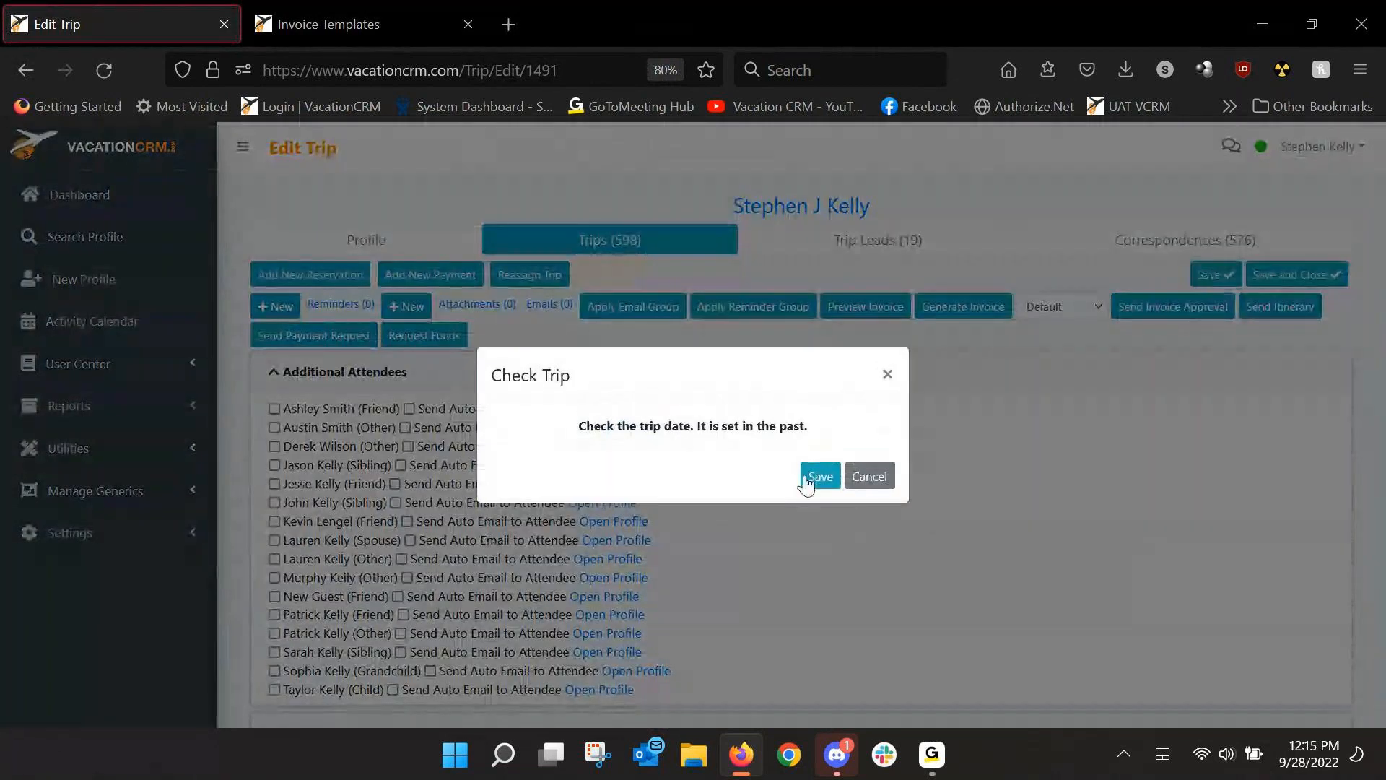
pyautogui.click(806, 476)
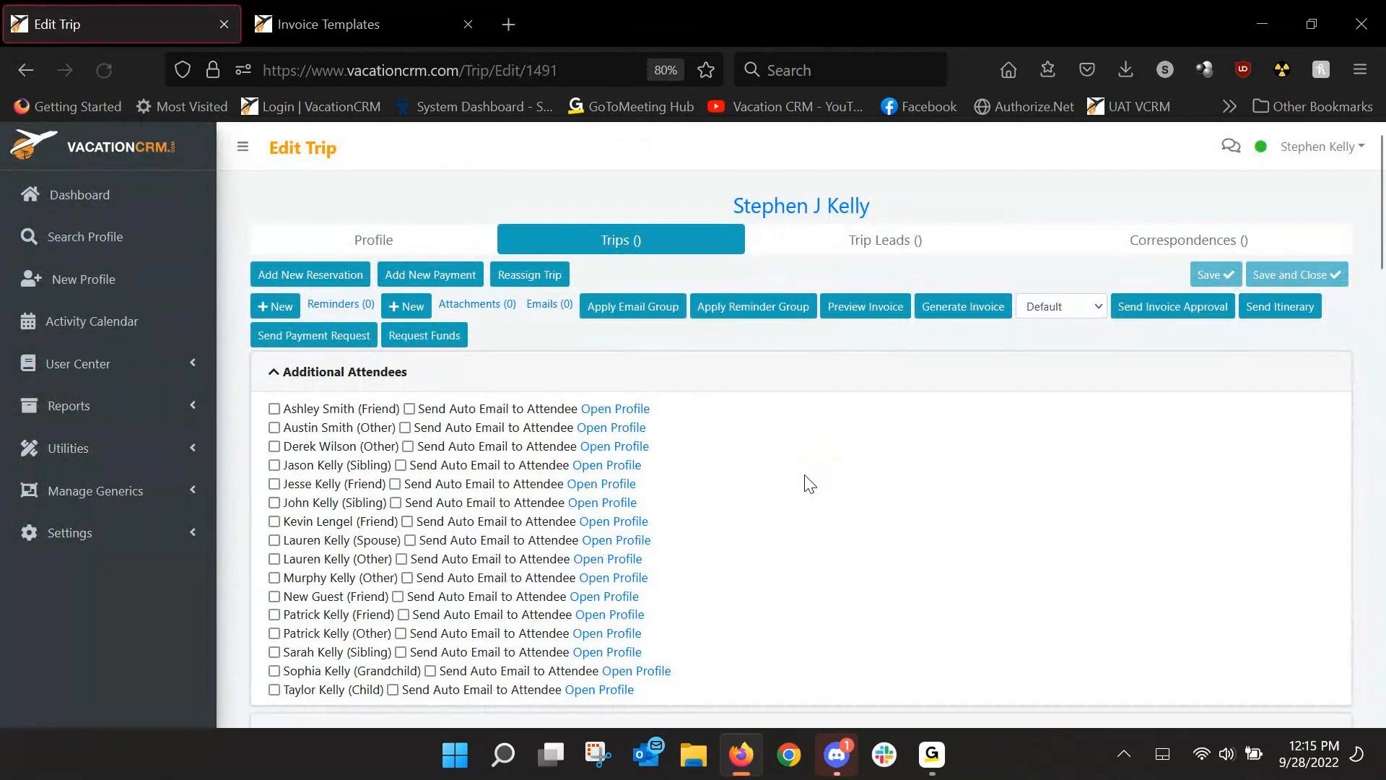
# Preview the trip invoice and verify it shows only Trip Totals, with a $5,996.34 balance.
pyautogui.click(864, 307)
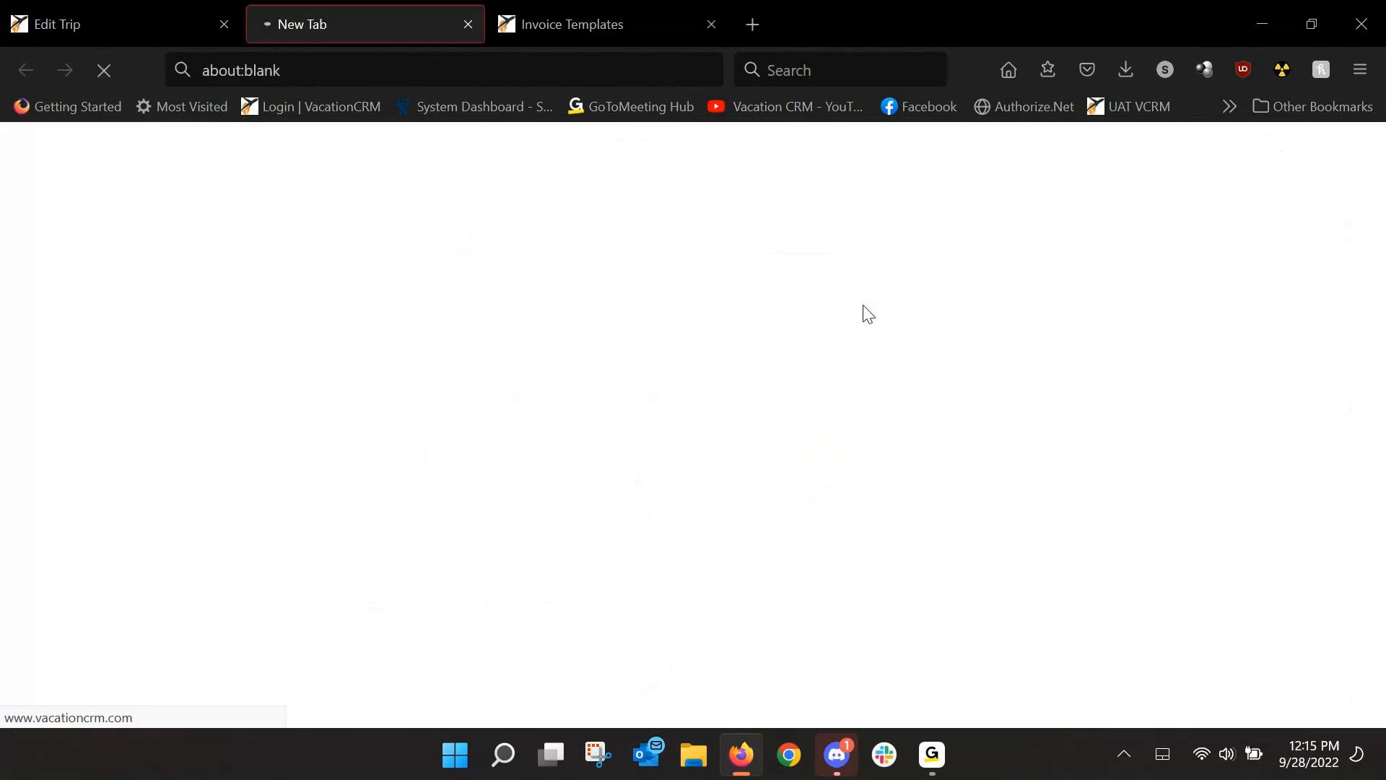
pyautogui.scroll(-5, 800, 387)
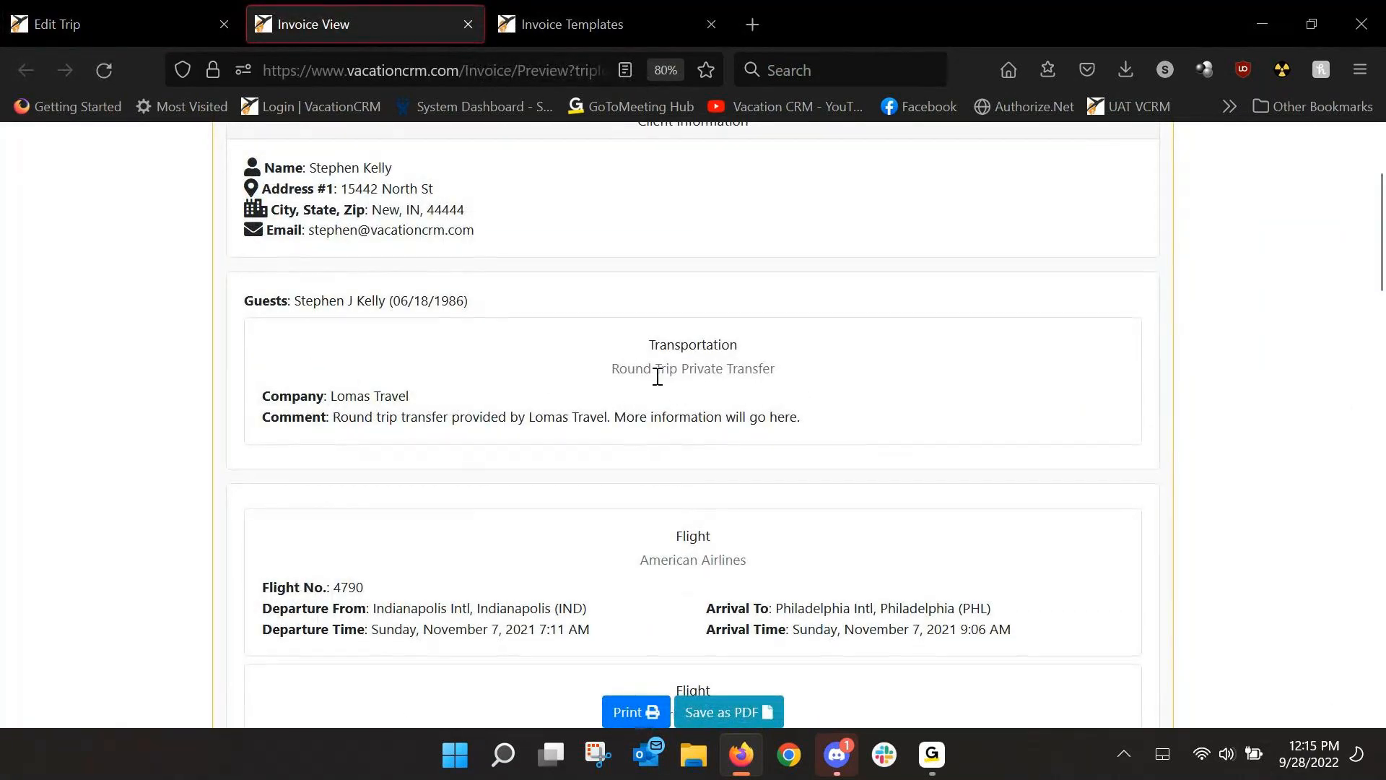
pyautogui.scroll(-3, 665, 394)
pyautogui.scroll(-10, 650, 361)
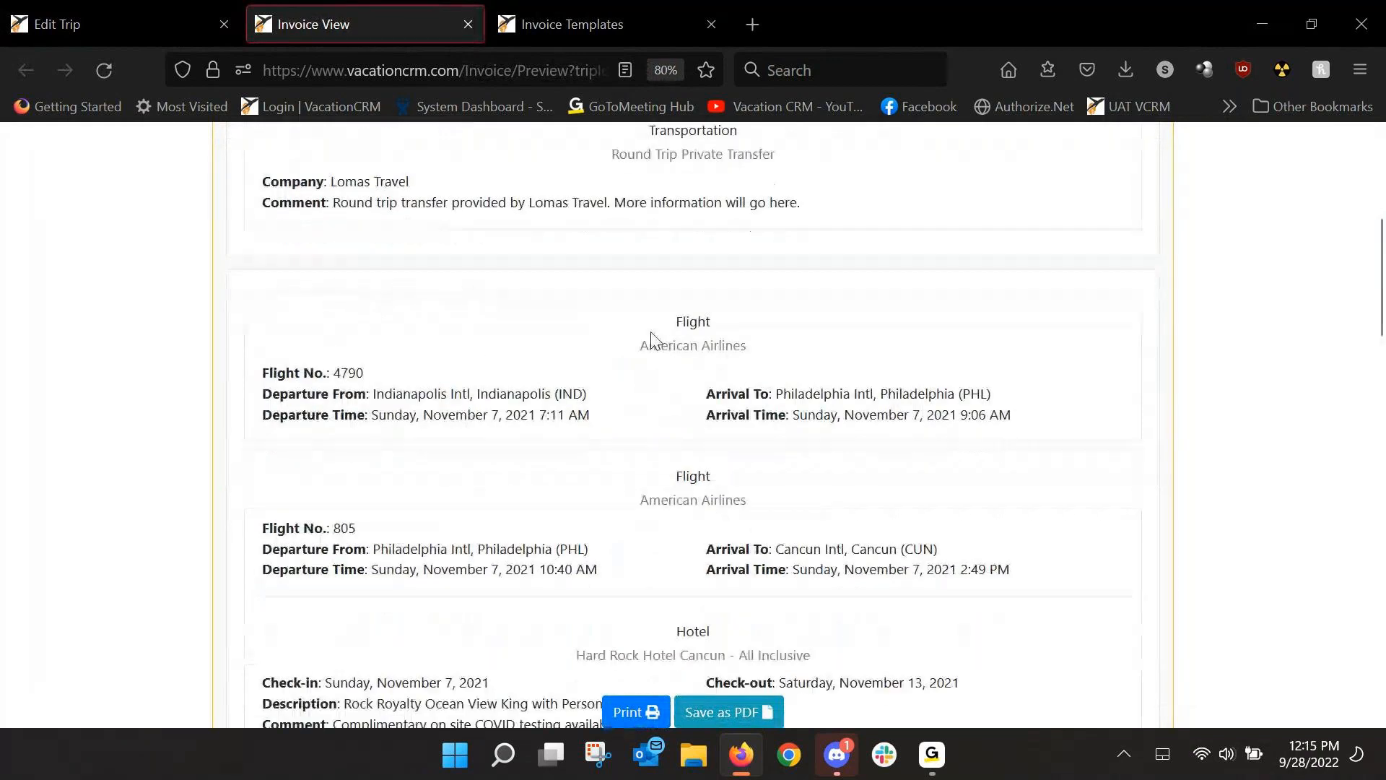
pyautogui.scroll(-15, 699, 460)
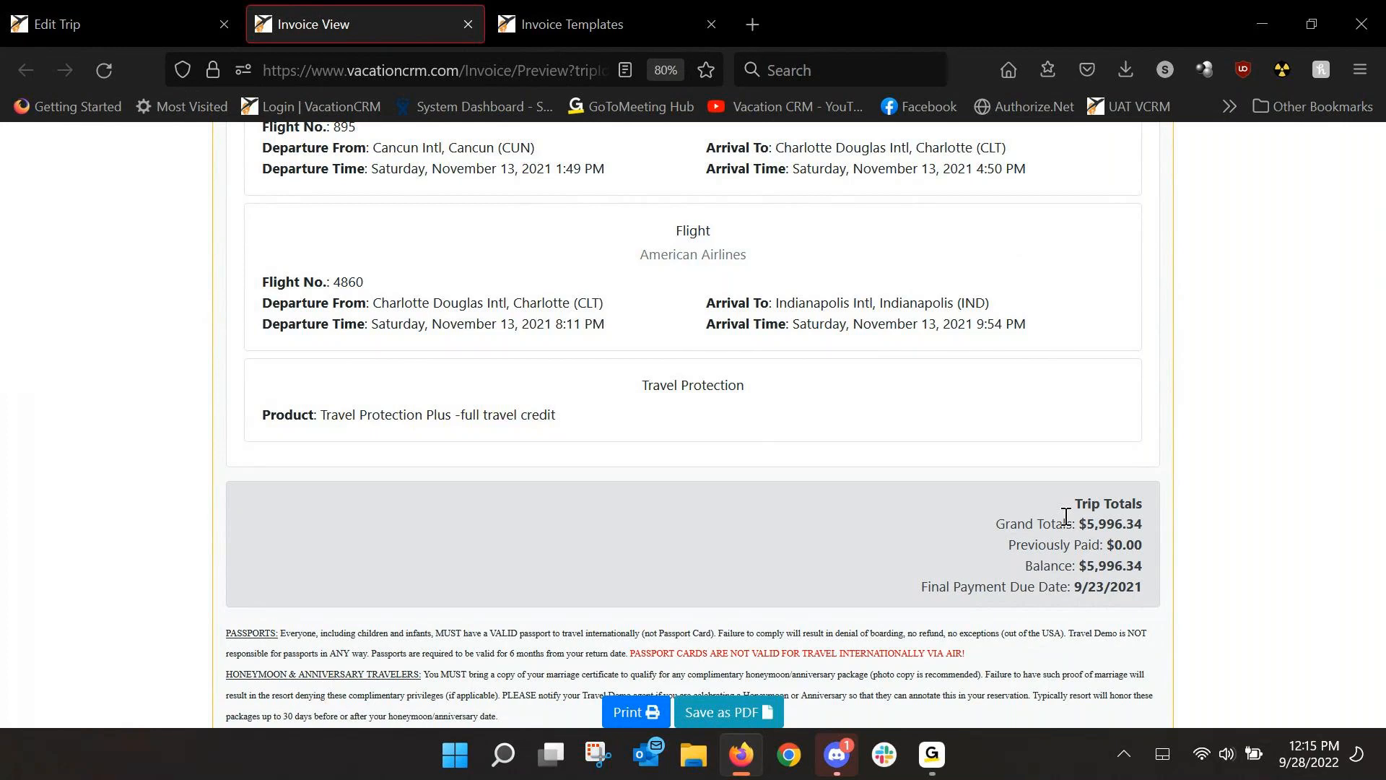
pyautogui.scroll(6, 1097, 498)
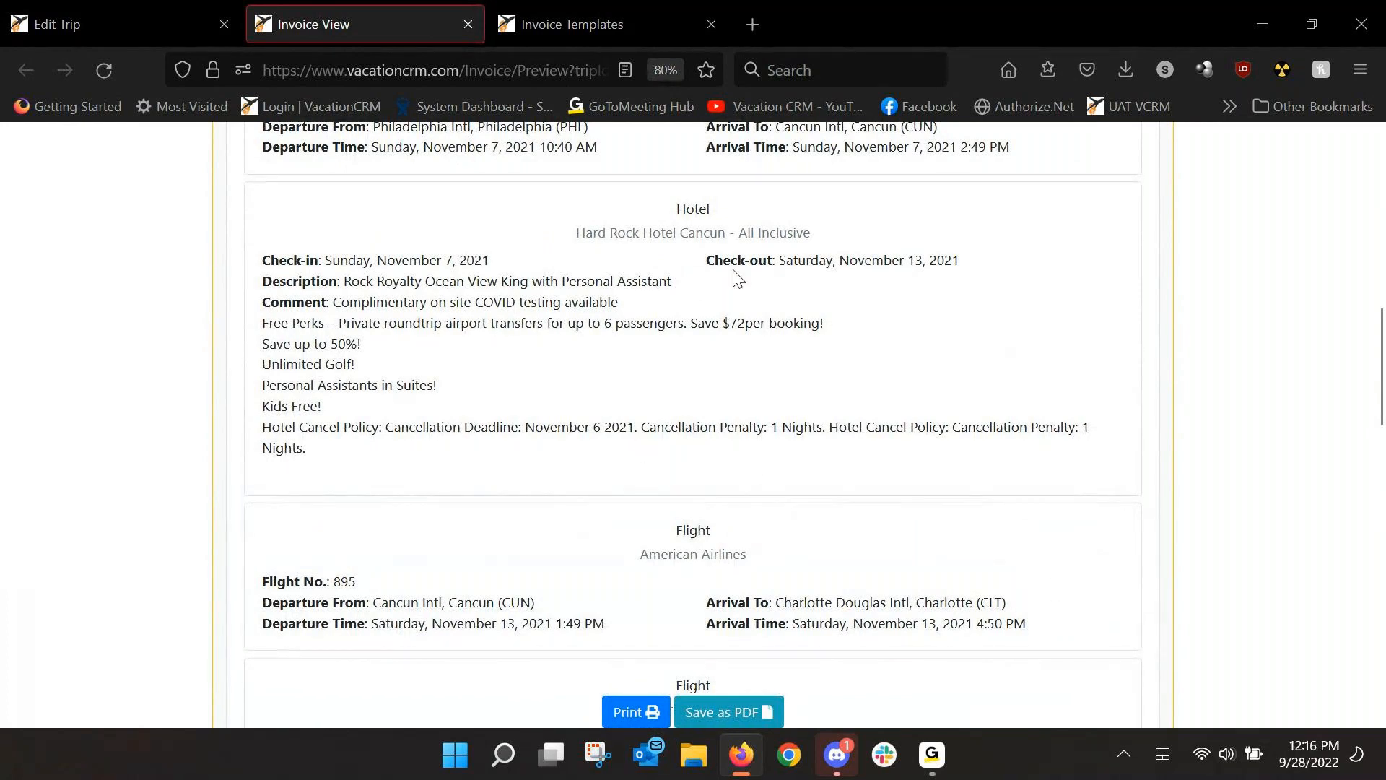
pyautogui.scroll(4, 656, 297)
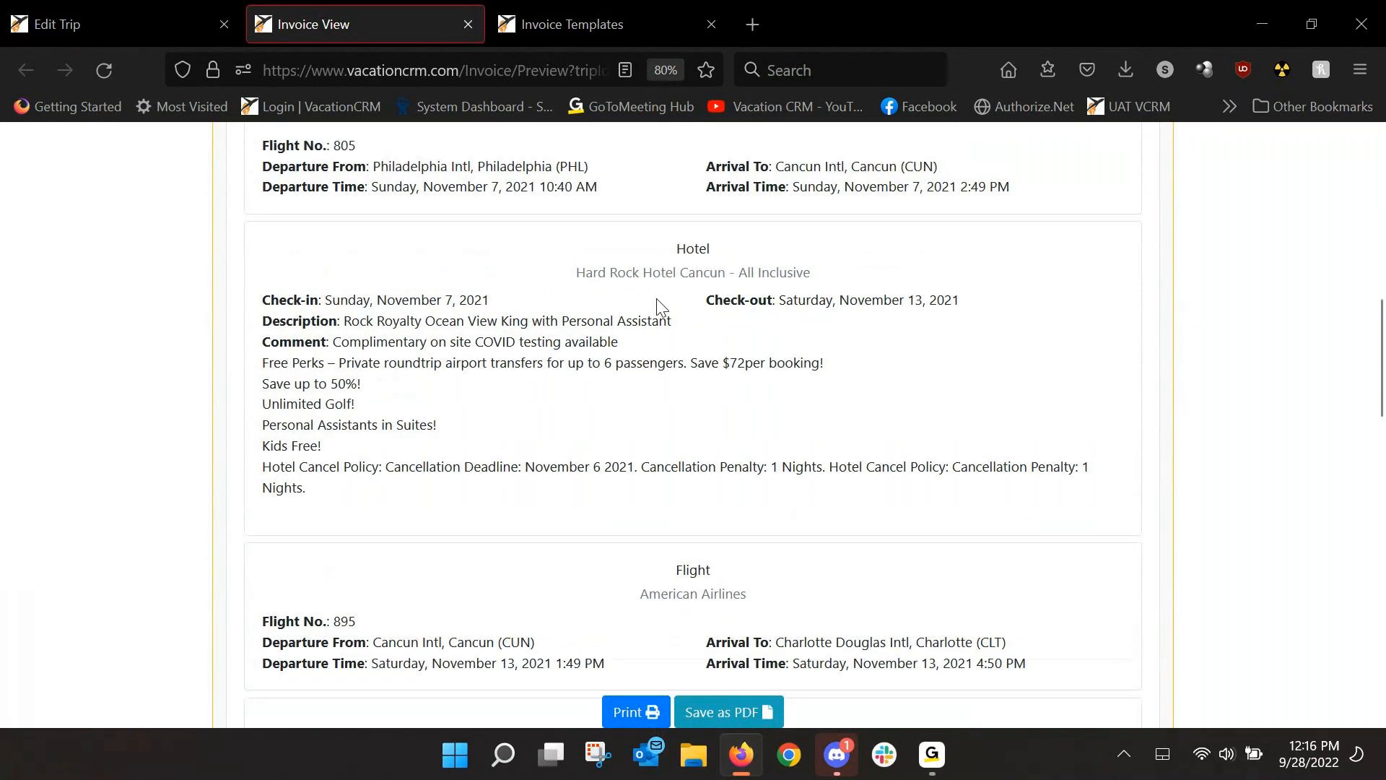
pyautogui.scroll(4, 654, 329)
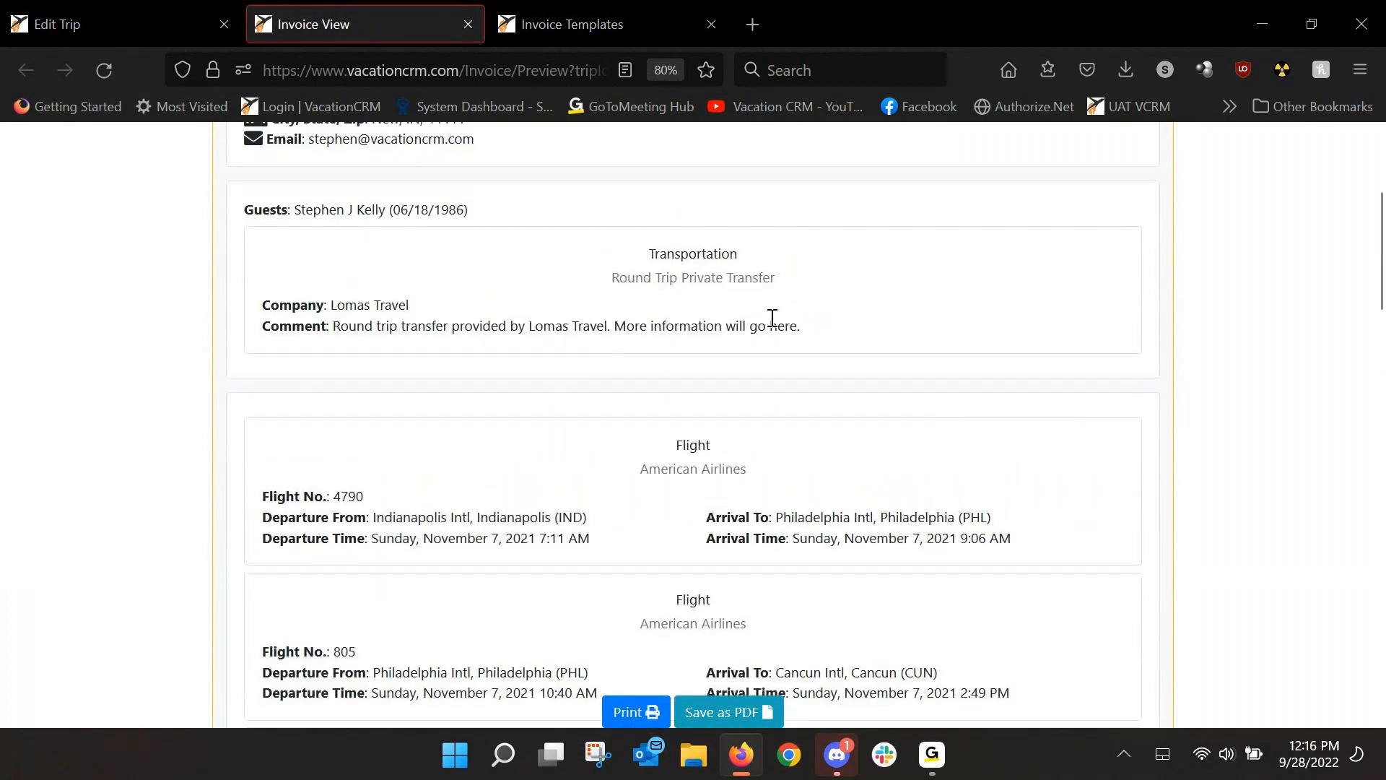
pyautogui.scroll(-3, 691, 275)
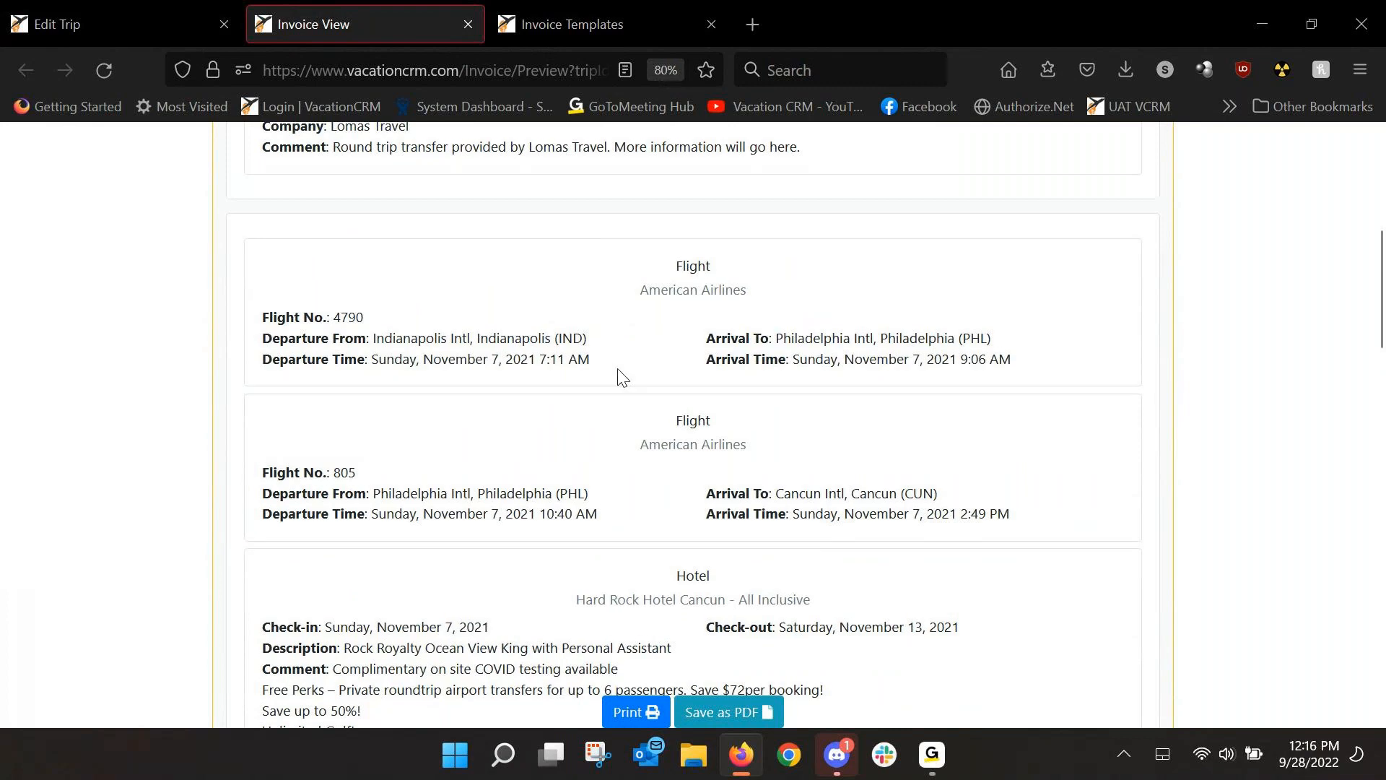
pyautogui.scroll(3, 618, 375)
# Mark reservation 11908's Round Trip Private Transfer component Do Not Show on Invoice and save.
pyautogui.click(61, 28)
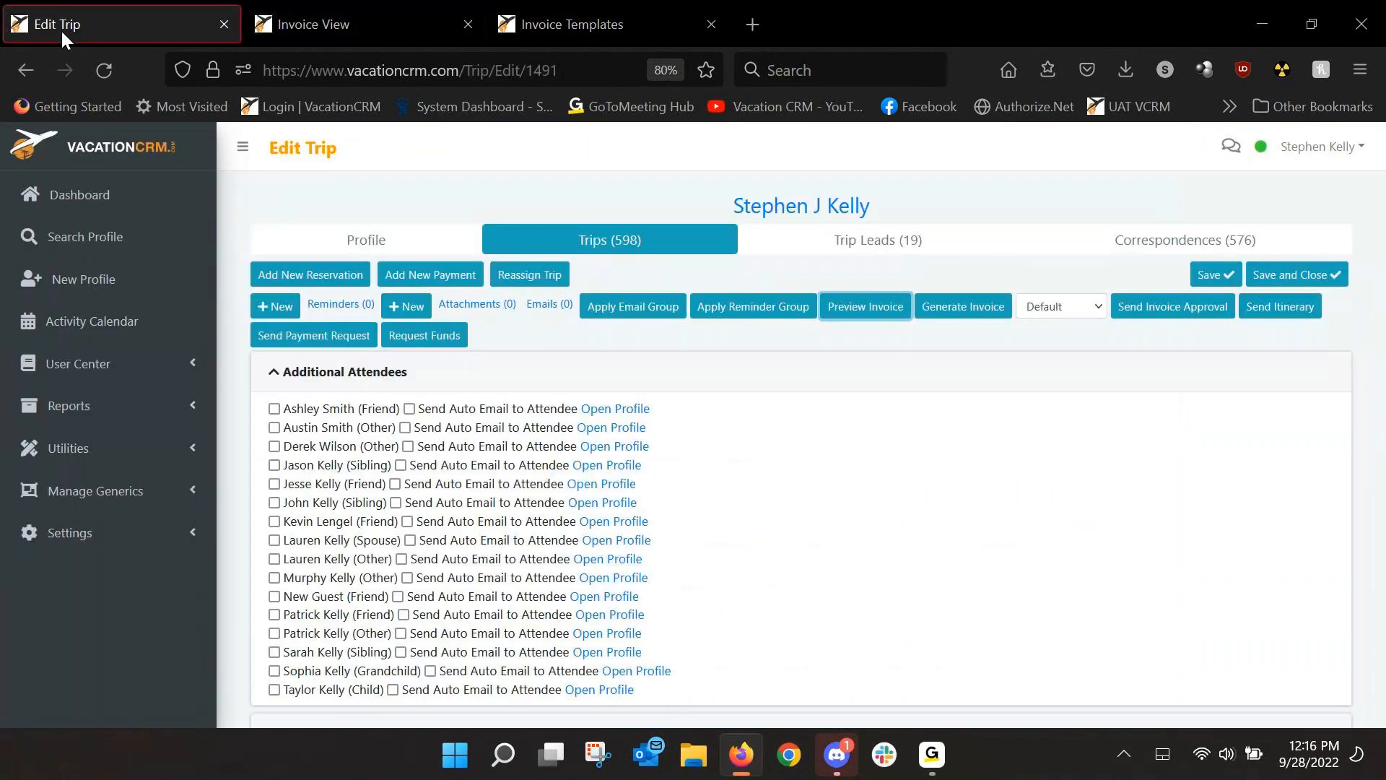
pyautogui.scroll(-12, 789, 532)
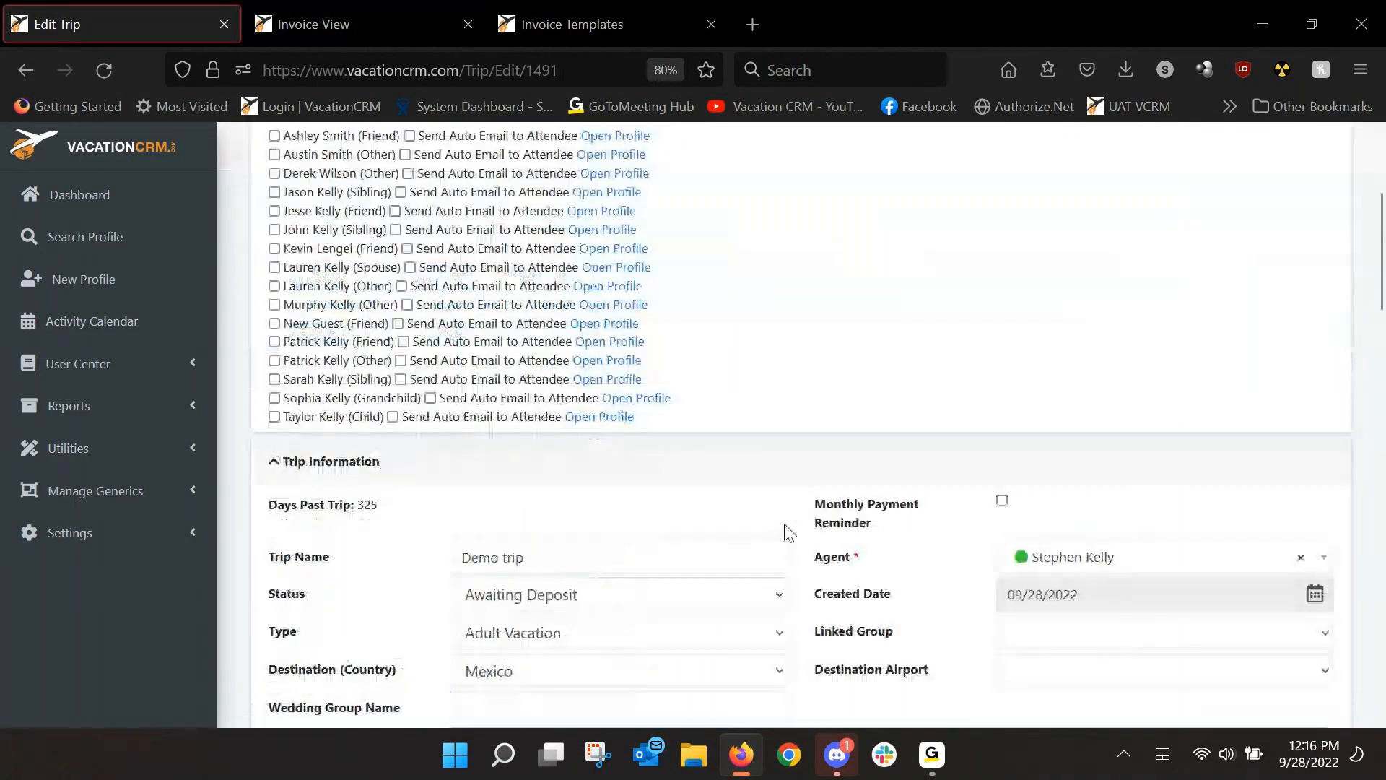
pyautogui.scroll(-3, 765, 535)
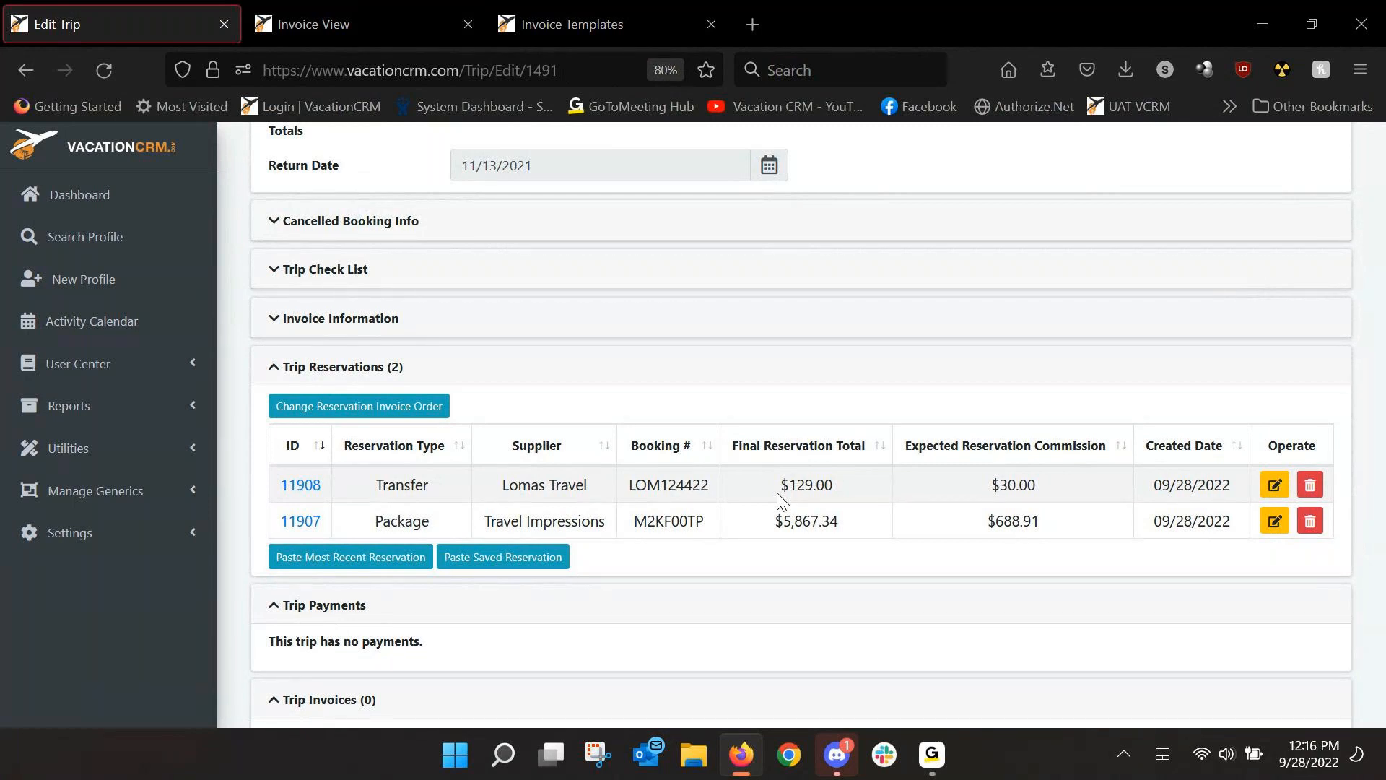
pyautogui.click(318, 487)
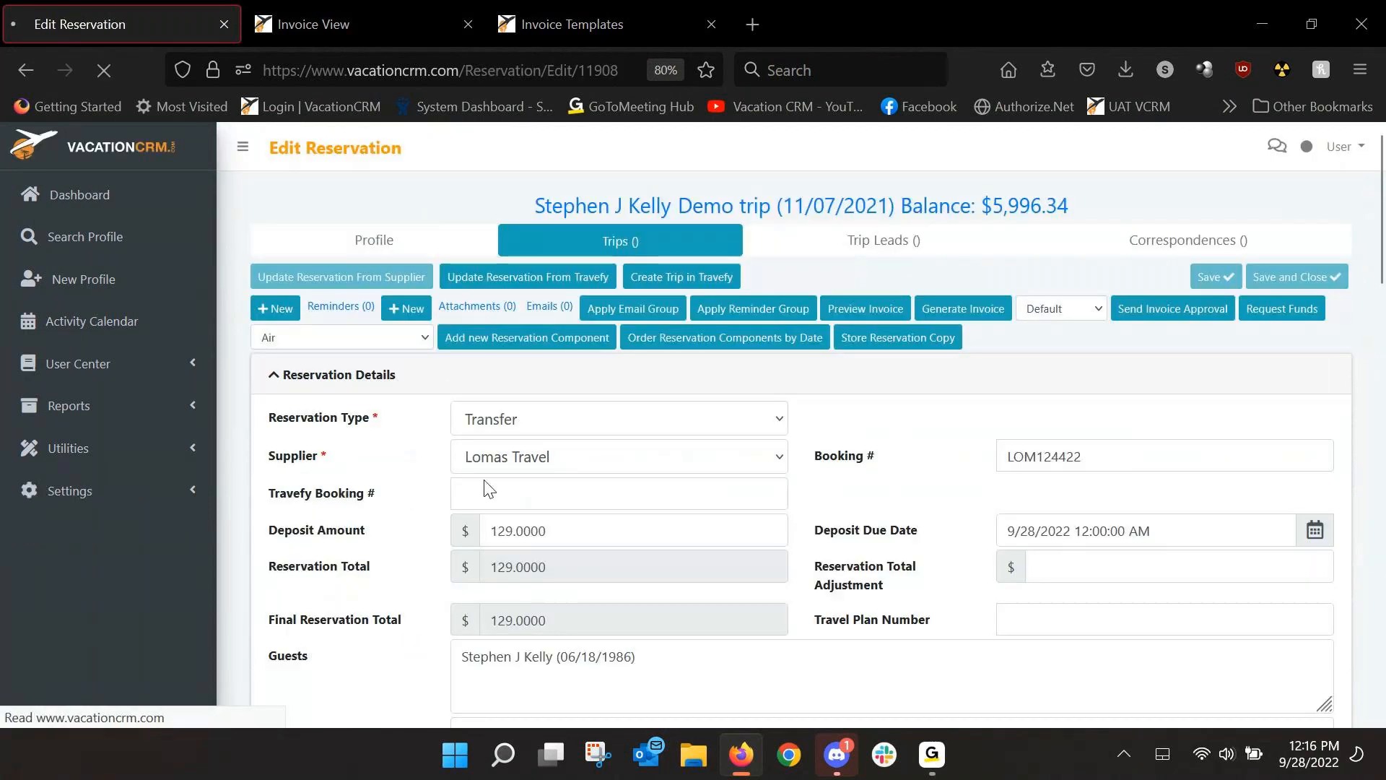
pyautogui.scroll(-5, 448, 483)
pyautogui.scroll(-10, 390, 494)
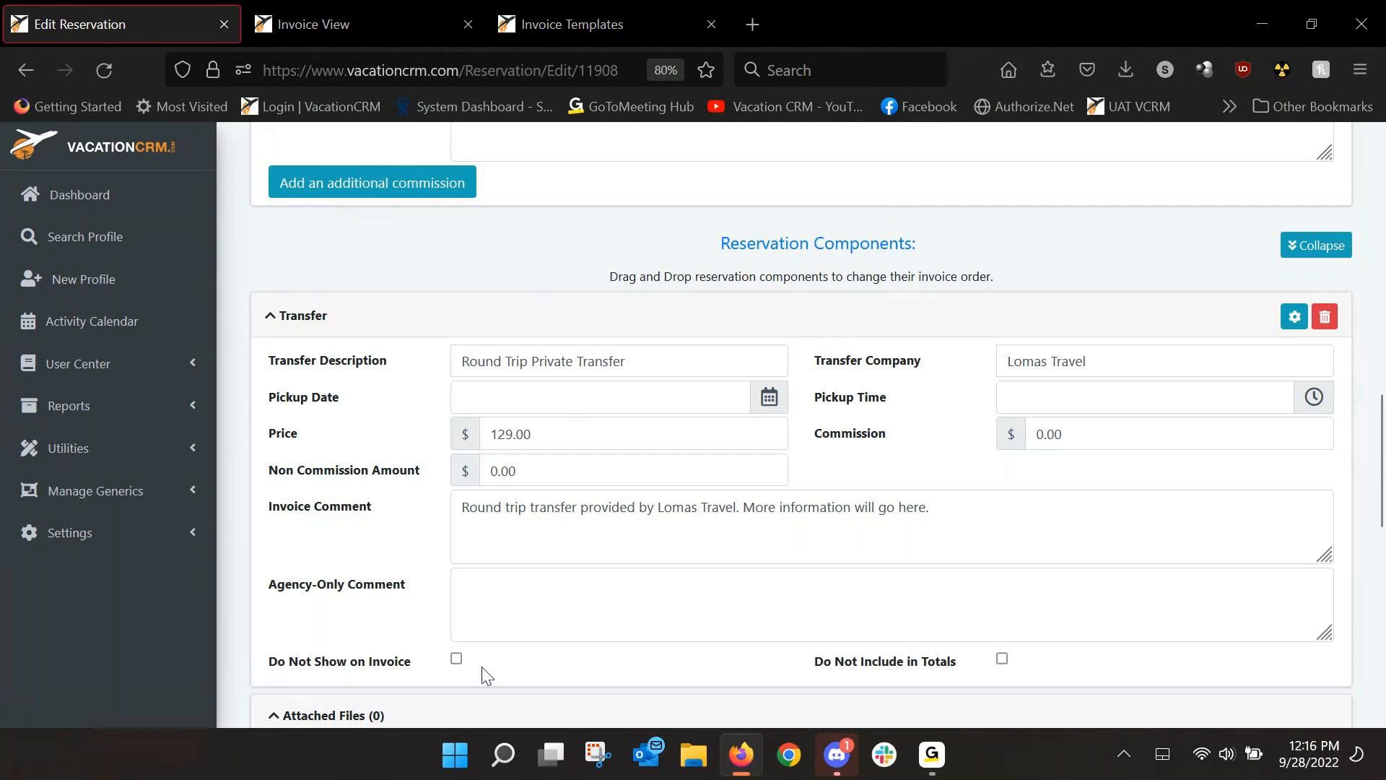
pyautogui.click(457, 659)
pyautogui.scroll(6, 1136, 545)
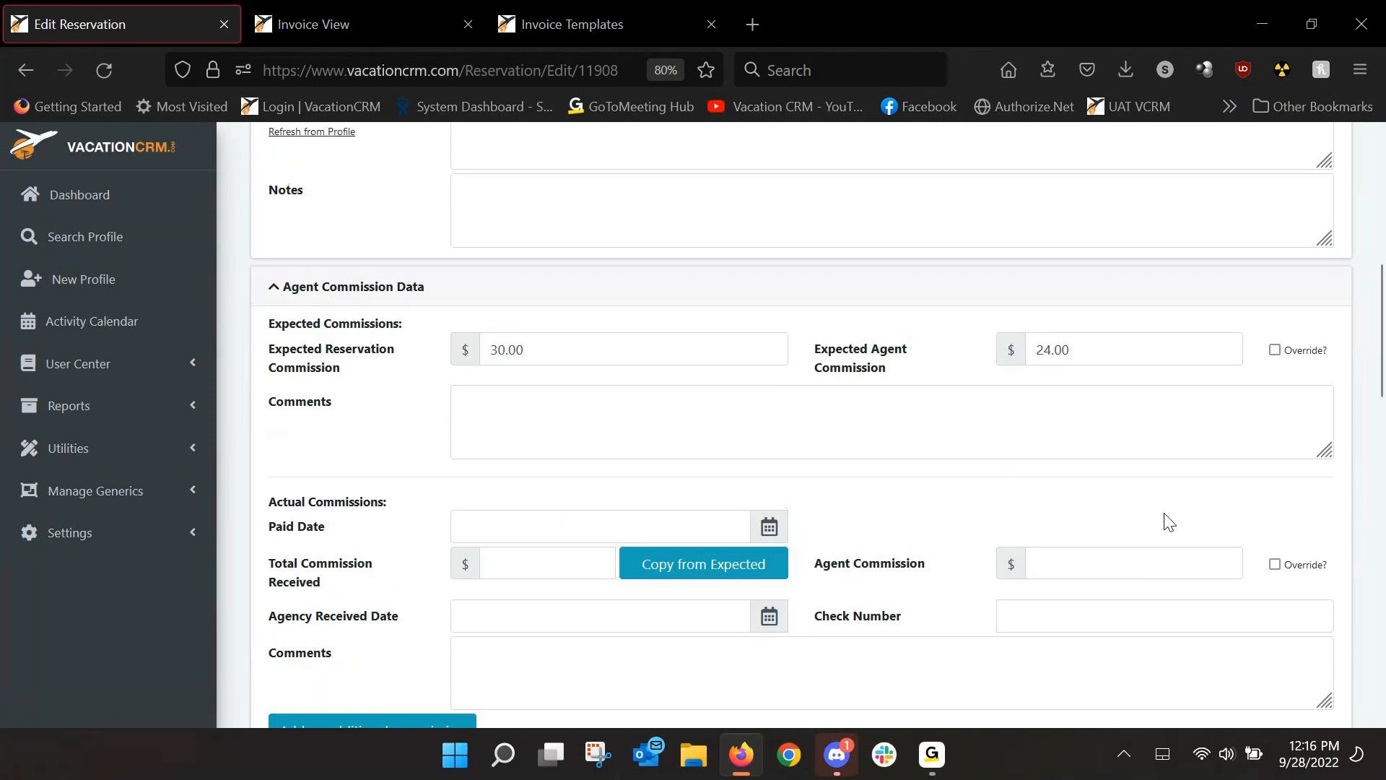
pyautogui.scroll(10, 1169, 521)
pyautogui.click(1210, 277)
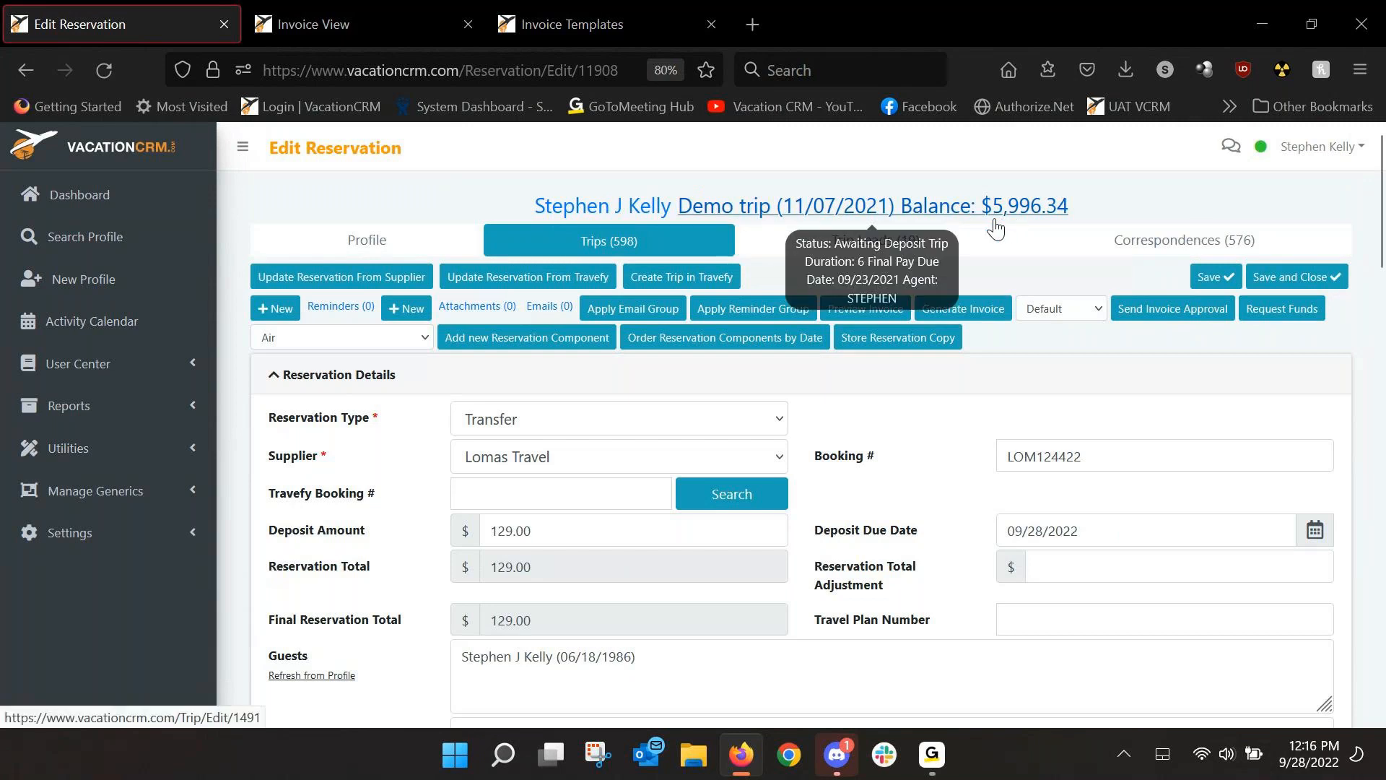
pyautogui.moveTo(600, 224)
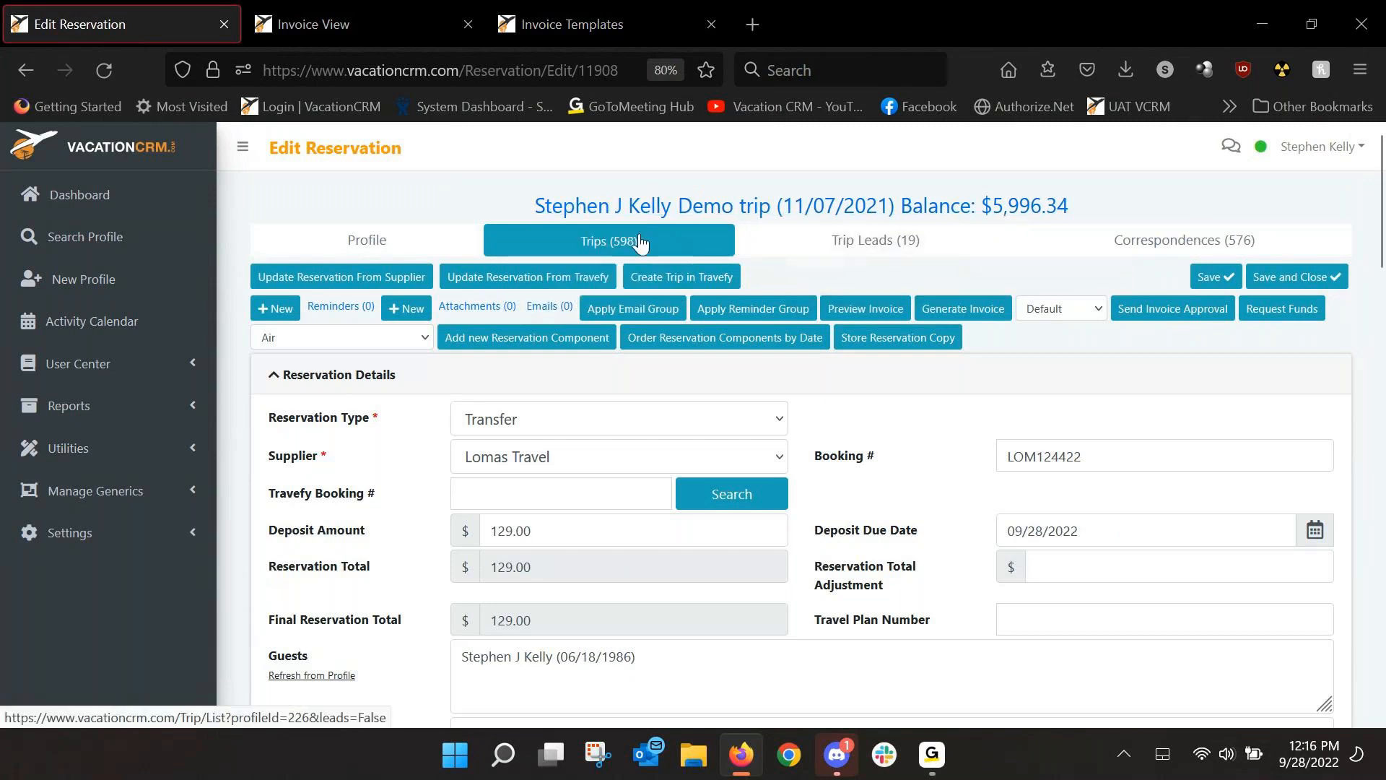
# Open the Travel Impressions package reservation 11907 from the Demo trip.
pyautogui.click(797, 206)
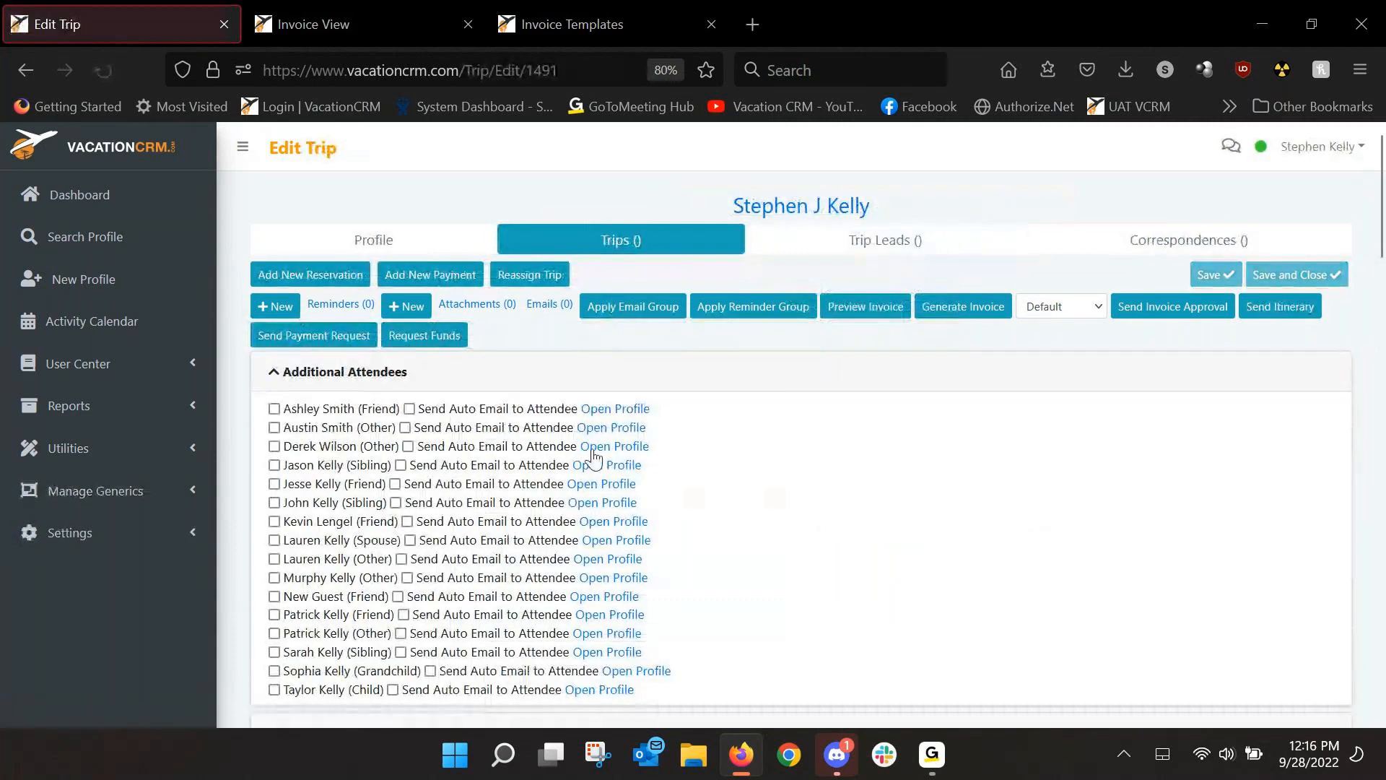
pyautogui.scroll(-5, 515, 525)
pyautogui.scroll(-6, 372, 419)
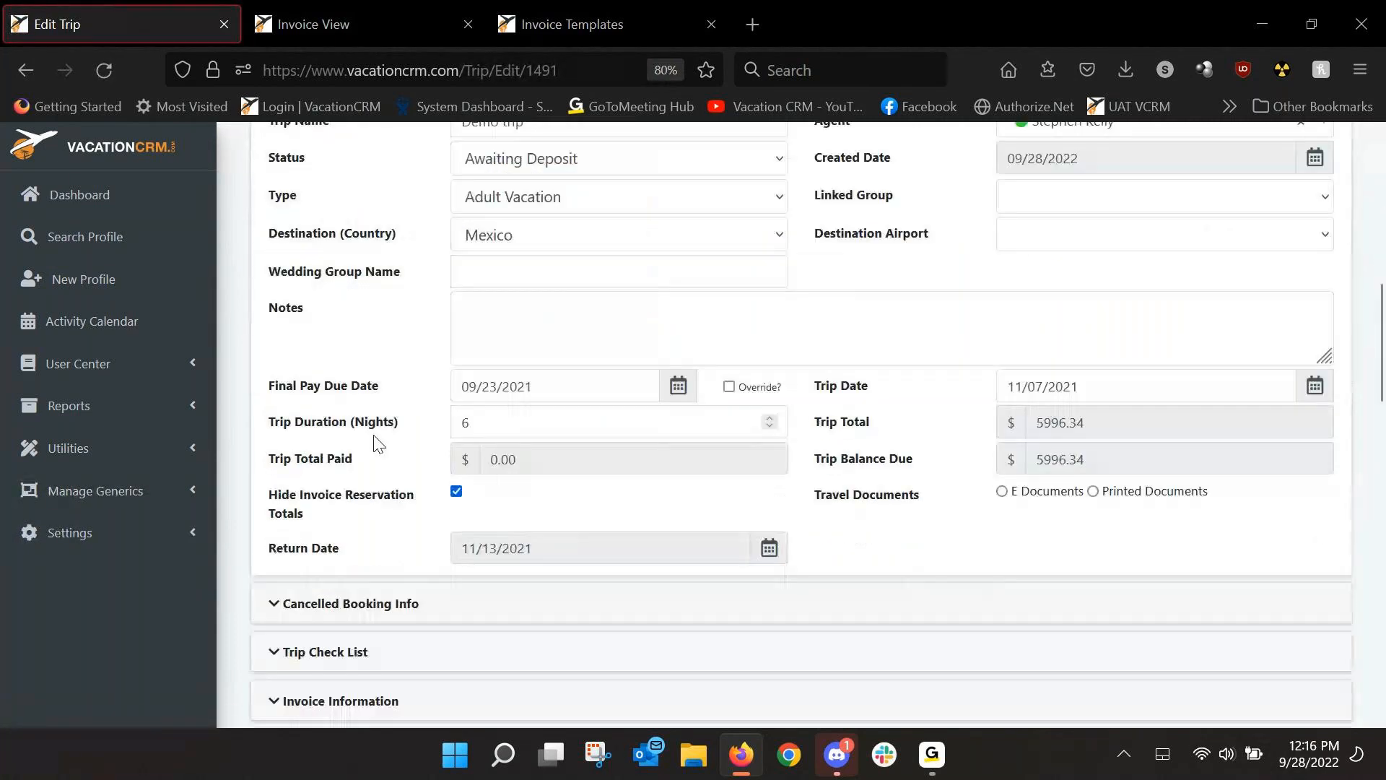
pyautogui.scroll(-4, 364, 481)
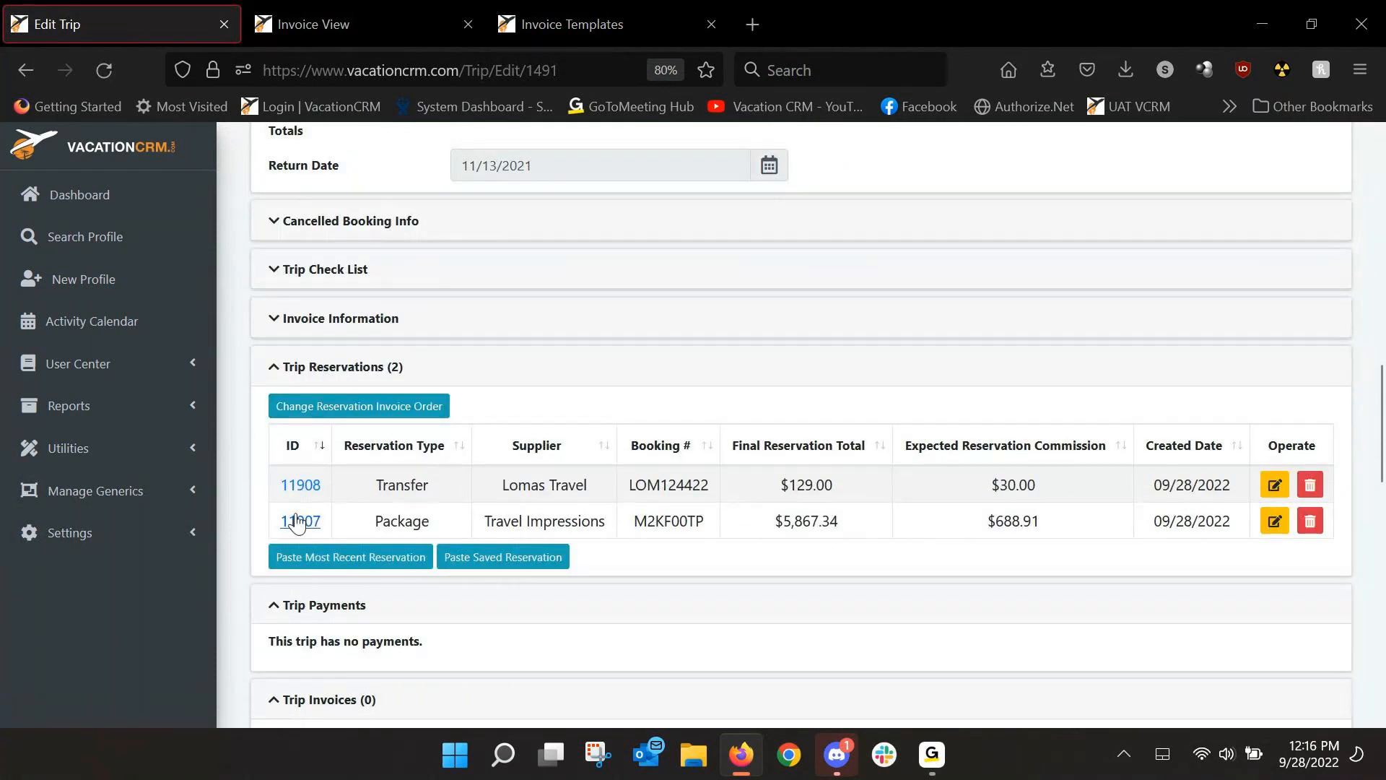
pyautogui.click(300, 521)
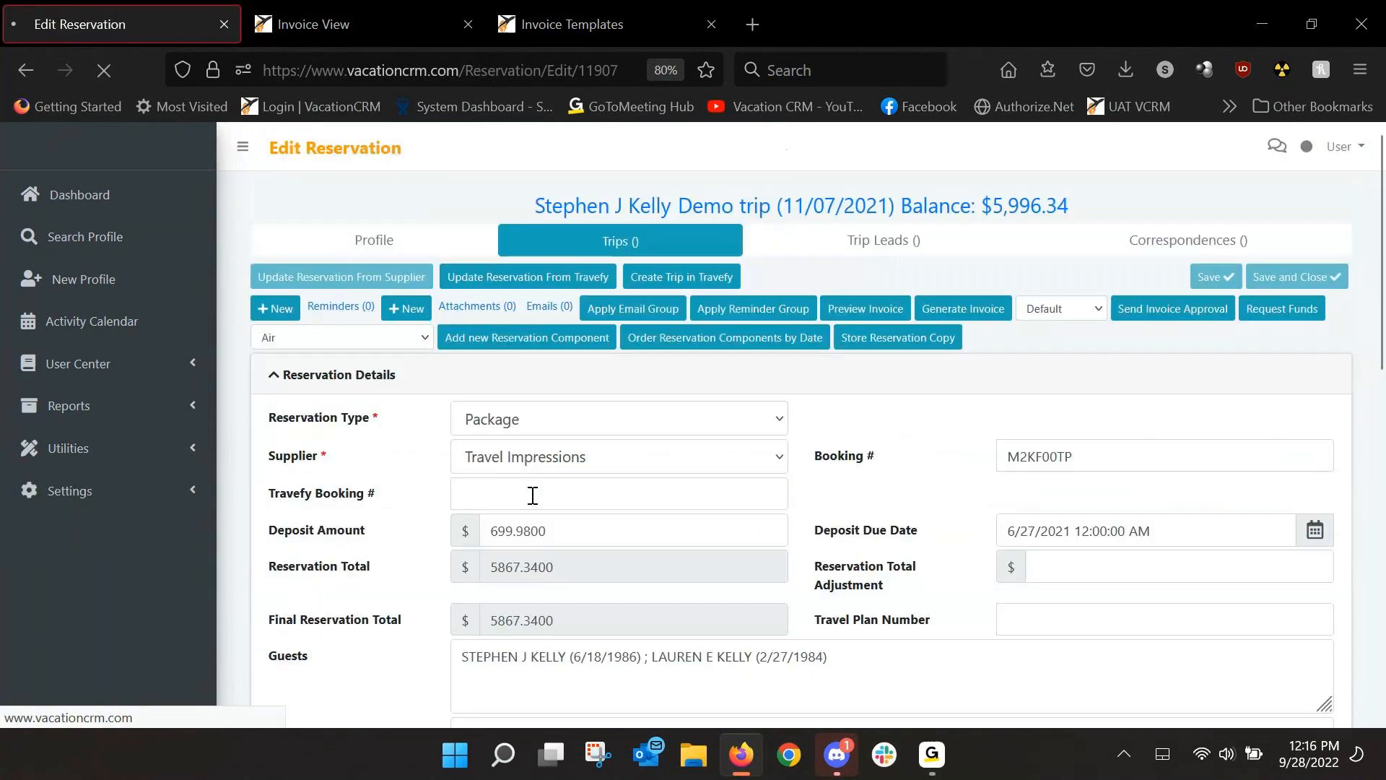
# Add a new Transfer component and collapse all reservation components into rows.
pyautogui.click(418, 343)
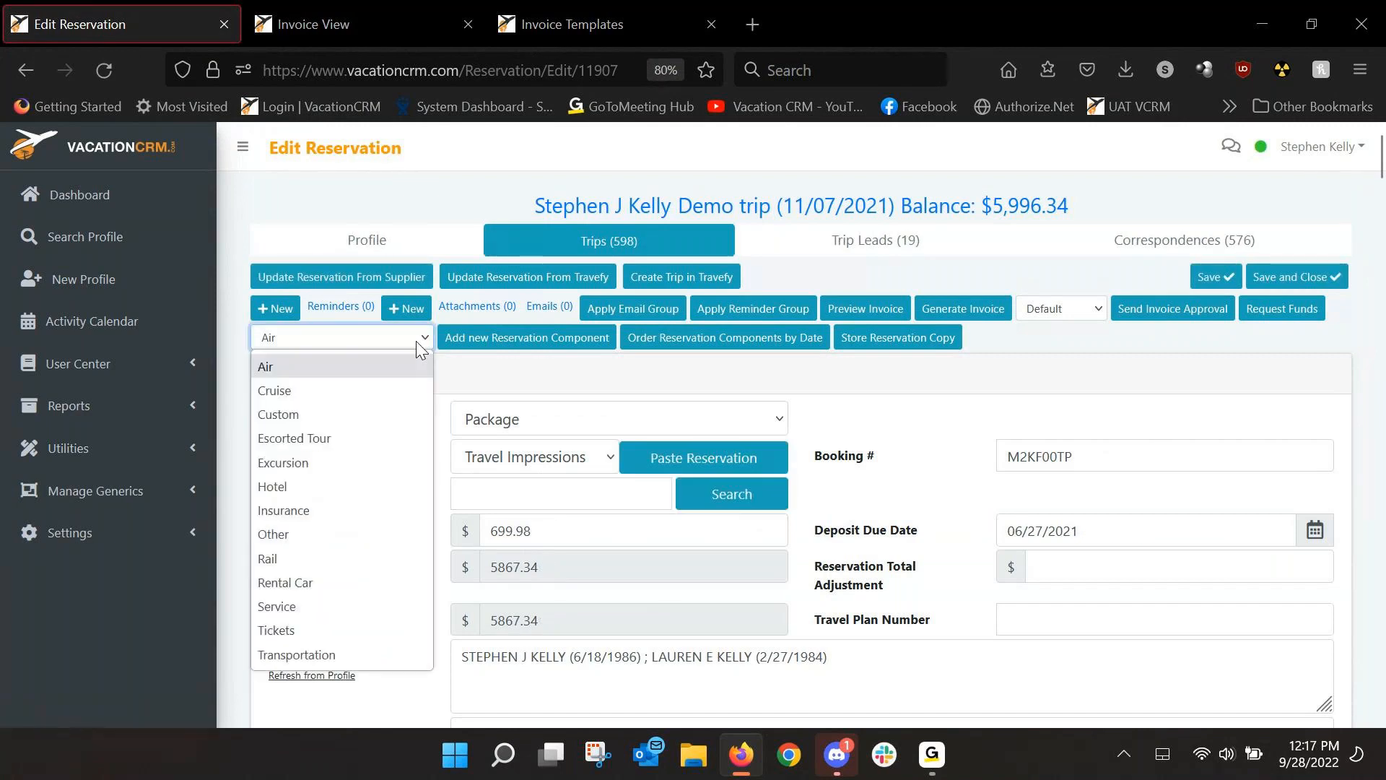
pyautogui.click(296, 653)
pyautogui.click(520, 340)
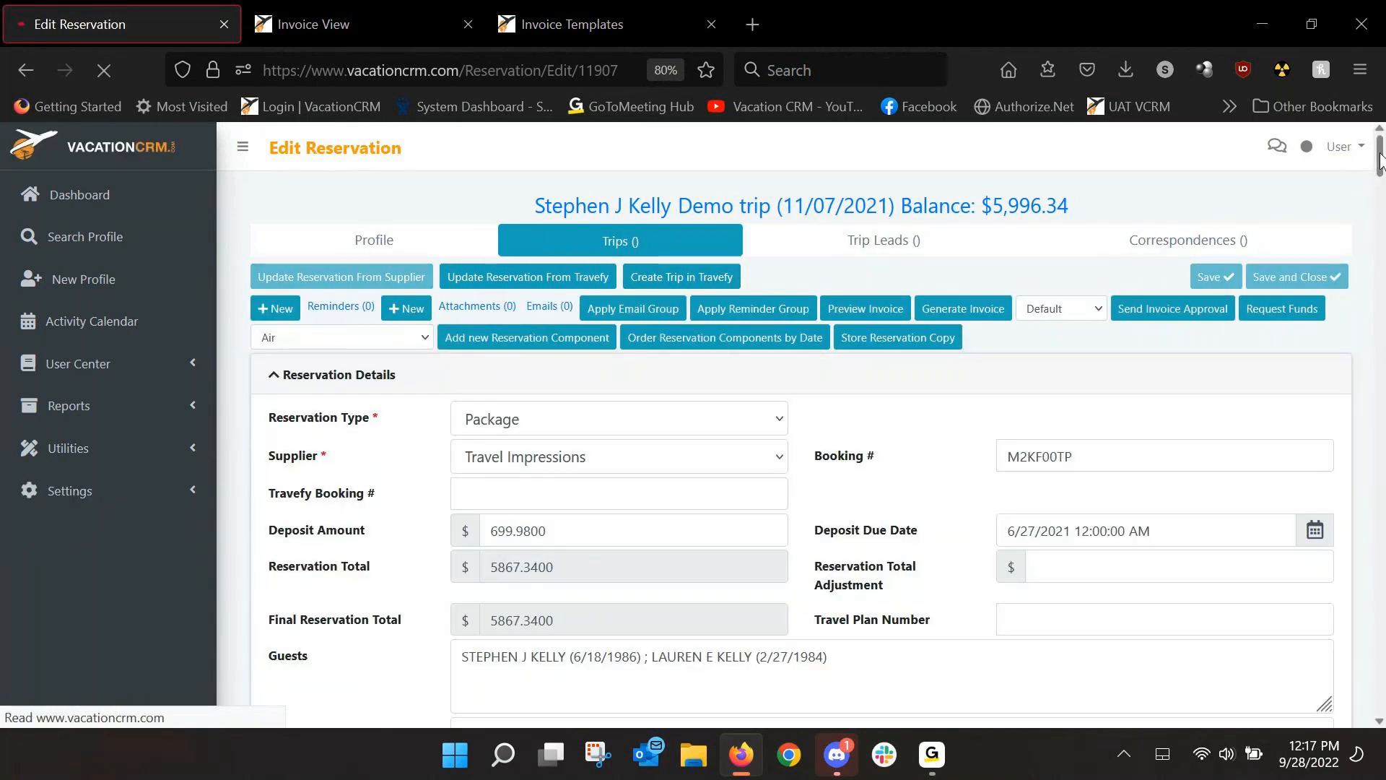
pyautogui.moveTo(1382, 158); pyautogui.dragTo(1384, 236)
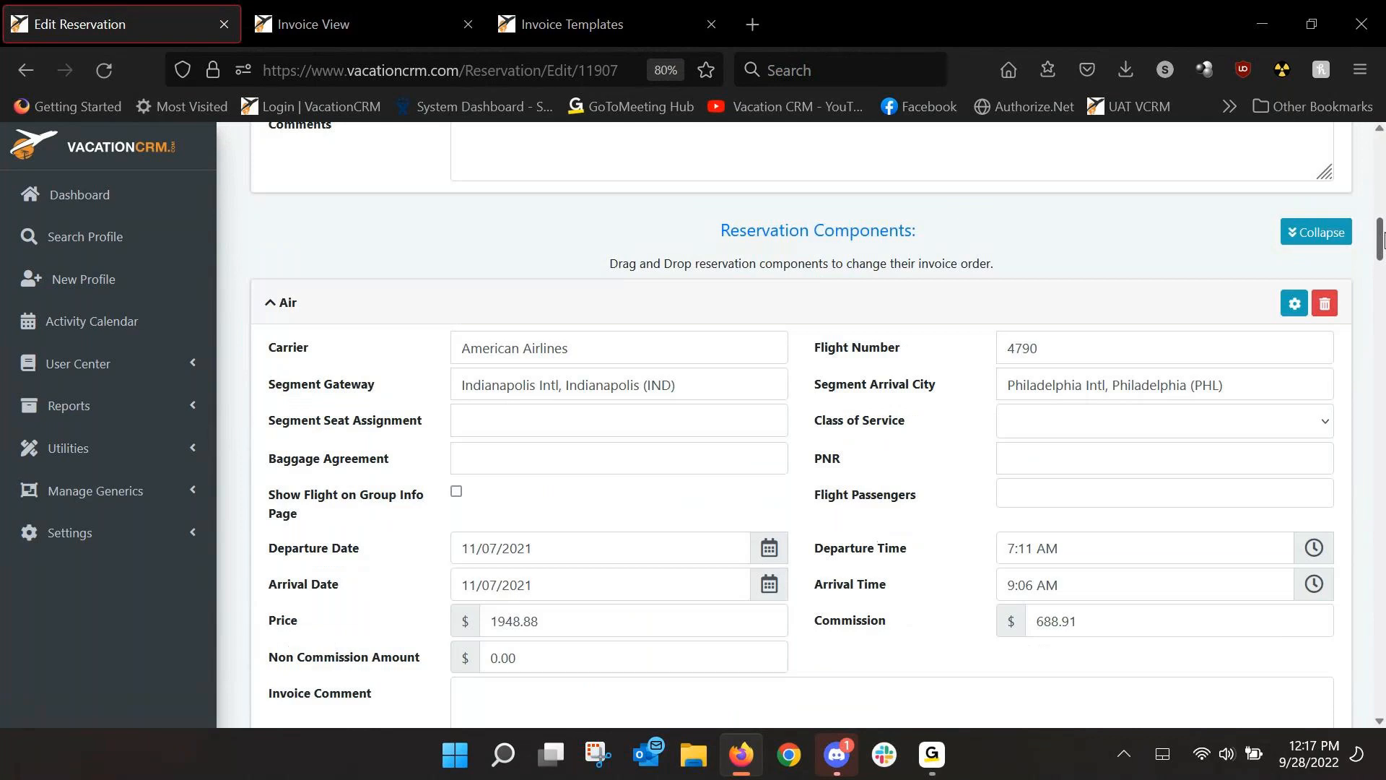
pyautogui.click(1320, 265)
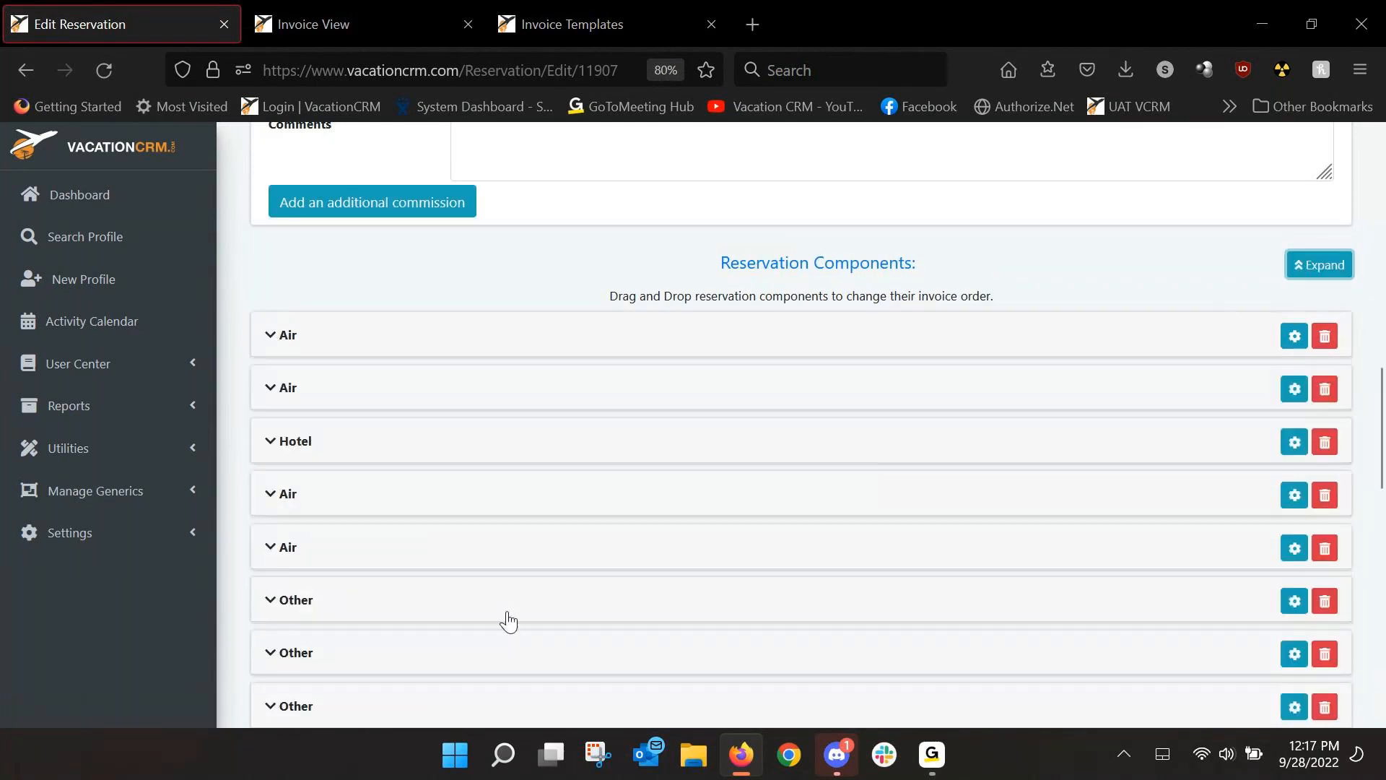
pyautogui.scroll(-5, 361, 672)
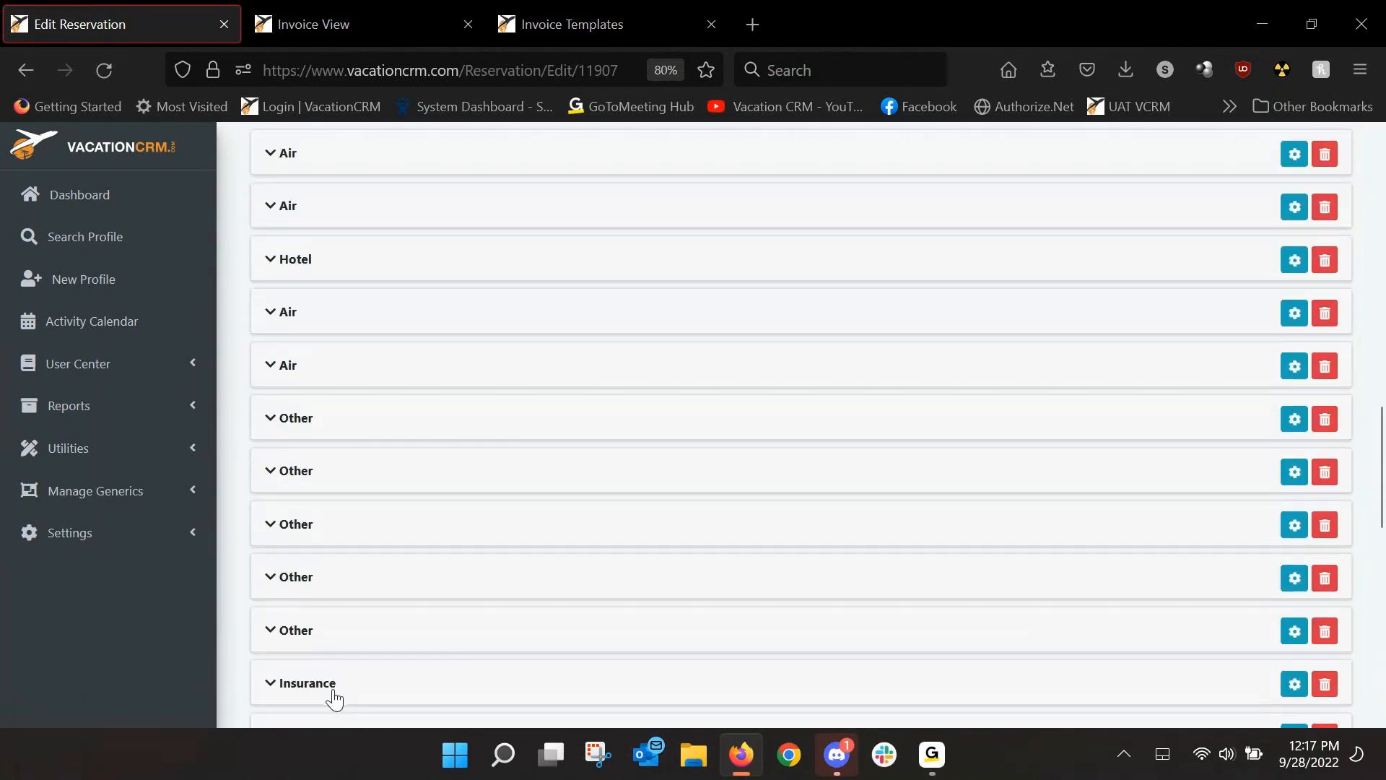
# Move the new Transfer row up below the two Air flight rows, then expand all components.
pyautogui.scroll(-2, 334, 696)
pyautogui.moveTo(331, 661); pyautogui.dragTo(325, 171)
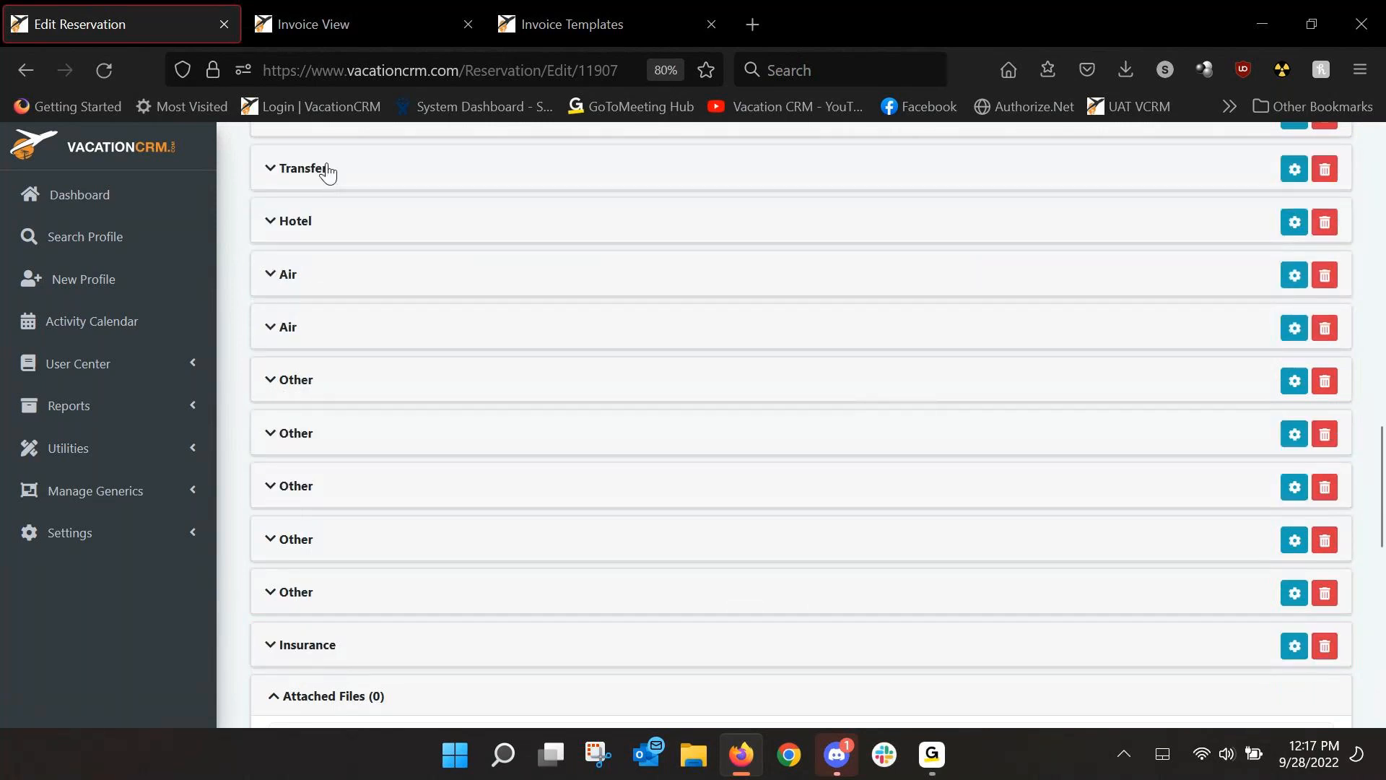
pyautogui.scroll(10, 1370, 337)
pyautogui.scroll(-4, 1370, 337)
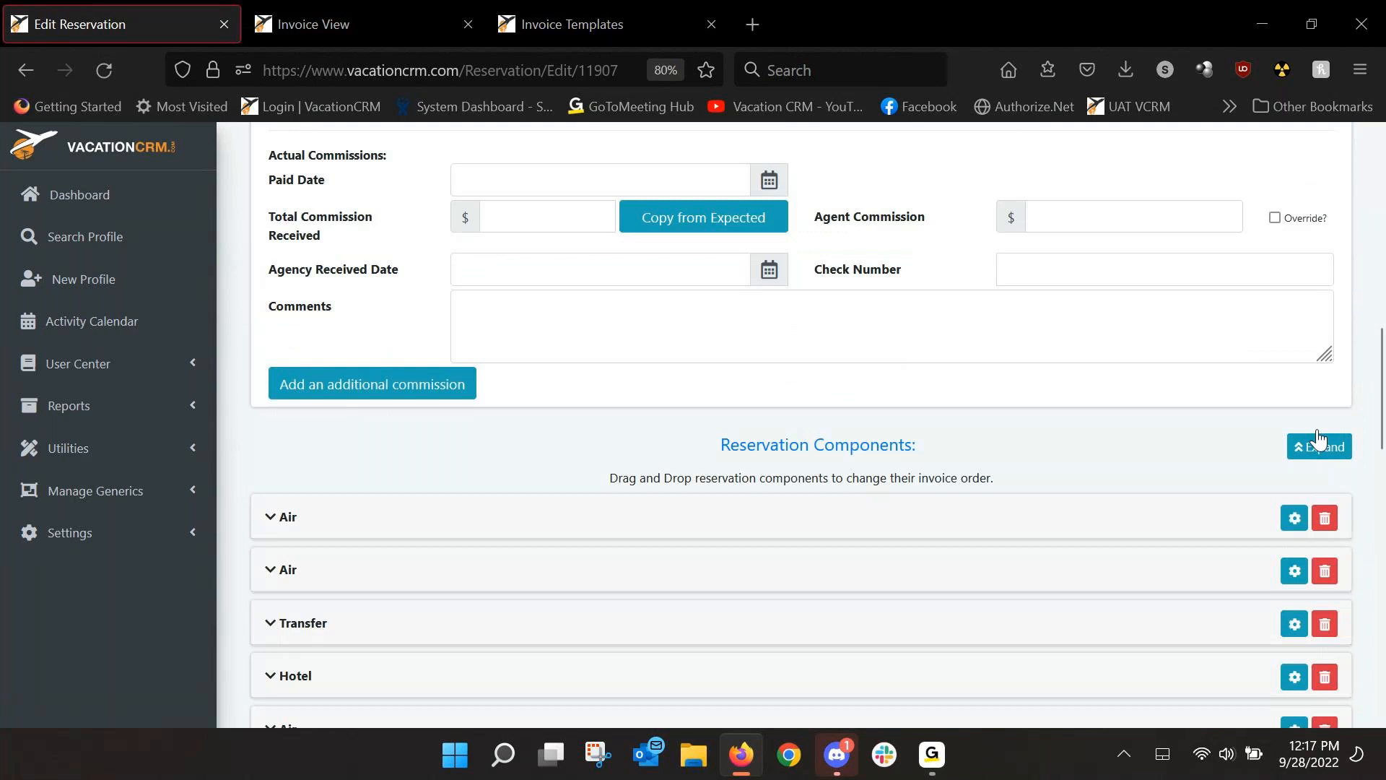
pyautogui.click(1316, 443)
# Import the Lomas Round Trip Private Transfer template into the Transfer component.
pyautogui.scroll(-5, 464, 486)
pyautogui.scroll(-10, 440, 512)
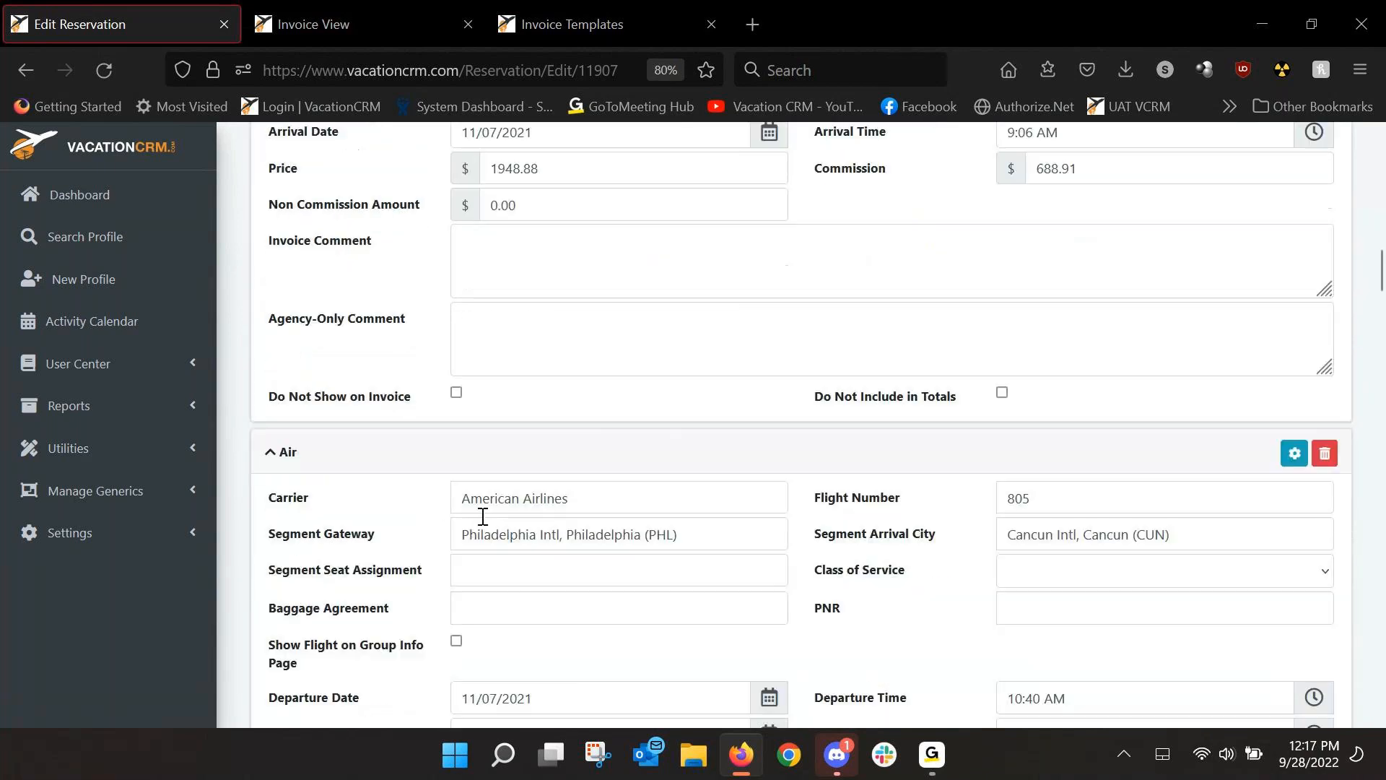
pyautogui.scroll(-3, 499, 531)
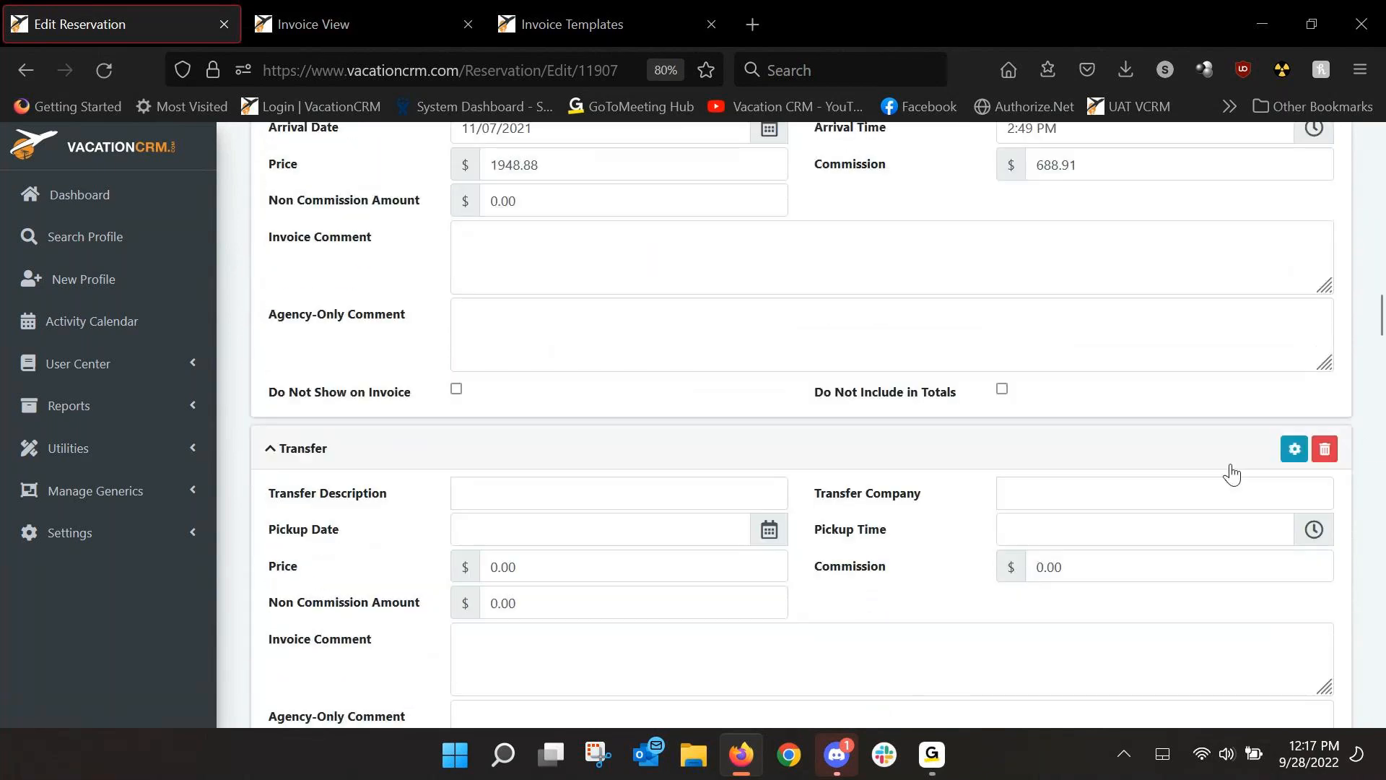
pyautogui.click(1294, 449)
pyautogui.click(1226, 462)
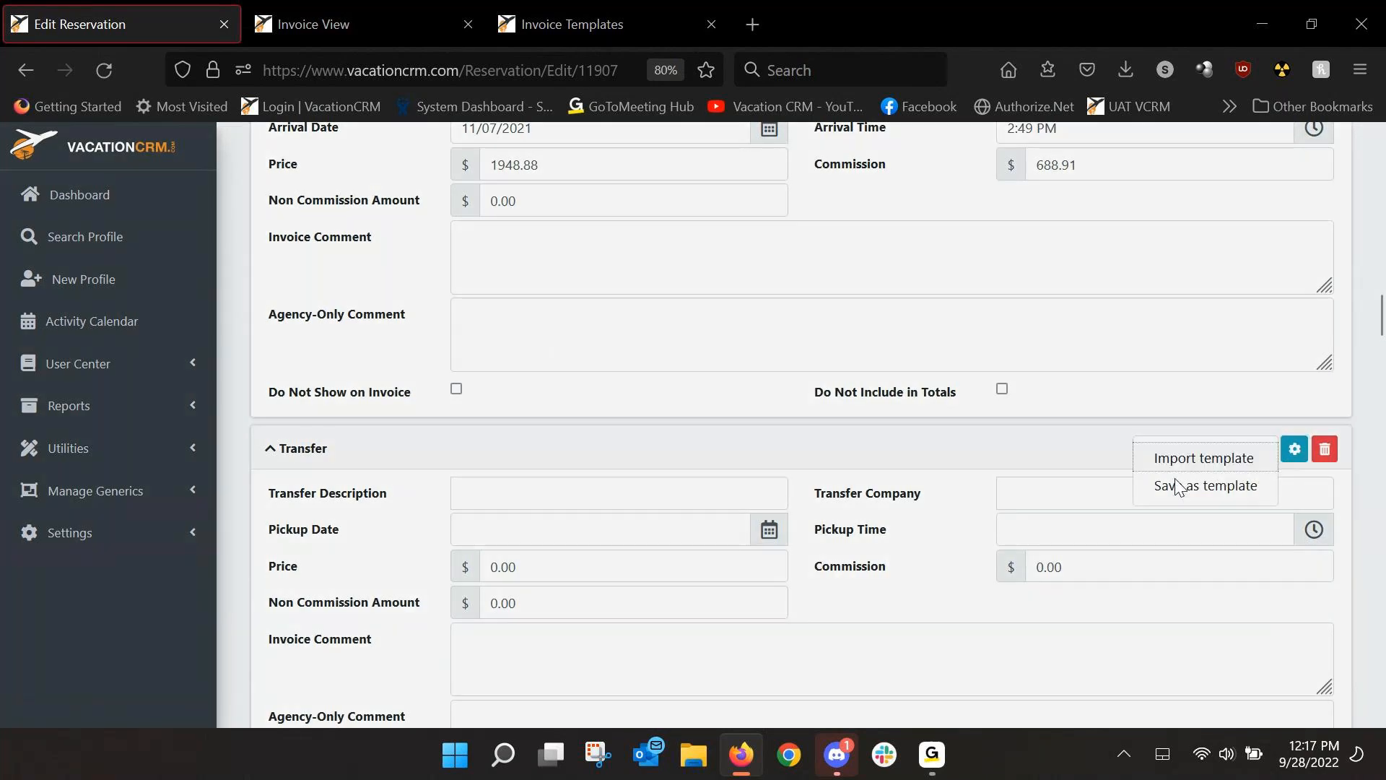
pyautogui.click(823, 479)
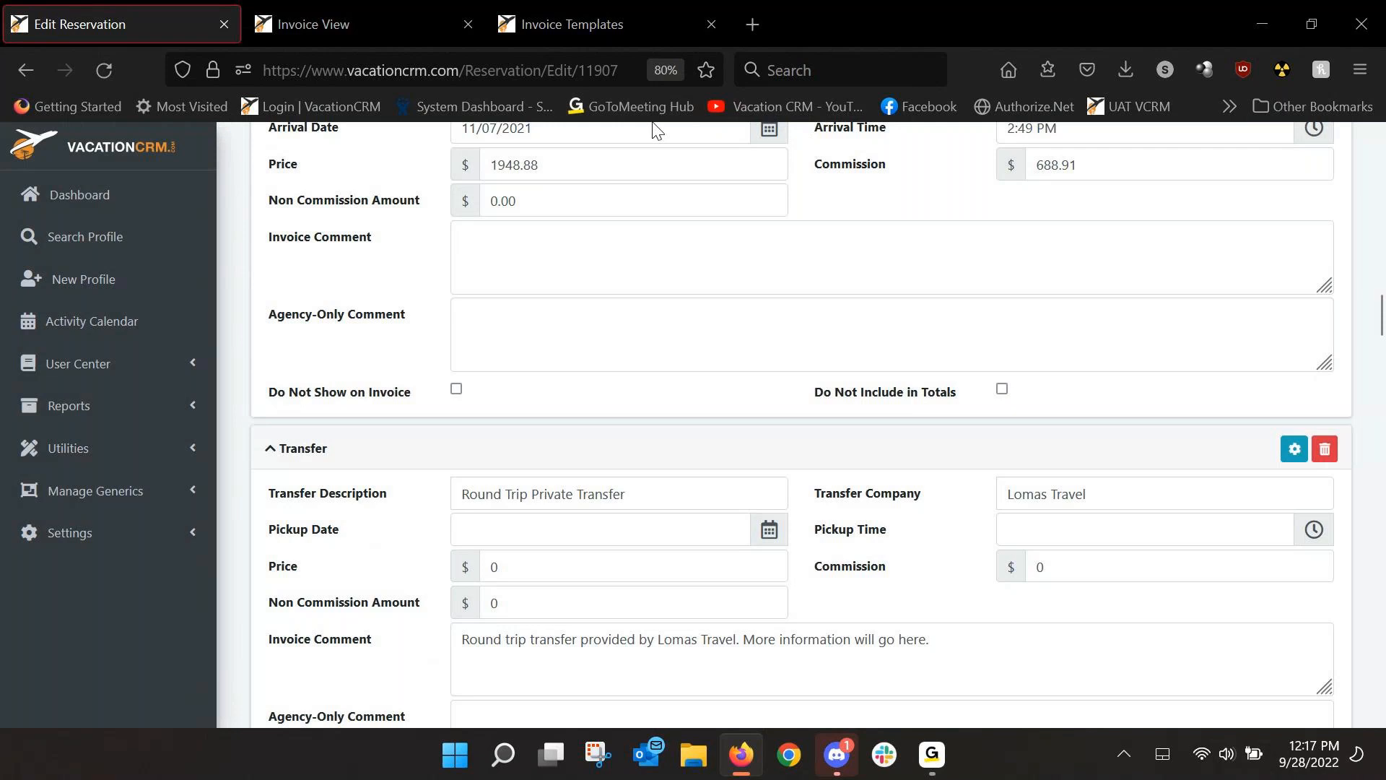
pyautogui.scroll(-3, 652, 300)
# Add the agency-only comment 'Booked via Lomas. Entering here for client copy of invoice' to the transfer.
pyautogui.click(491, 561)
pyautogui.write('Booked ')
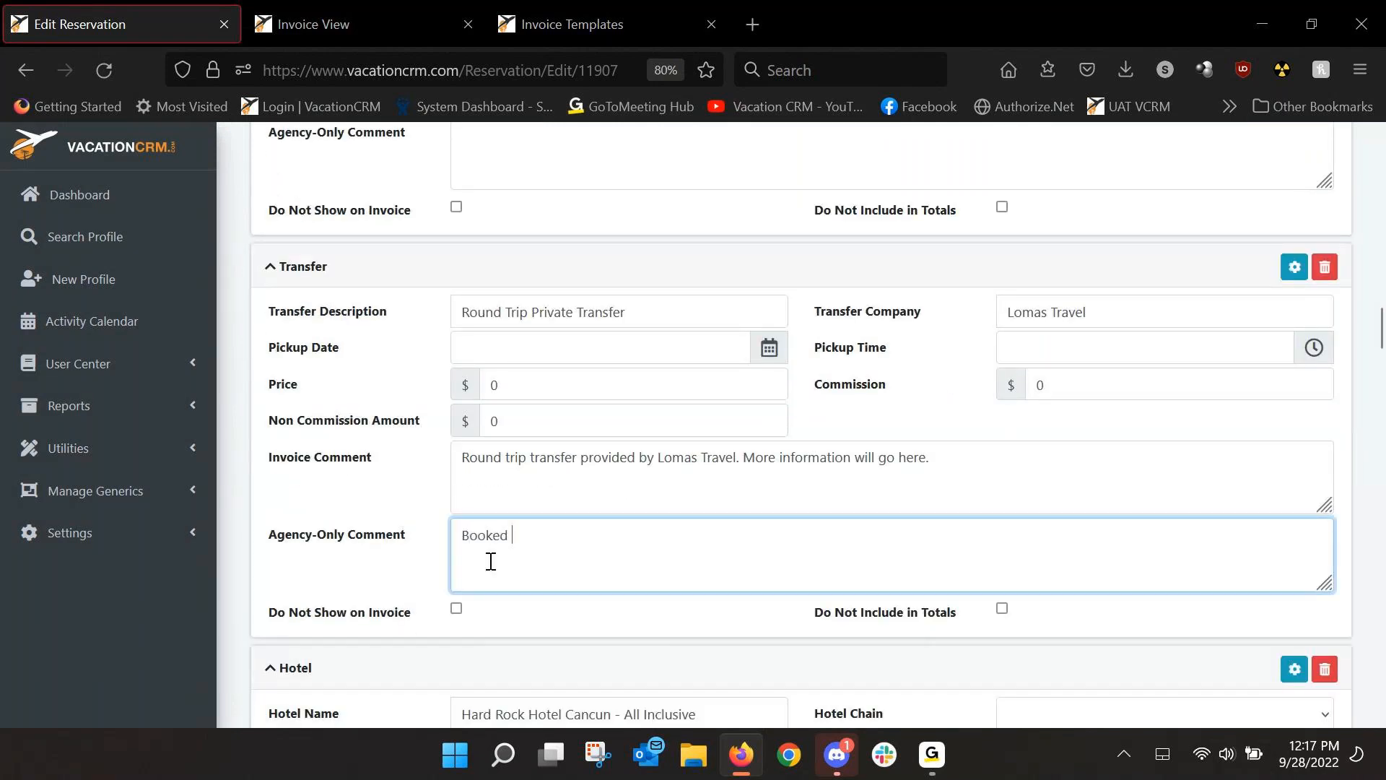
pyautogui.write('via Lomas. Enterin')
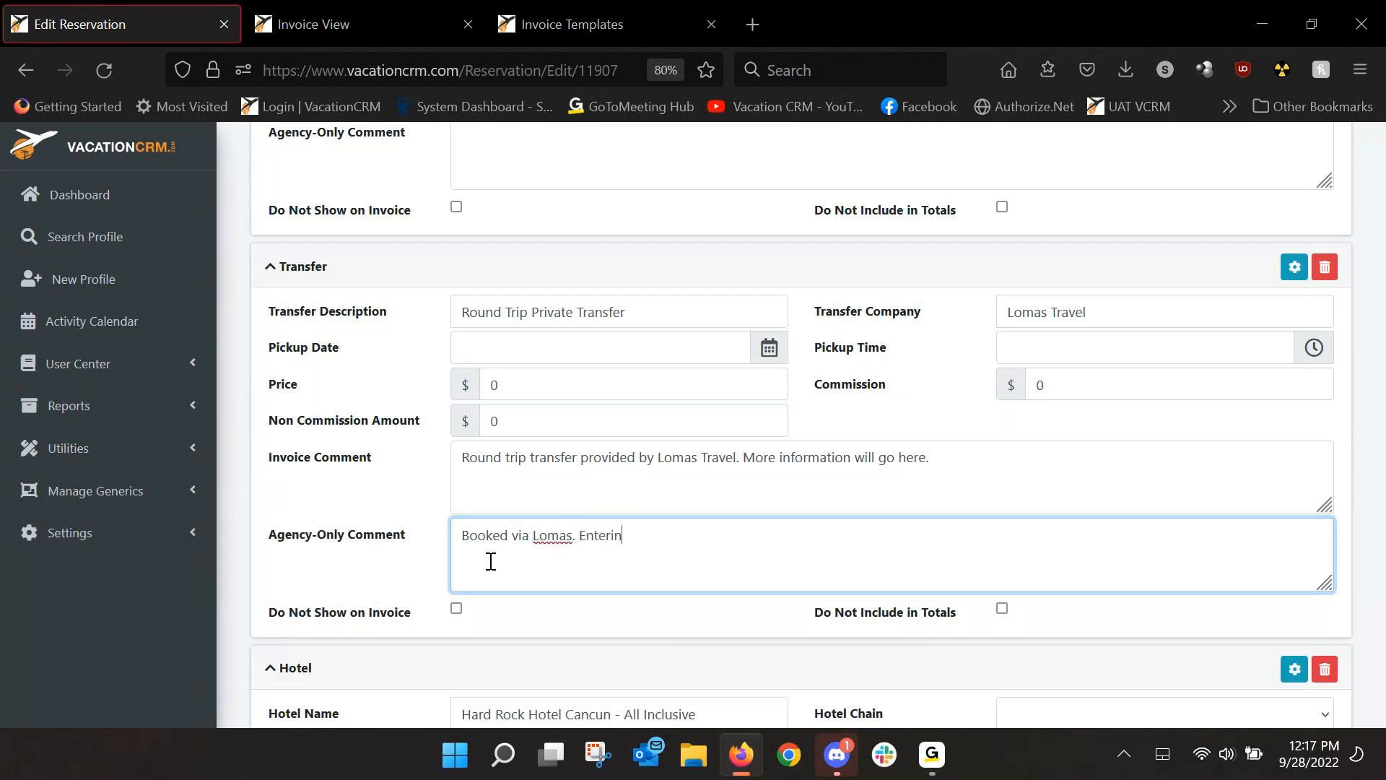
pyautogui.write('g here for client copy of invoice.')
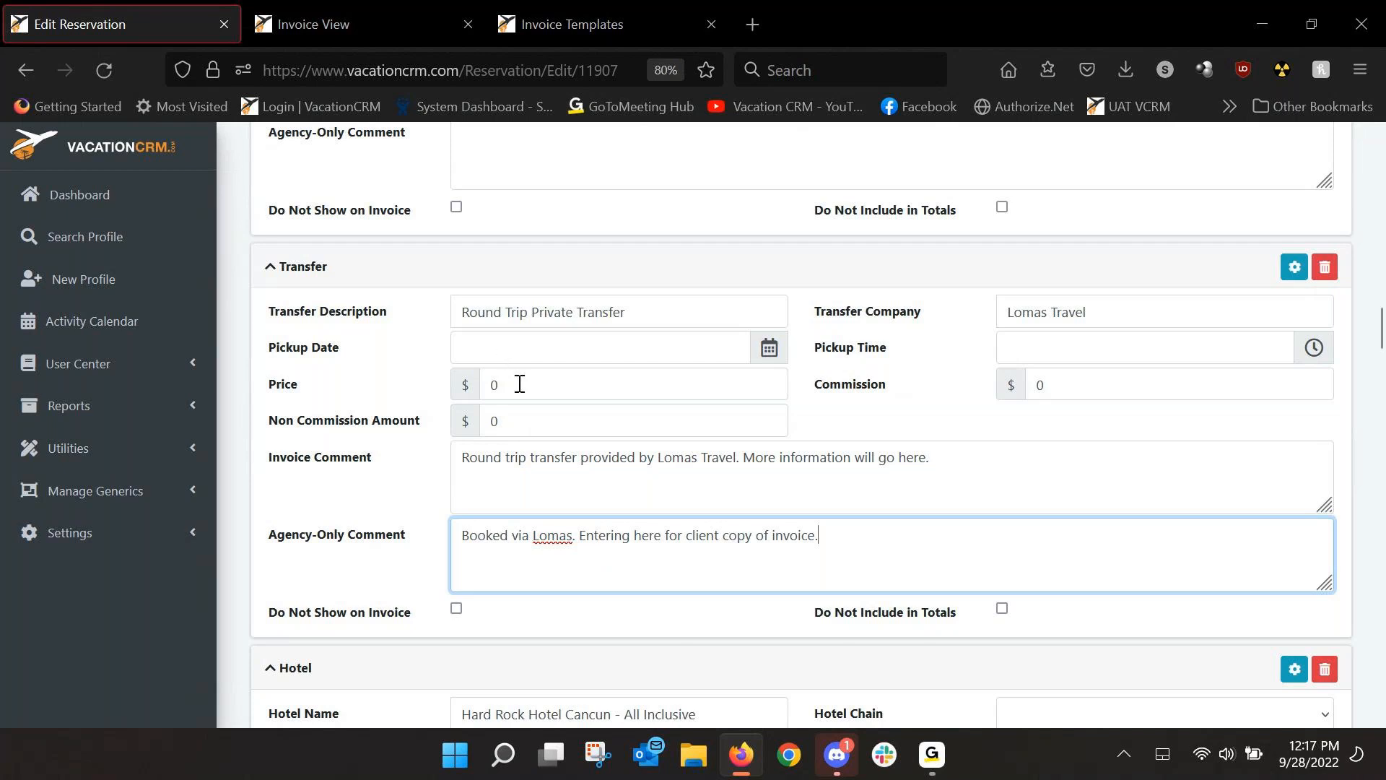
pyautogui.scroll(10, 1307, 354)
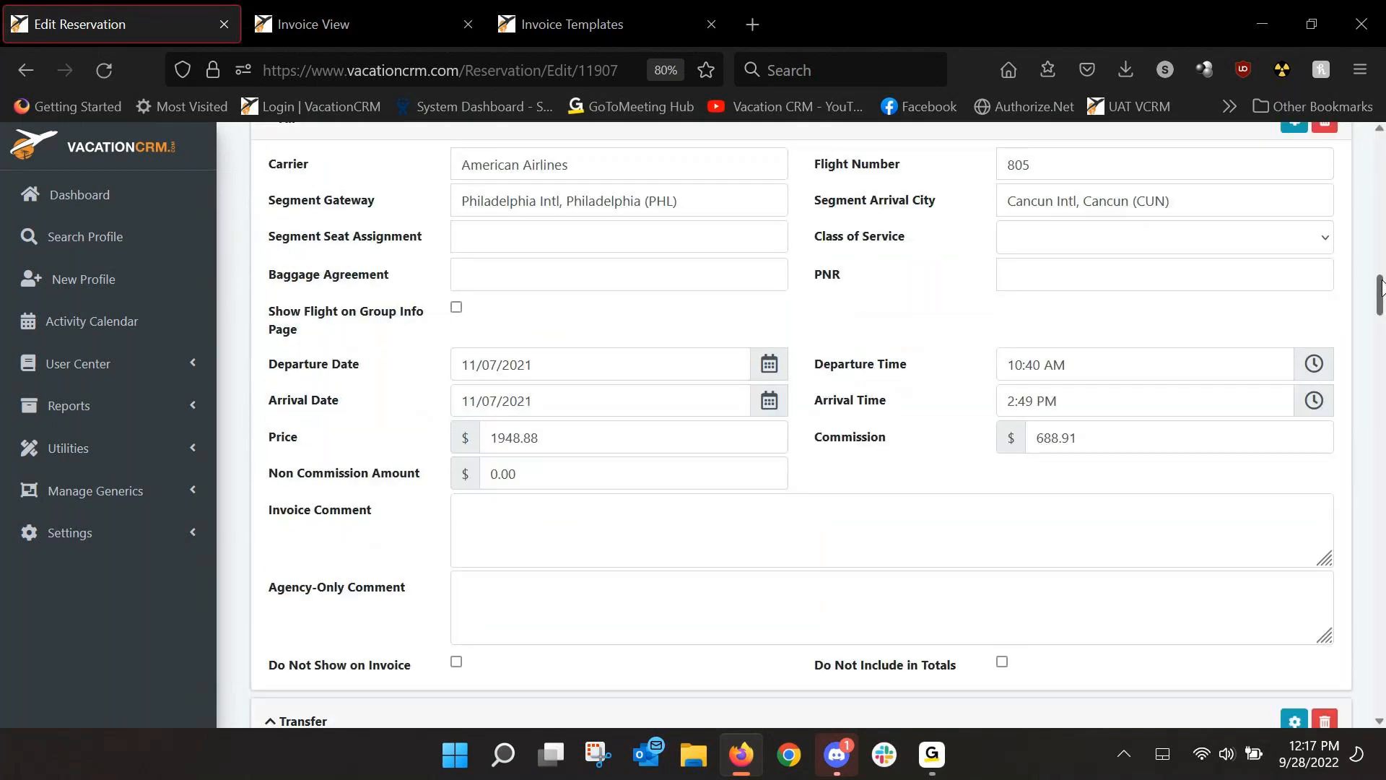
pyautogui.scroll(5, 1381, 167)
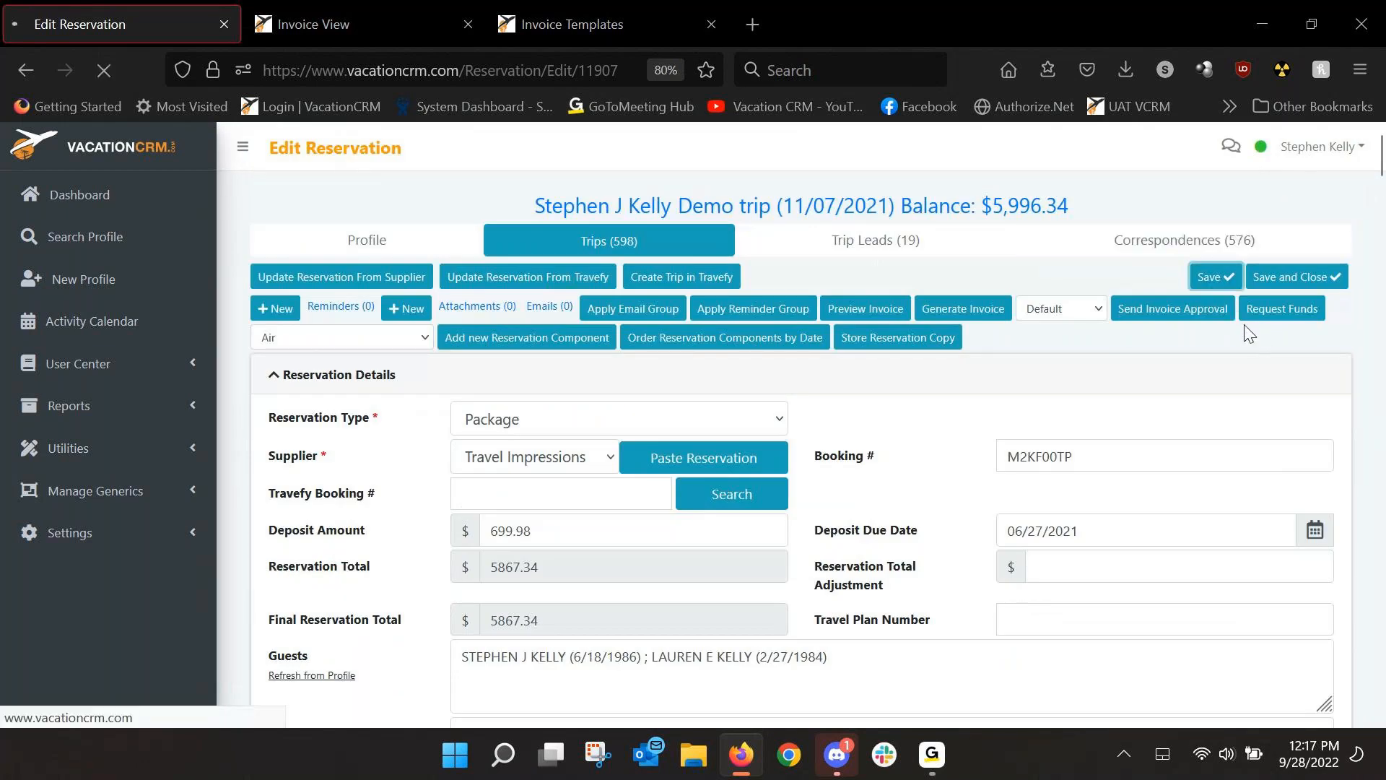
# Check the invoice preview's Transportation and Trip Totals sections, then return to reservation 11907's edit page.
pyautogui.click(861, 311)
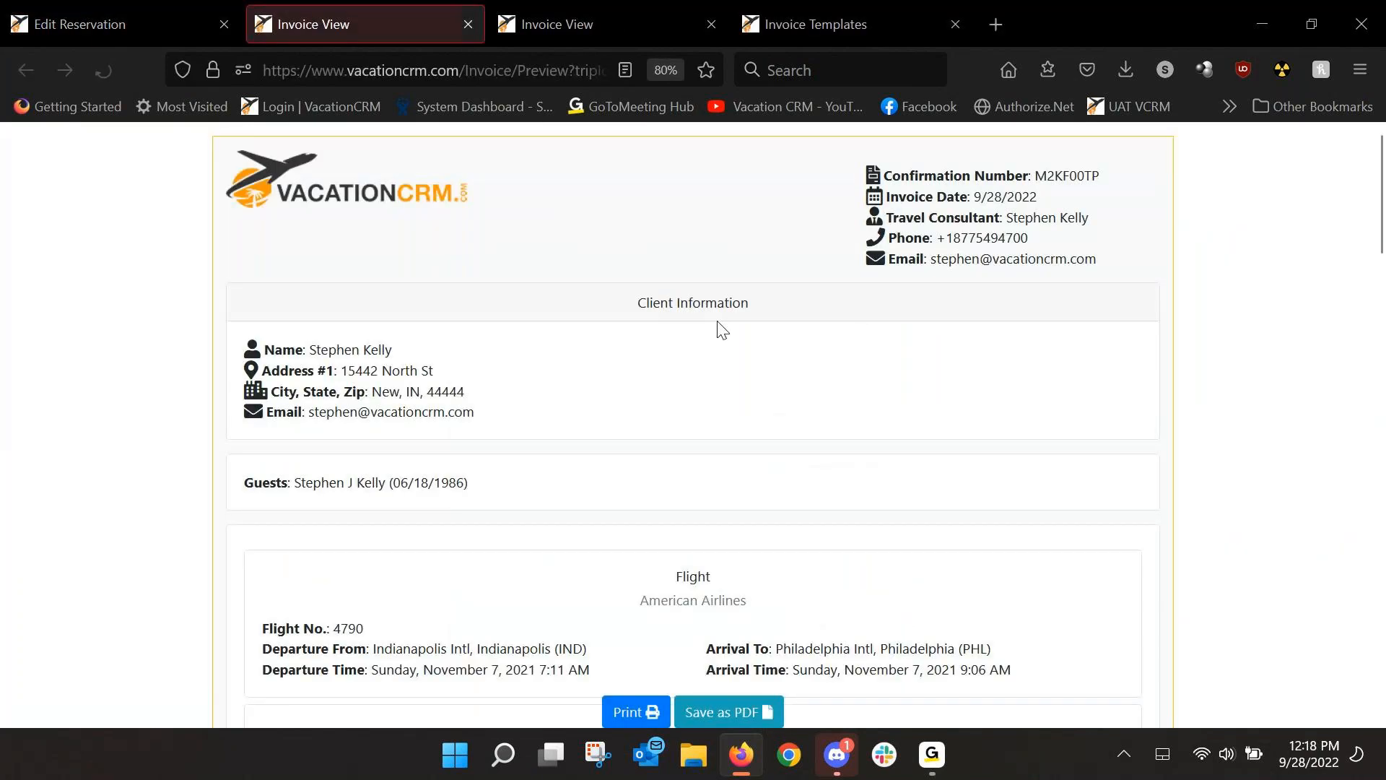
pyautogui.scroll(-5, 686, 342)
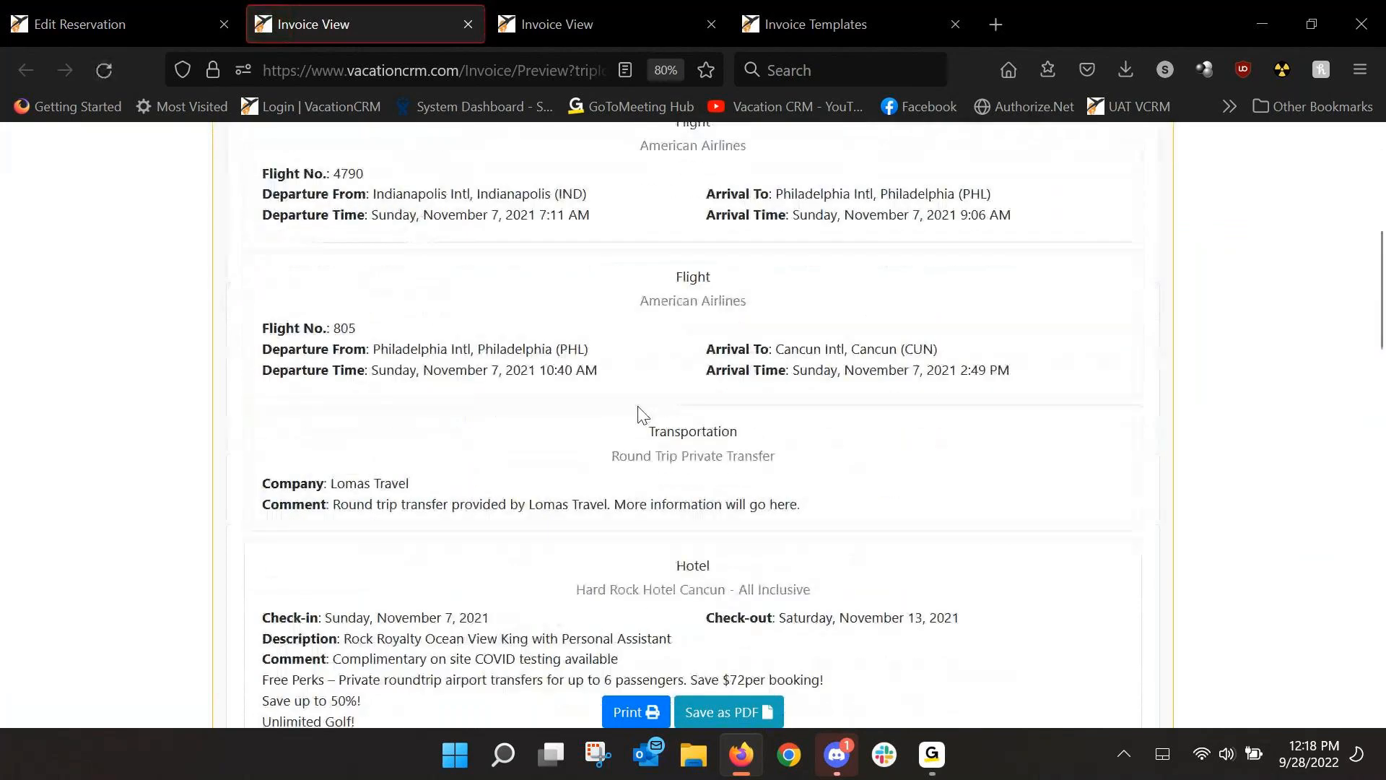
pyautogui.scroll(-1, 614, 303)
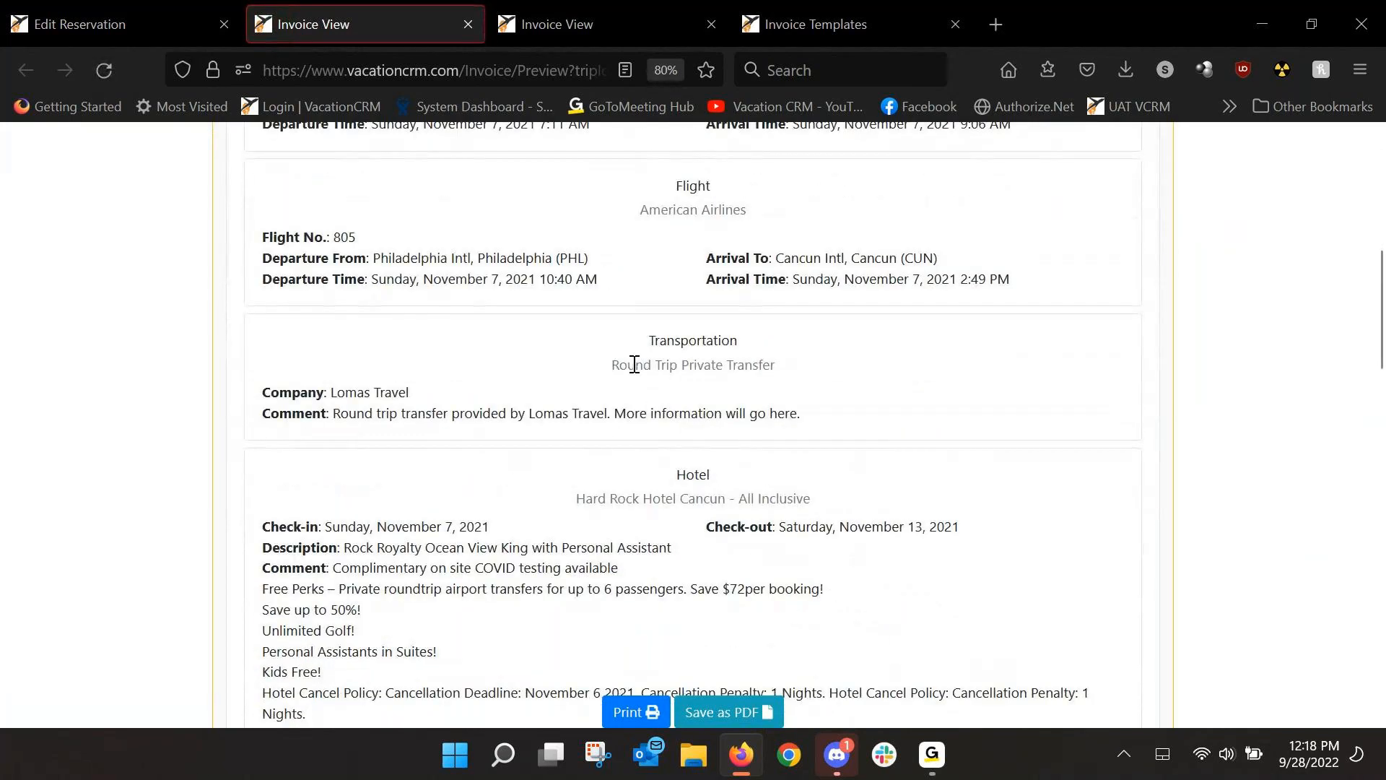
pyautogui.scroll(-1, 634, 364)
pyautogui.scroll(-2, 637, 372)
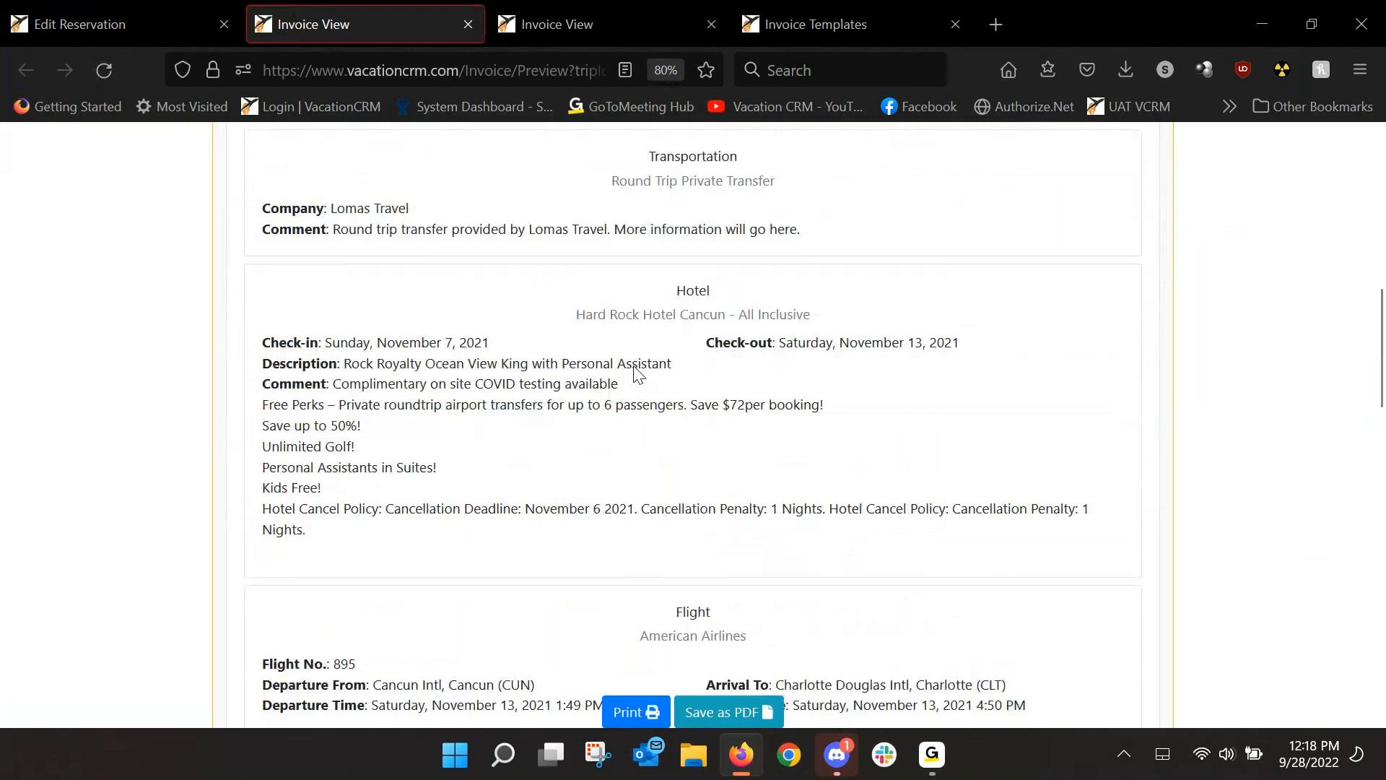
pyautogui.scroll(-3, 637, 373)
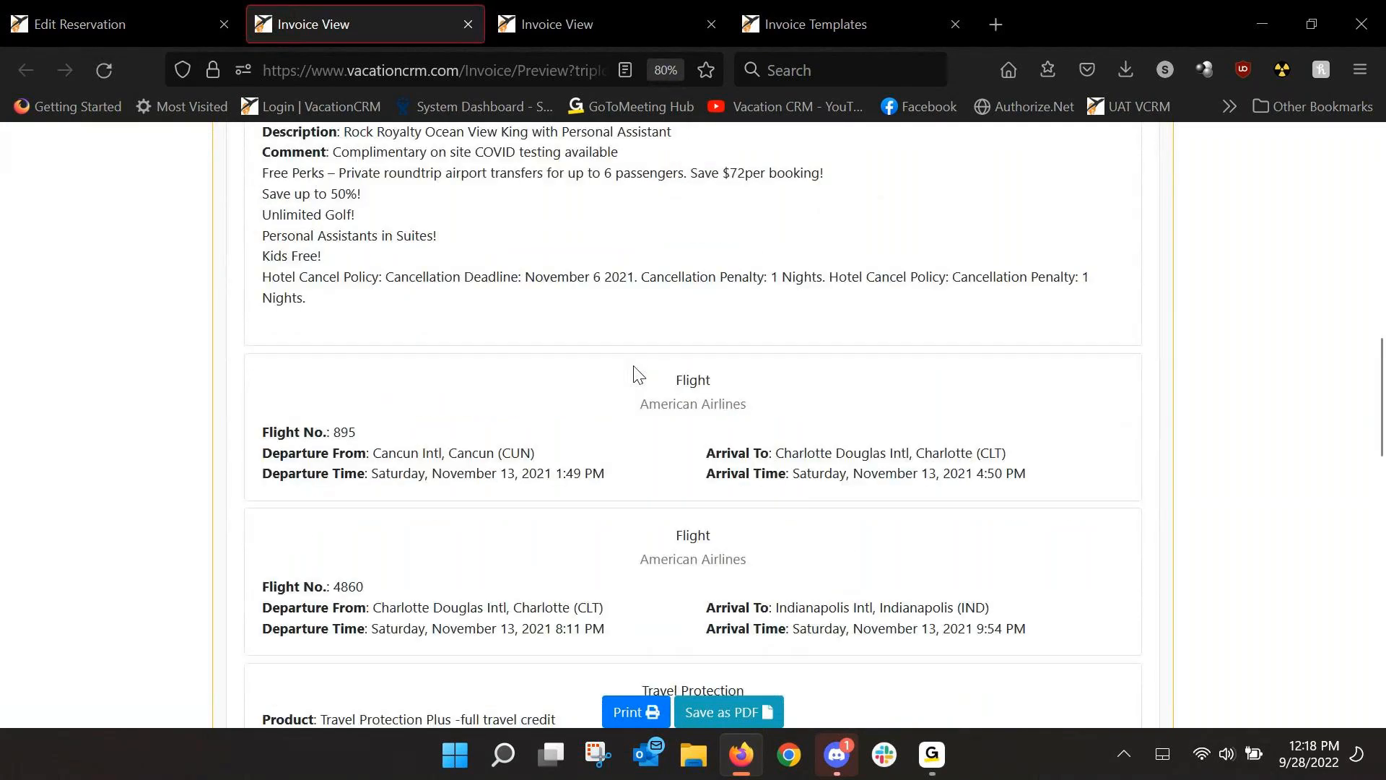
pyautogui.scroll(-4, 634, 367)
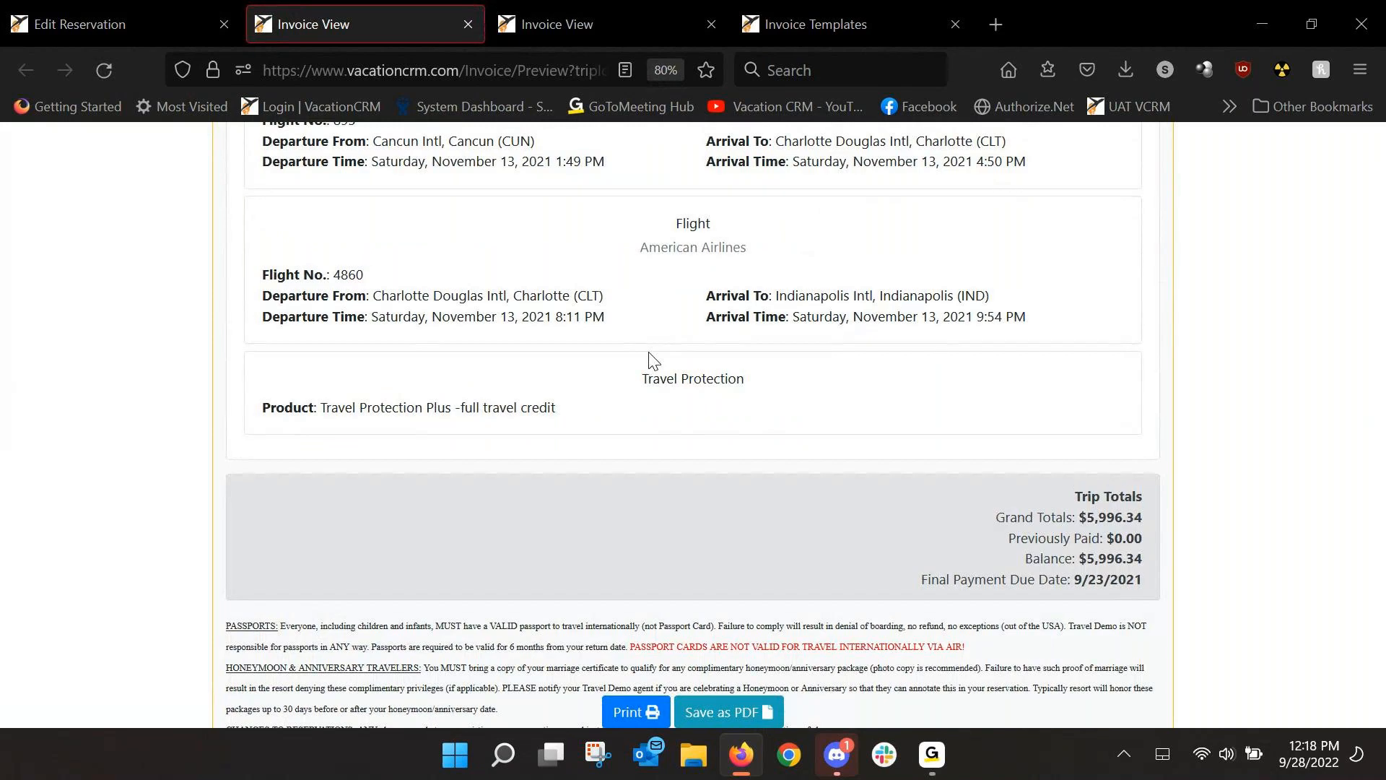
pyautogui.click(146, 29)
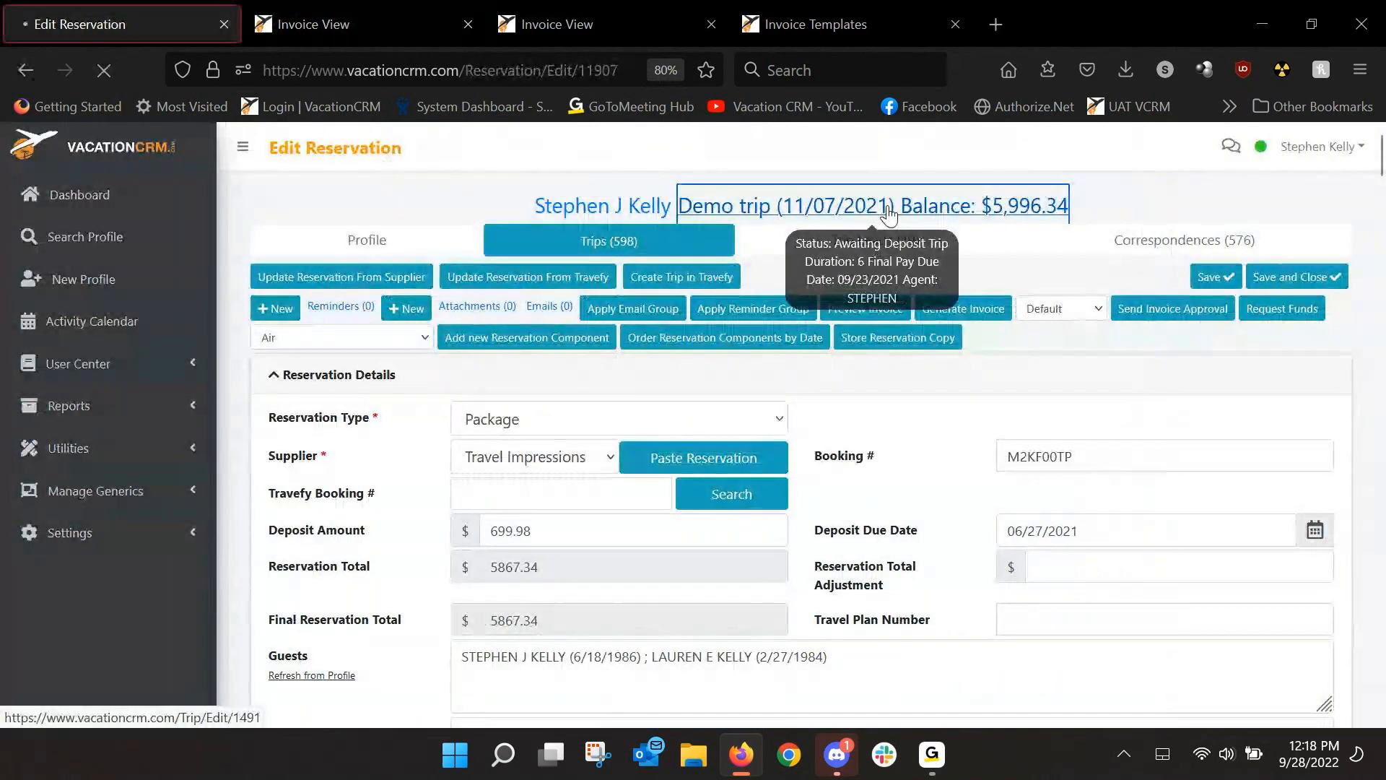
# Open the Demo trip and review its Invoice Information settings and the Trip Reservations table.
pyautogui.click(783, 208)
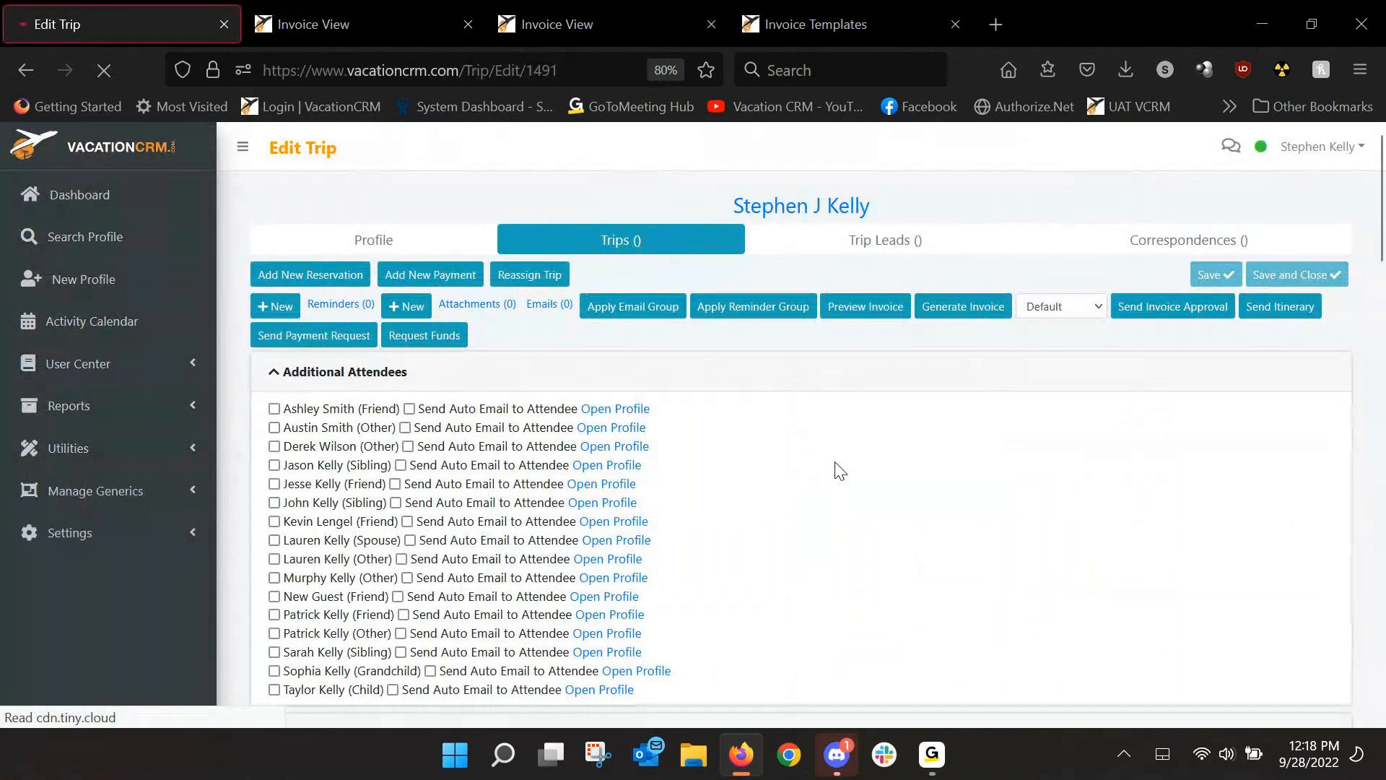
pyautogui.scroll(-5, 838, 471)
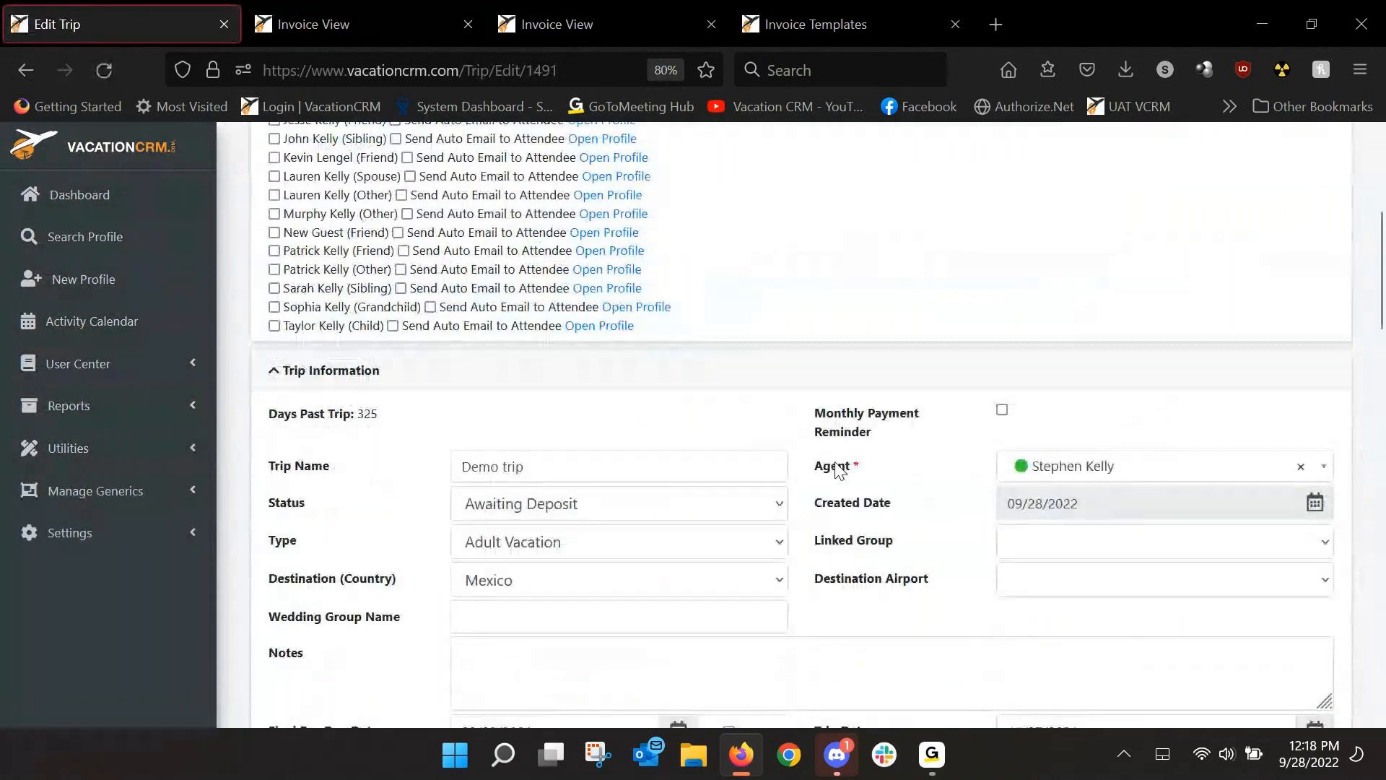
pyautogui.scroll(-3, 733, 377)
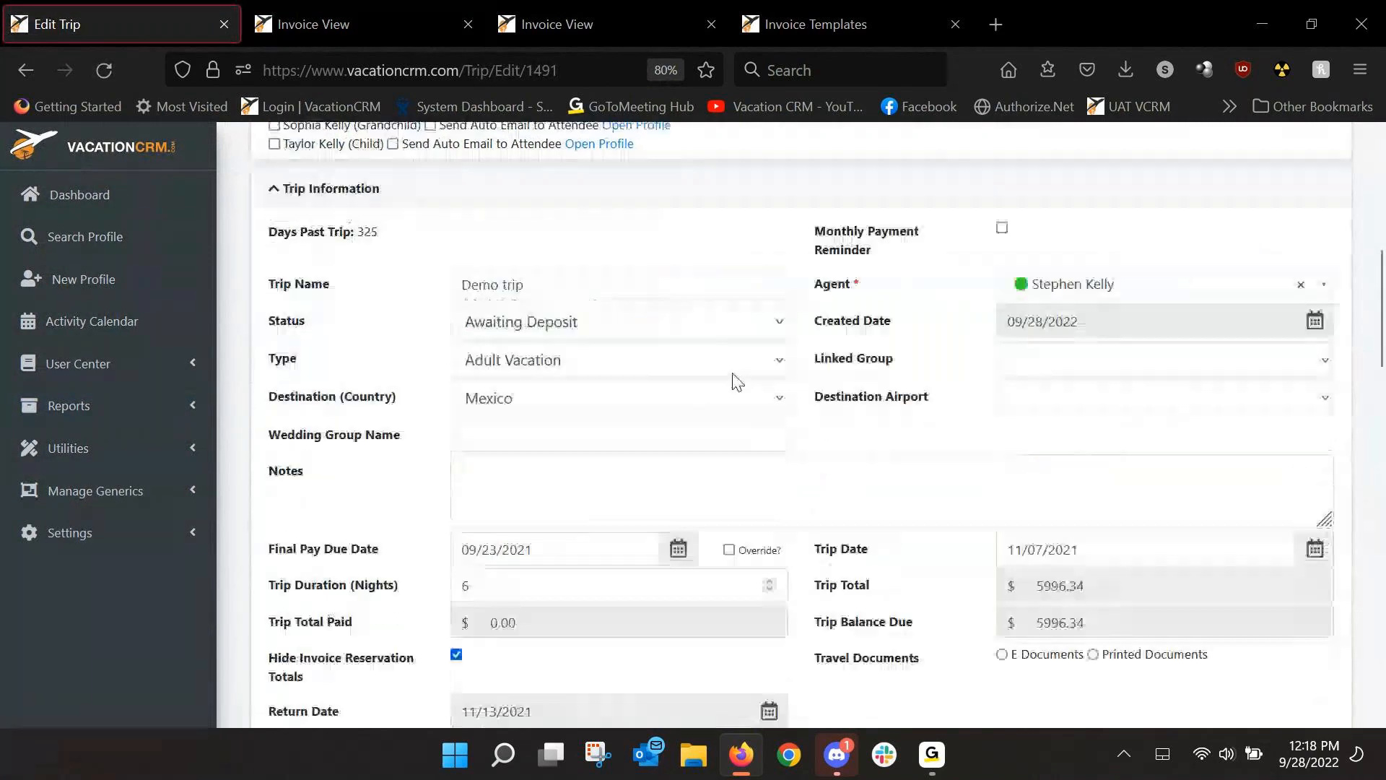
pyautogui.scroll(-4, 734, 379)
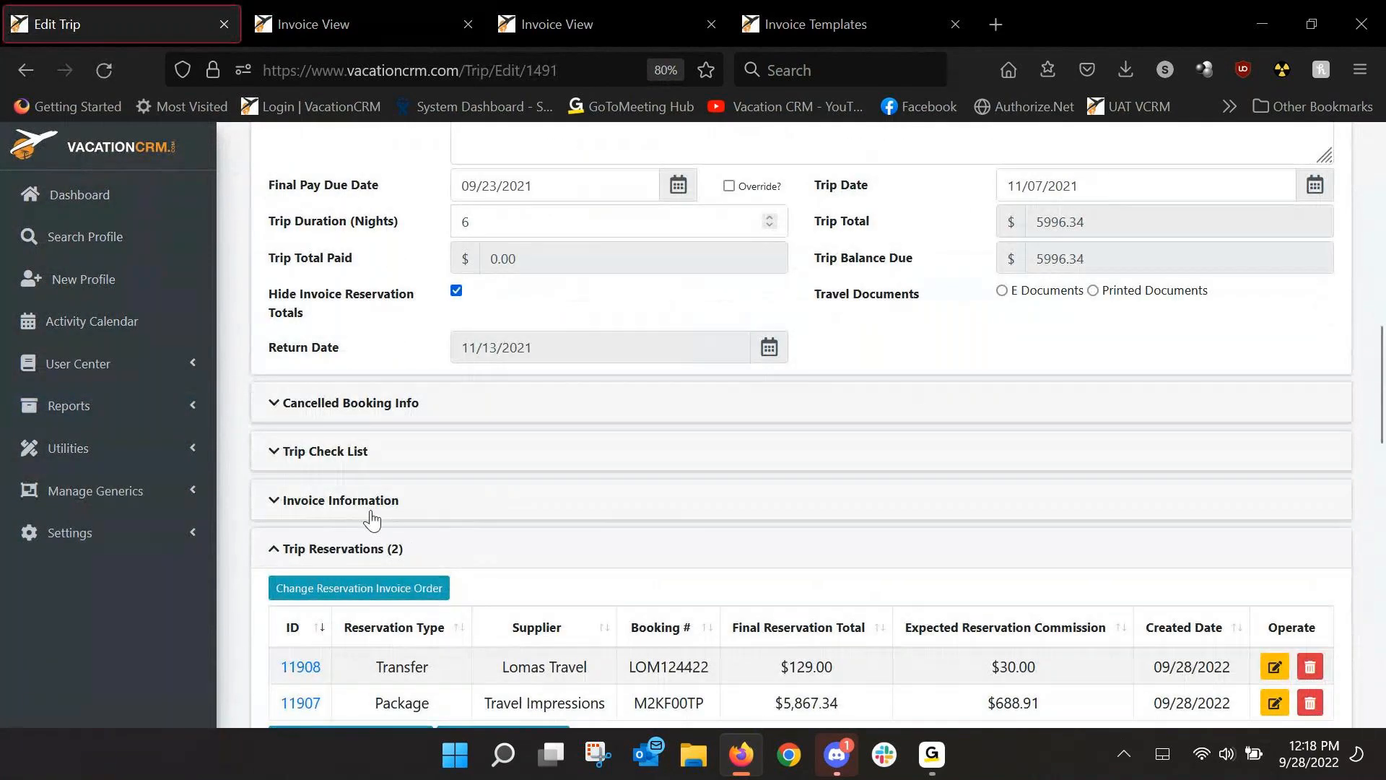
pyautogui.click(399, 508)
pyautogui.scroll(-1, 426, 577)
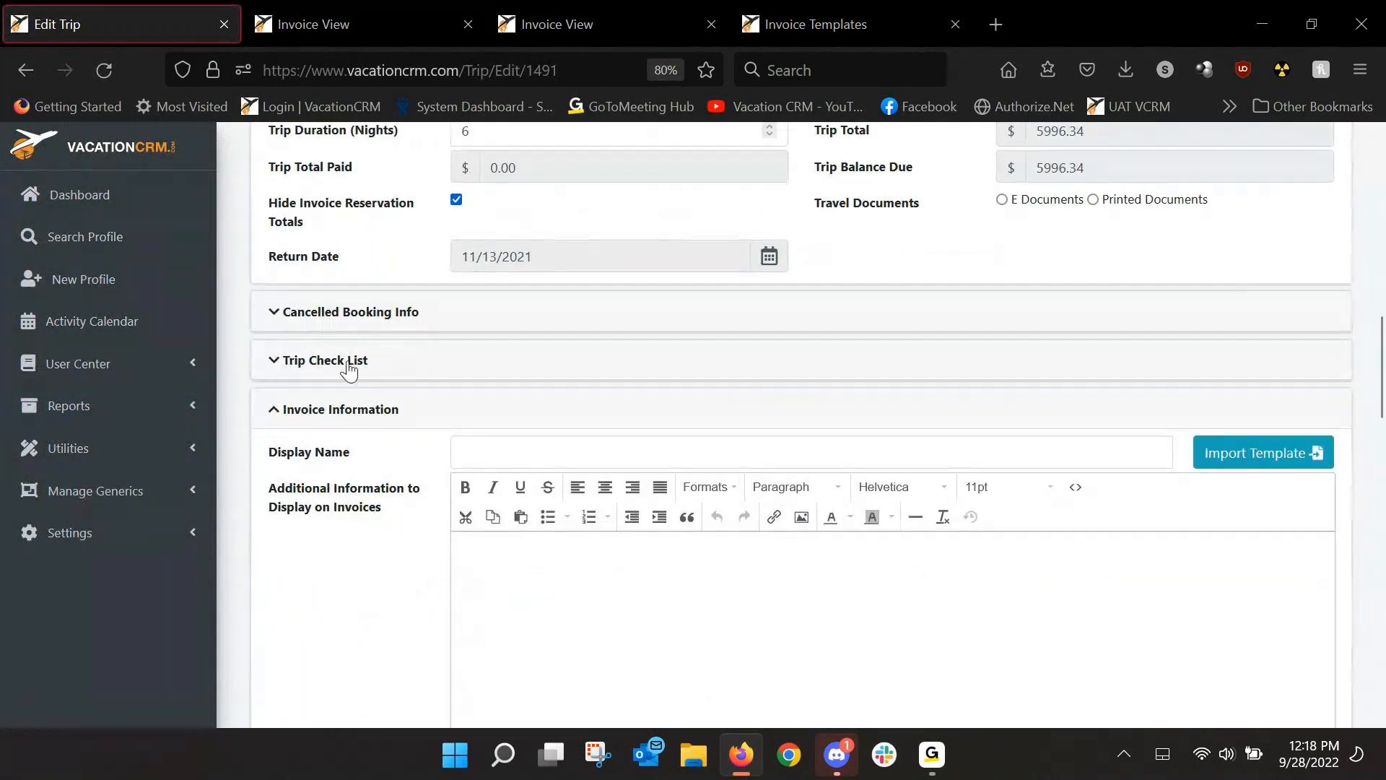
pyautogui.click(381, 422)
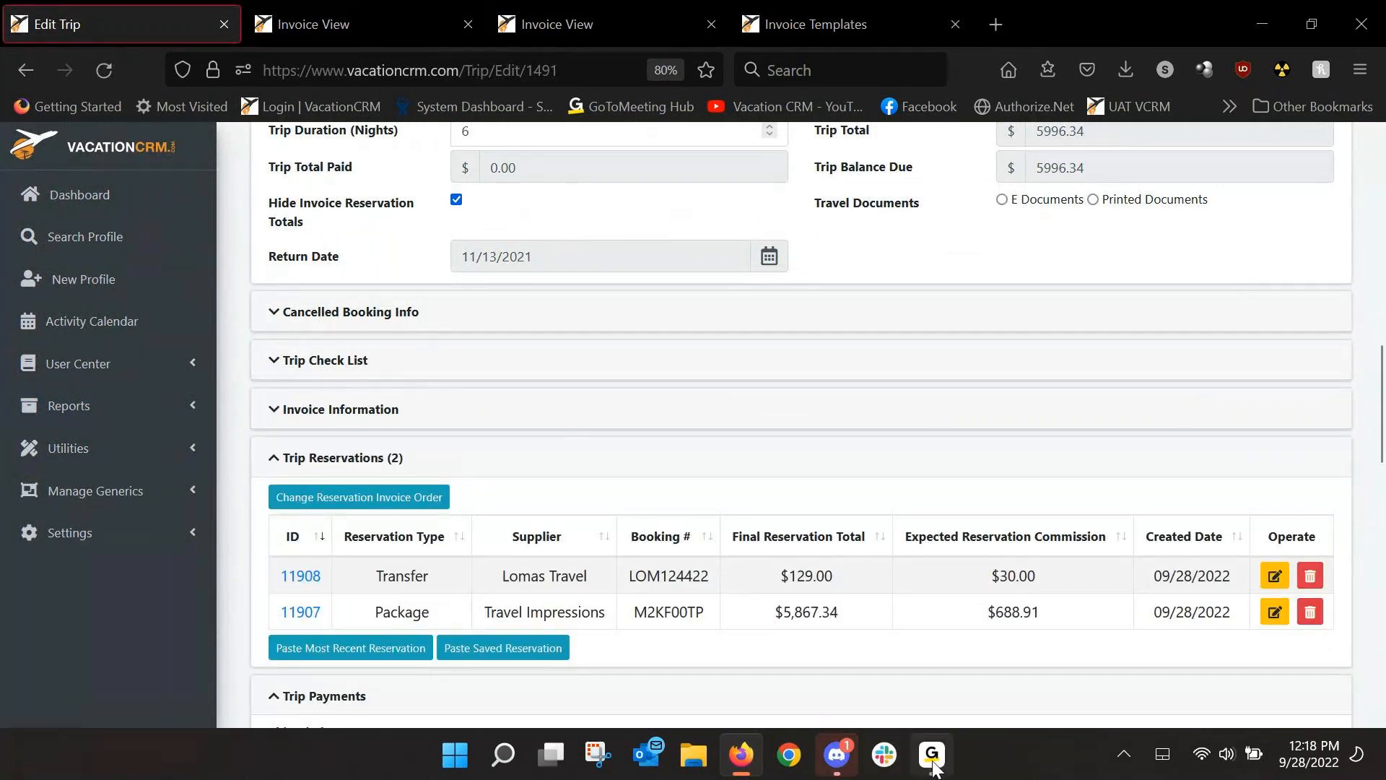
pyautogui.click(931, 758)
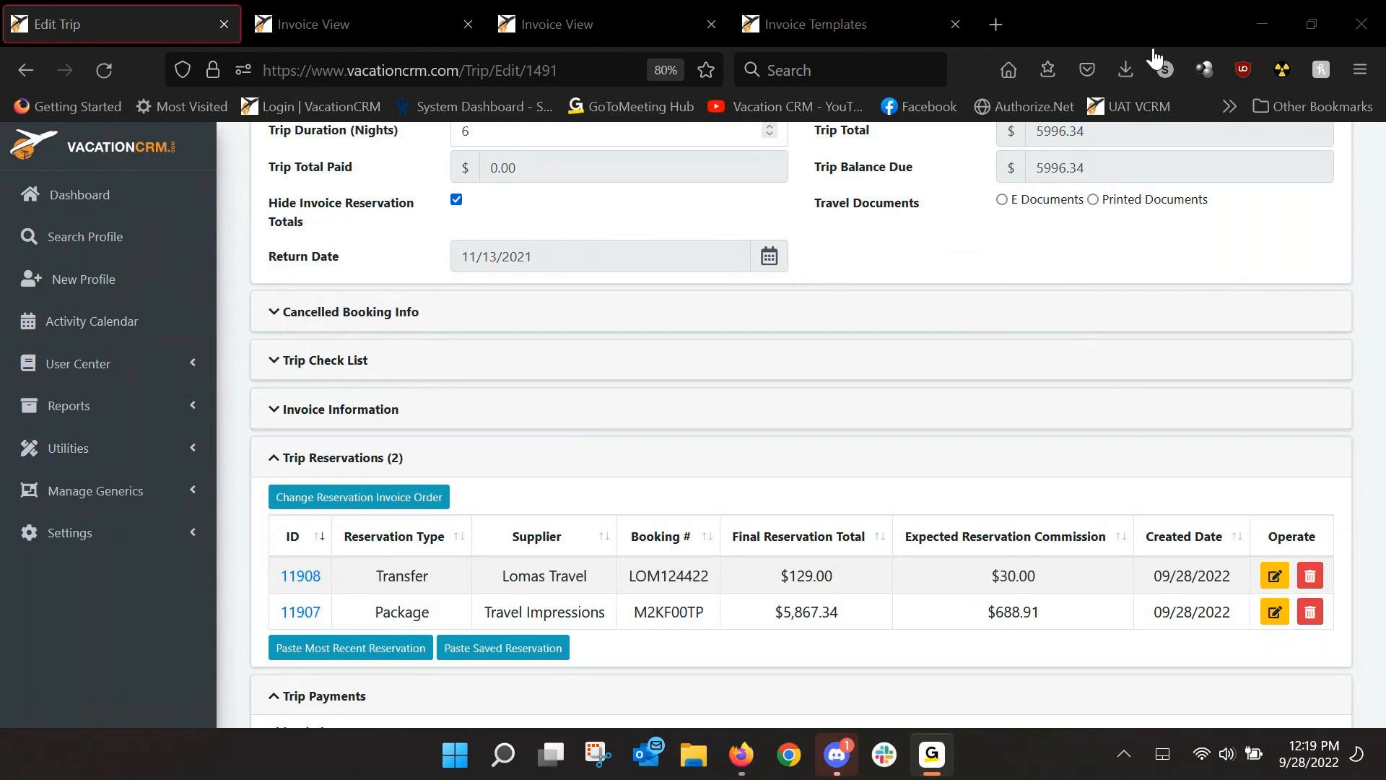
pyautogui.click(1167, 10)
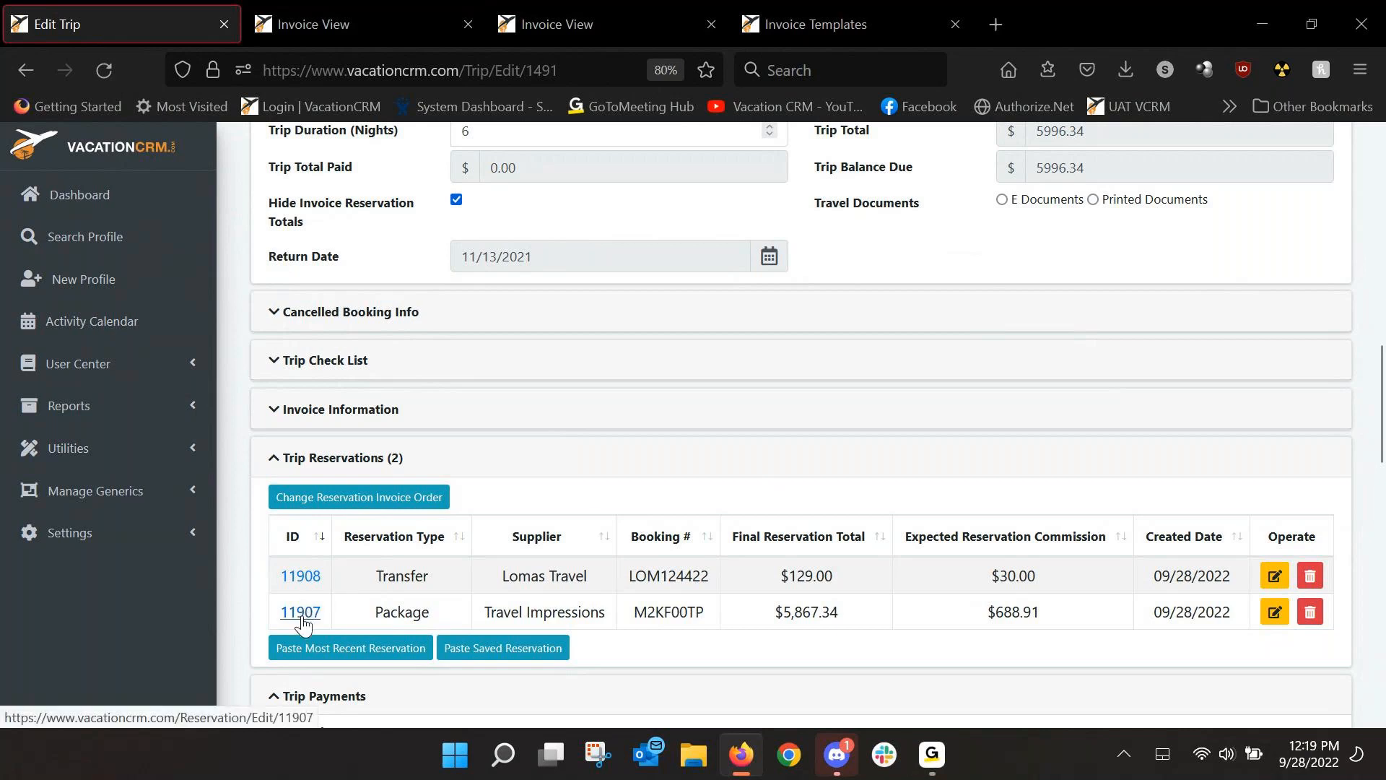
# Open transfer reservation 11908, untick Do Not Show on Invoice, and bring up its template options.
pyautogui.click(307, 582)
pyautogui.scroll(-15, 924, 506)
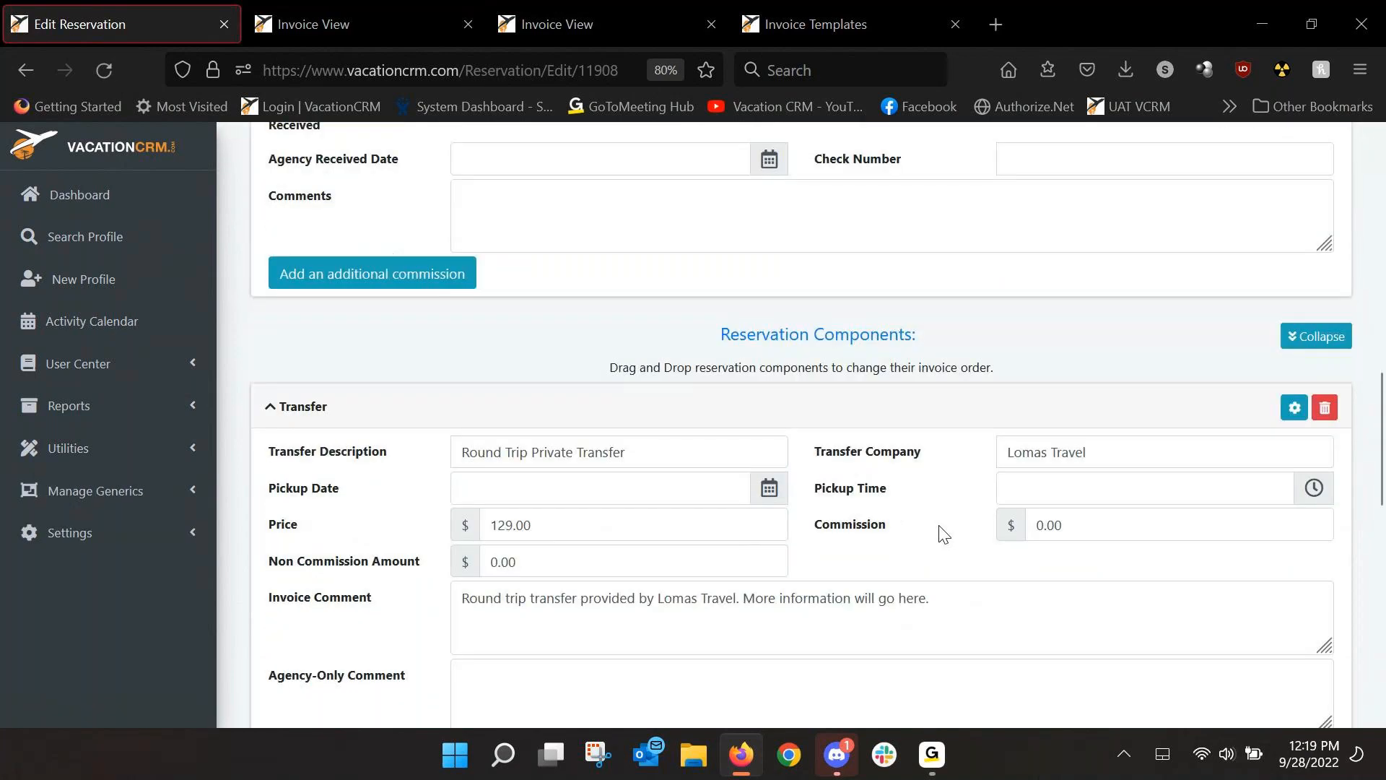
pyautogui.scroll(-3, 942, 533)
pyautogui.moveTo(531, 419); pyautogui.dragTo(775, 421)
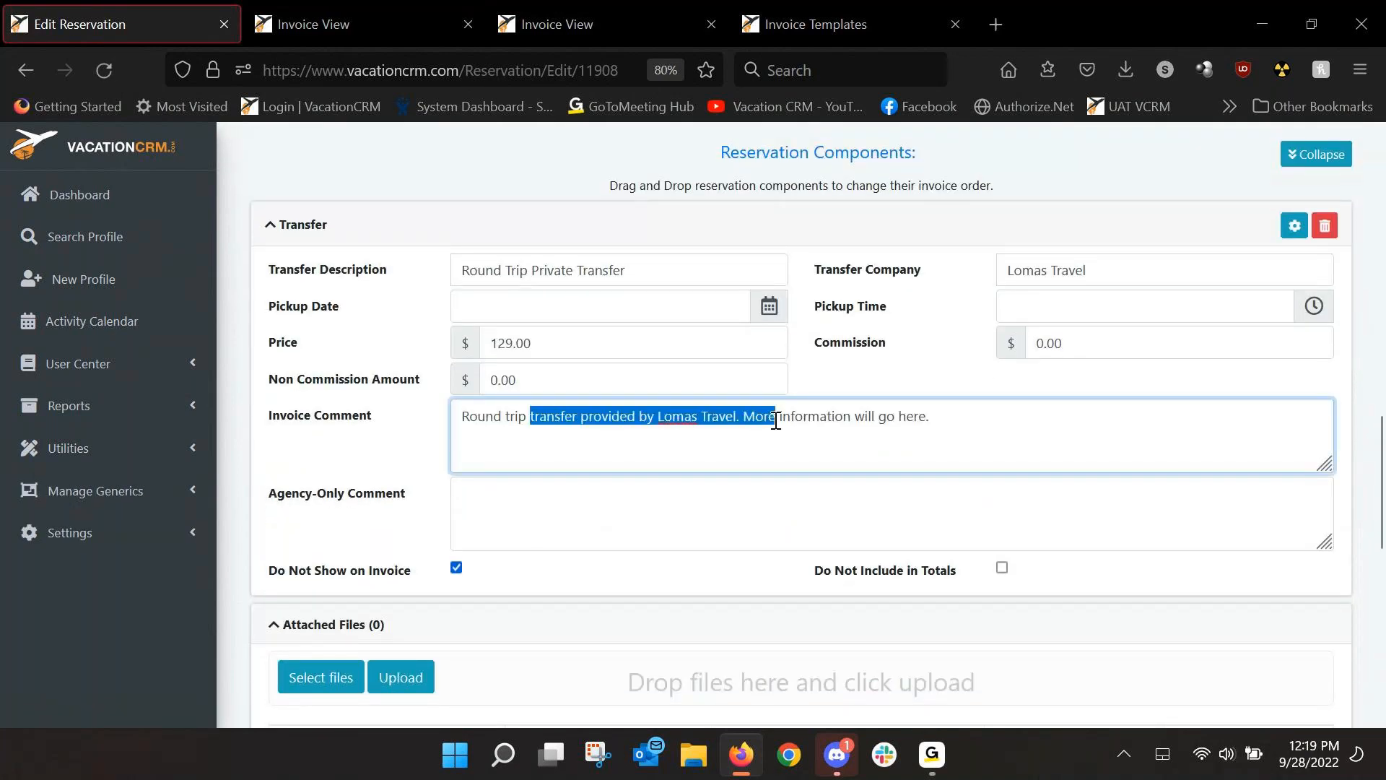
pyautogui.click(456, 568)
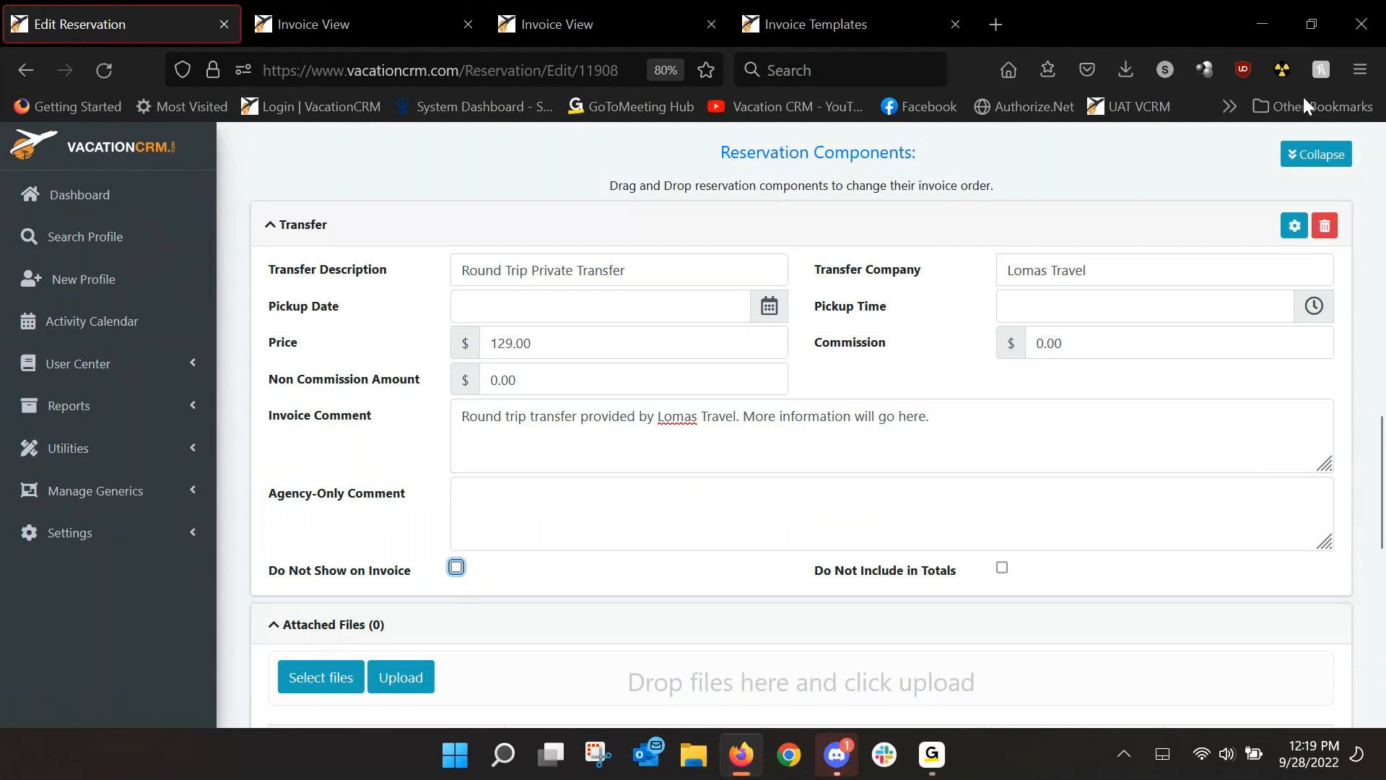
pyautogui.click(1285, 224)
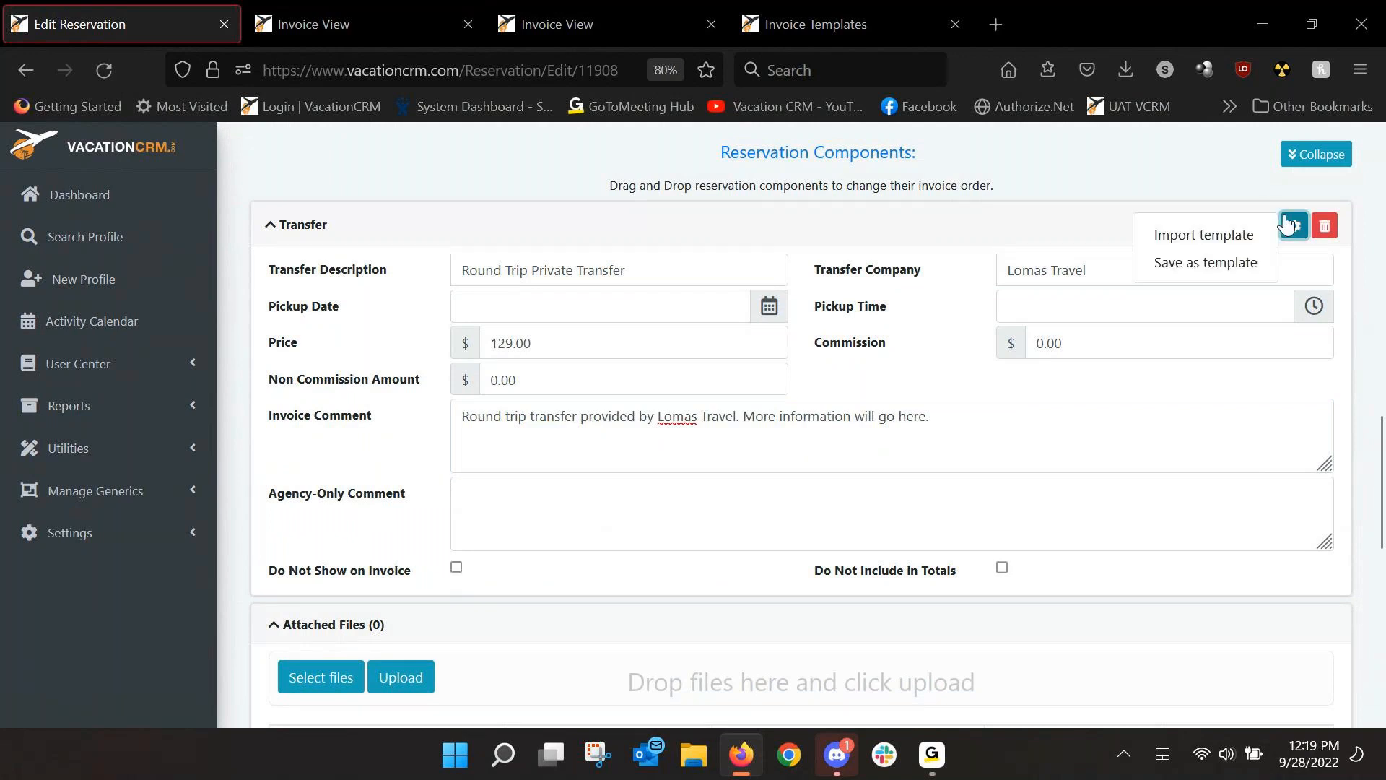
pyautogui.click(1190, 242)
pyautogui.click(751, 440)
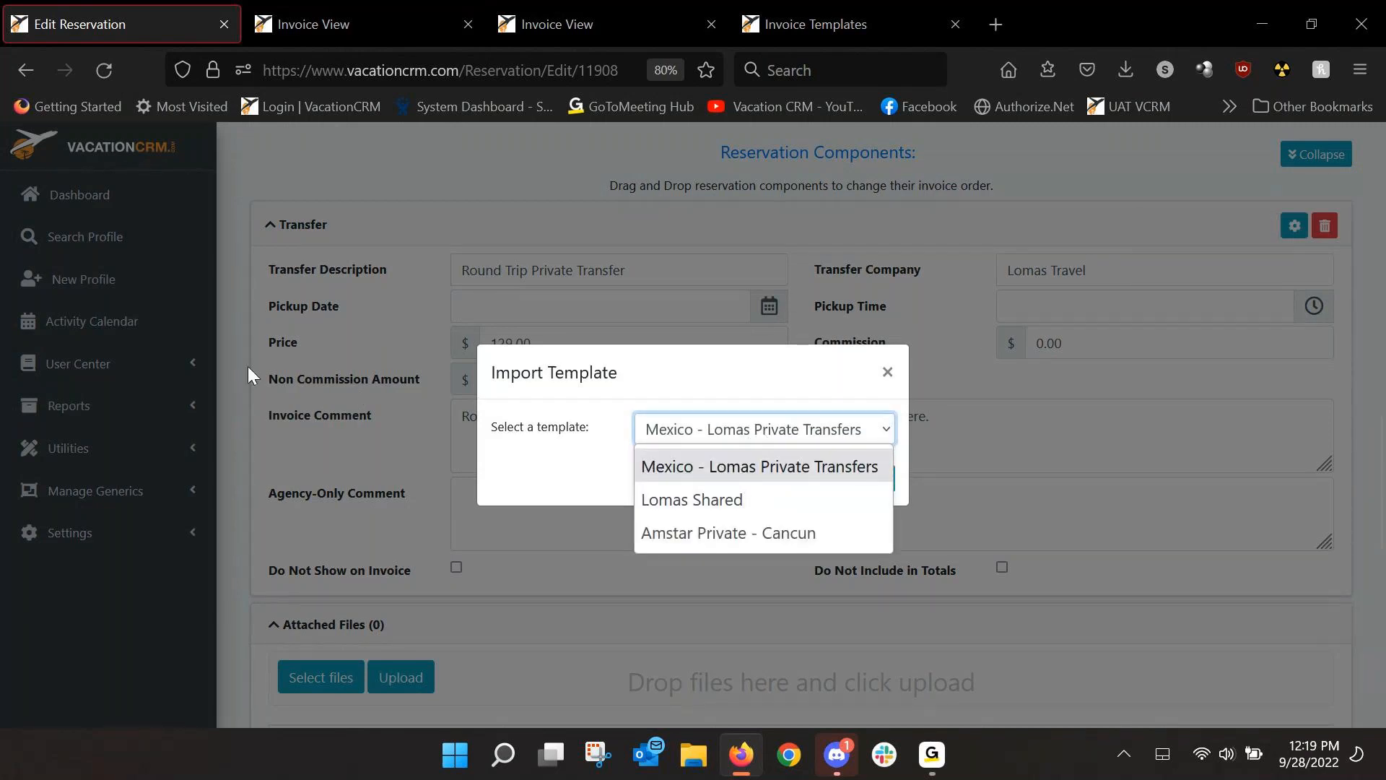
pyautogui.click(722, 470)
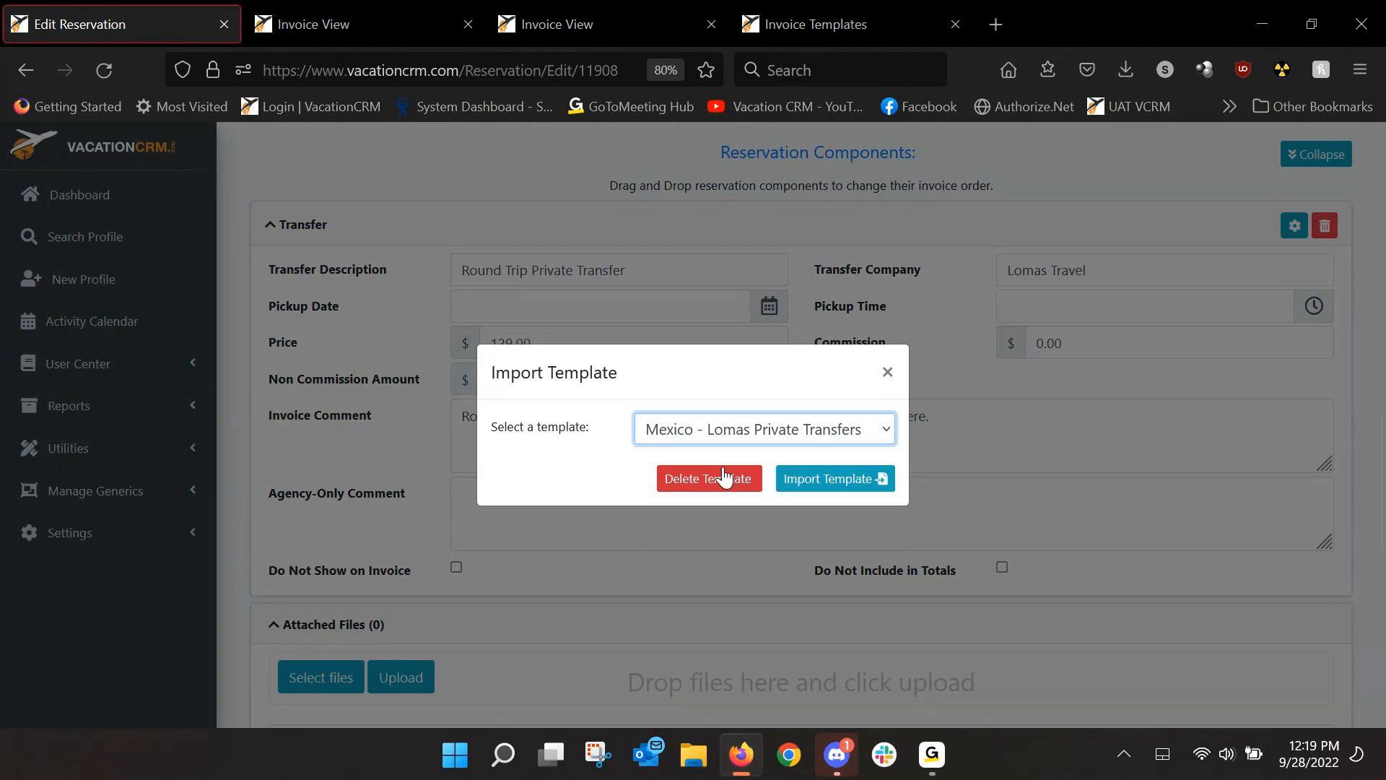
pyautogui.click(888, 372)
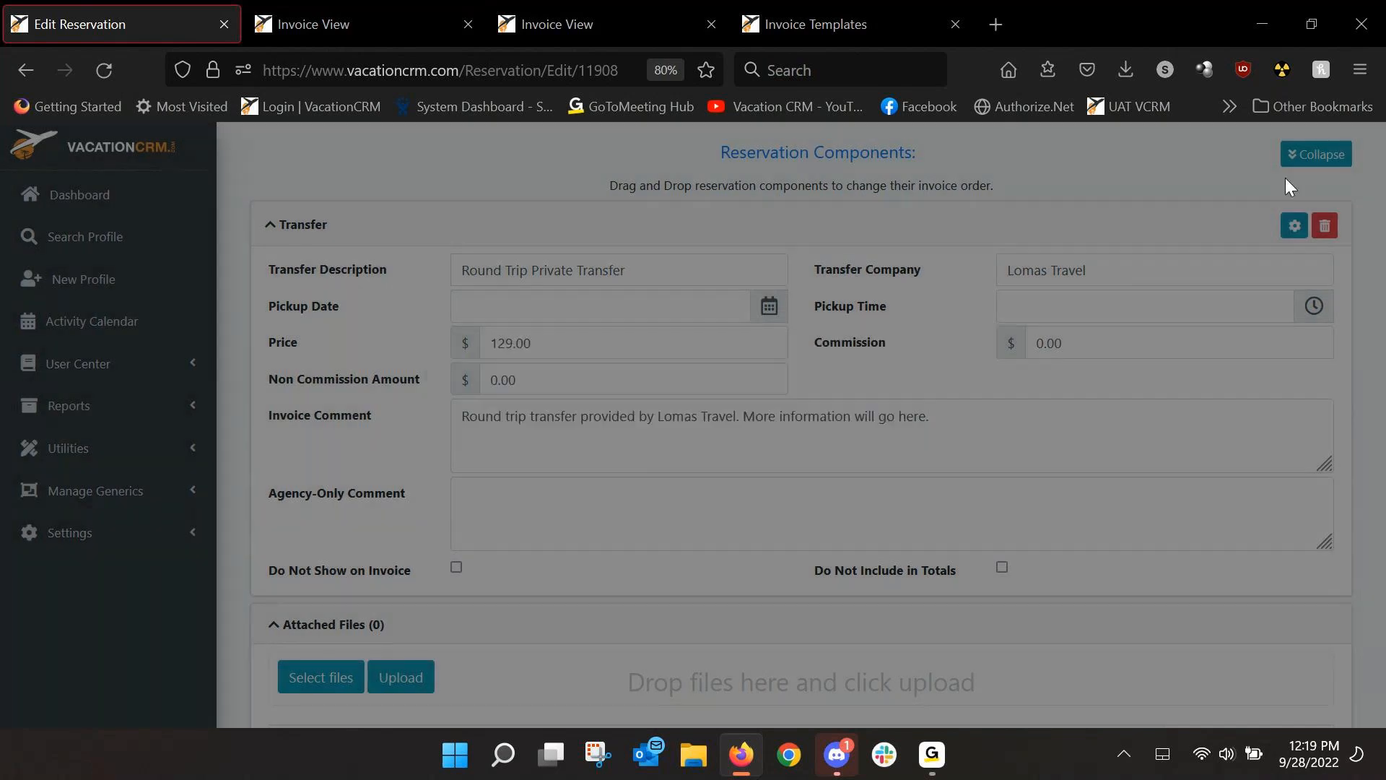
pyautogui.click(1294, 225)
pyautogui.click(1191, 264)
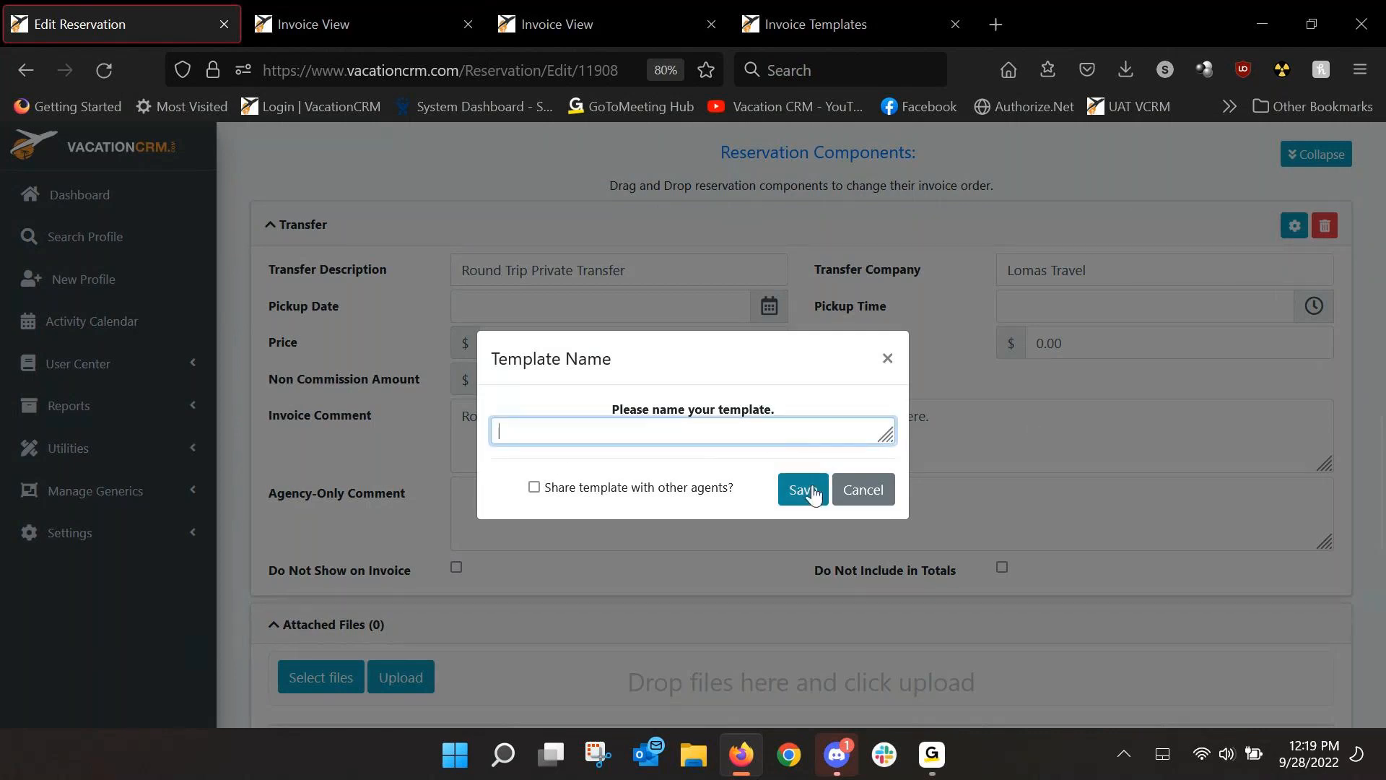
pyautogui.click(871, 495)
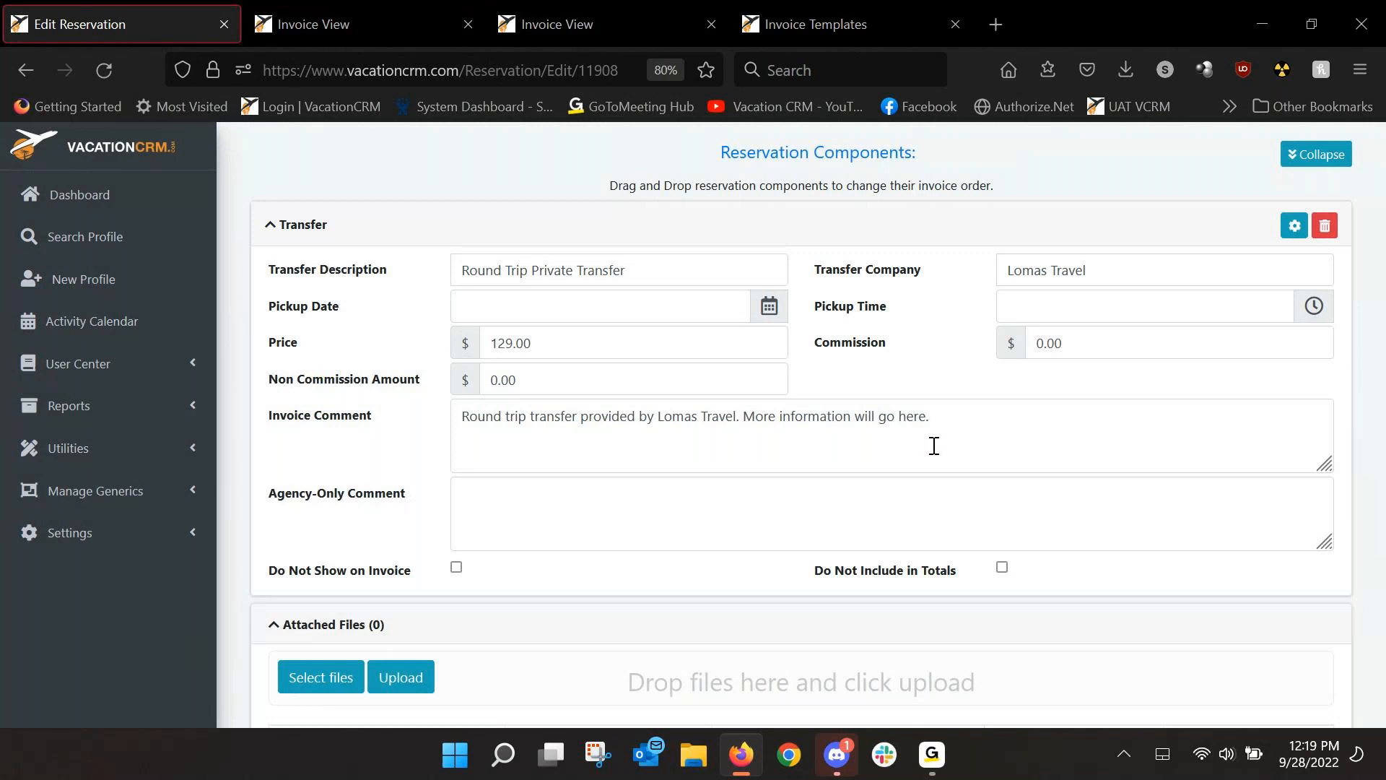
pyautogui.click(934, 753)
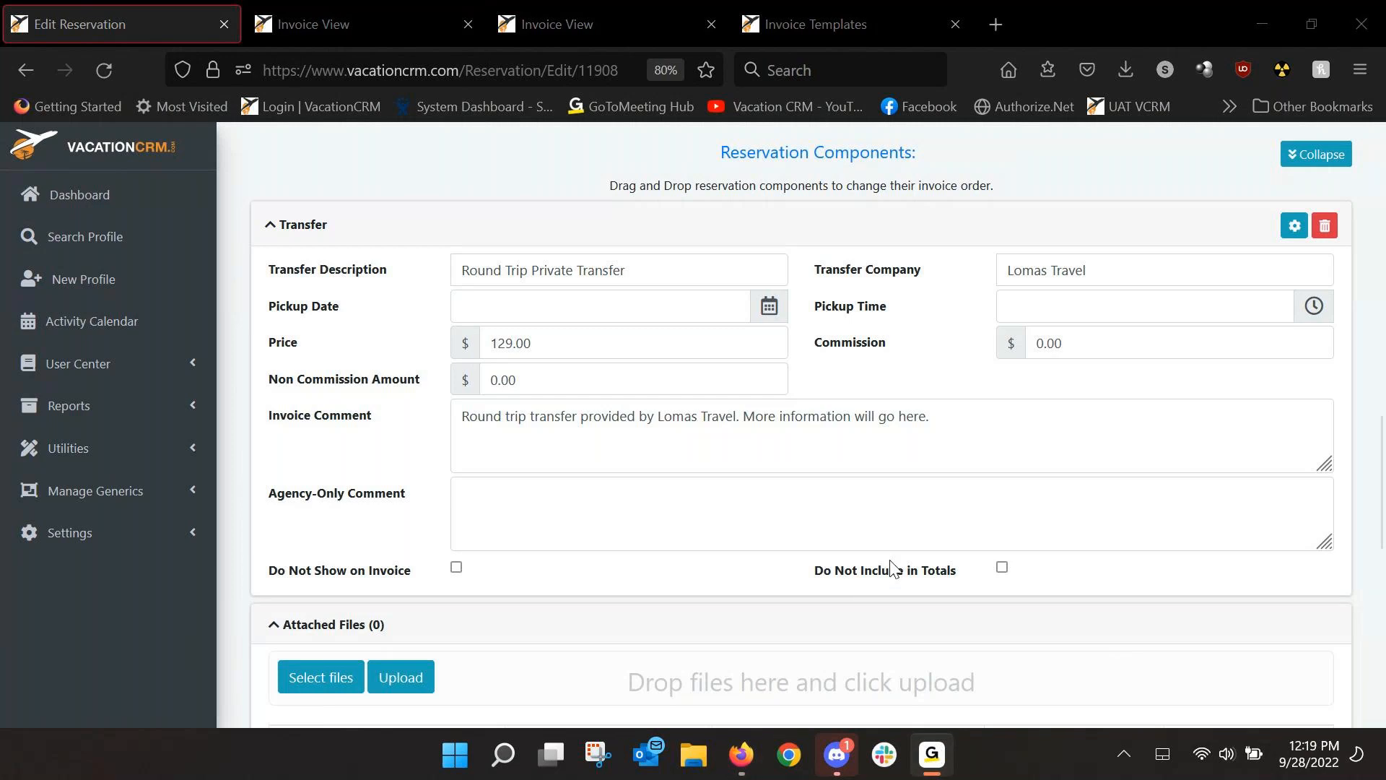